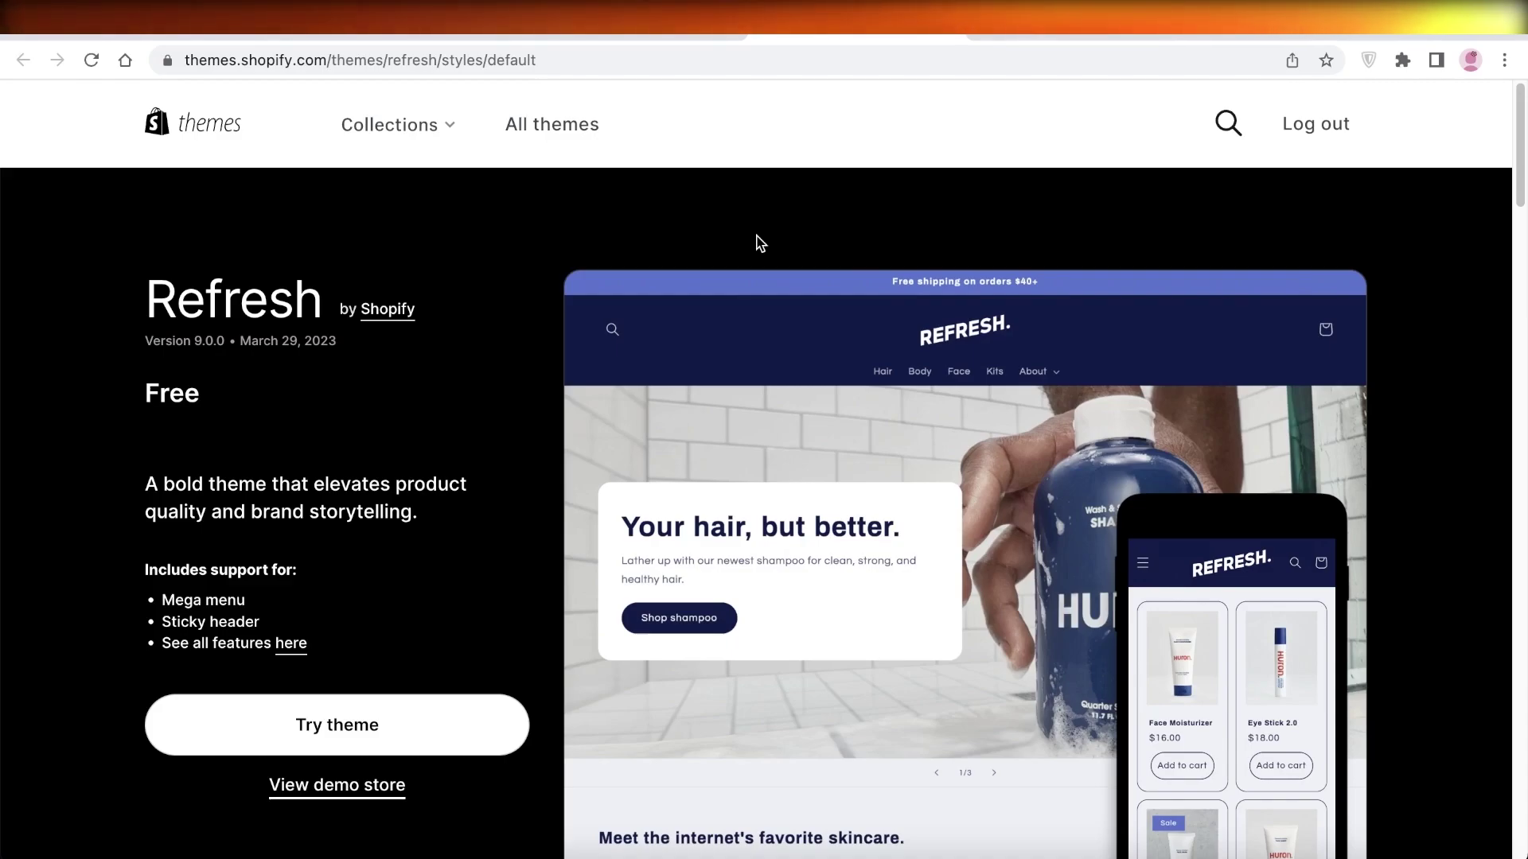
Scroll through the Refresh theme's Theme Store page to review its features
scroll(756, 183, "down", 9)
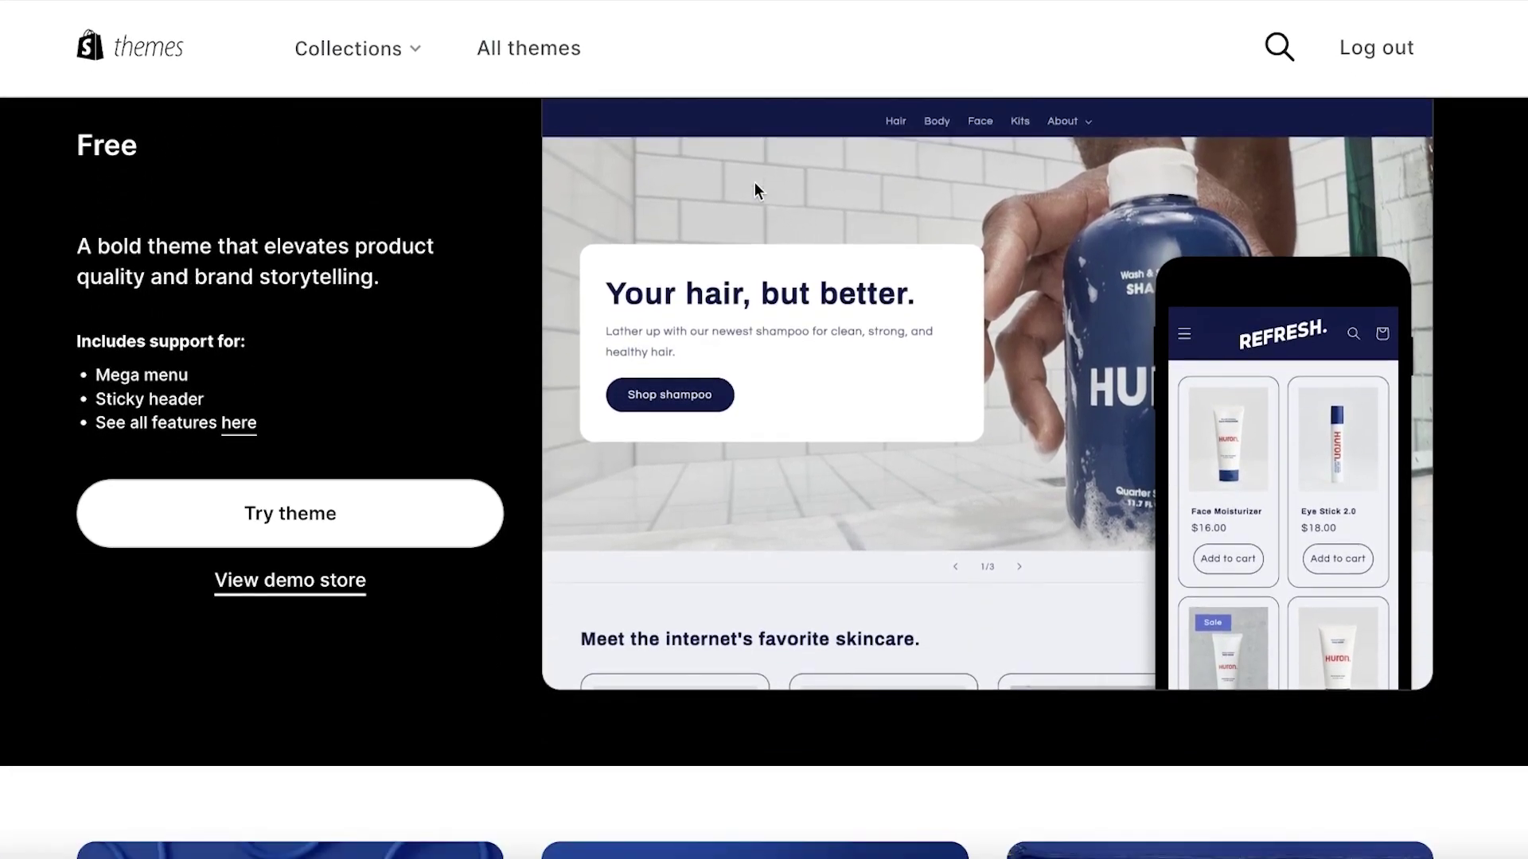
scroll(757, 179, "up", 1)
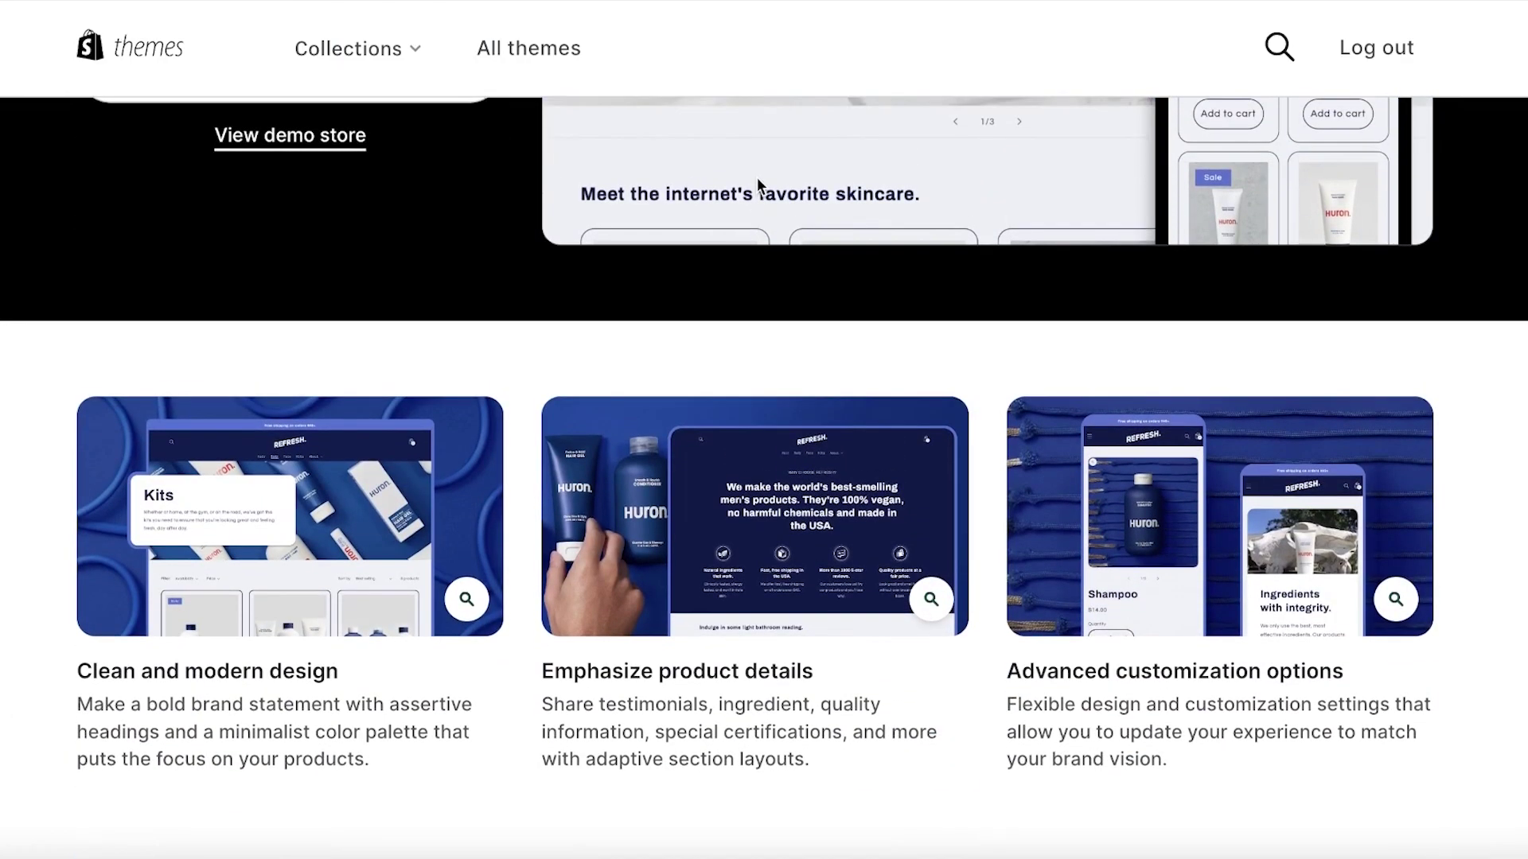
scroll(748, 192, "down", 14)
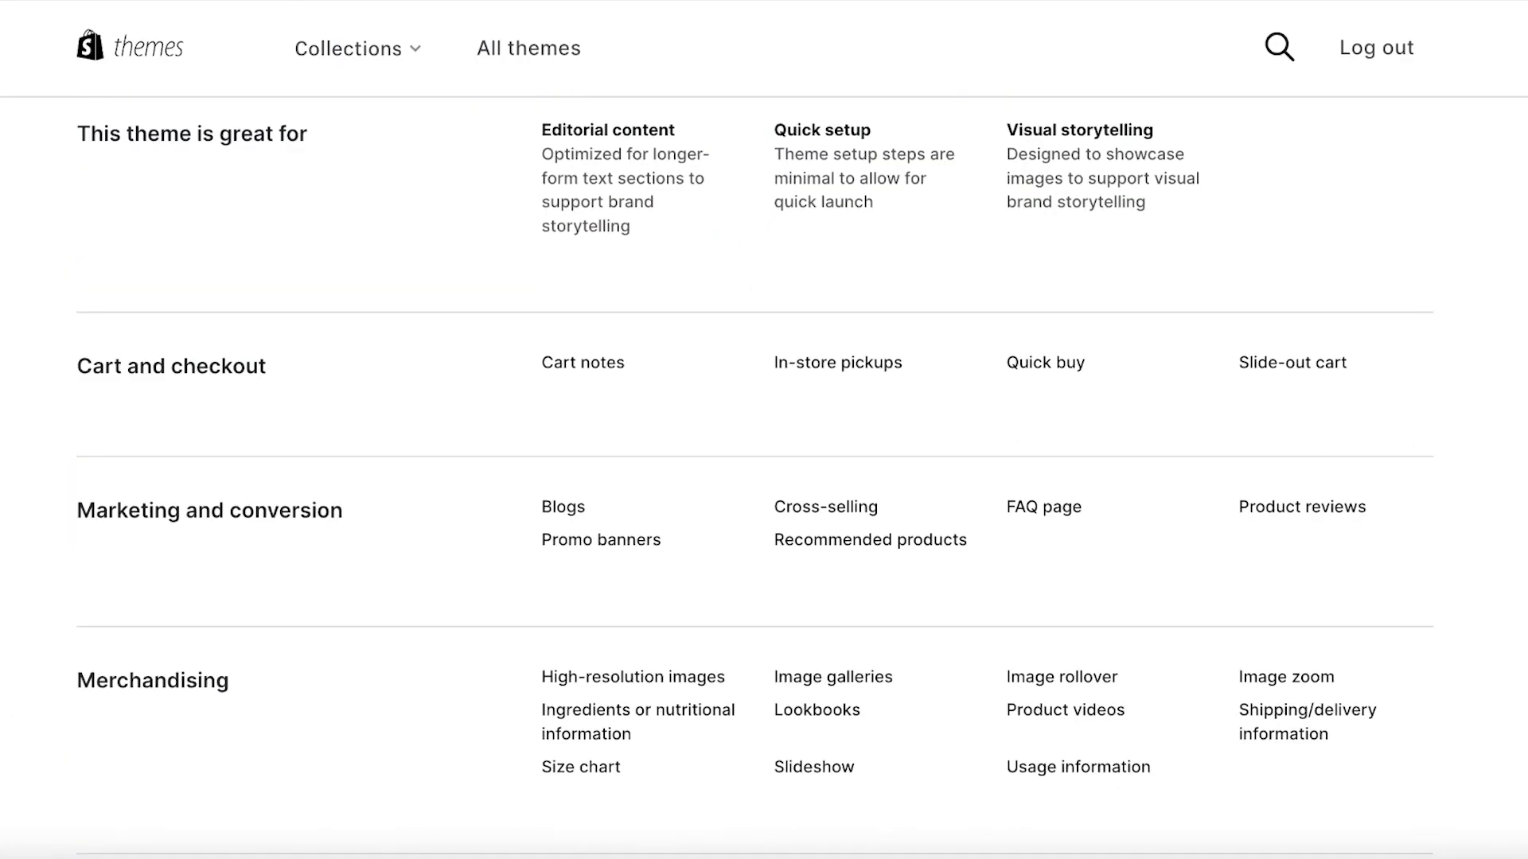
scroll(748, 193, "up", 9)
scroll(1329, 598, "up", 10)
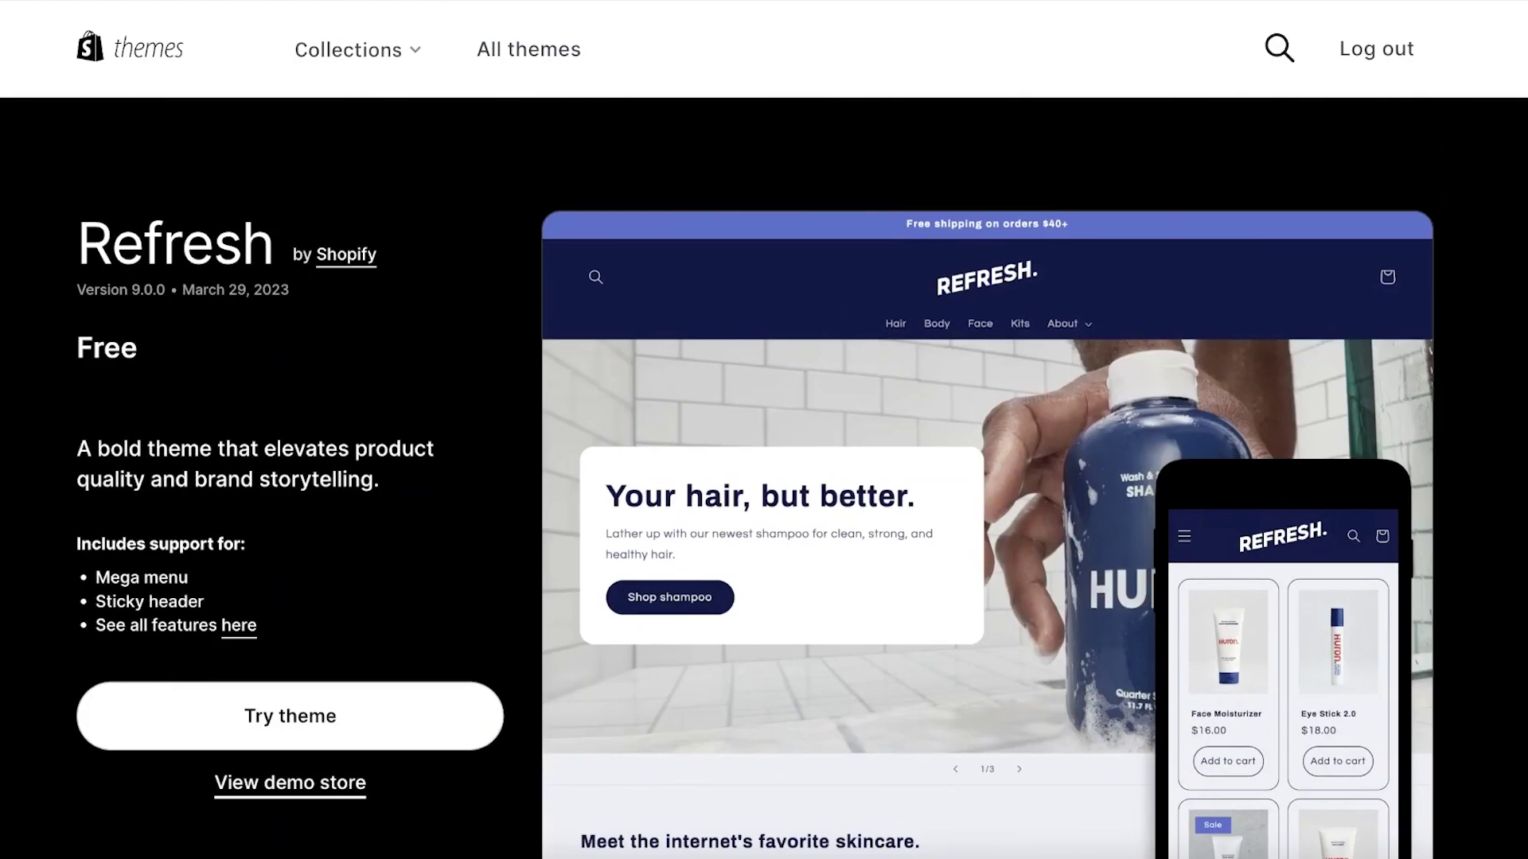
scroll(1328, 598, "down", 10)
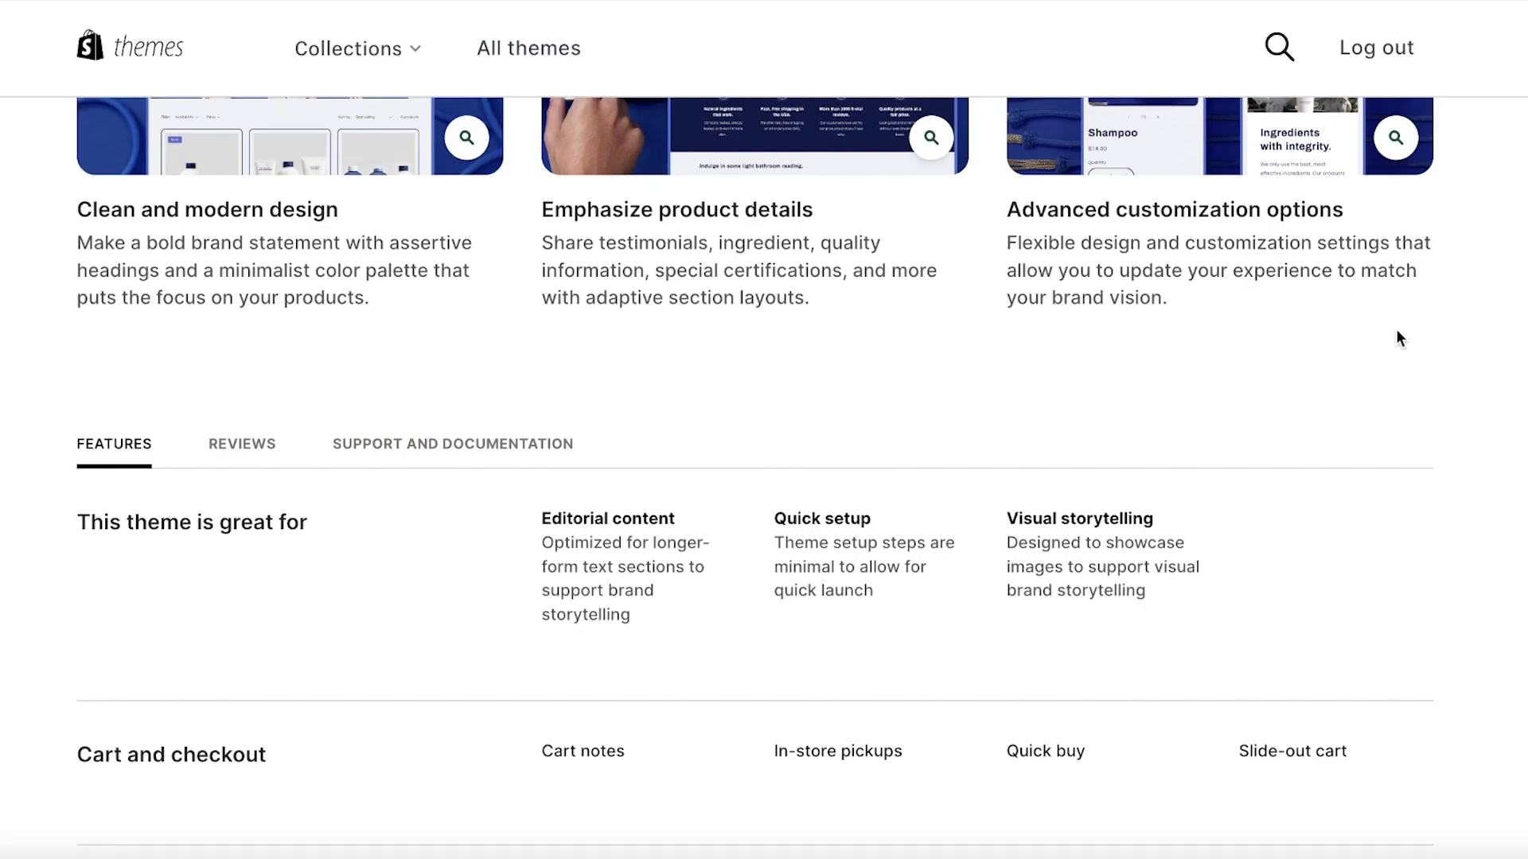
scroll(1398, 335, "down", 3)
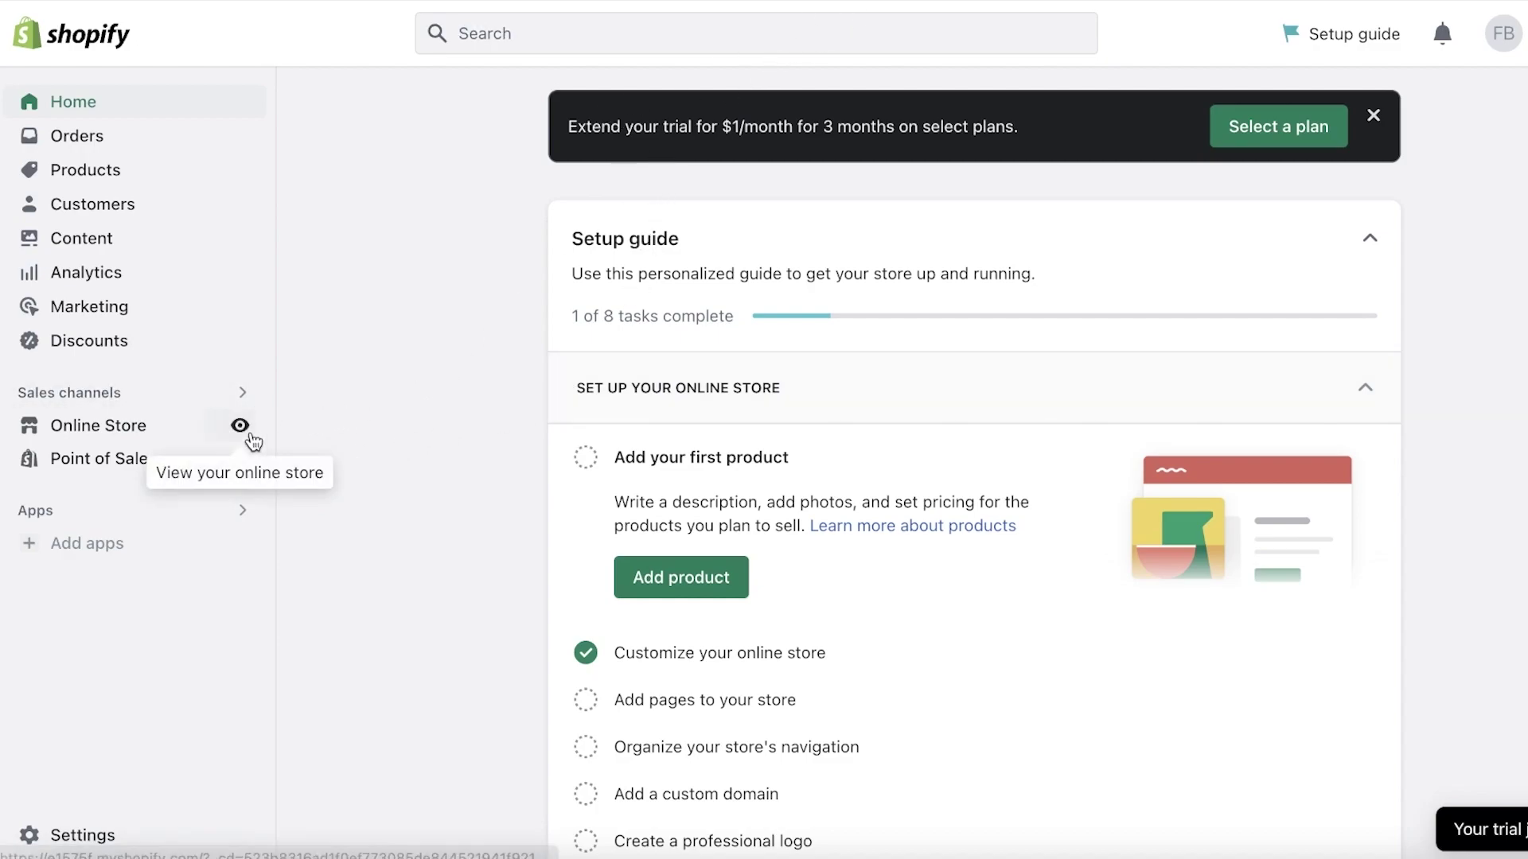
Go to Online Store > Themes and scroll down to the Theme library
left_click(145, 442)
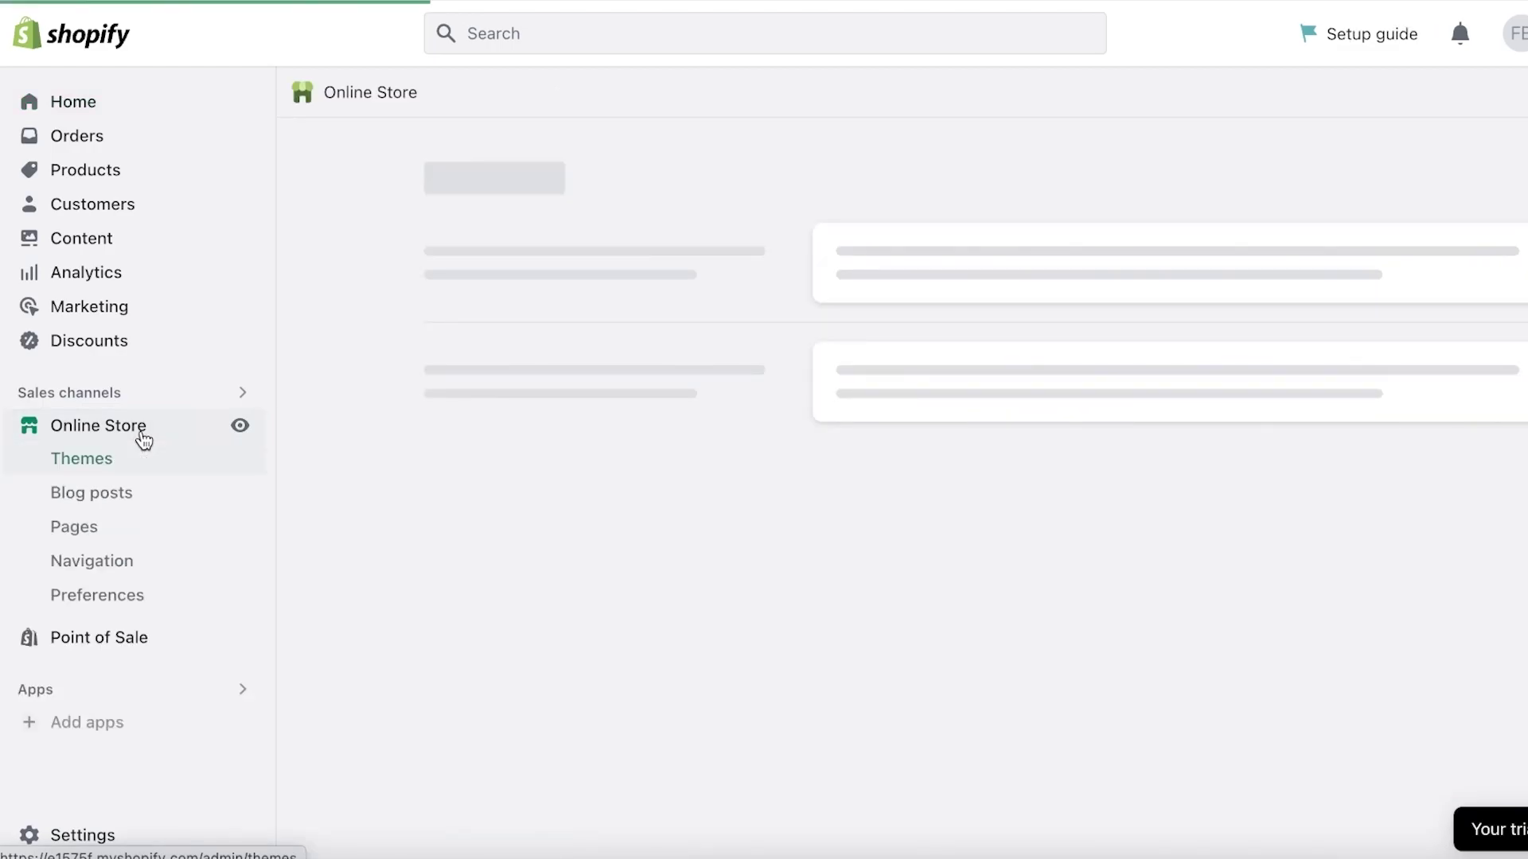
scroll(627, 488, "down", 3)
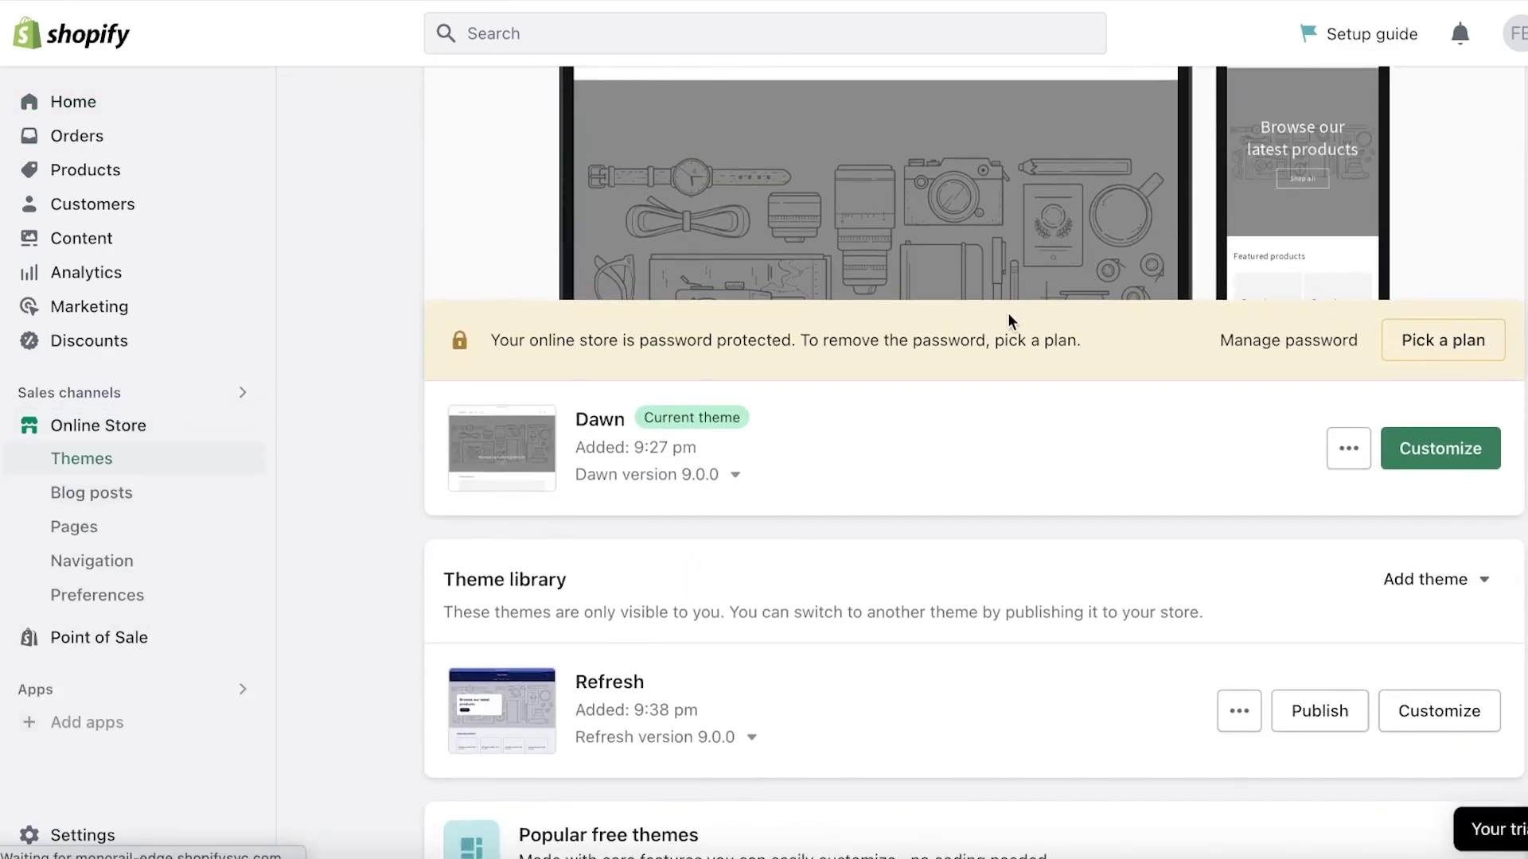
scroll(1007, 319, "up", 3)
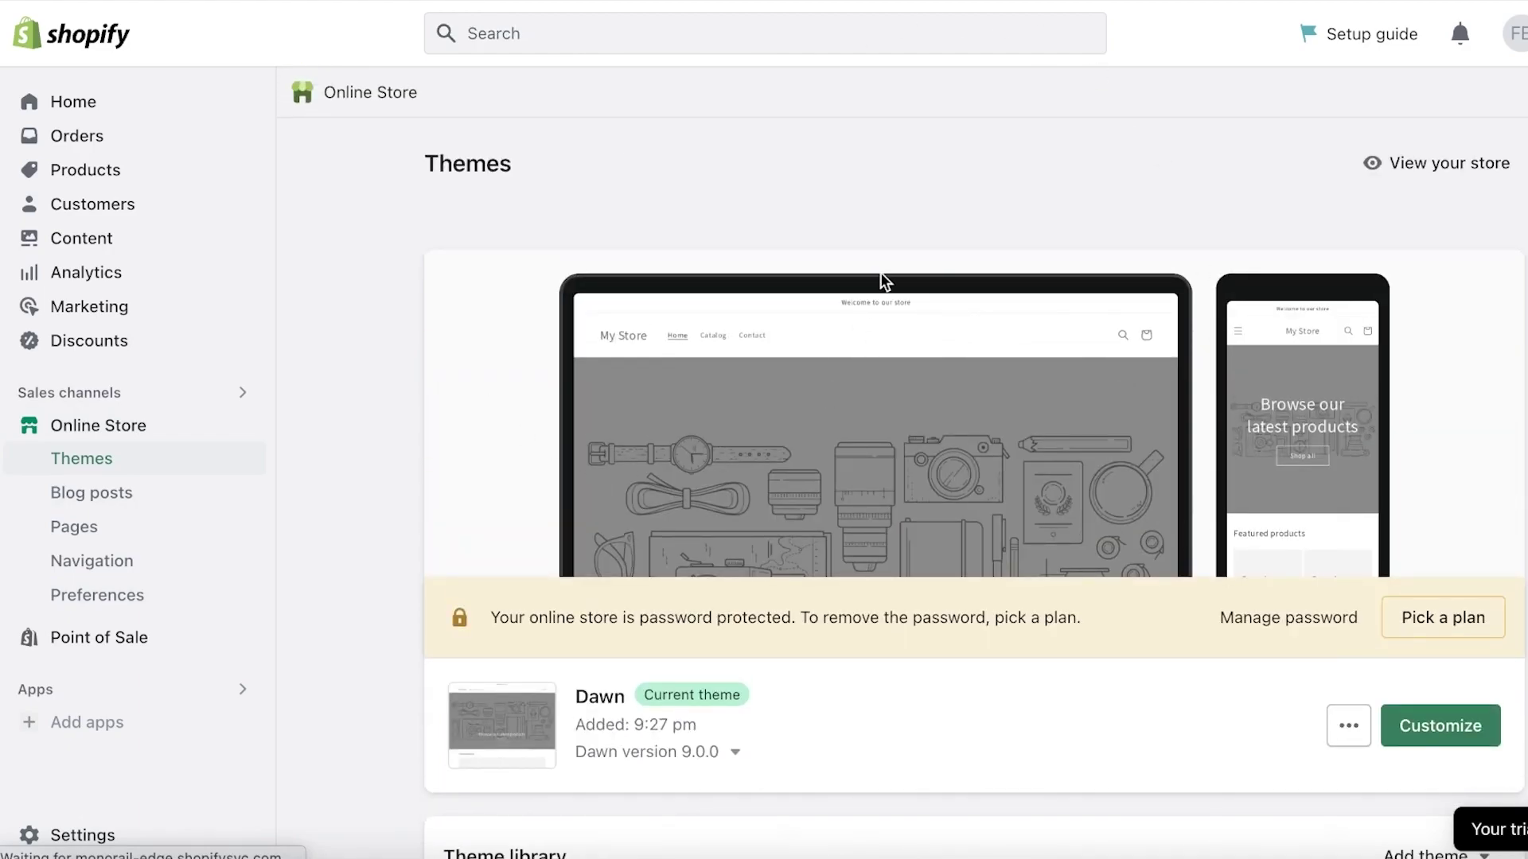
scroll(880, 272, "down", 7)
scroll(668, 470, "down", 4)
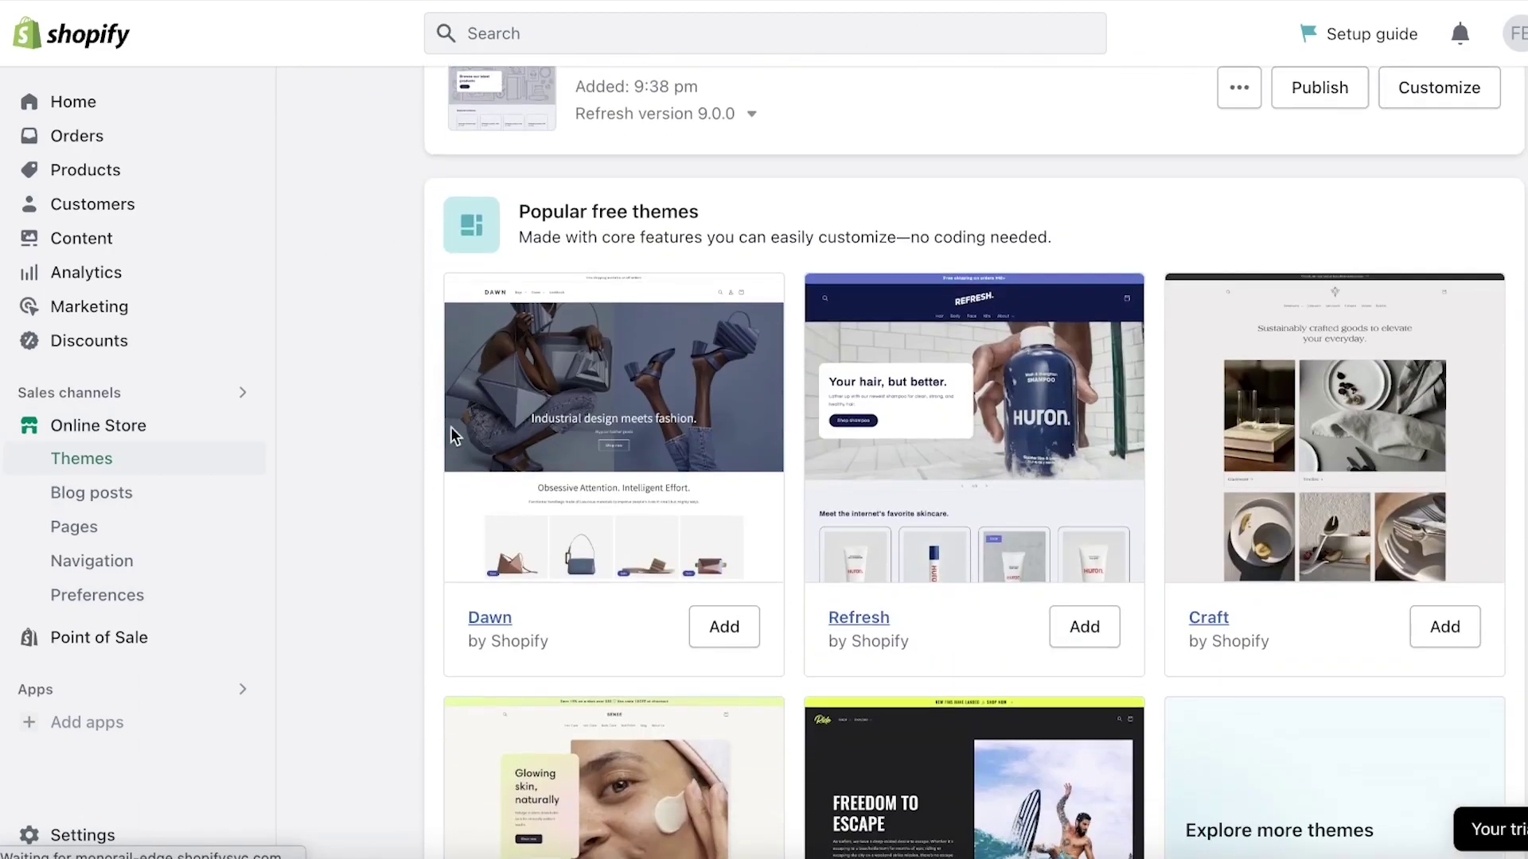
scroll(868, 334, "down", 4)
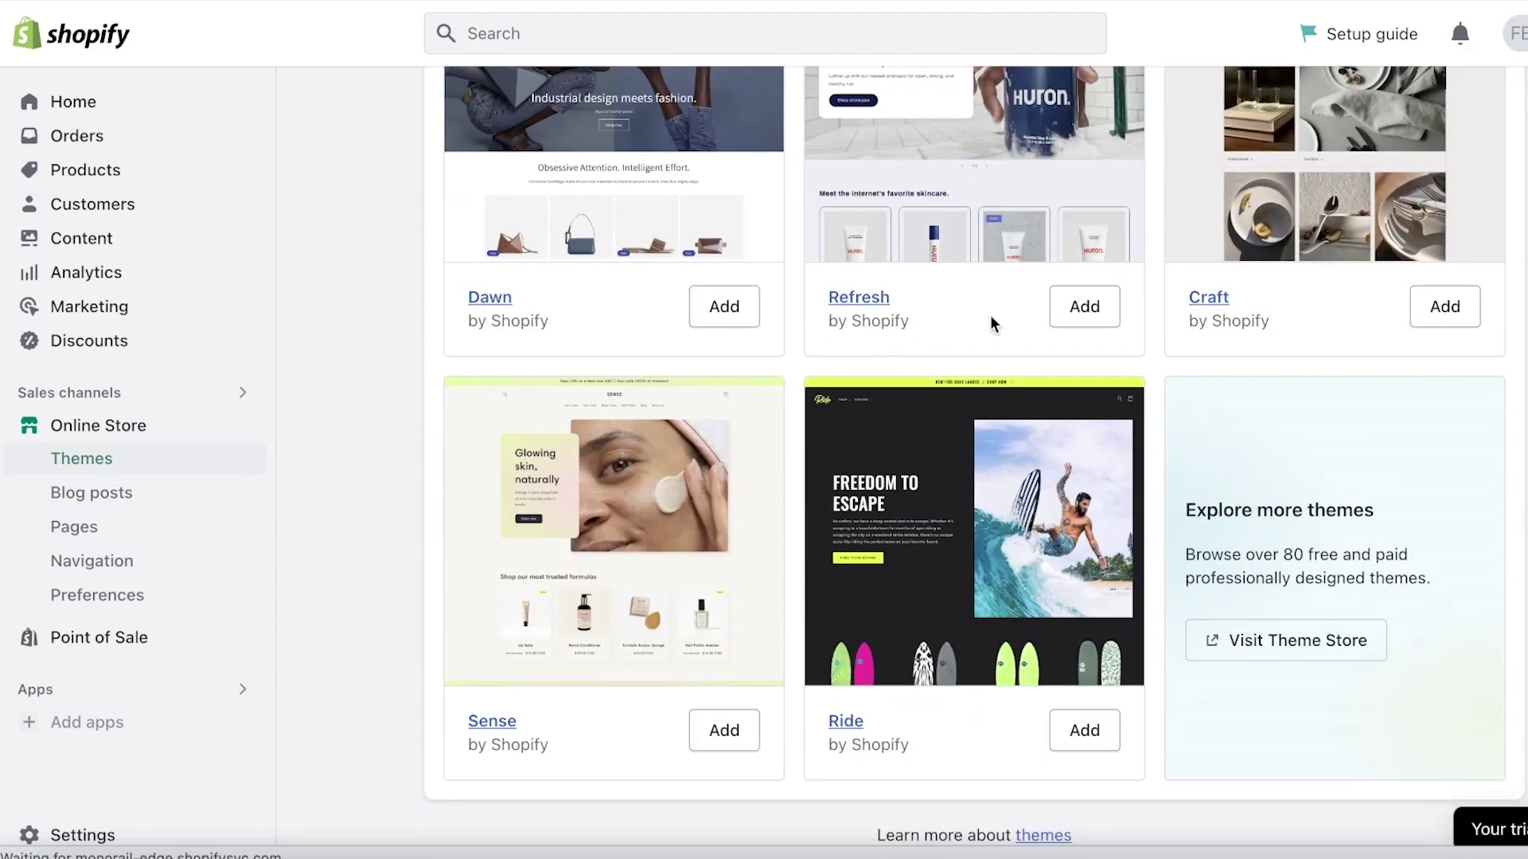
scroll(1029, 482, "up", 4)
scroll(1052, 487, "up", 5)
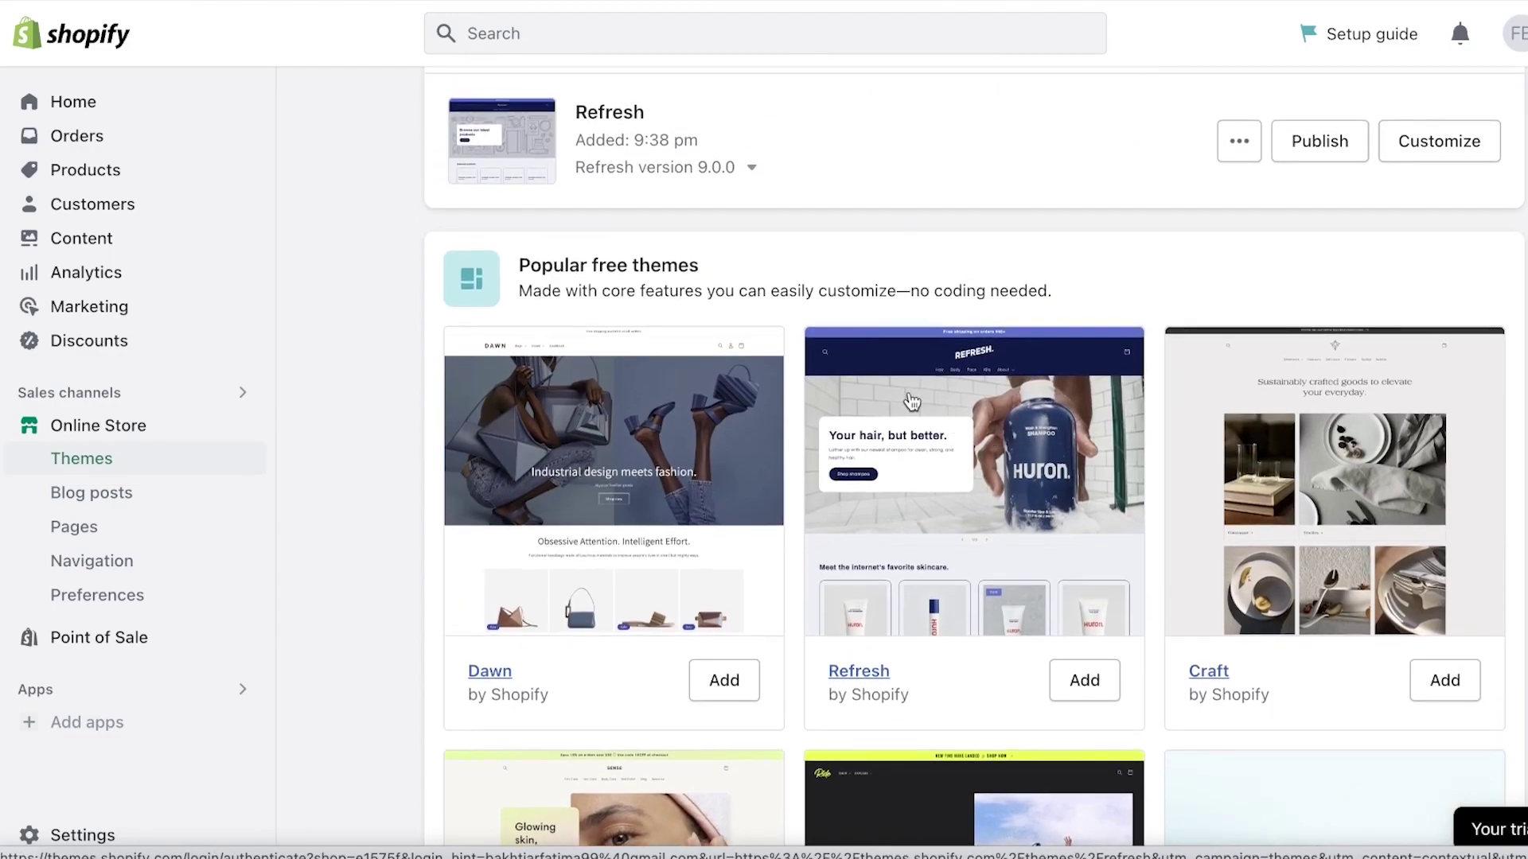
scroll(982, 341, "down", 8)
scroll(853, 375, "up", 9)
scroll(637, 381, "down", 1)
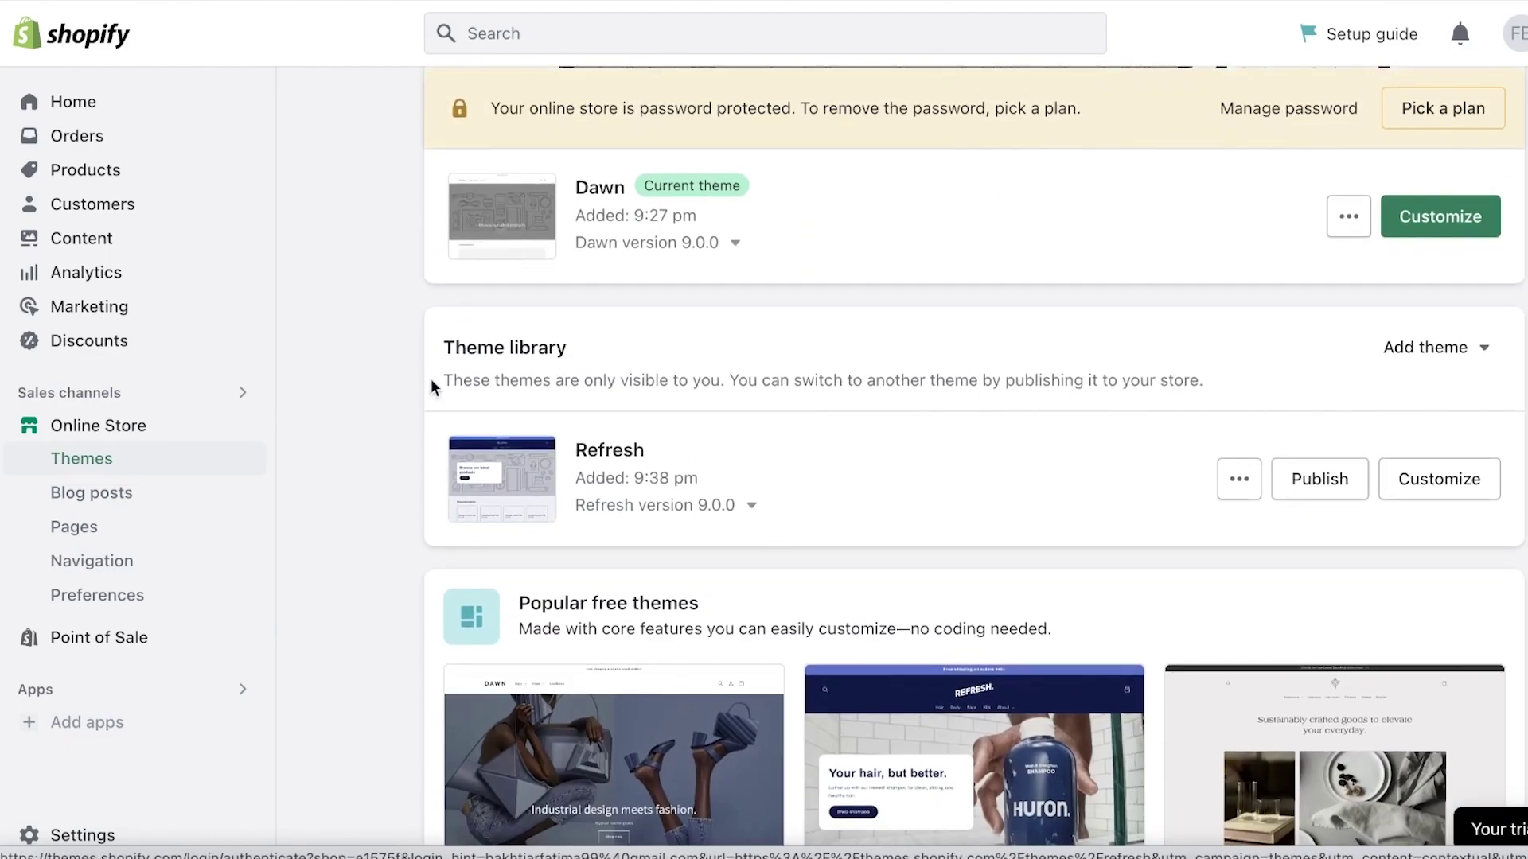
Launch the Refresh theme from the Theme library in the theme editor
left_click(1248, 481)
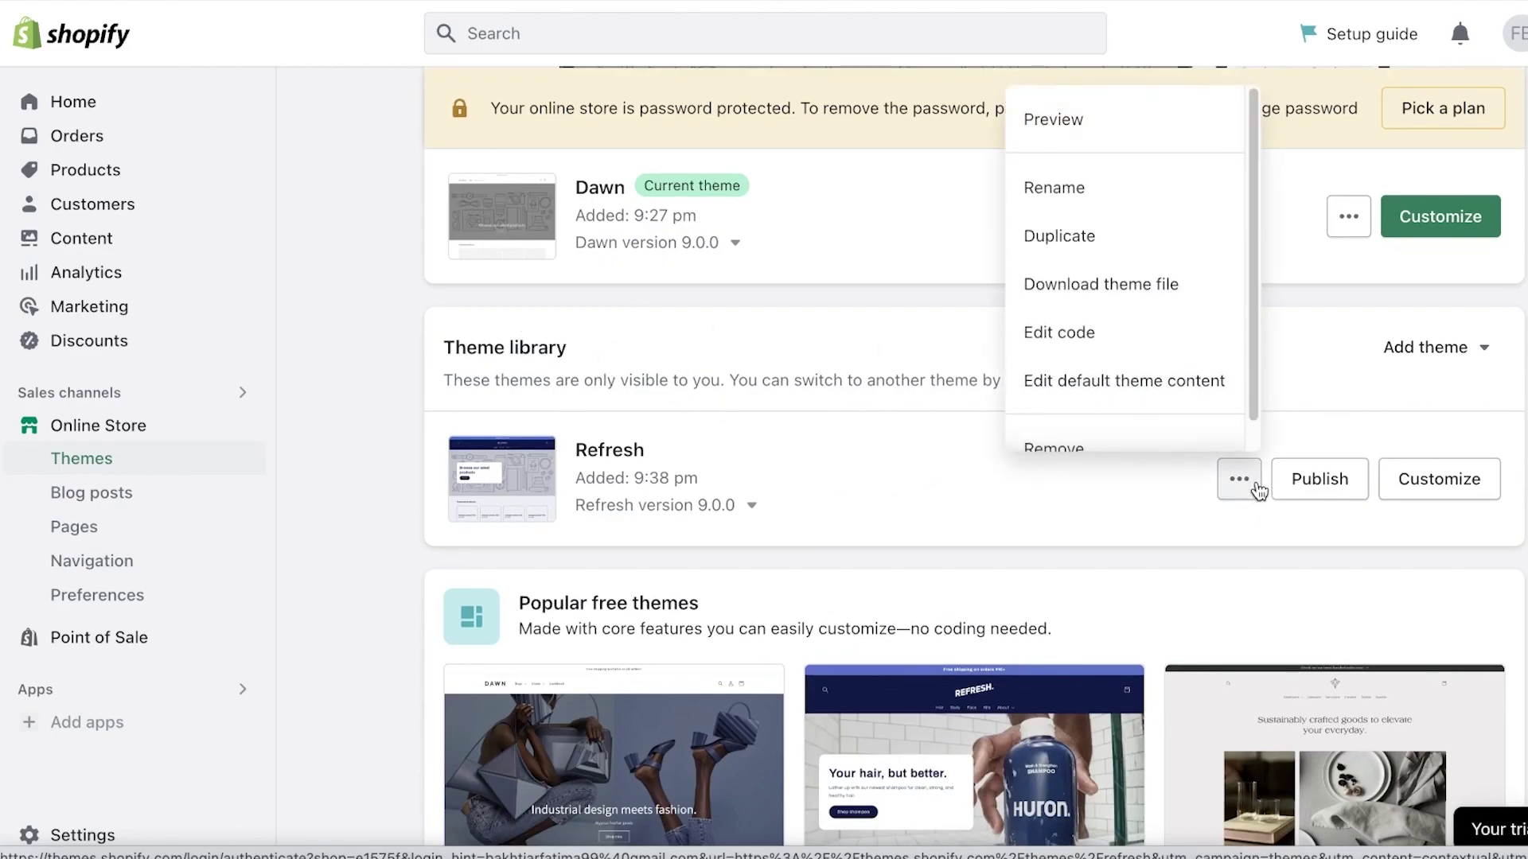
left_click(1316, 437)
left_click(1443, 484)
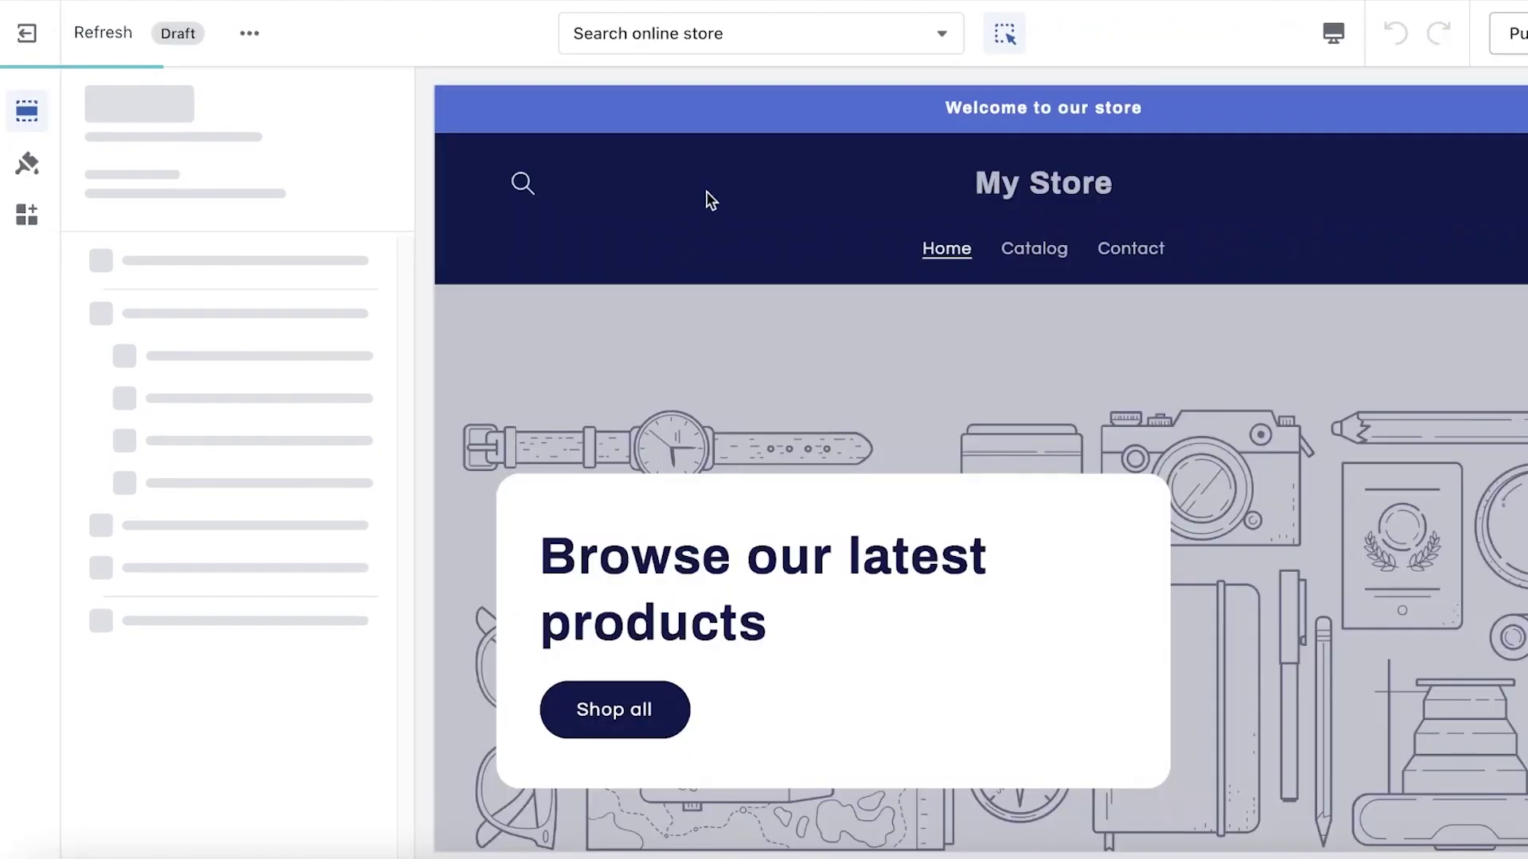
scroll(795, 274, "down", 4)
scroll(804, 279, "down", 1)
scroll(1034, 282, "up", 8)
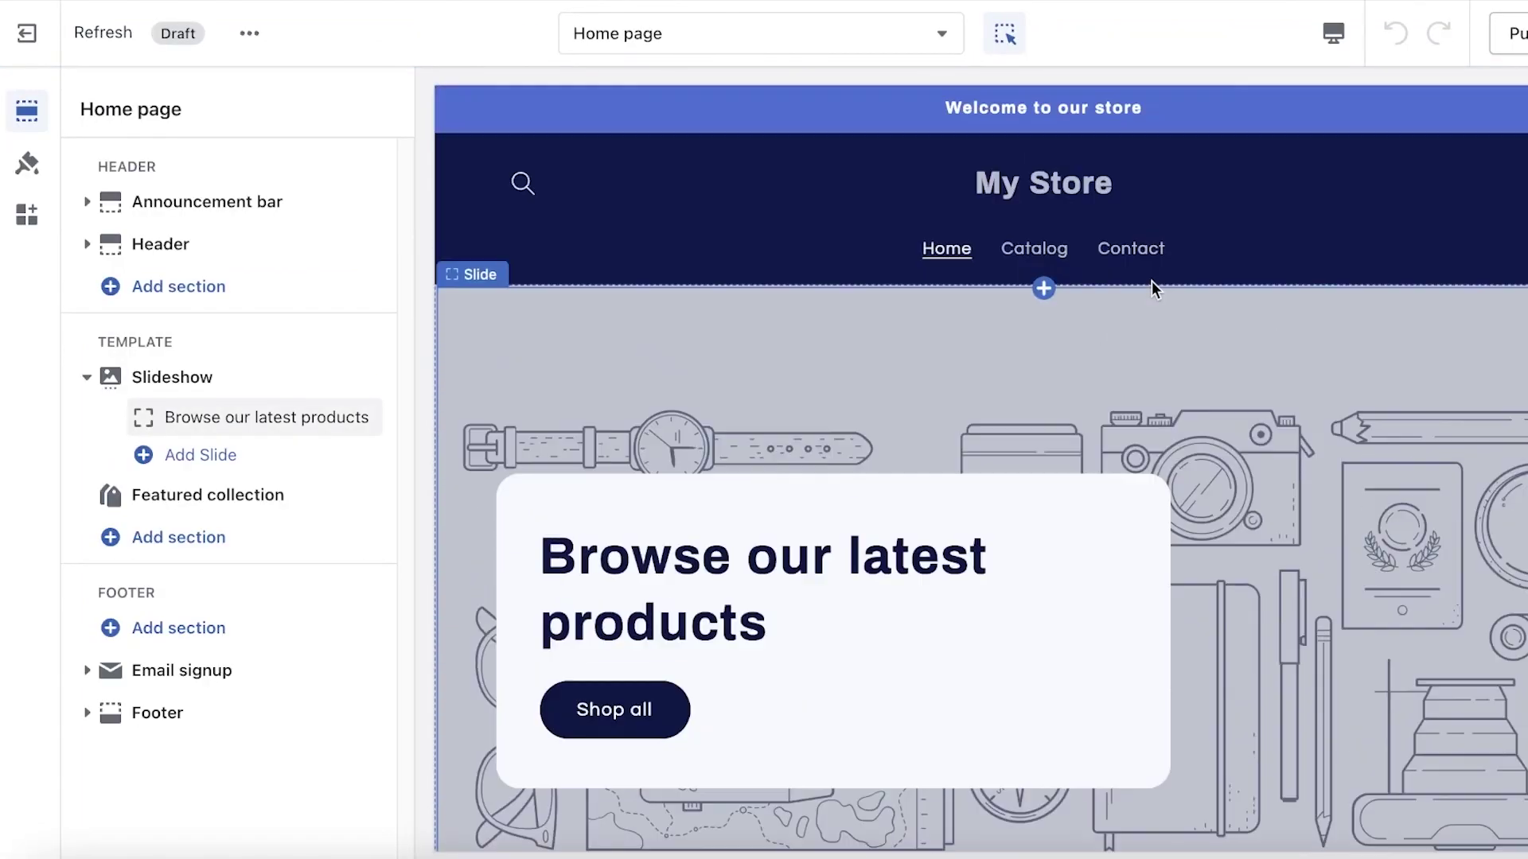
scroll(1152, 283, "down", 15)
scroll(1152, 283, "up", 15)
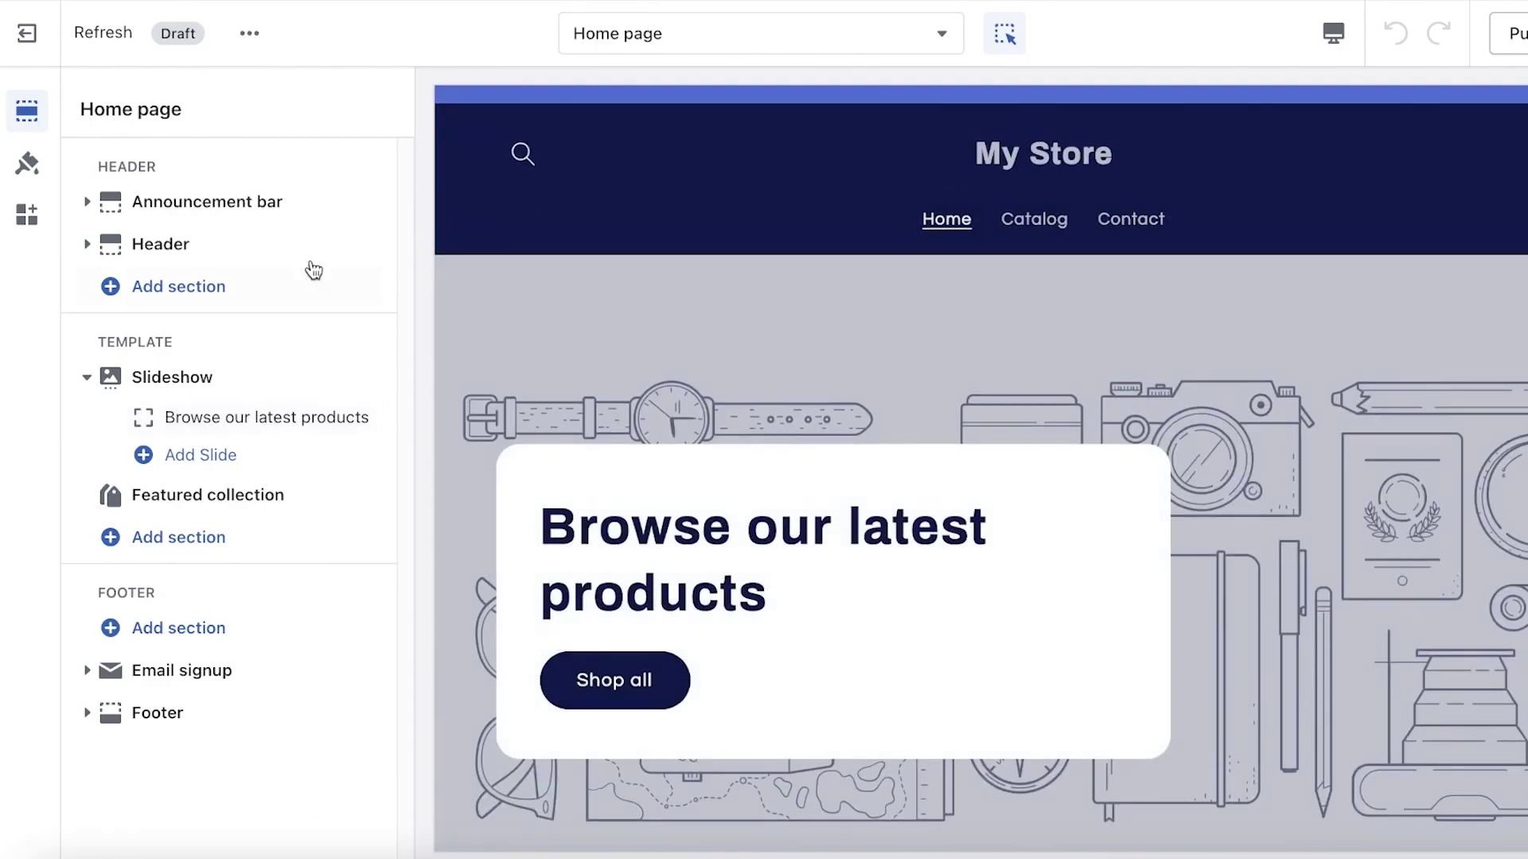
left_click(757, 36)
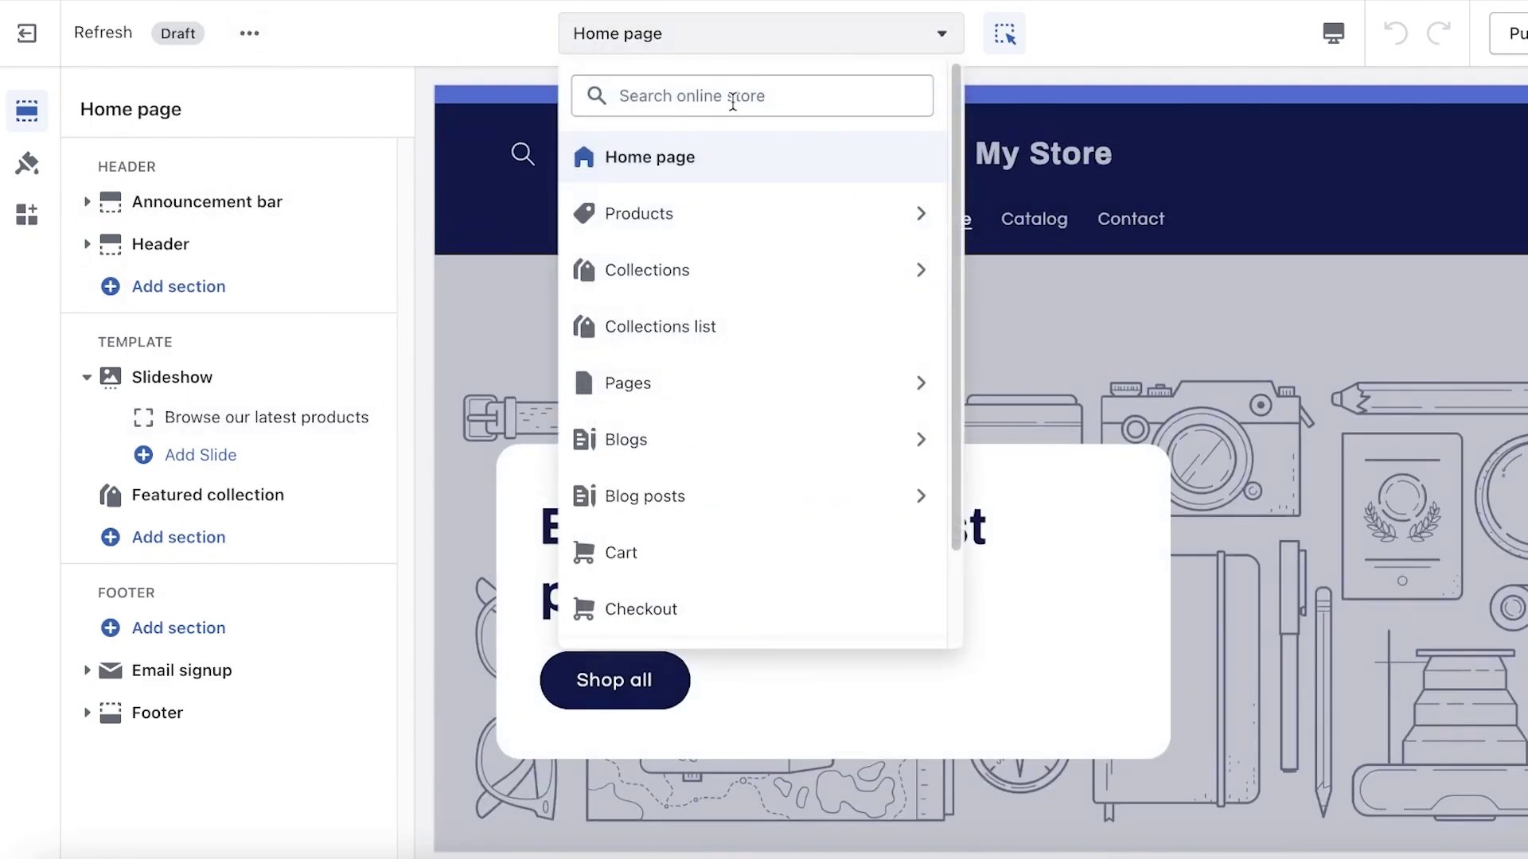
scroll(696, 398, "down", 2)
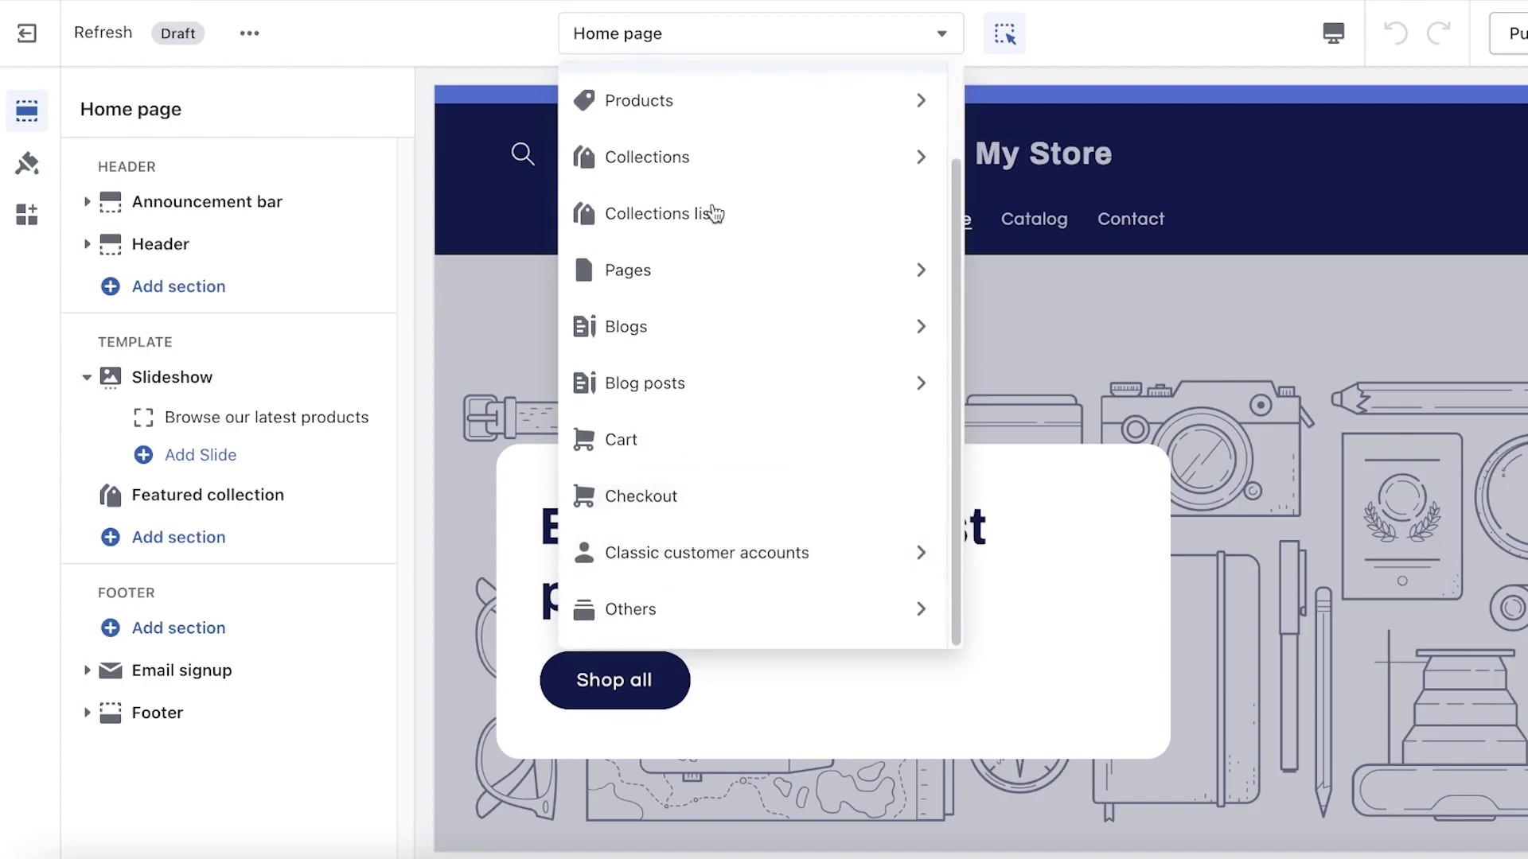
scroll(732, 232, "up", 2)
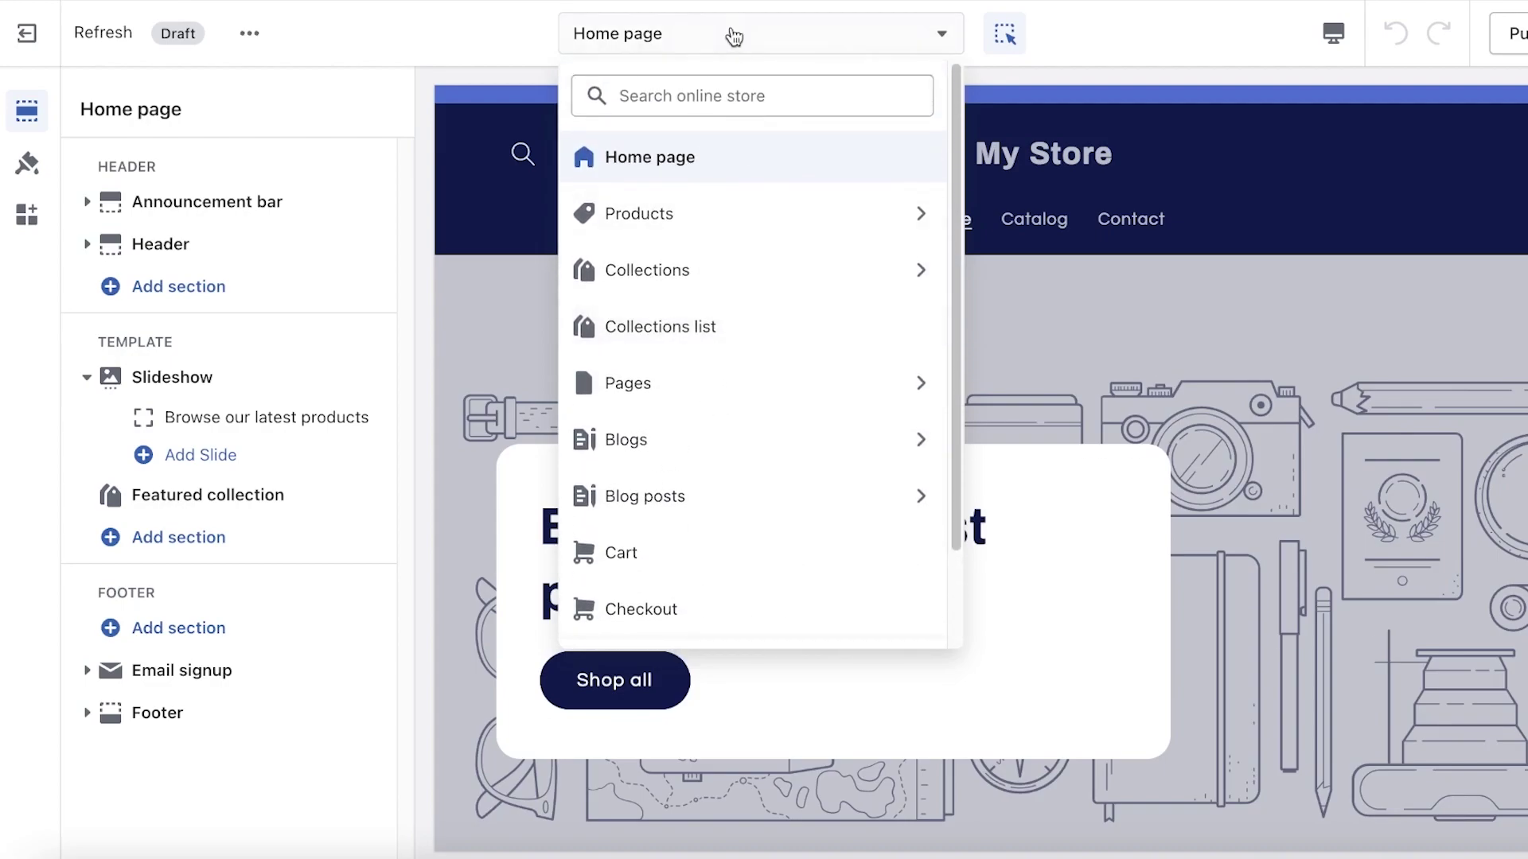
left_click(726, 34)
left_click(1071, 317)
scroll(1077, 310, "up", 2)
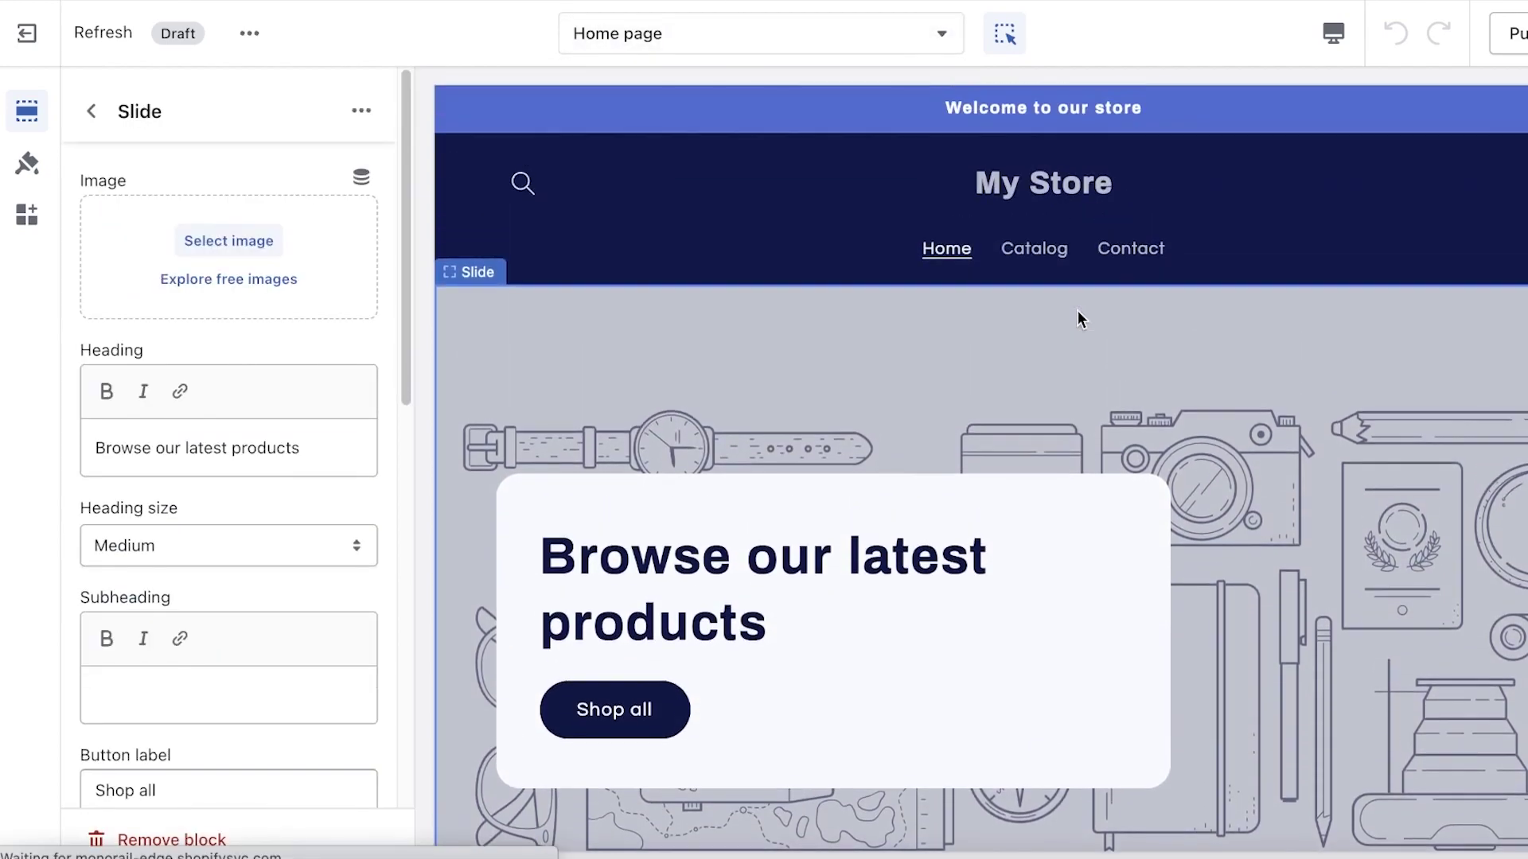
left_click(764, 196)
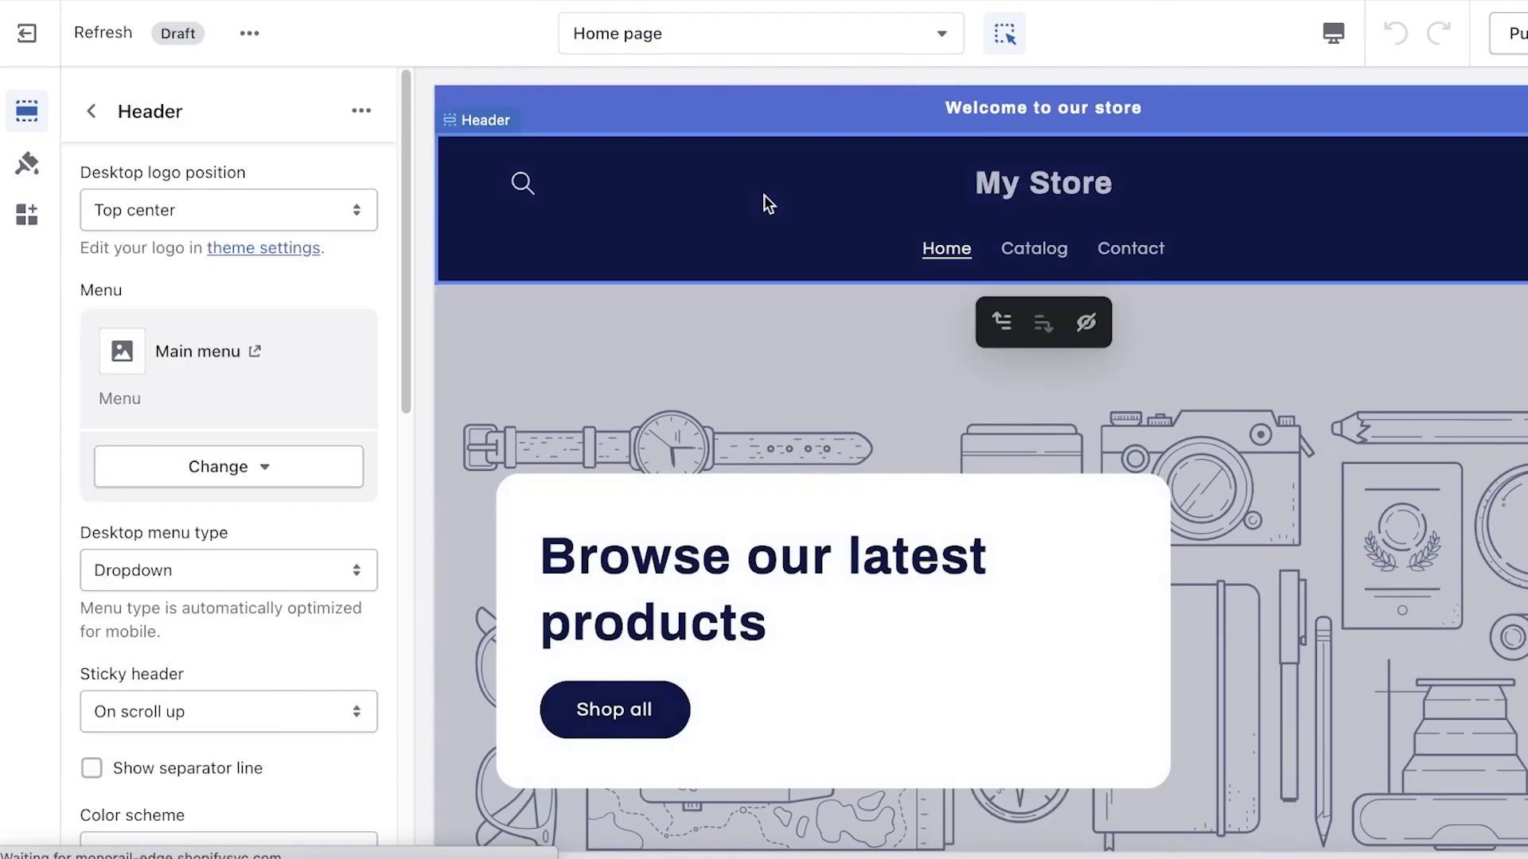
left_click(733, 432)
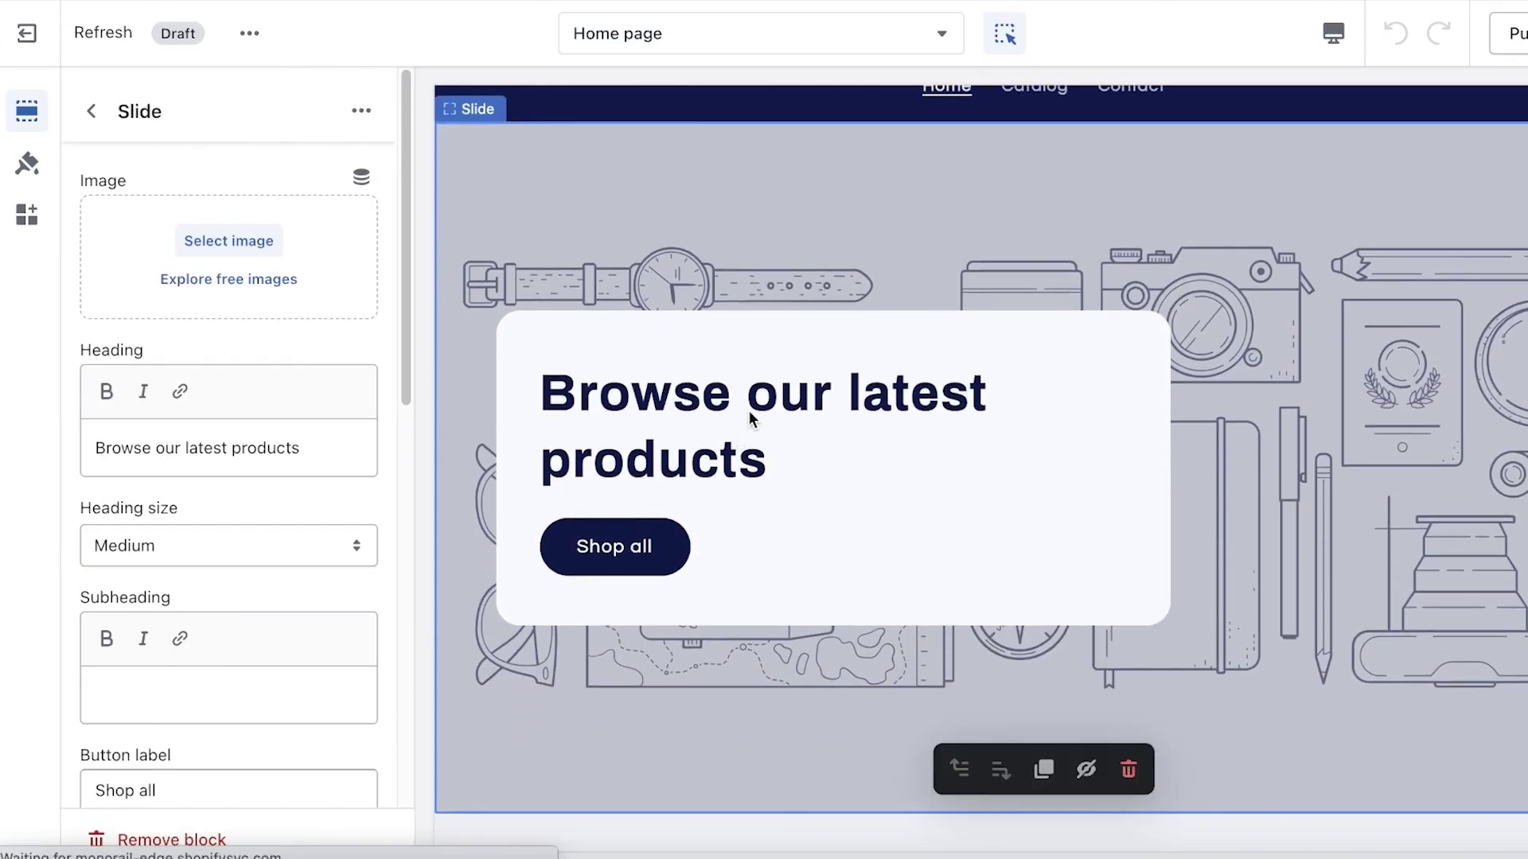
scroll(811, 333, "up", 2)
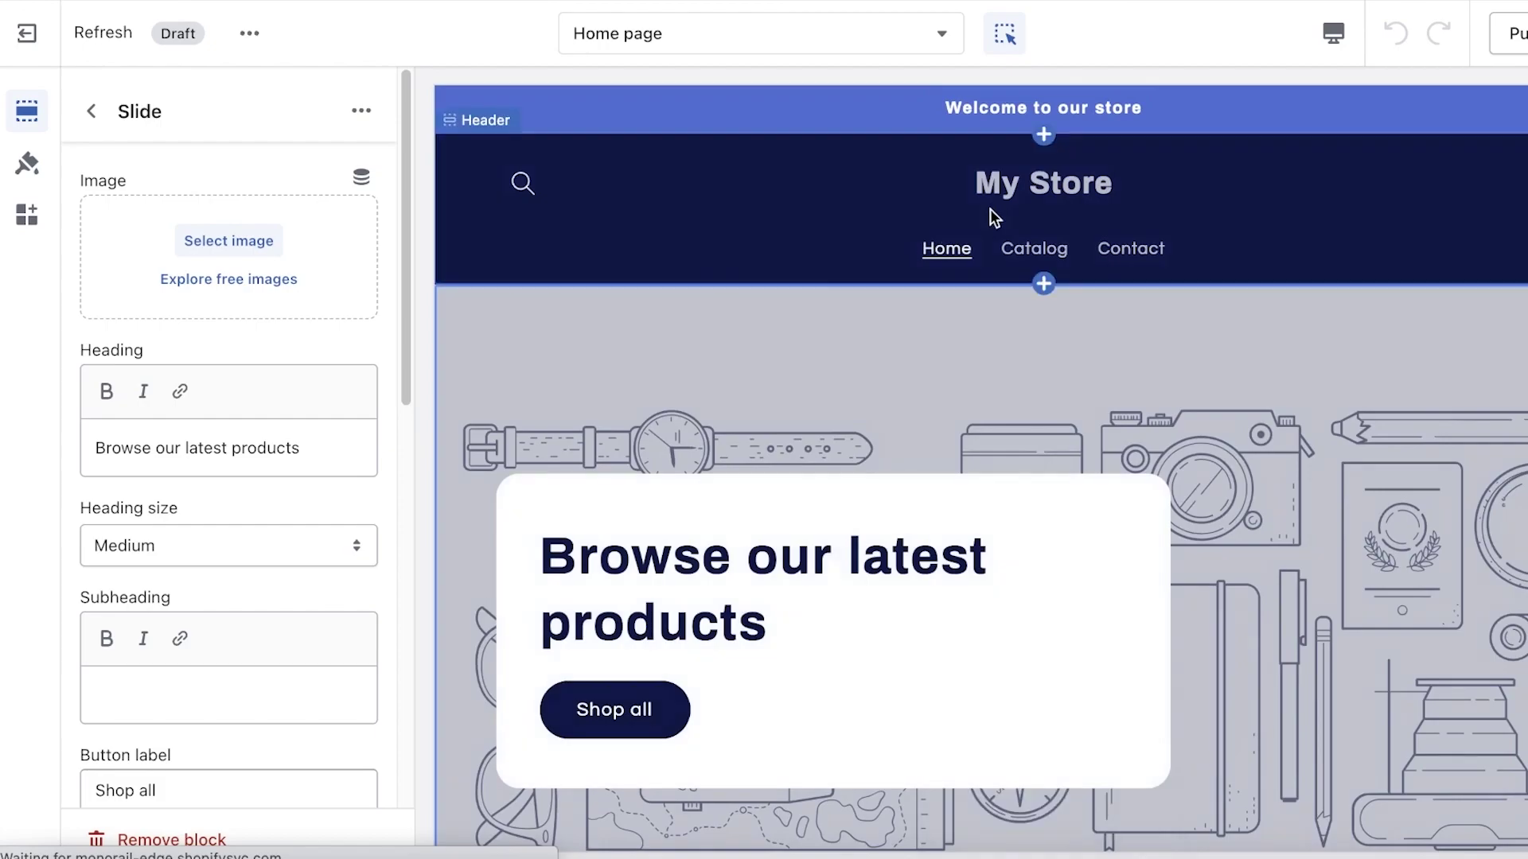
left_click(1033, 189)
left_click(1033, 195)
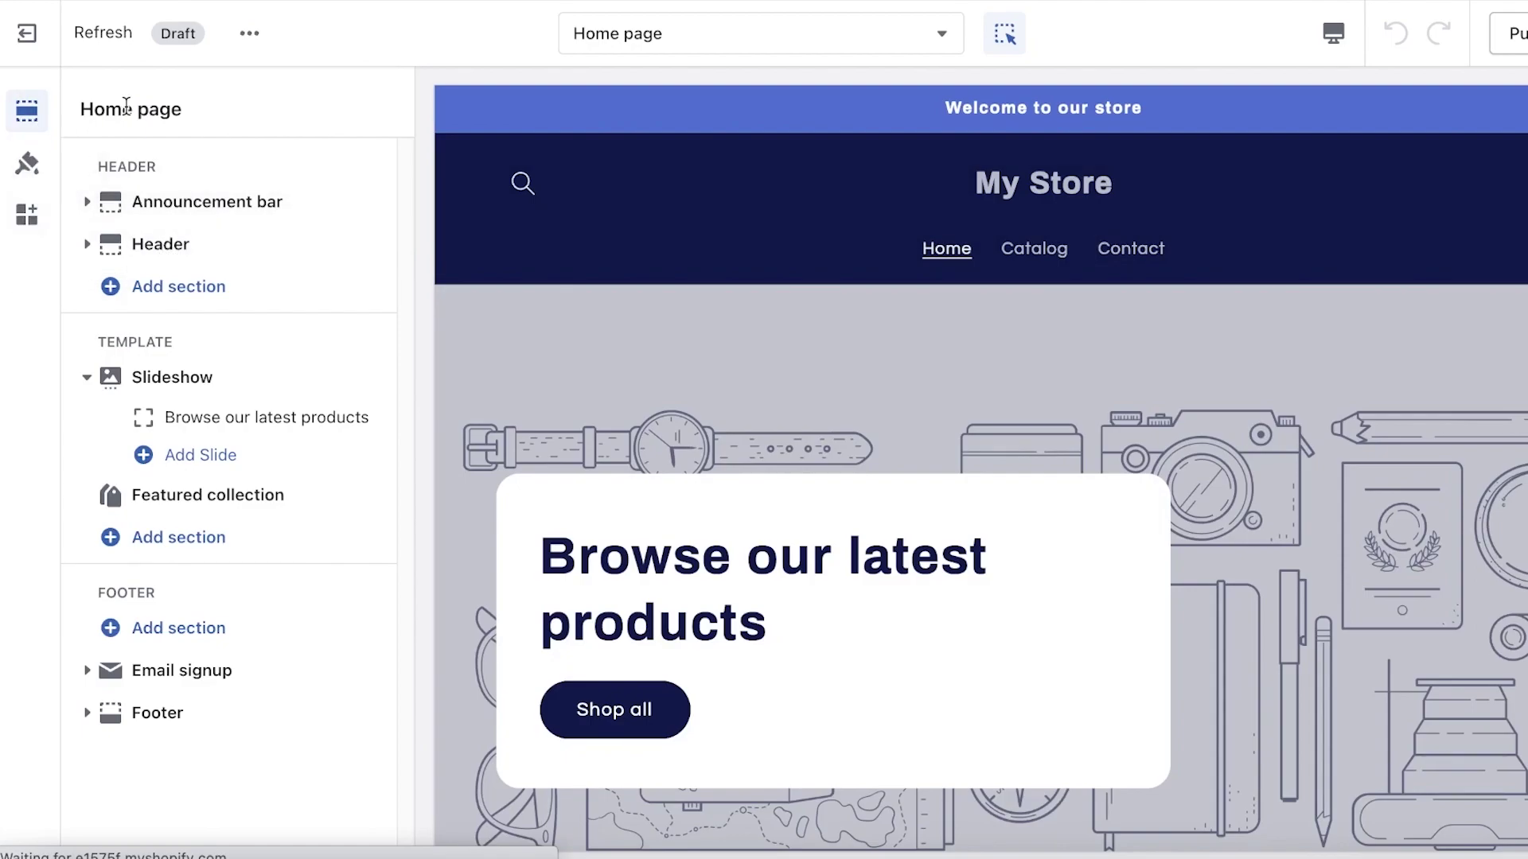
In Header settings, try Top left, then set the desktop logo position to Top center
left_click(159, 243)
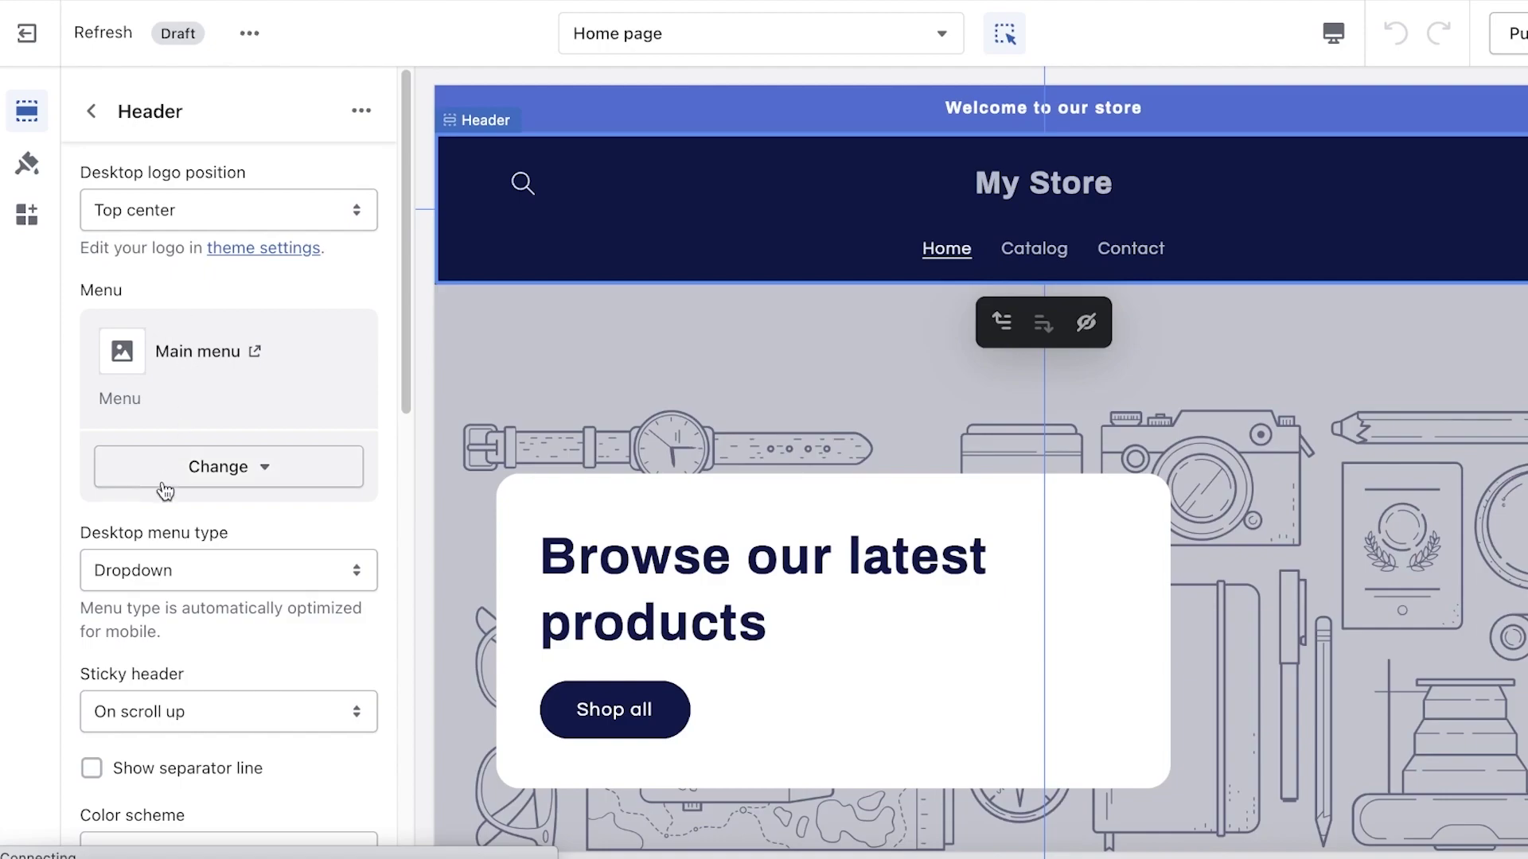
scroll(160, 461, "down", 10)
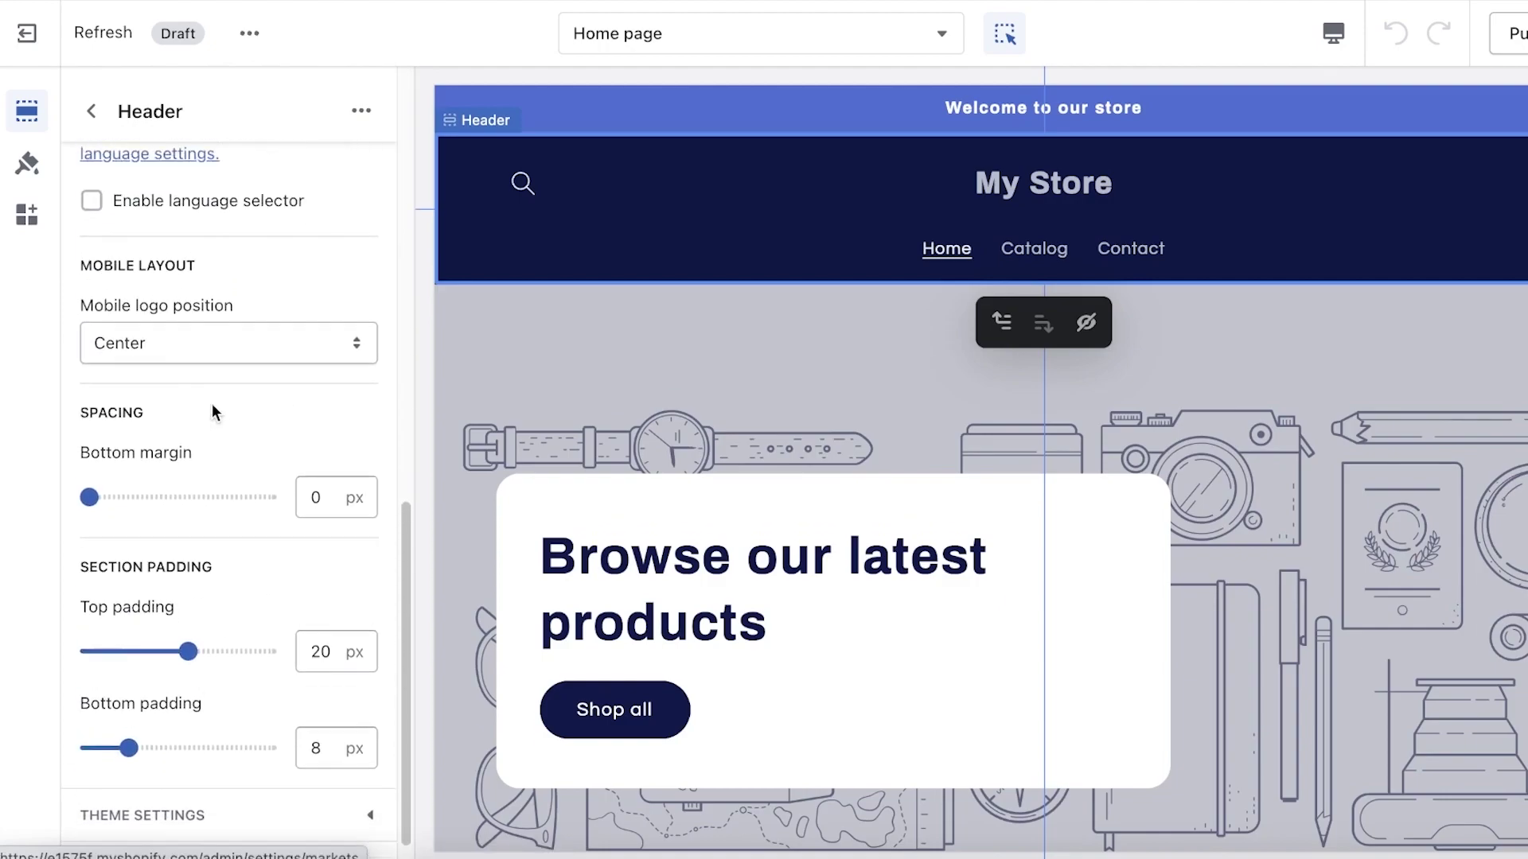
scroll(169, 428, "up", 8)
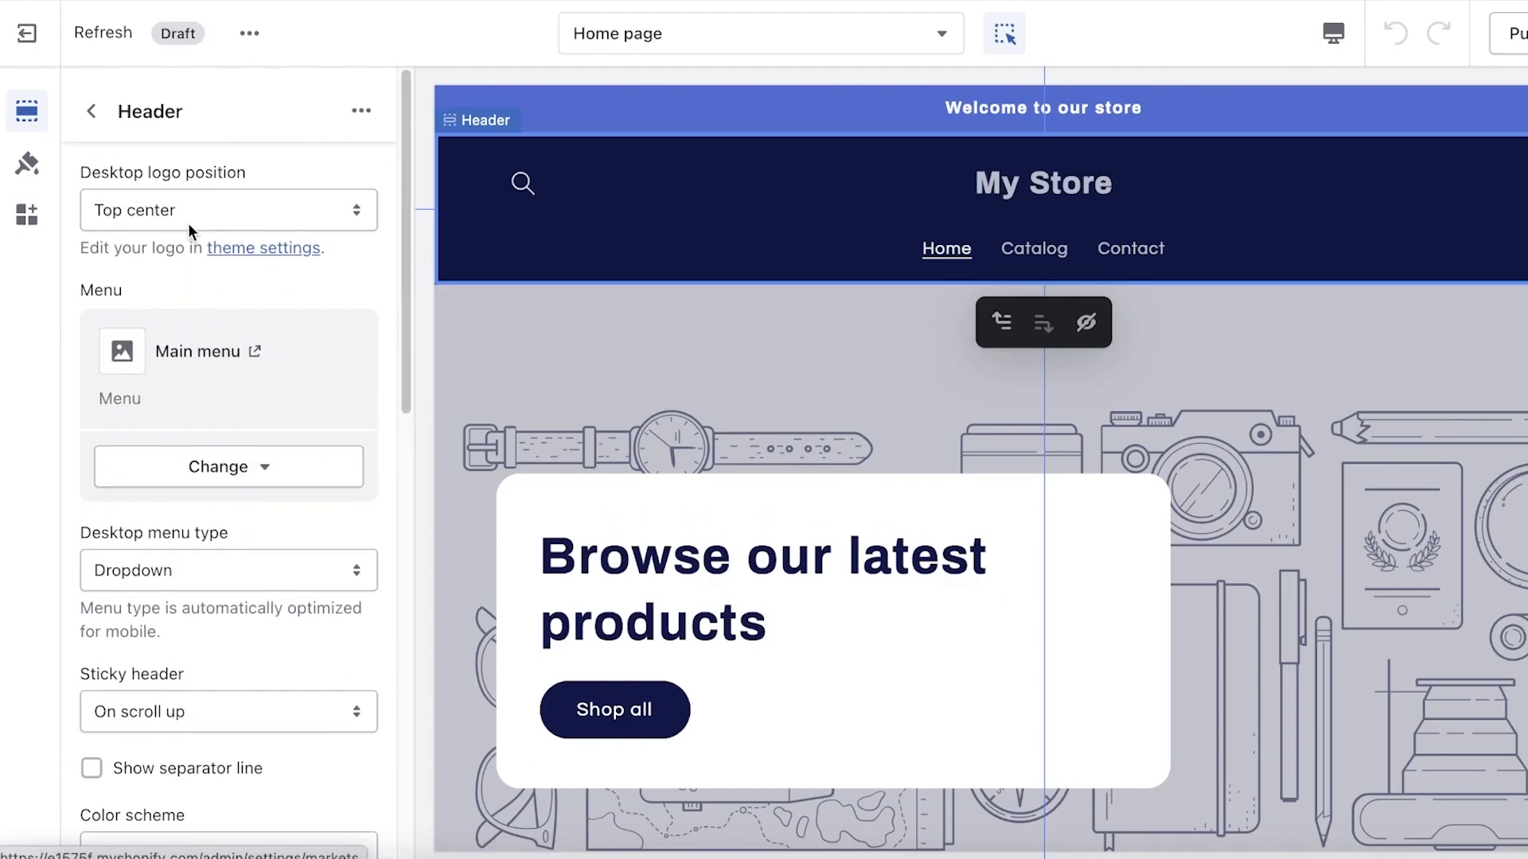
left_click(188, 223)
left_click(208, 183)
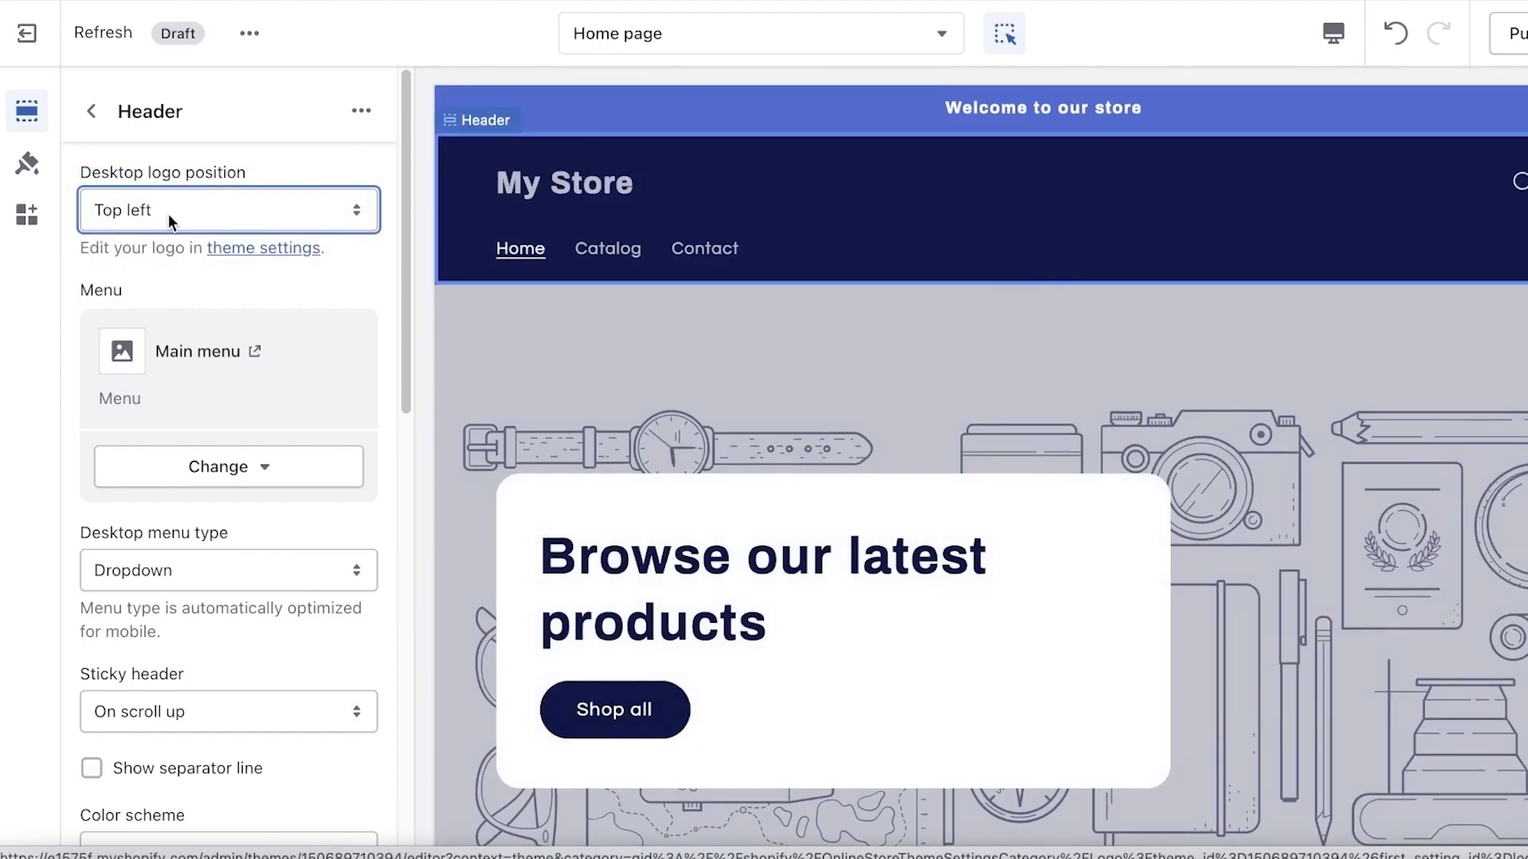
left_click(168, 210)
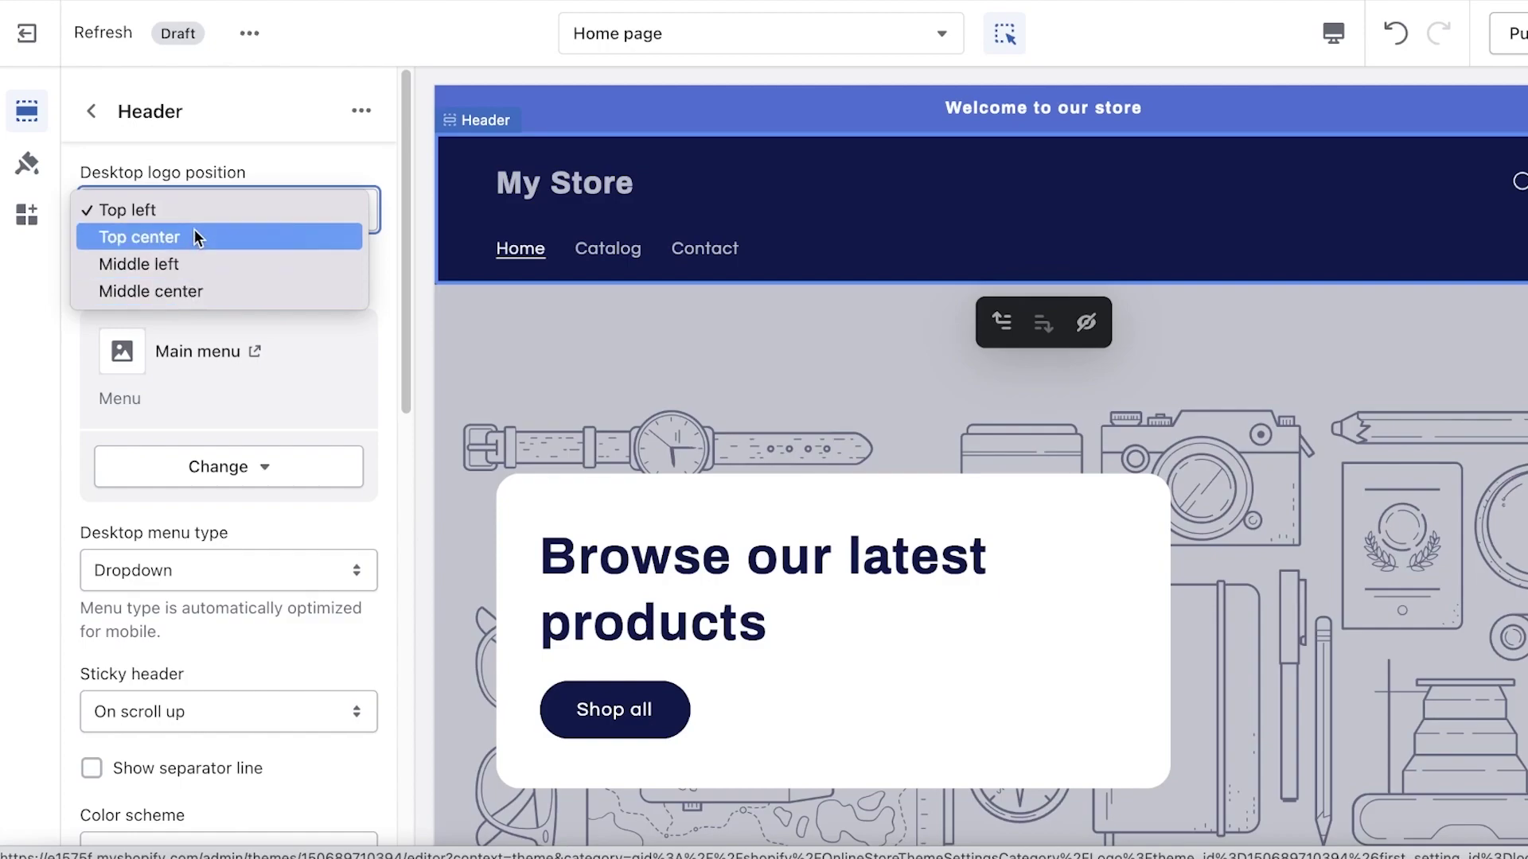
left_click(182, 232)
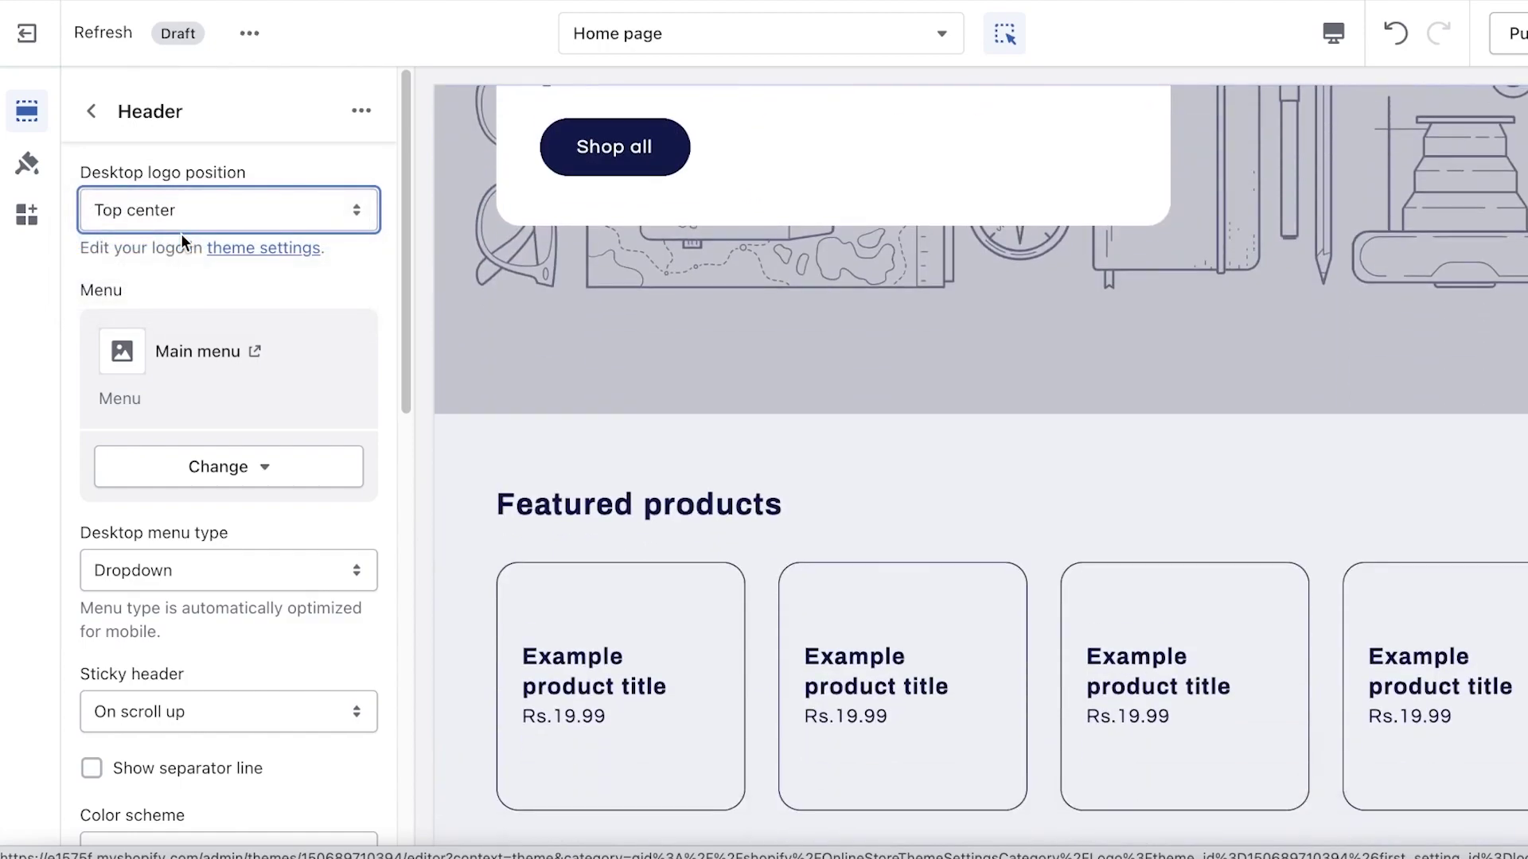
key("ctrl+r")
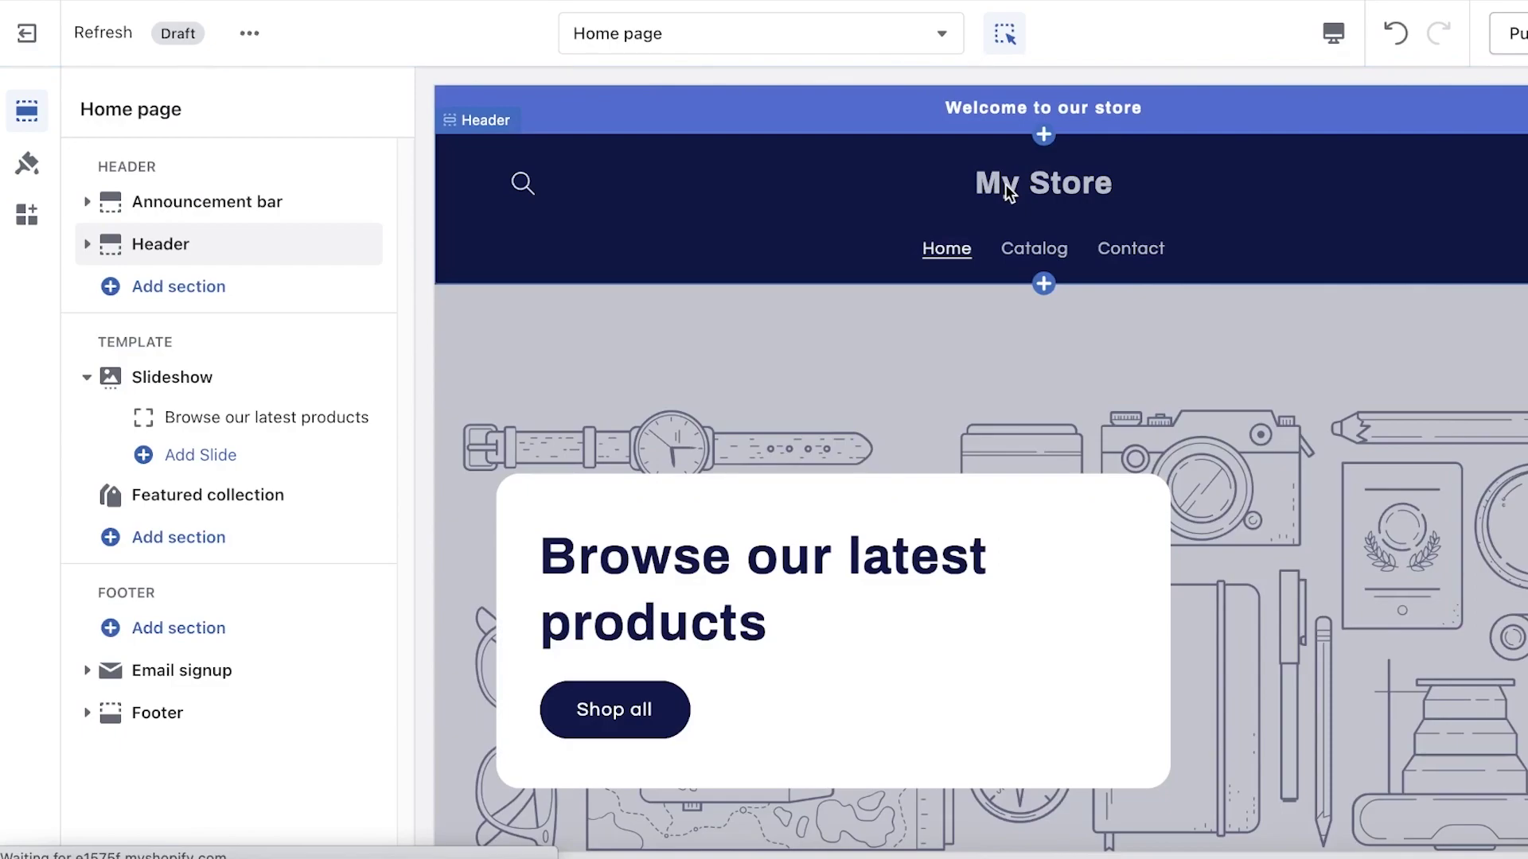
Browse the header's menu, logo position and slide options, then reselect the header
left_click(182, 286)
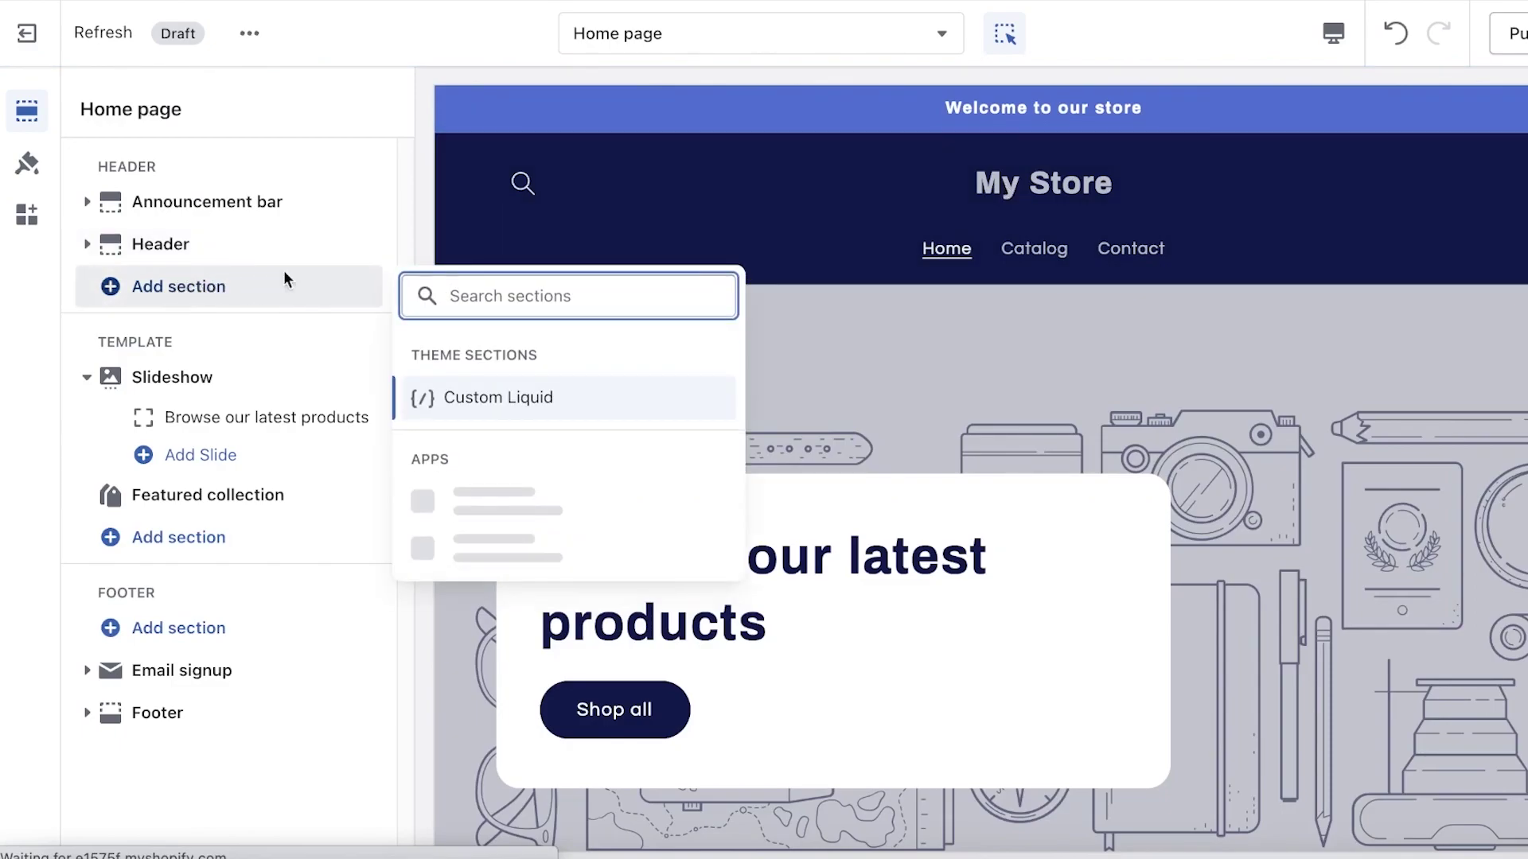
left_click(350, 243)
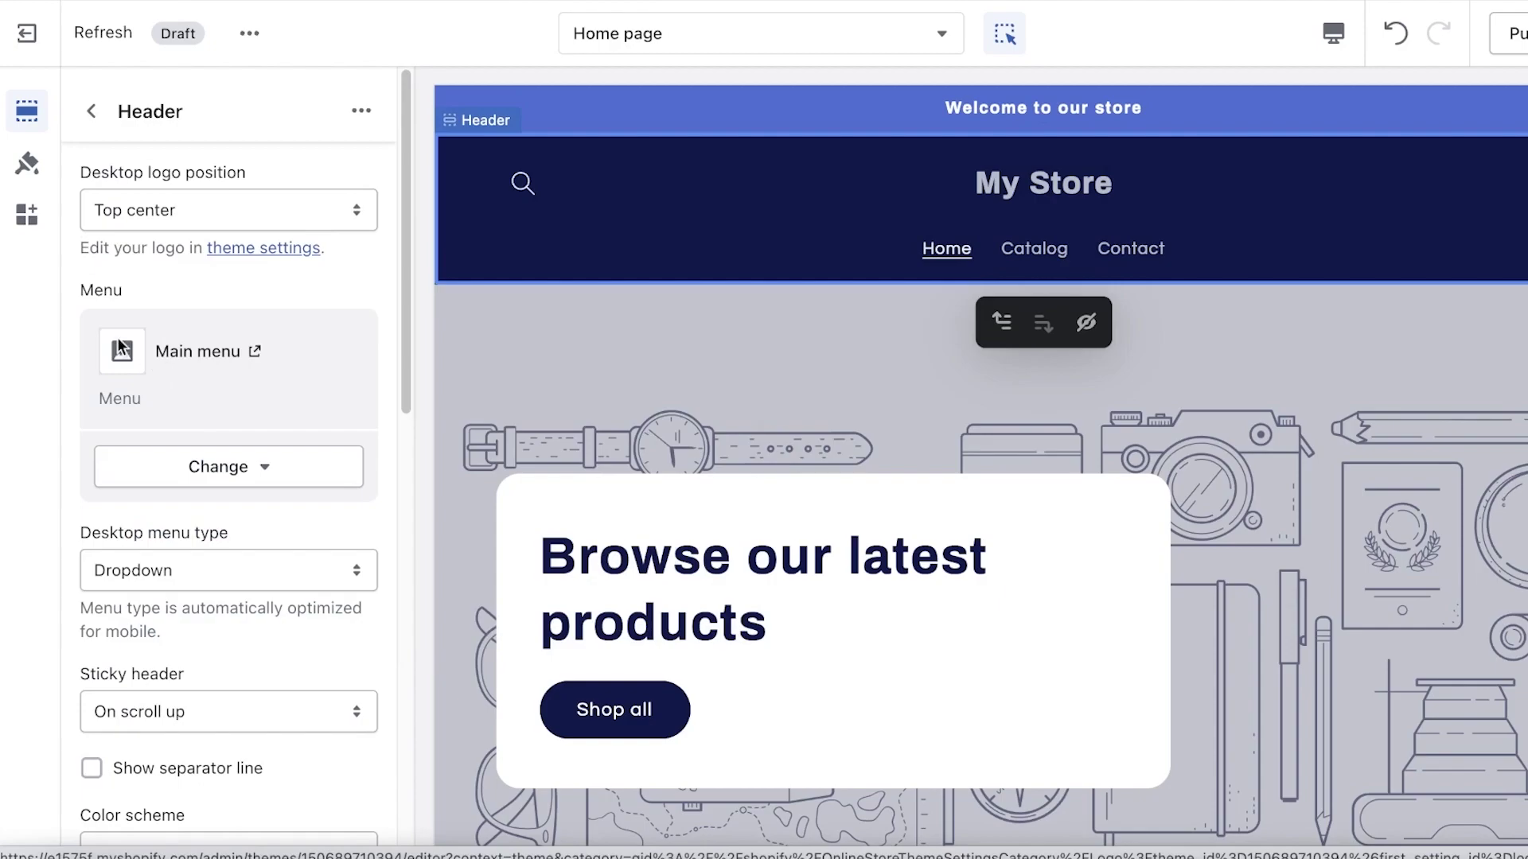
left_click(228, 493)
left_click(271, 686)
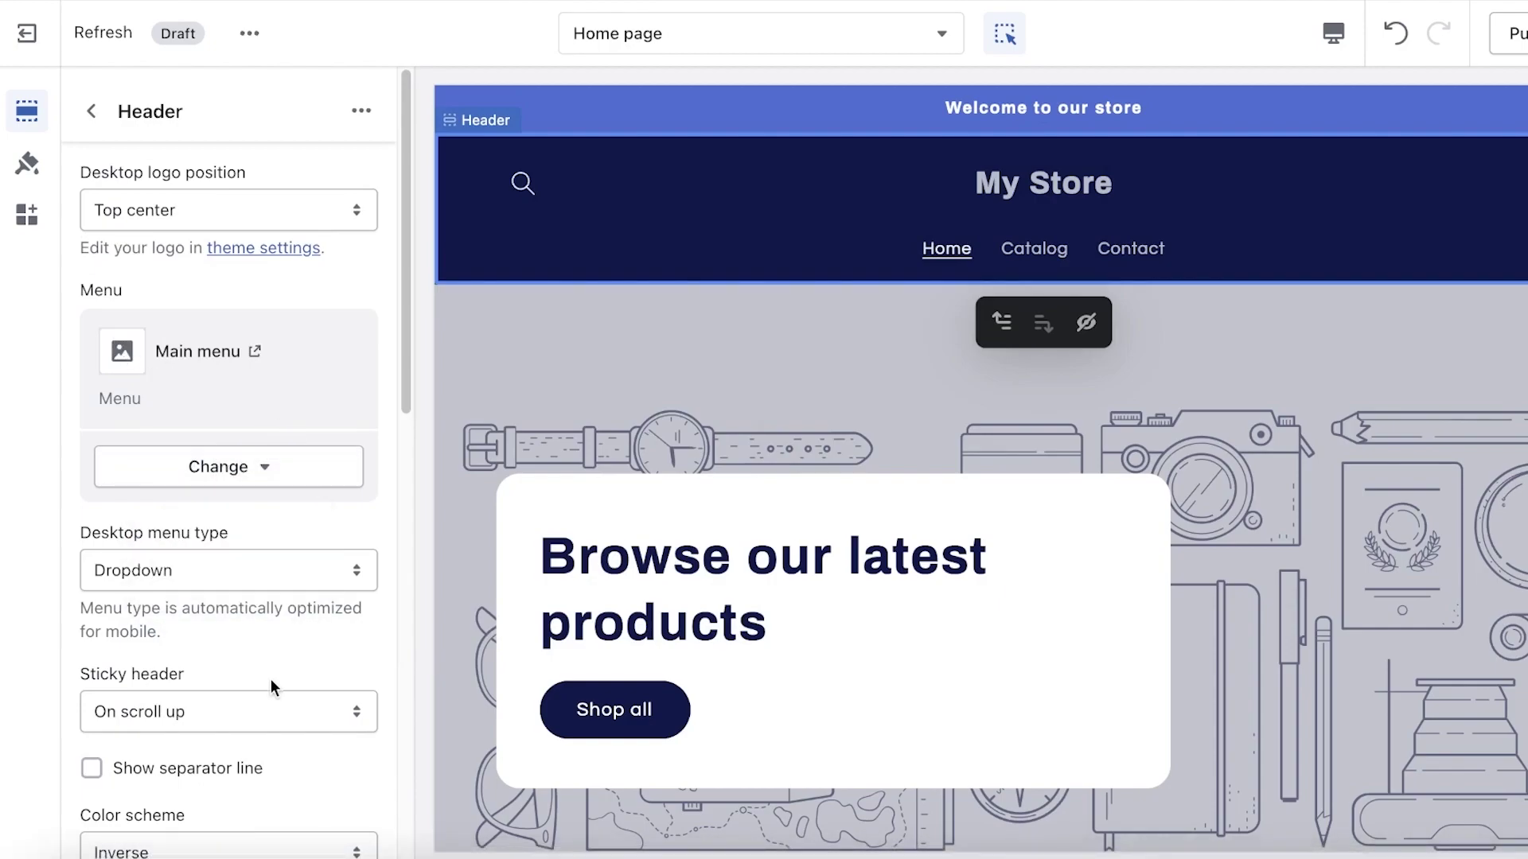
scroll(271, 680, "down", 12)
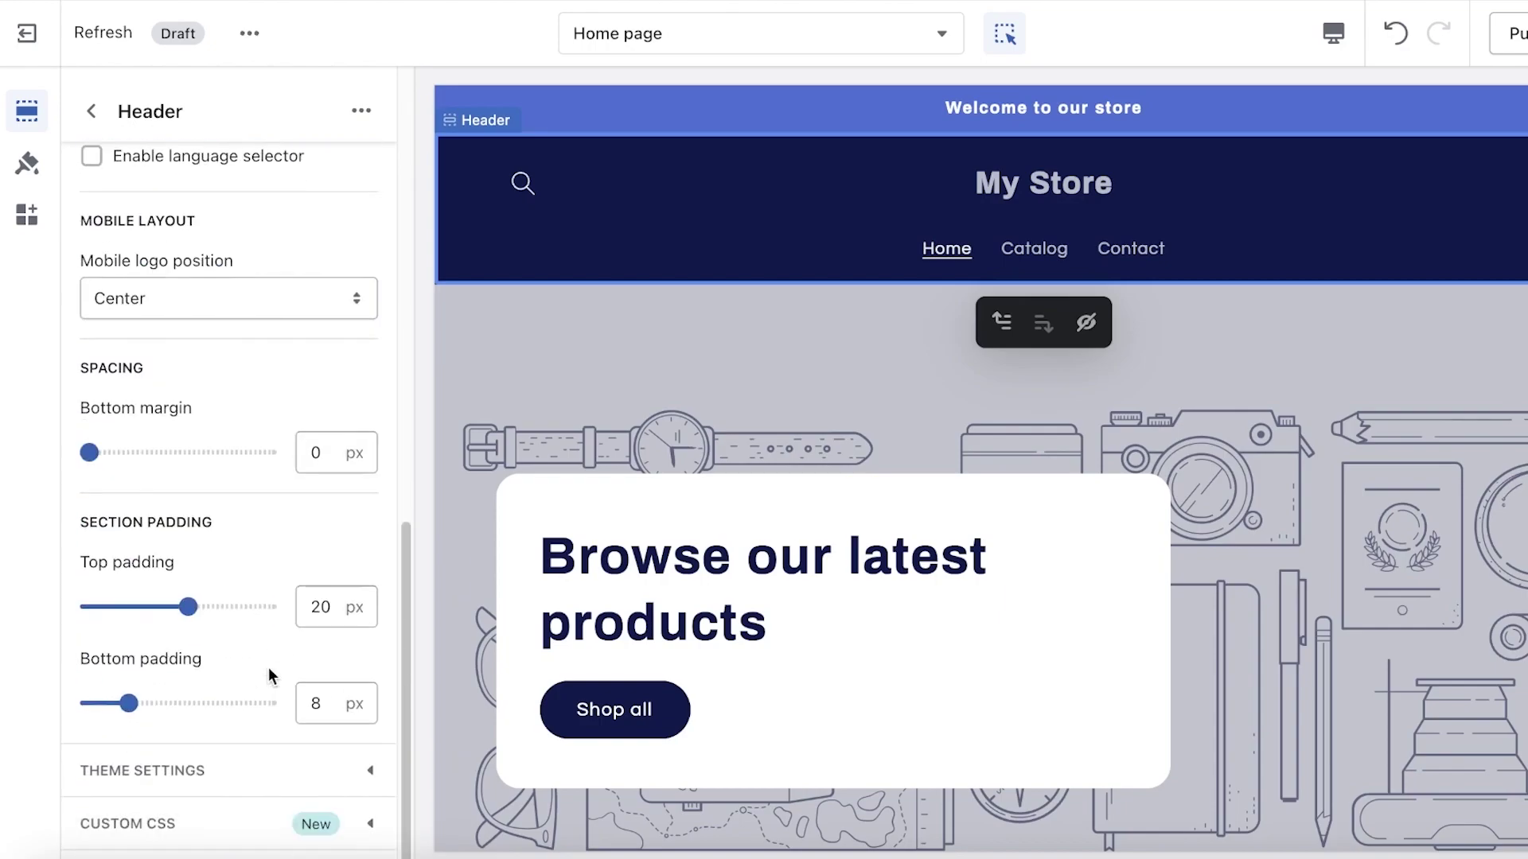
scroll(224, 575, "up", 10)
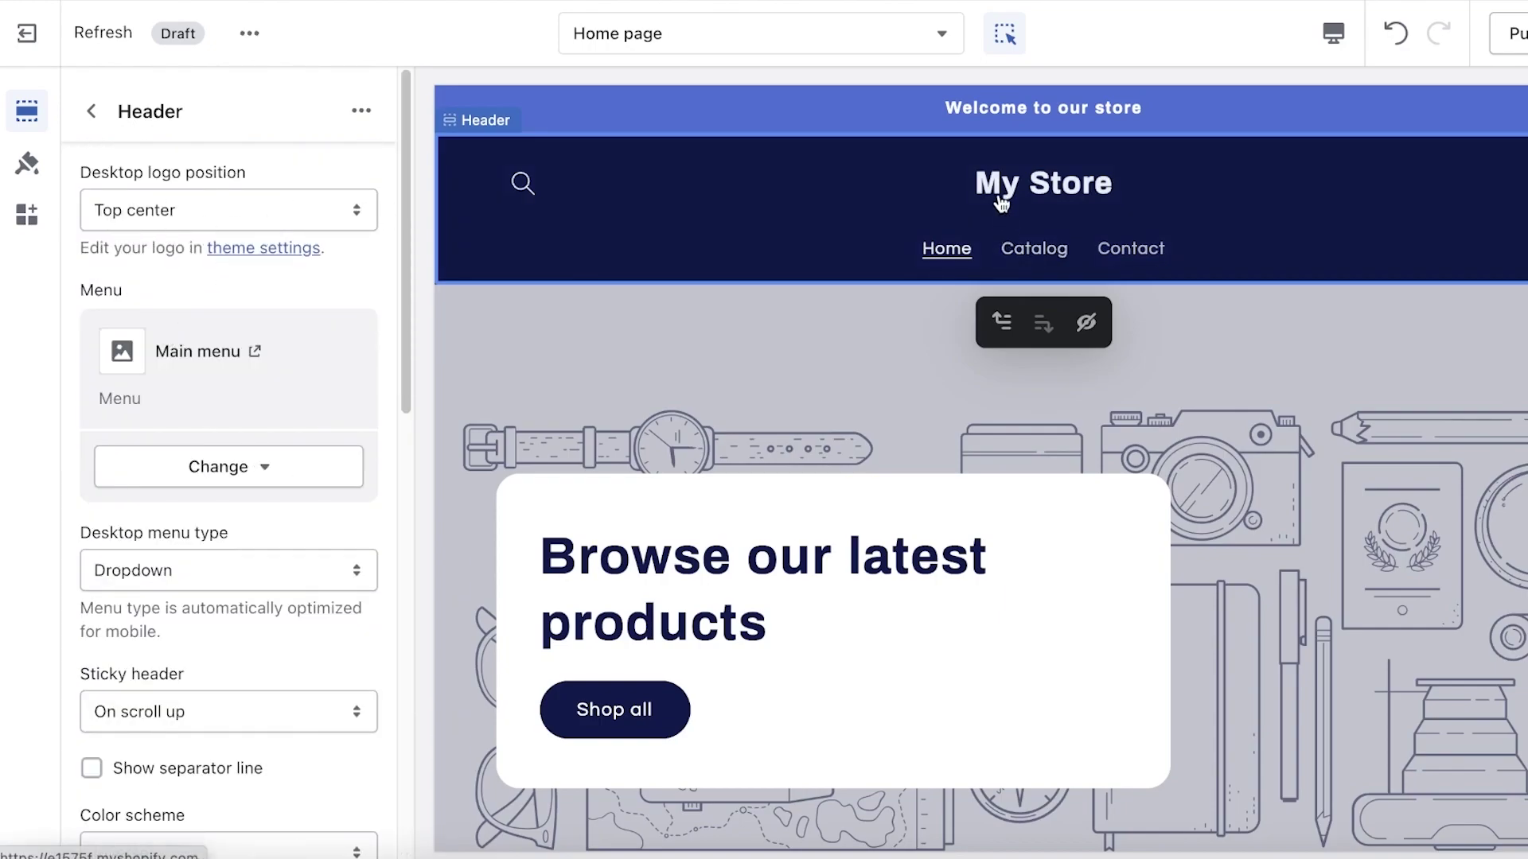
left_click(291, 208)
left_click(362, 110)
scroll(332, 519, "down", 8)
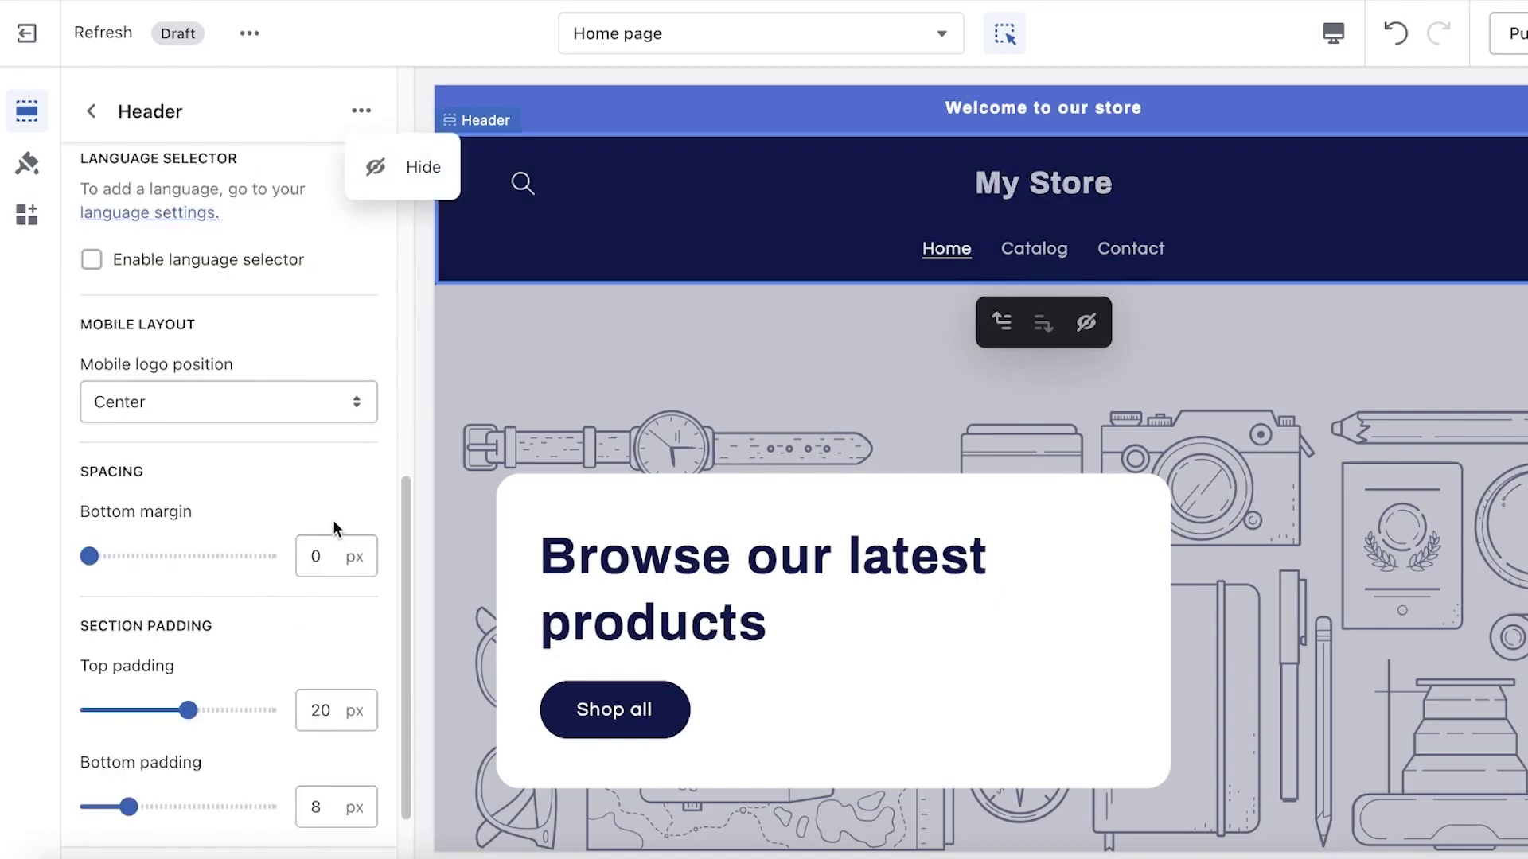
scroll(333, 519, "down", 2)
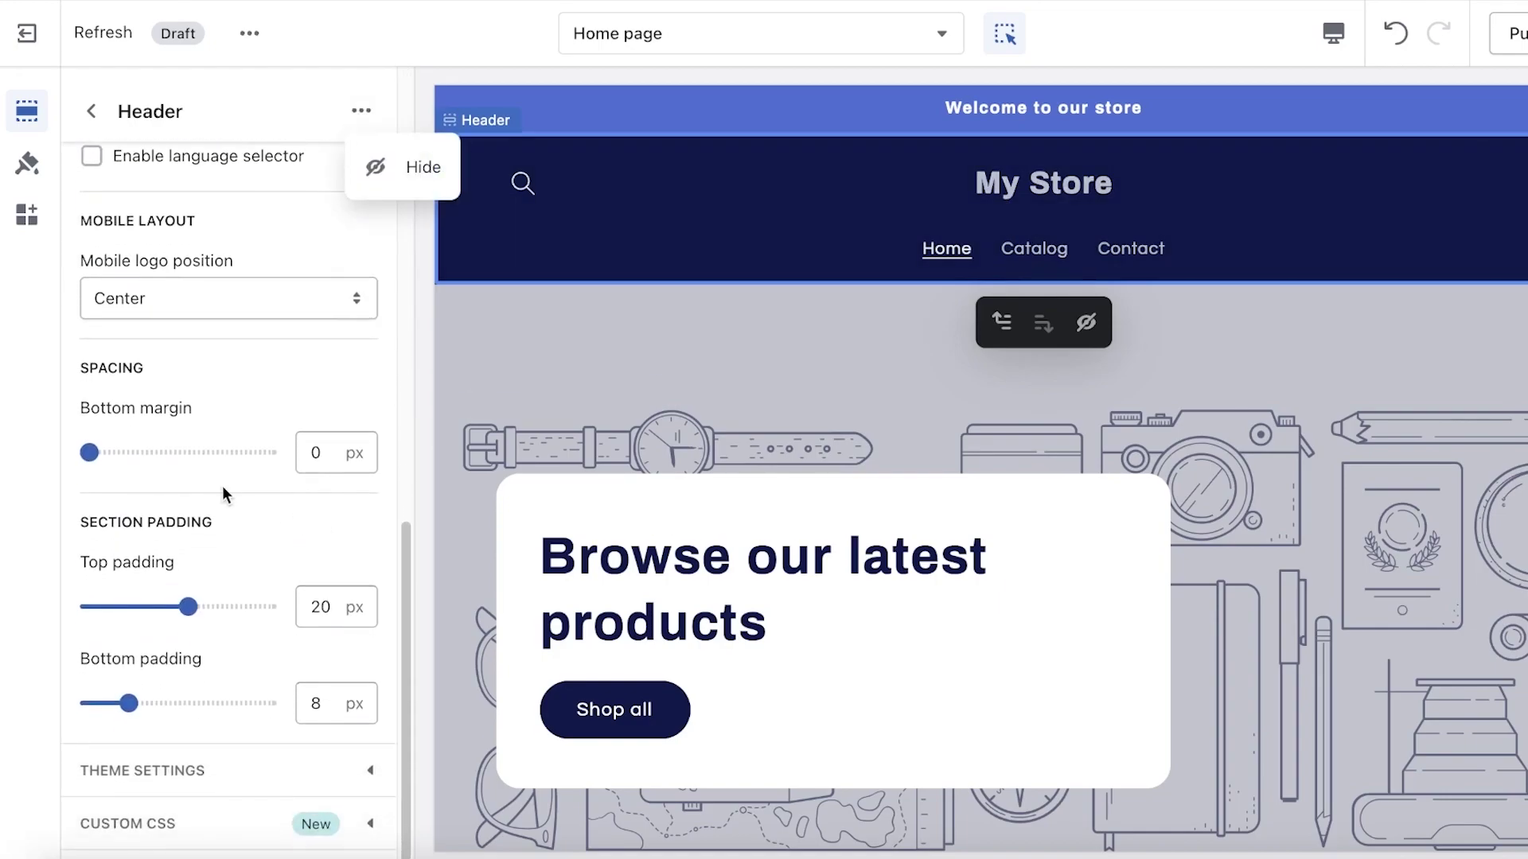
left_click(641, 468)
scroll(1111, 371, "up", 2)
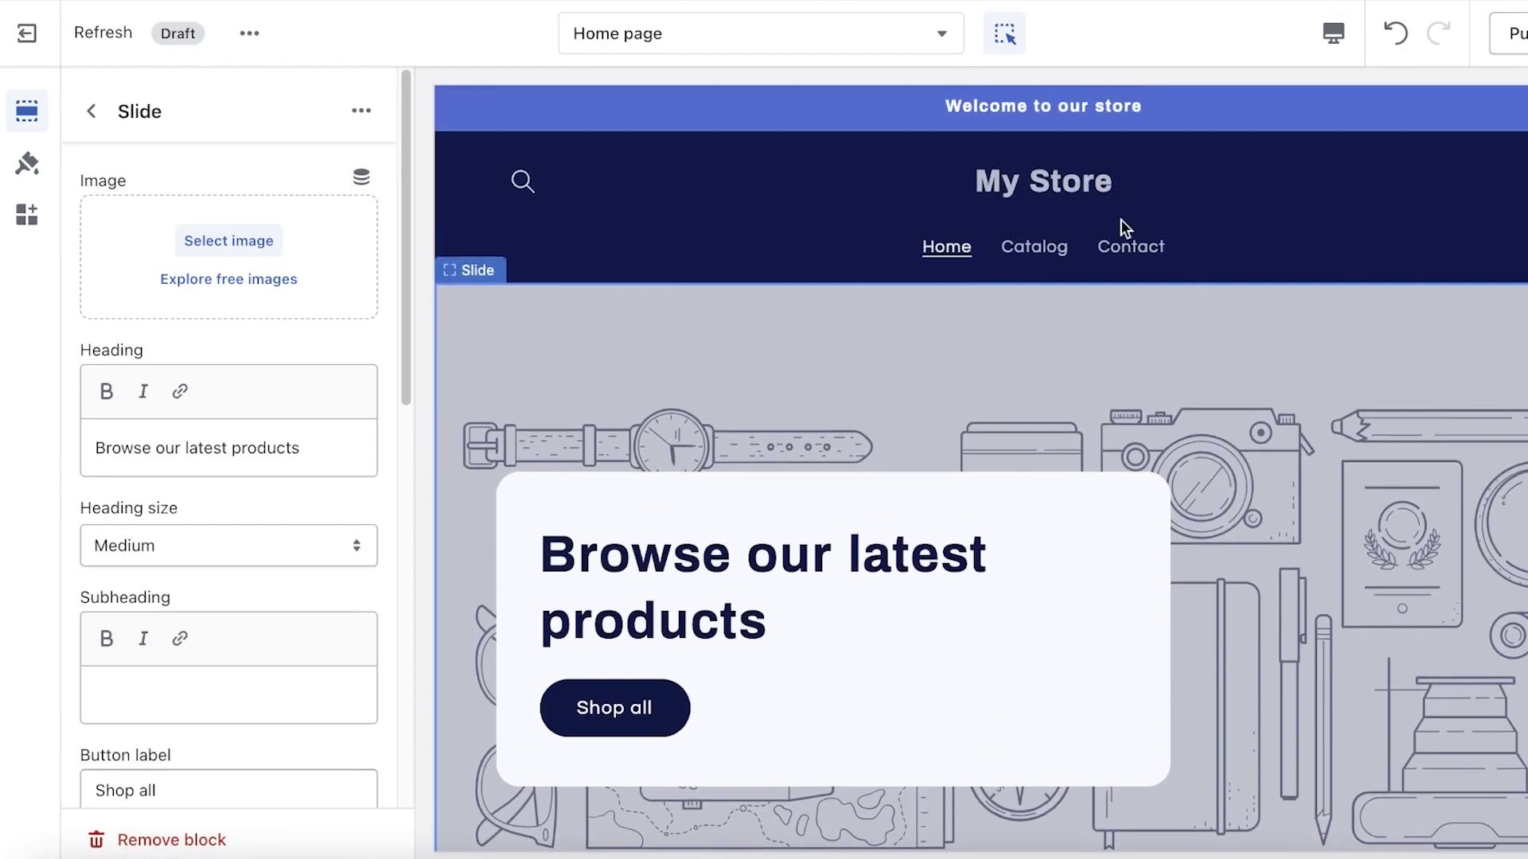
left_click(1120, 220)
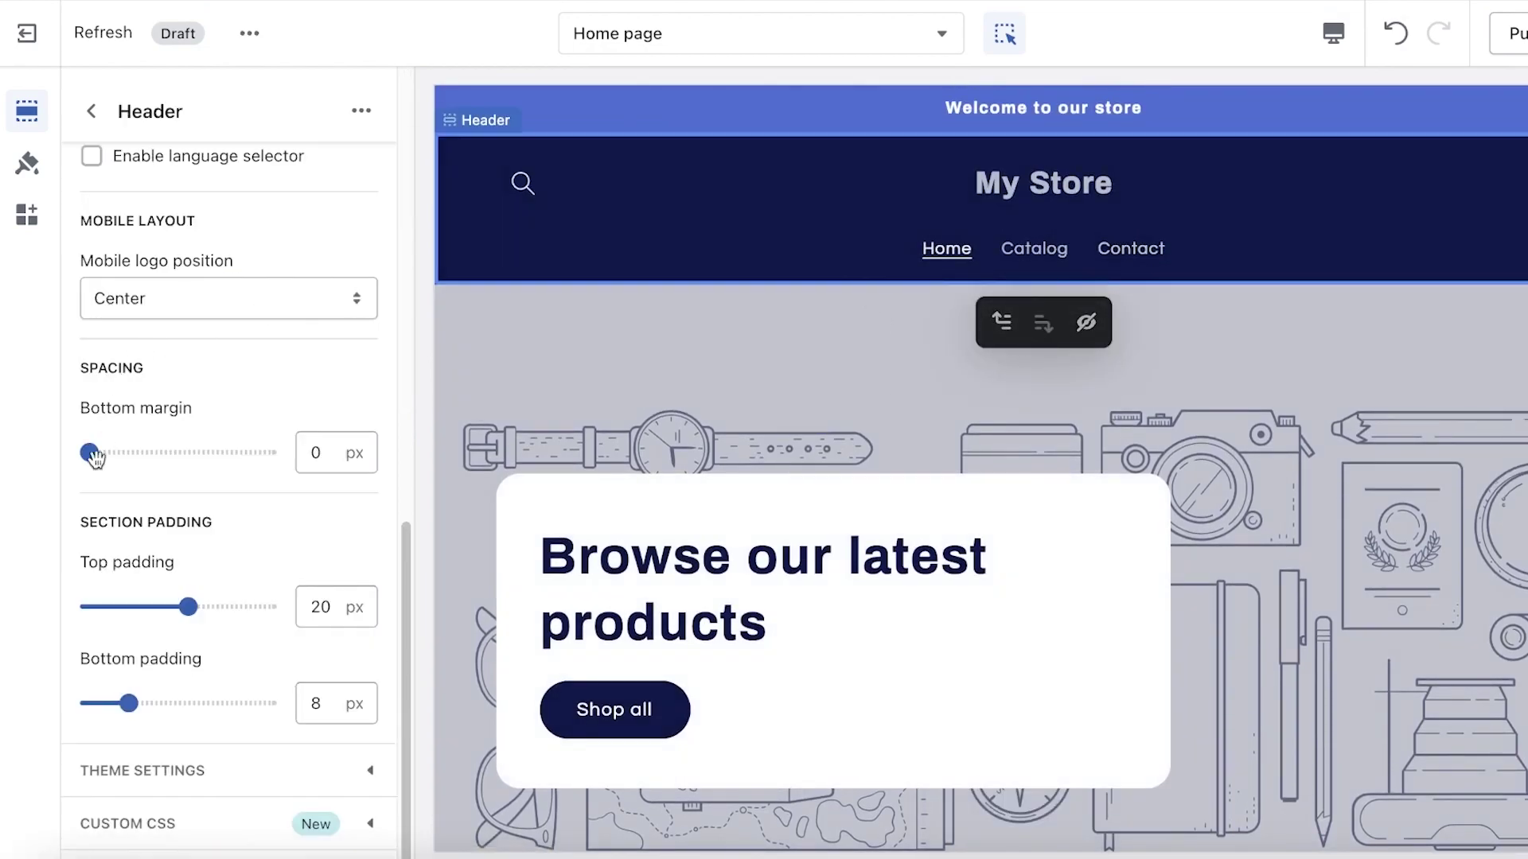
Drag the header's bottom margin to 100 px and back to 0, leaving colour scheme unchanged
left_click_drag(94, 457, 385, 451)
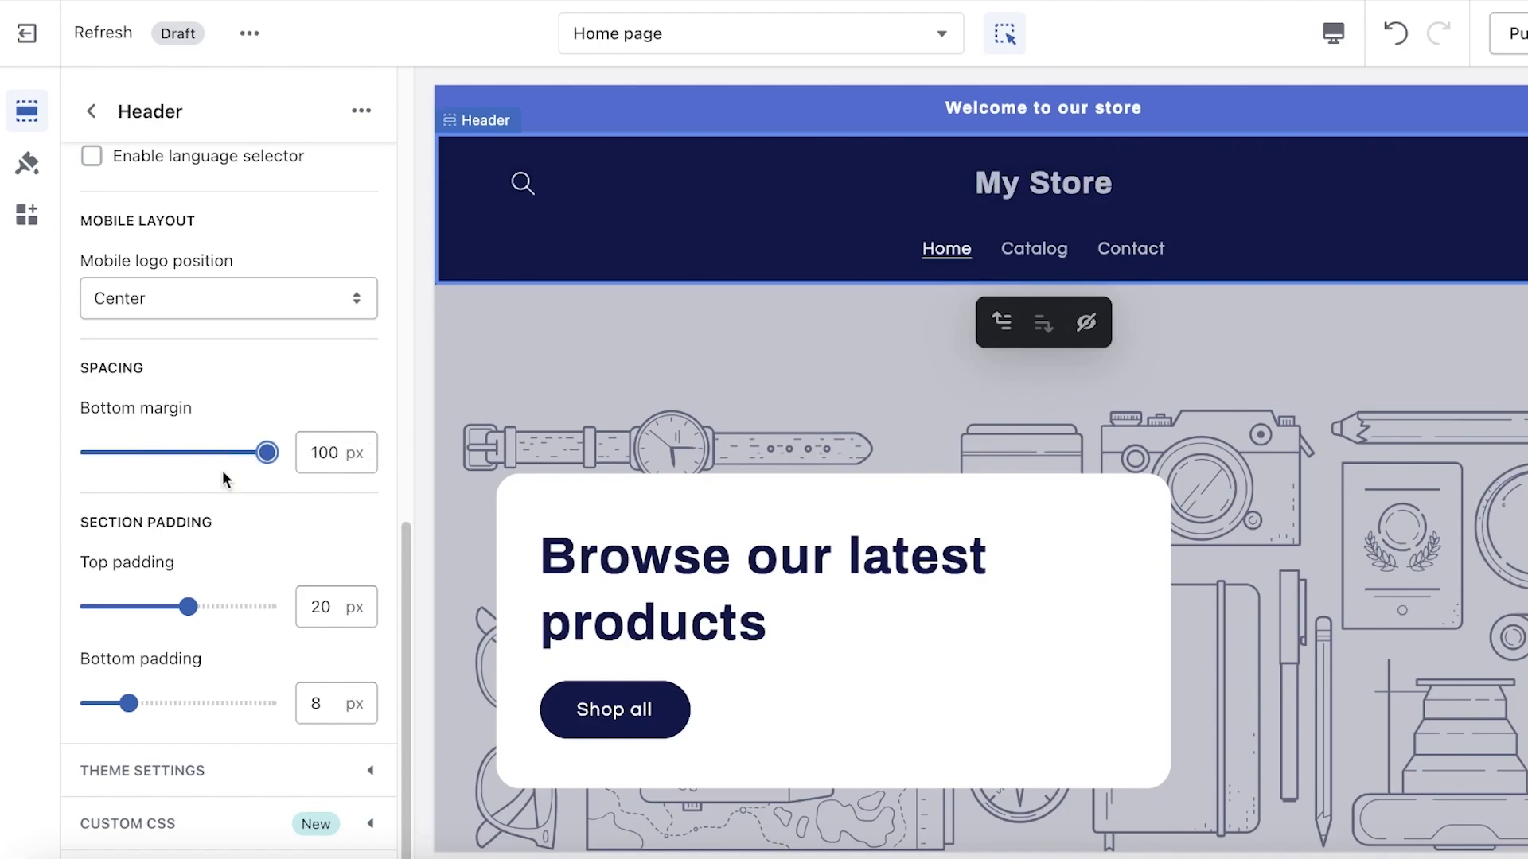
scroll(239, 517, "up", 9)
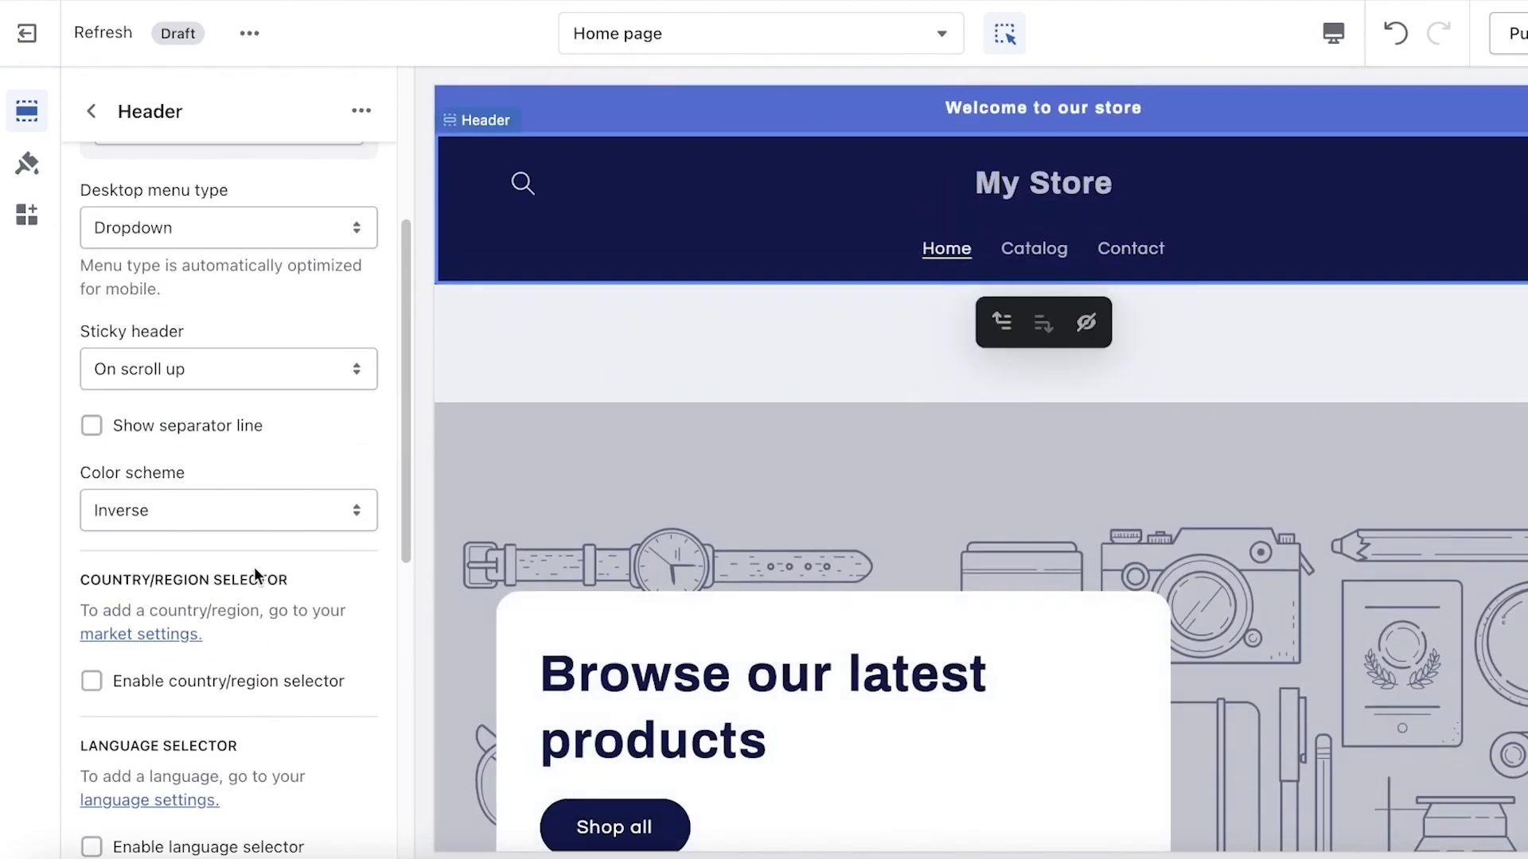
scroll(296, 538, "down", 3)
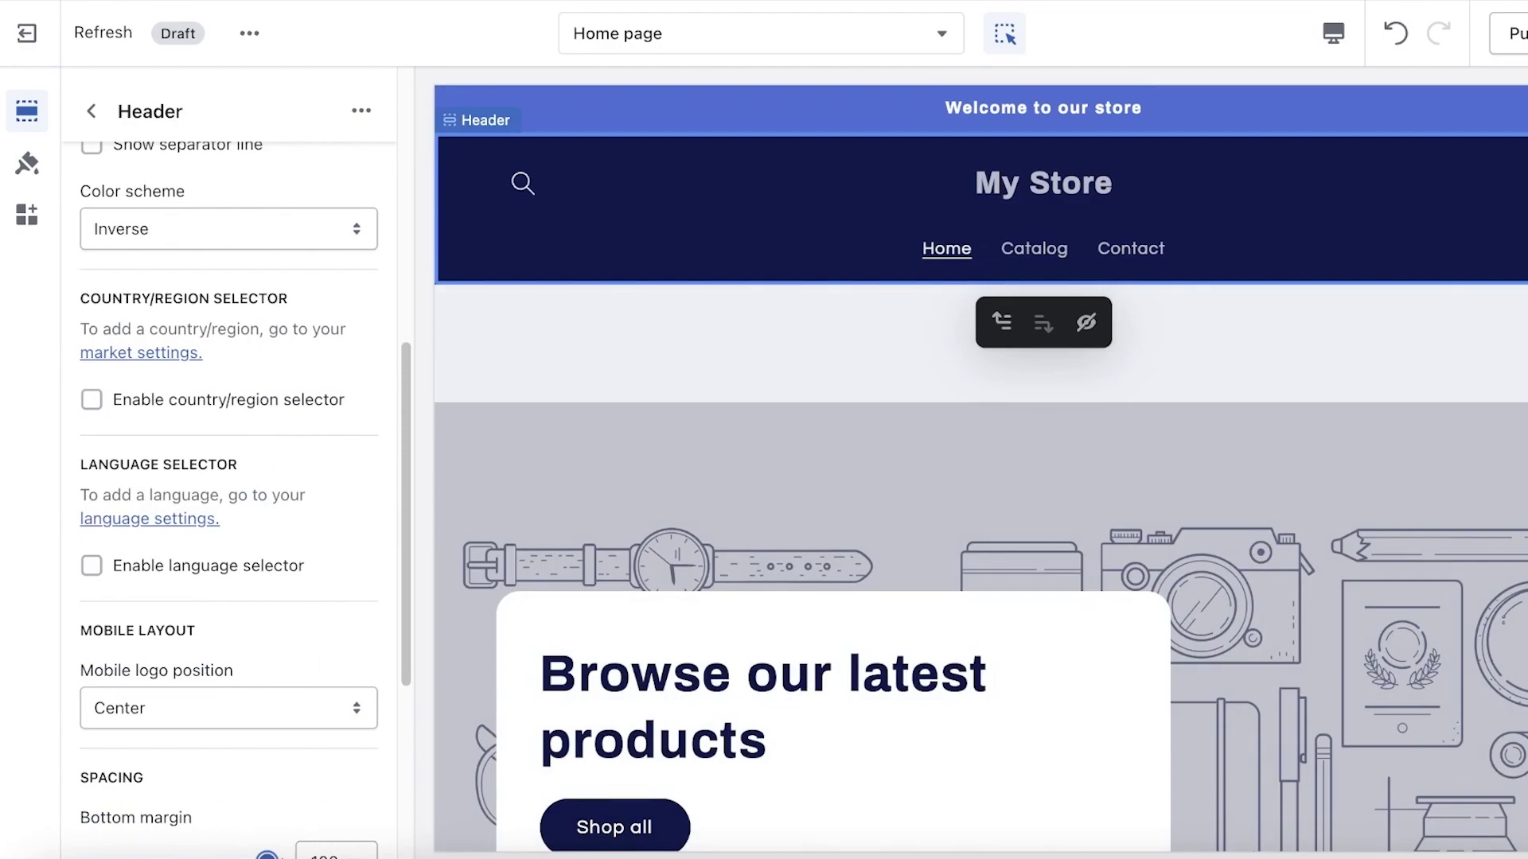
scroll(284, 853, "down", 1)
left_click_drag(266, 830, 86, 834)
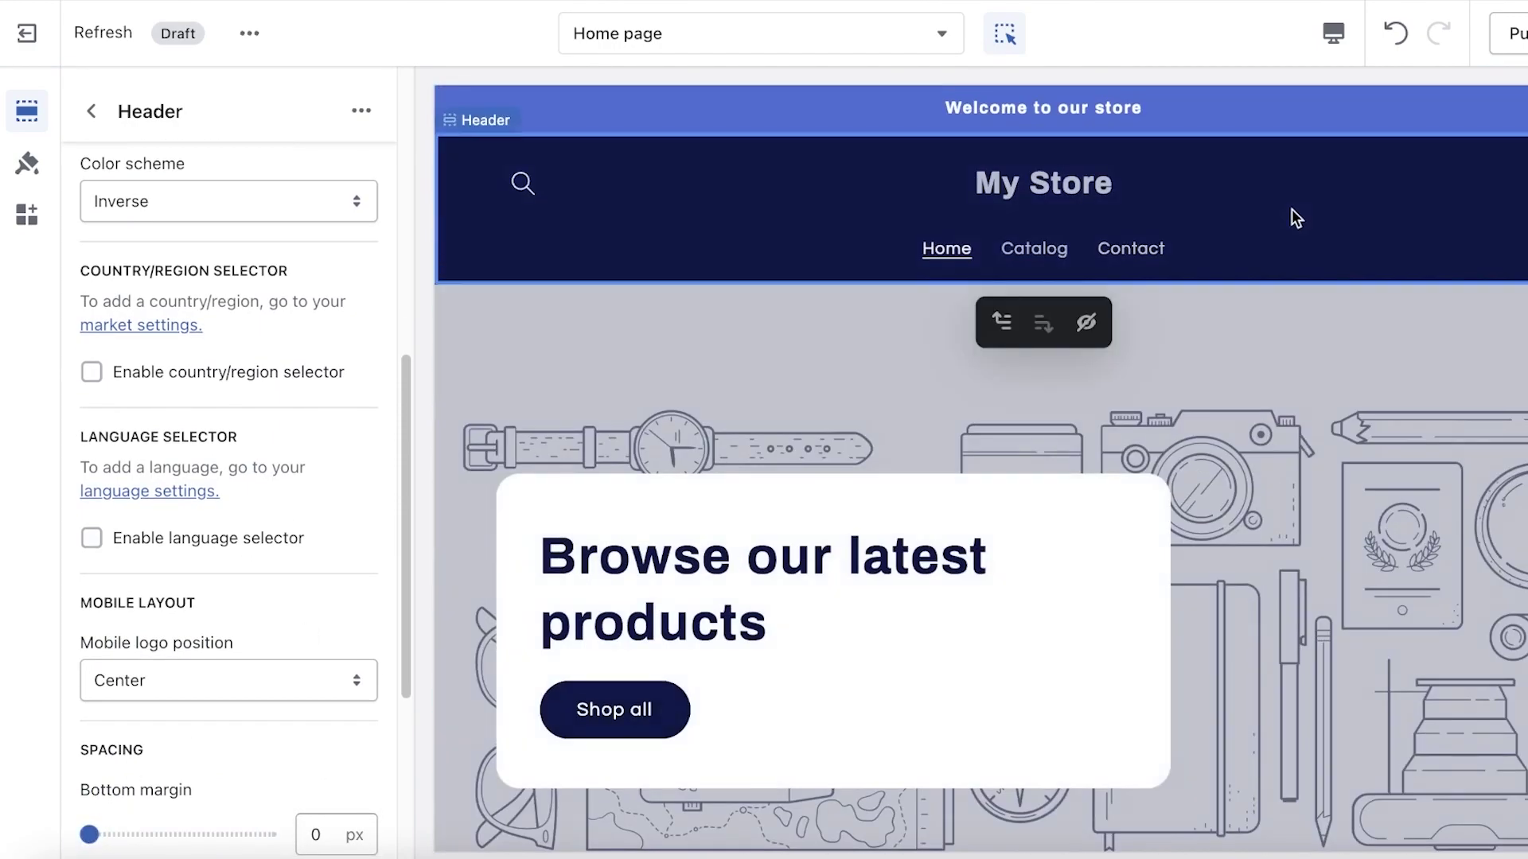
left_click(296, 206)
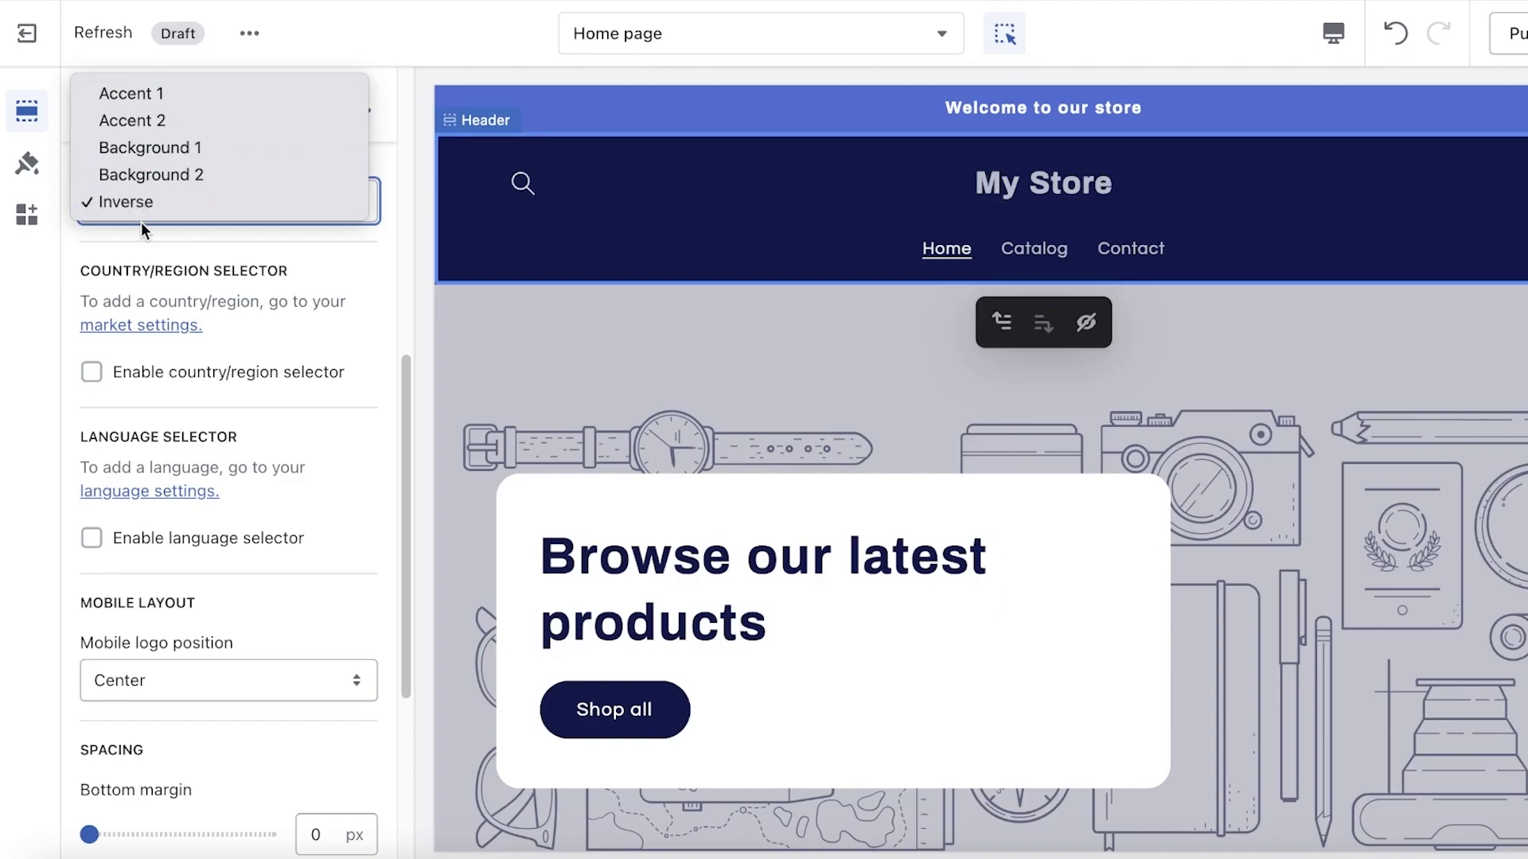
left_click(188, 266)
Open Theme settings and expand Colors, showing Accent 1 #4770DB and Accent 2 #0E1B4D
left_click(27, 163)
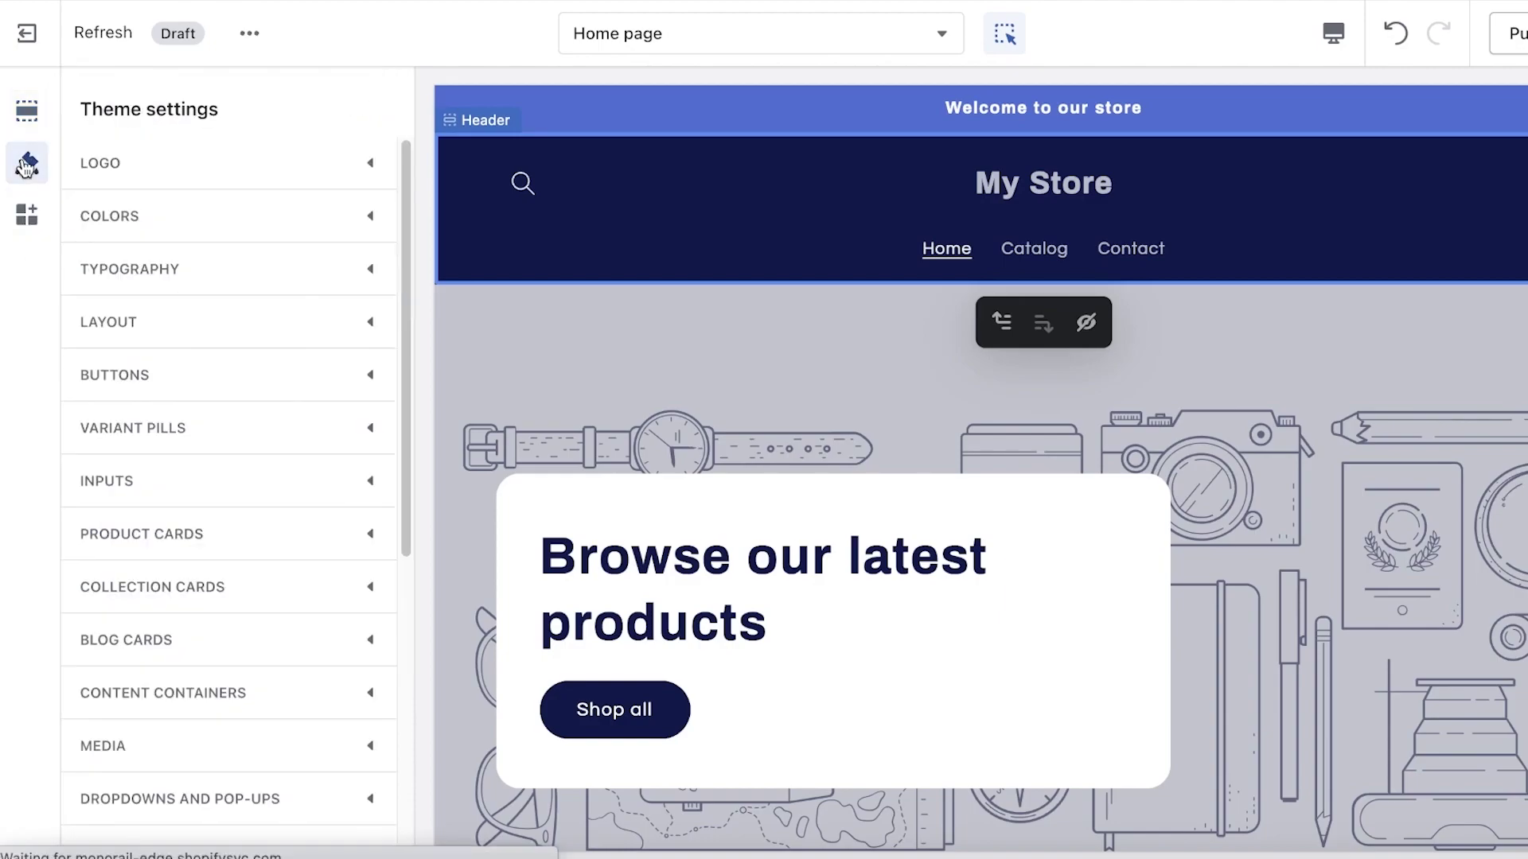
left_click(172, 222)
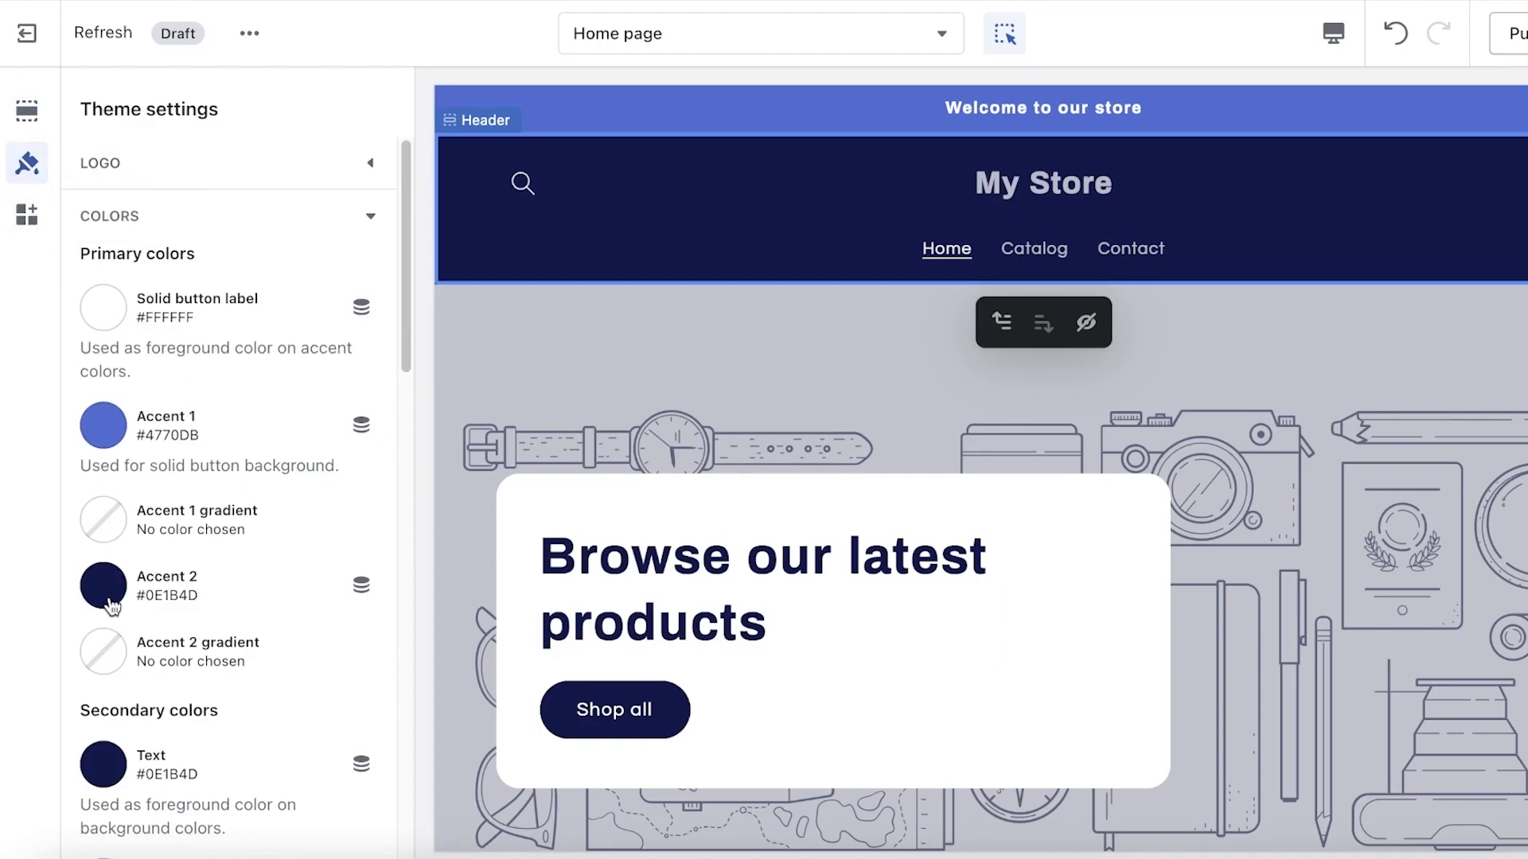
scroll(155, 319, "down", 15)
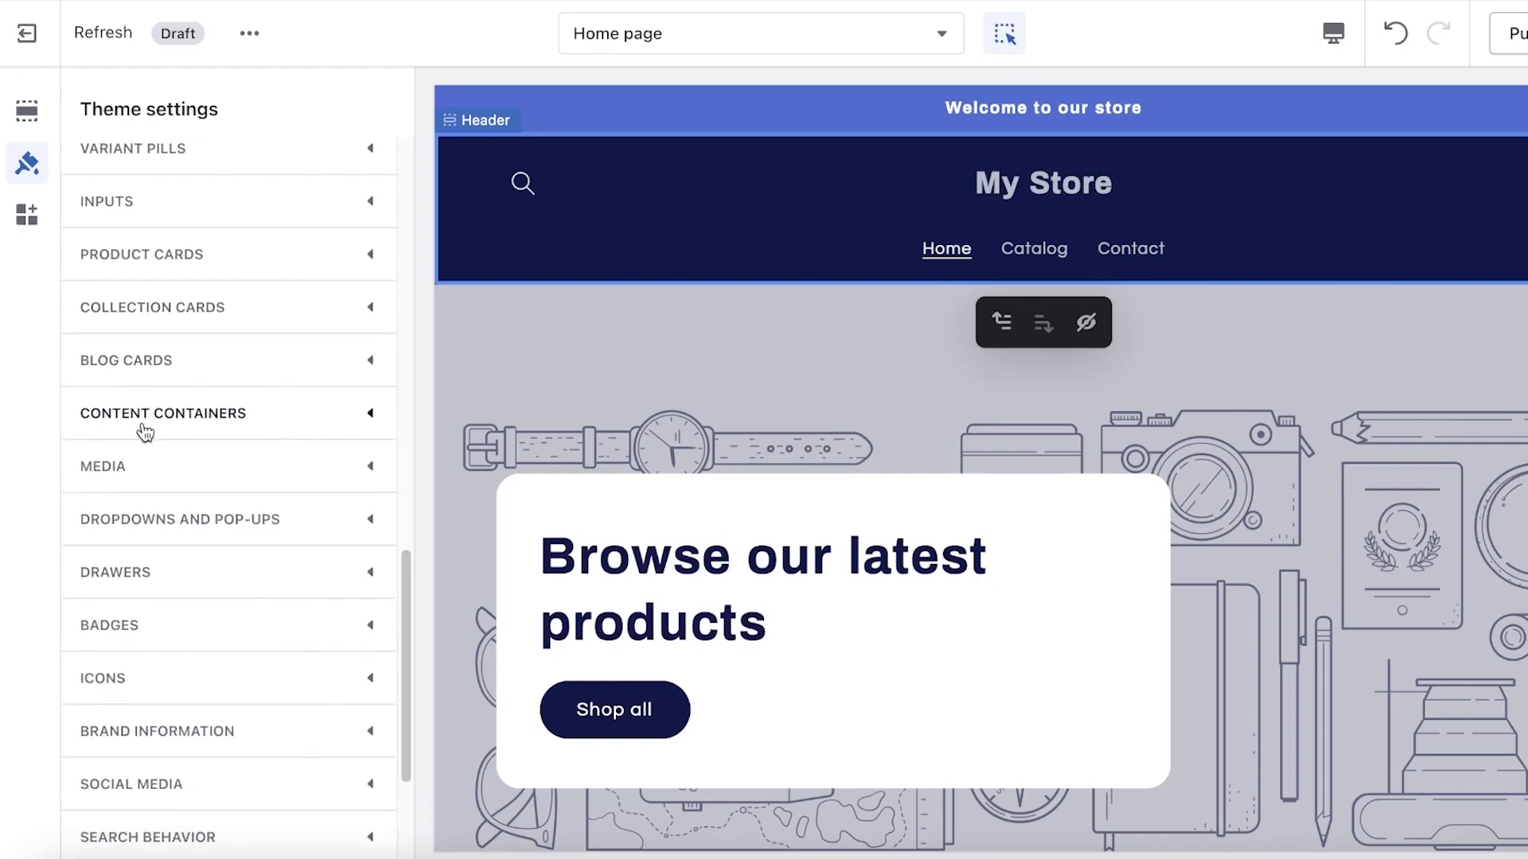
scroll(159, 340, "up", 12)
scroll(143, 231, "up", 4)
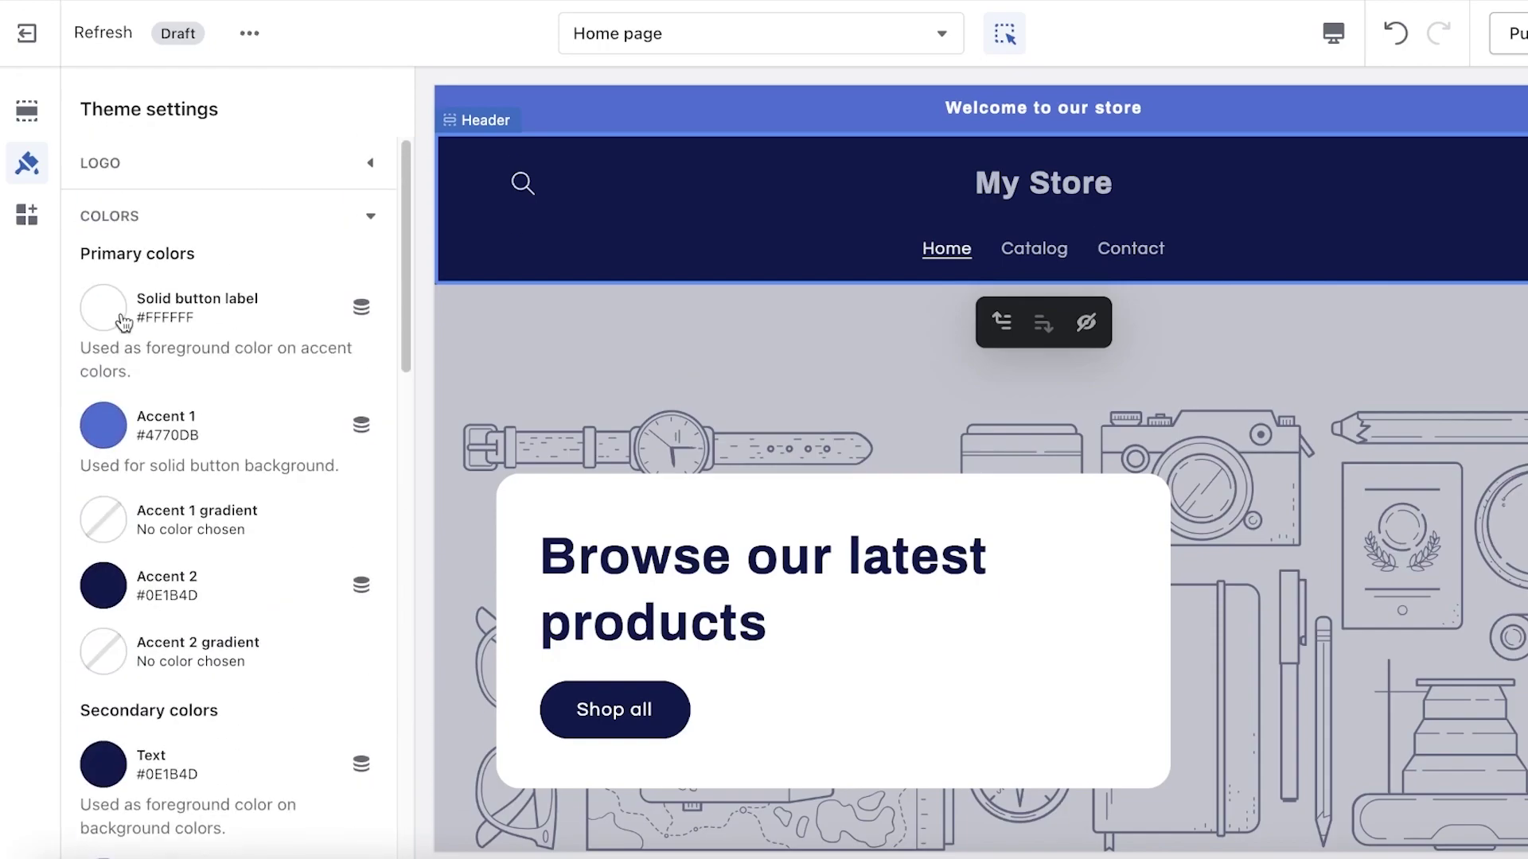
Use the colour picker to make Accent 1 #CC8FBB pink and Accent 2 #762B67 purple
left_click(103, 425)
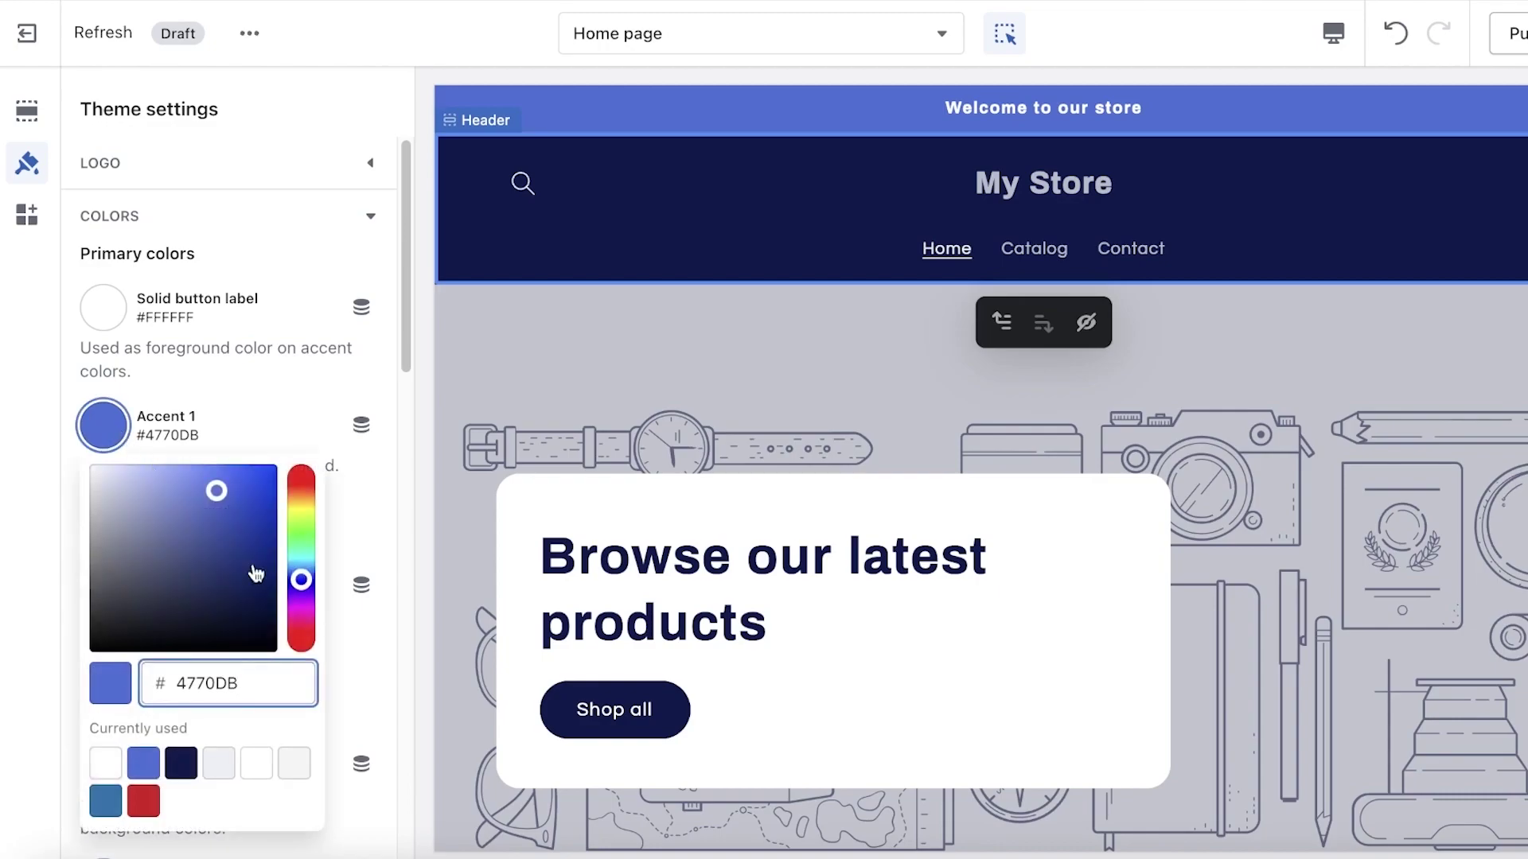
left_click_drag(309, 598, 309, 608)
left_click_drag(208, 493, 146, 502)
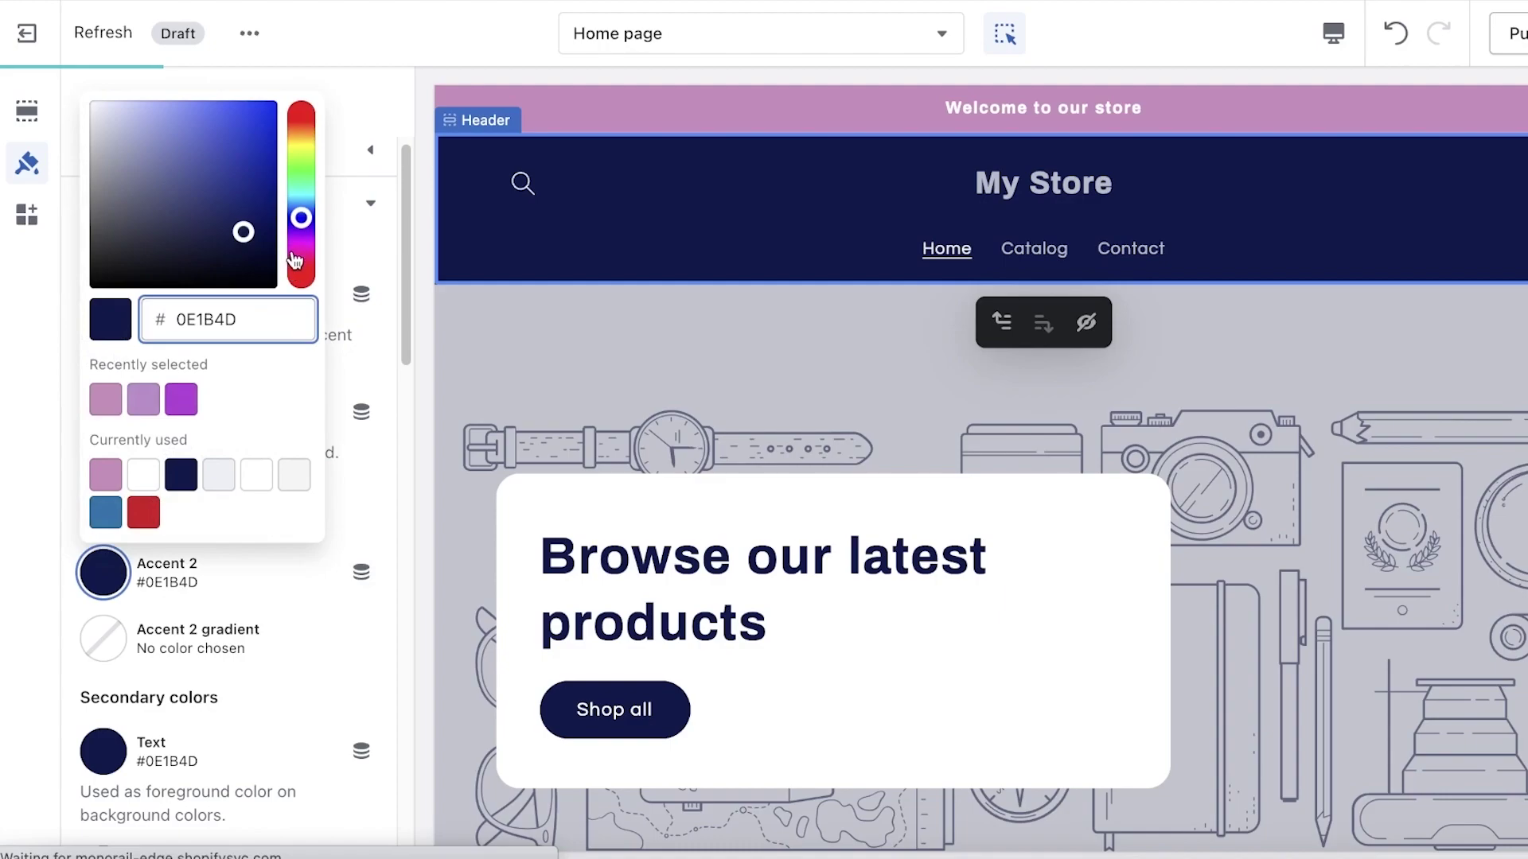
left_click(296, 256)
left_click_drag(239, 243, 205, 212)
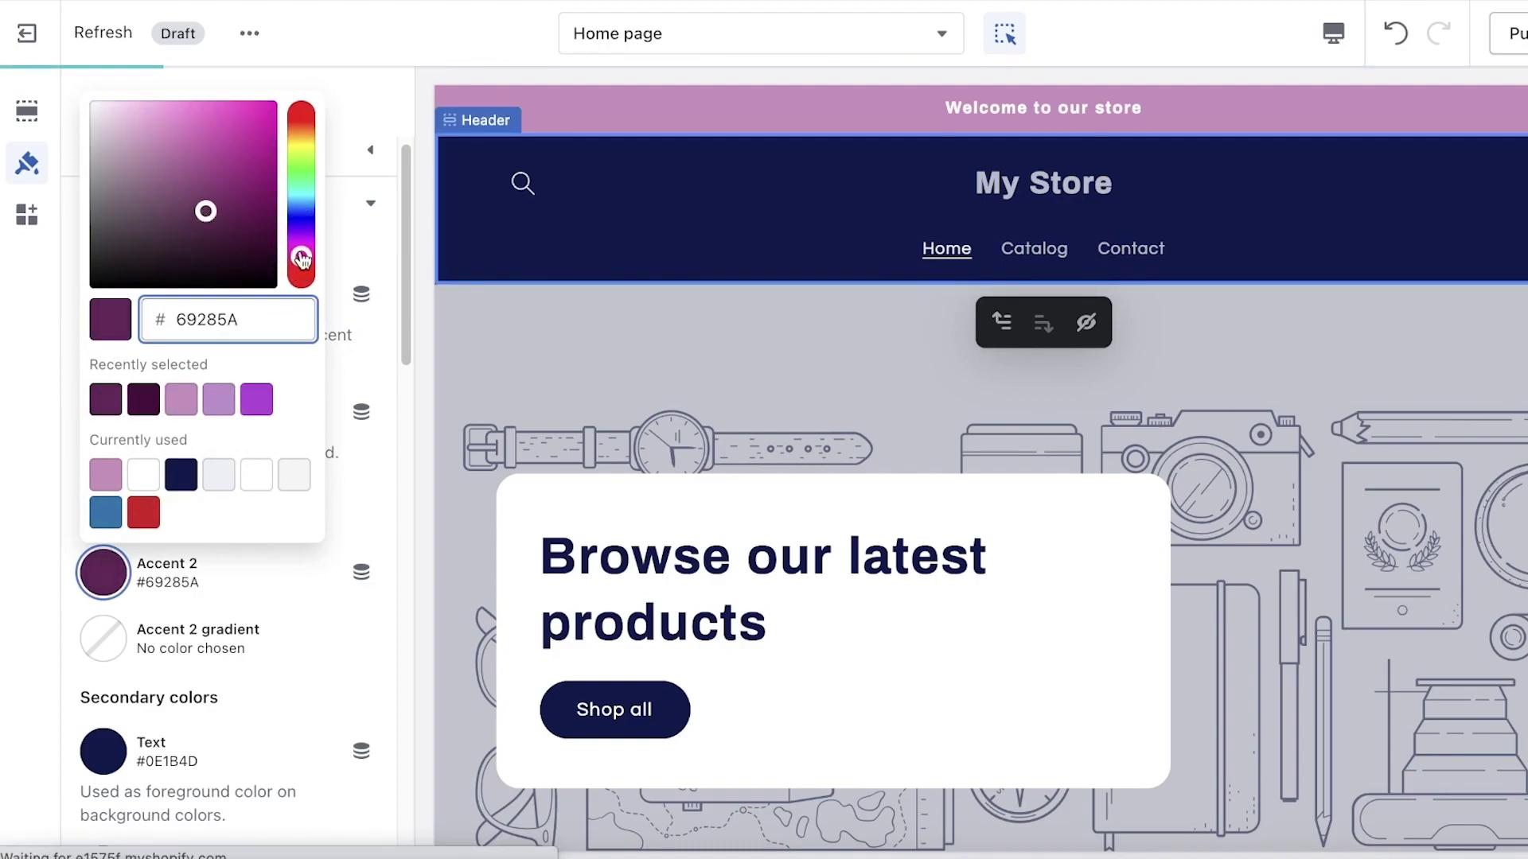
left_click_drag(300, 258, 300, 254)
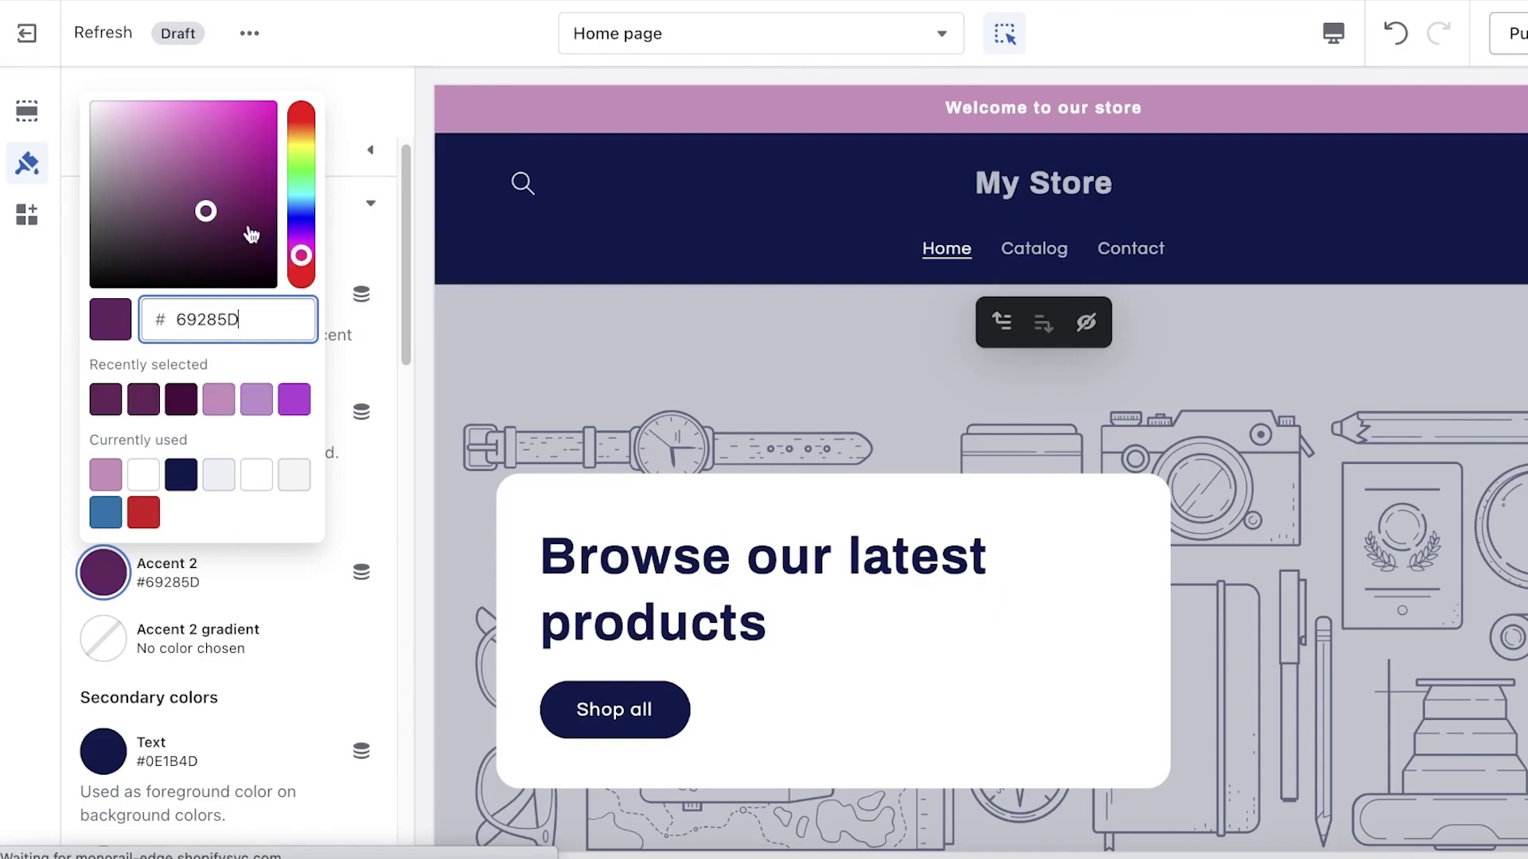
left_click_drag(212, 212, 209, 201)
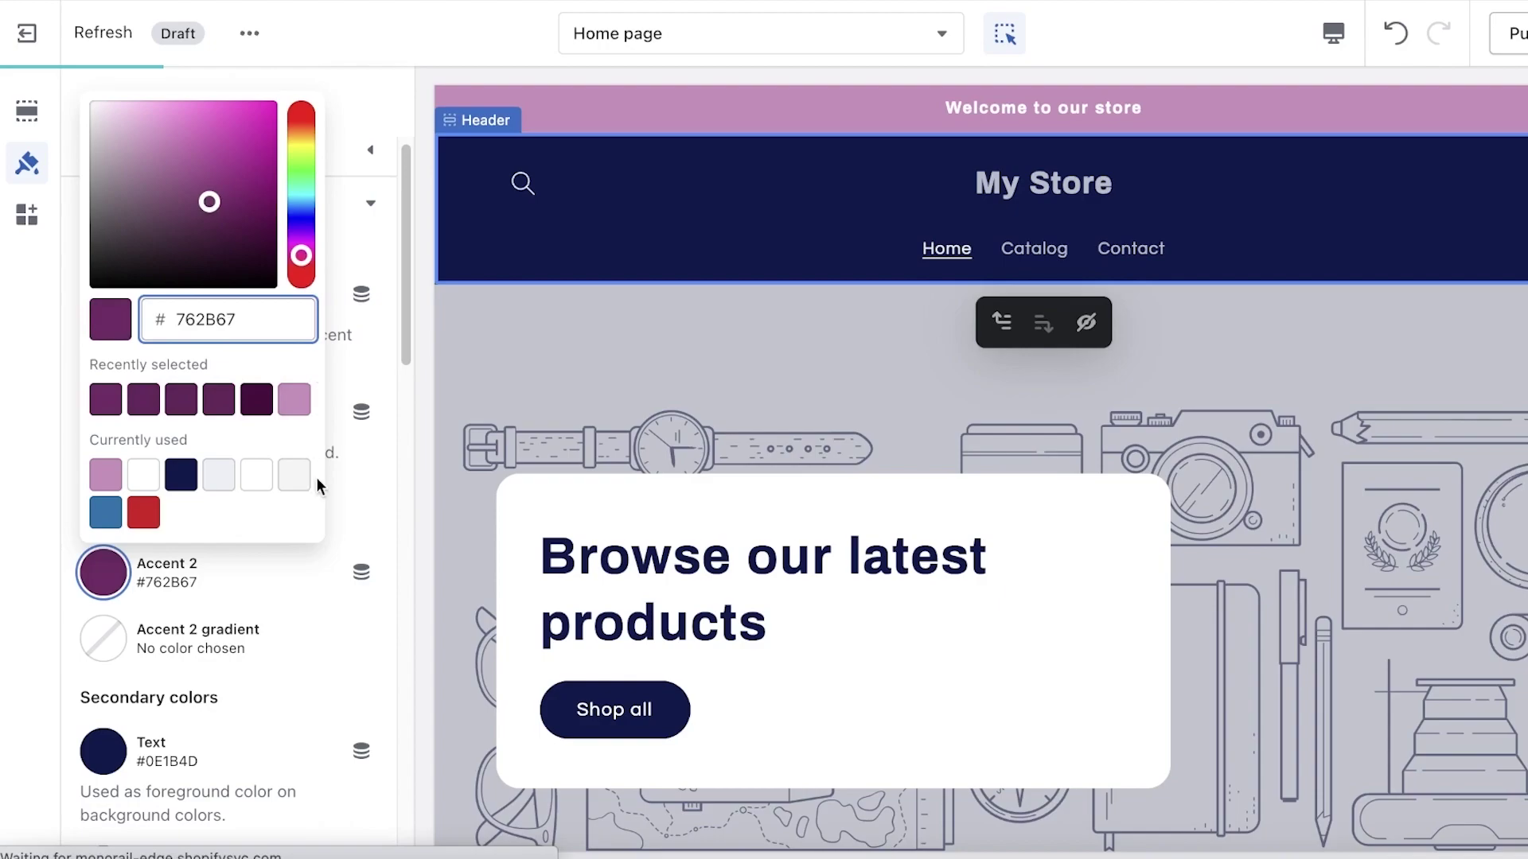
left_click(345, 532)
scroll(129, 451, "down", 4)
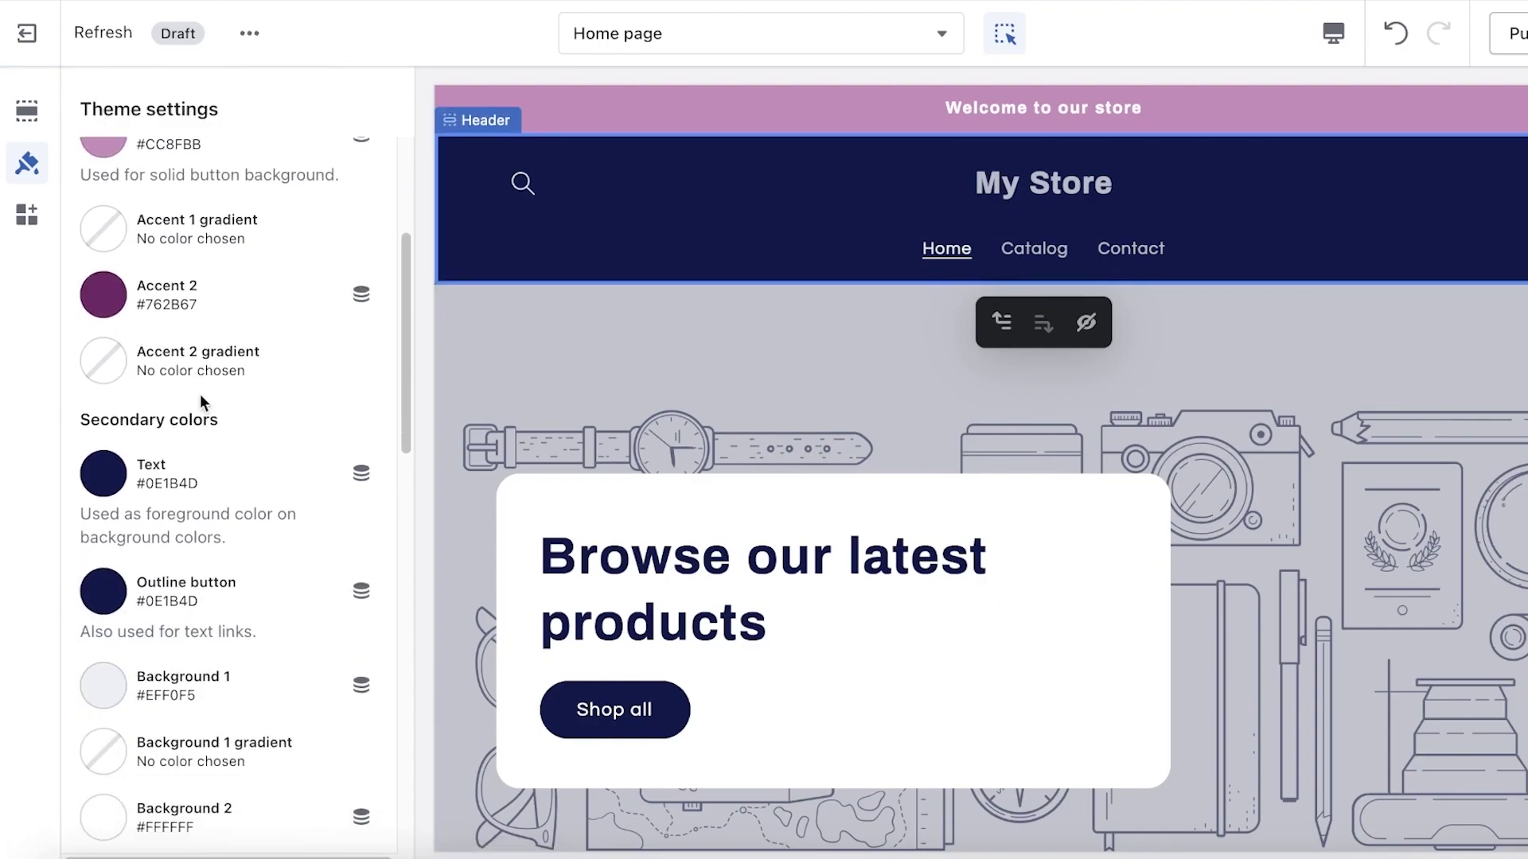
Darken the Text colour to #360A2E and set the Outline button colour to #4D1B43
left_click(127, 491)
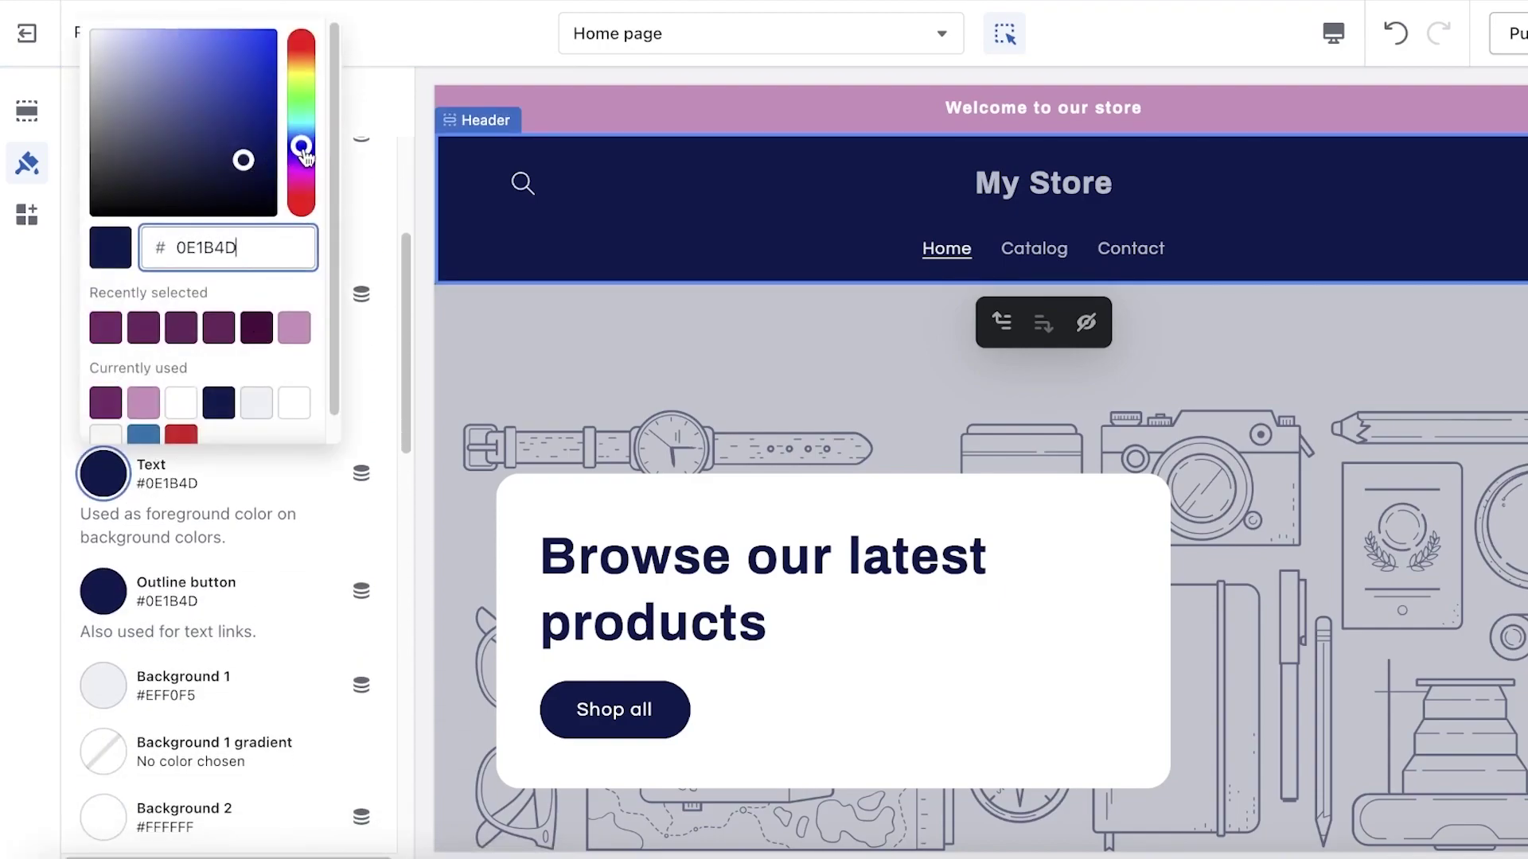
left_click_drag(300, 146, 246, 183)
left_click(301, 191)
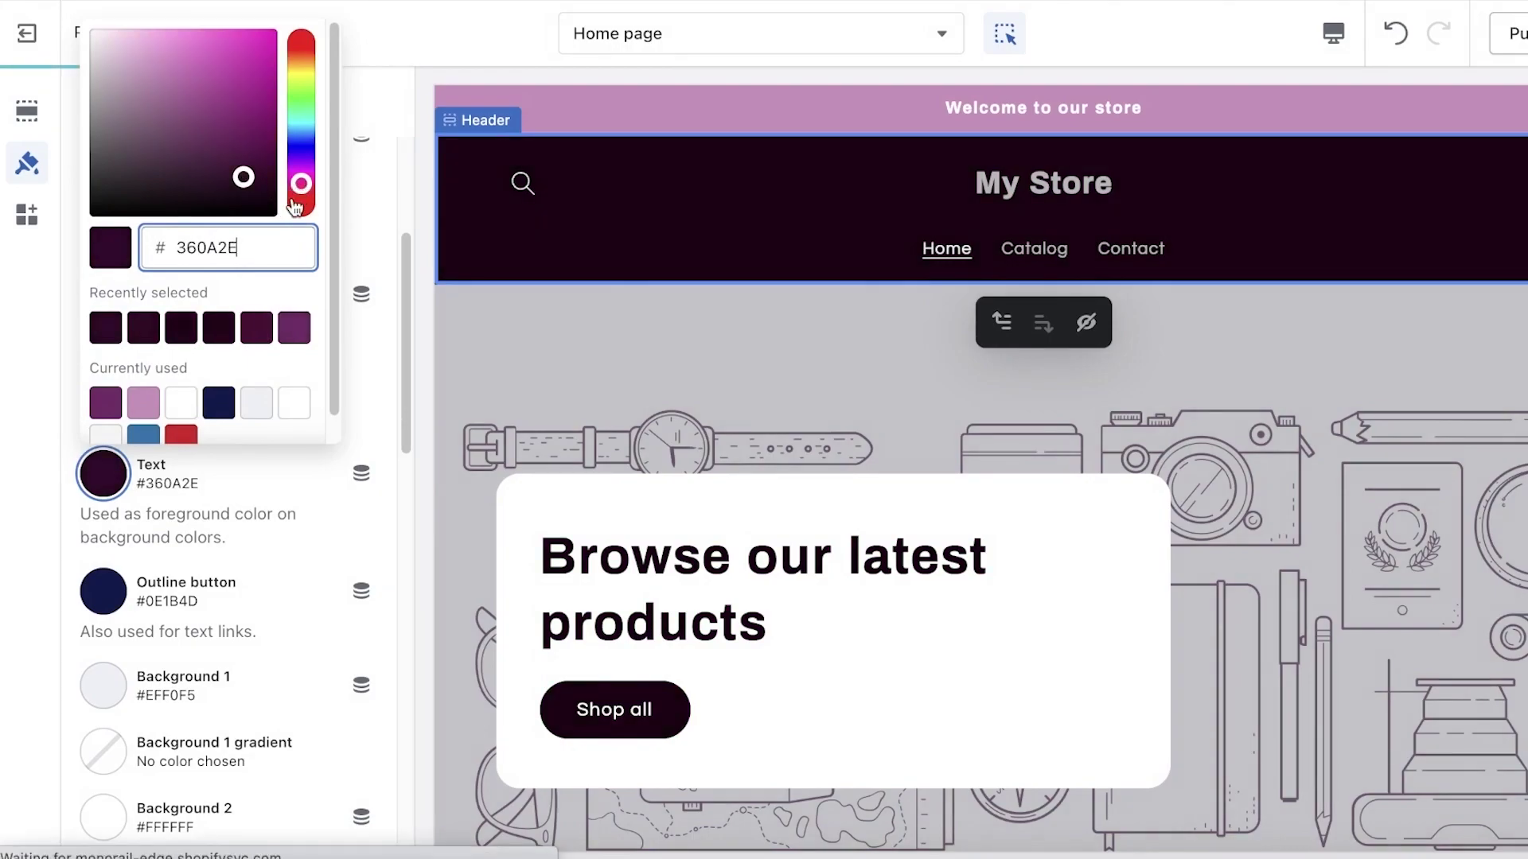
left_click(339, 511)
scroll(329, 514, "down", 1)
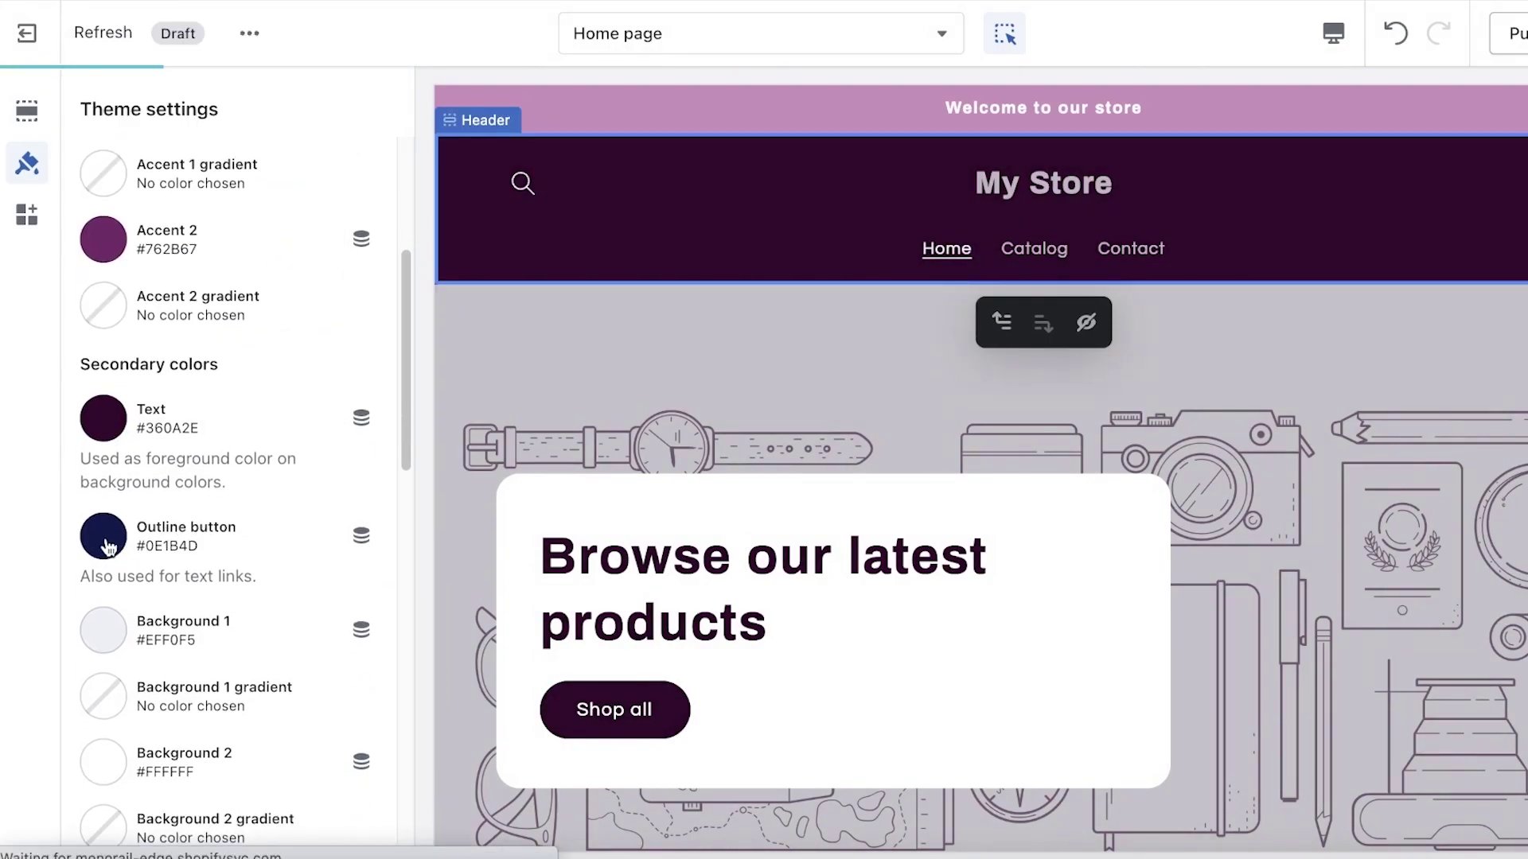
left_click(104, 535)
scroll(122, 580, "down", 1)
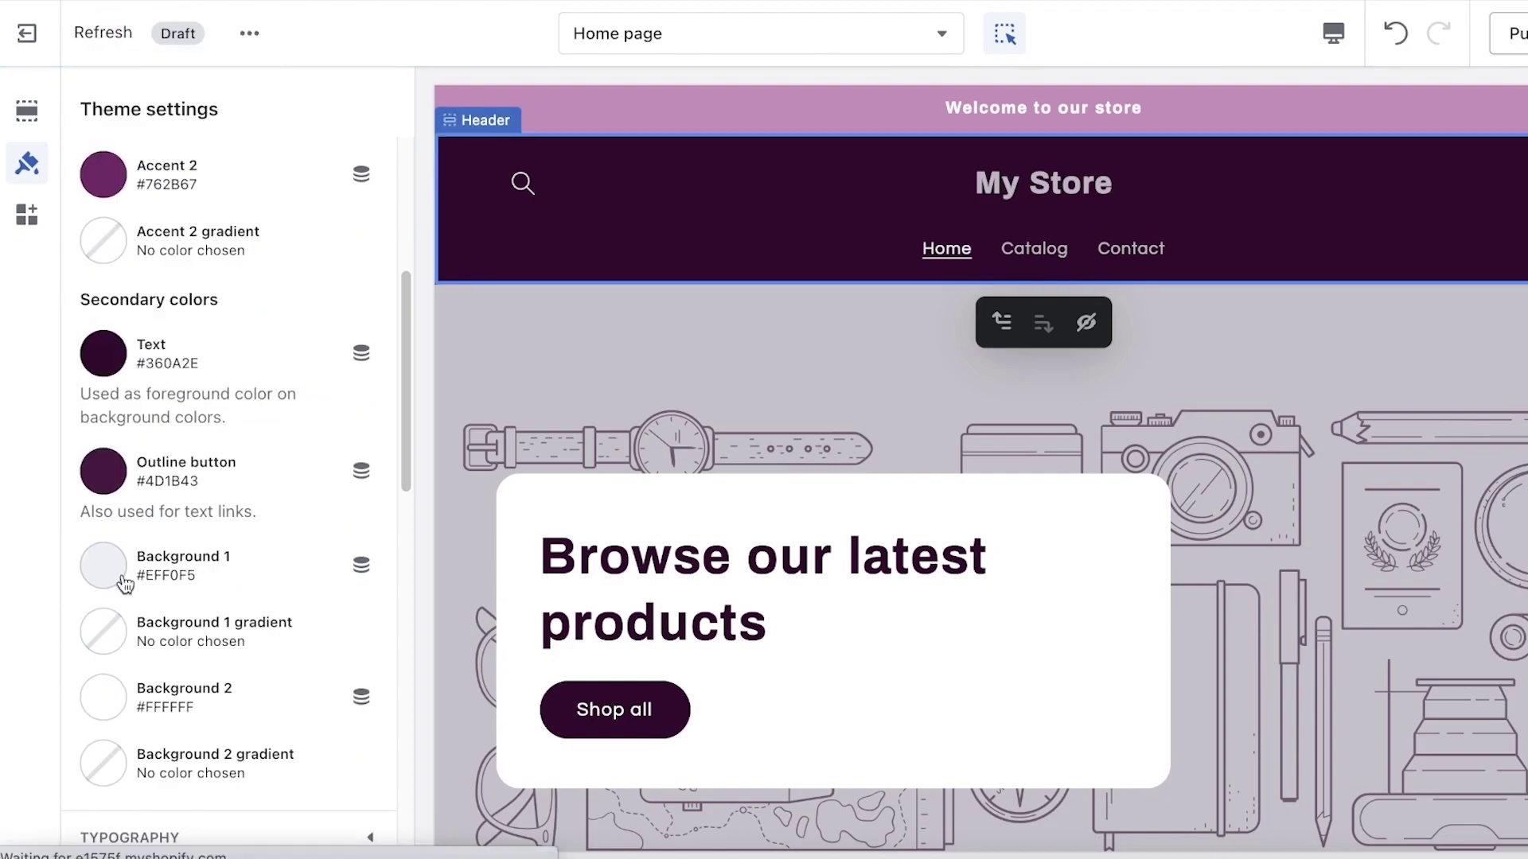
Set Background 1 to pale pink #FCEAFF
left_click(107, 567)
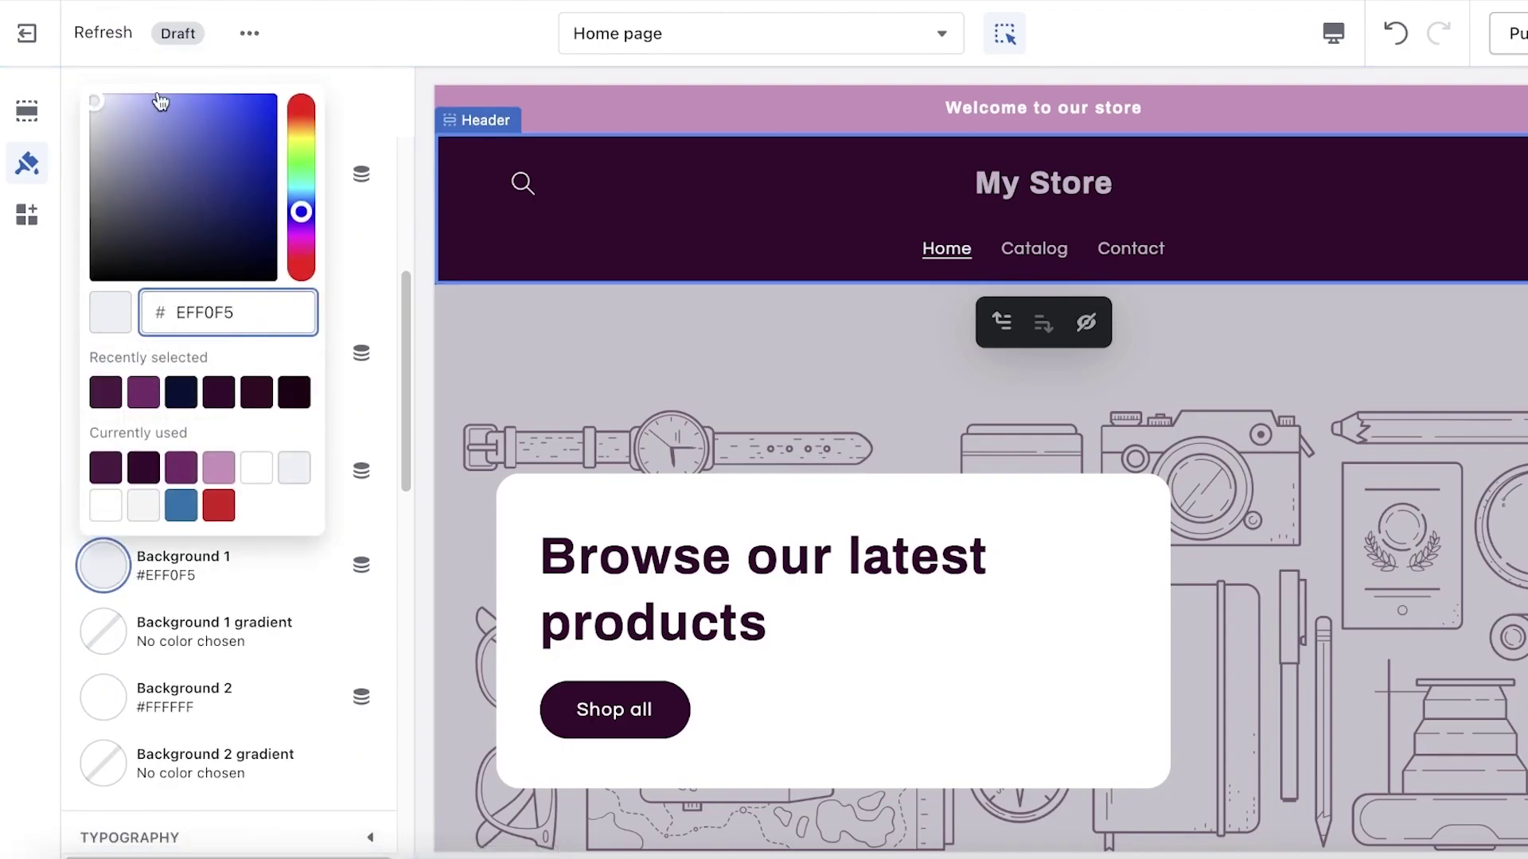
left_click_drag(303, 228, 301, 239)
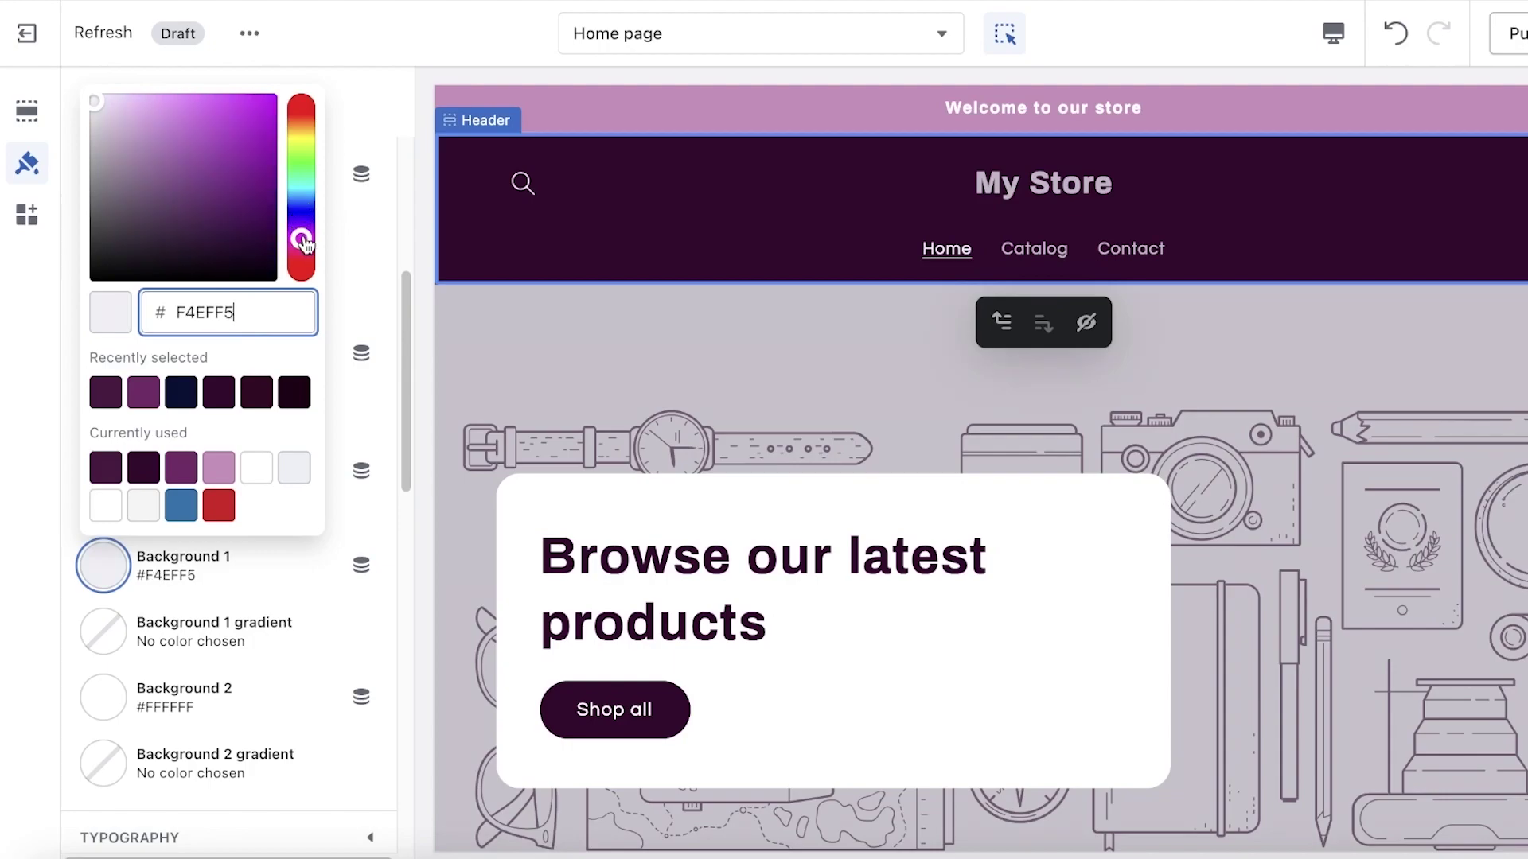
left_click_drag(136, 122, 122, 103)
key("ctrl+a")
type("FCEAFF")
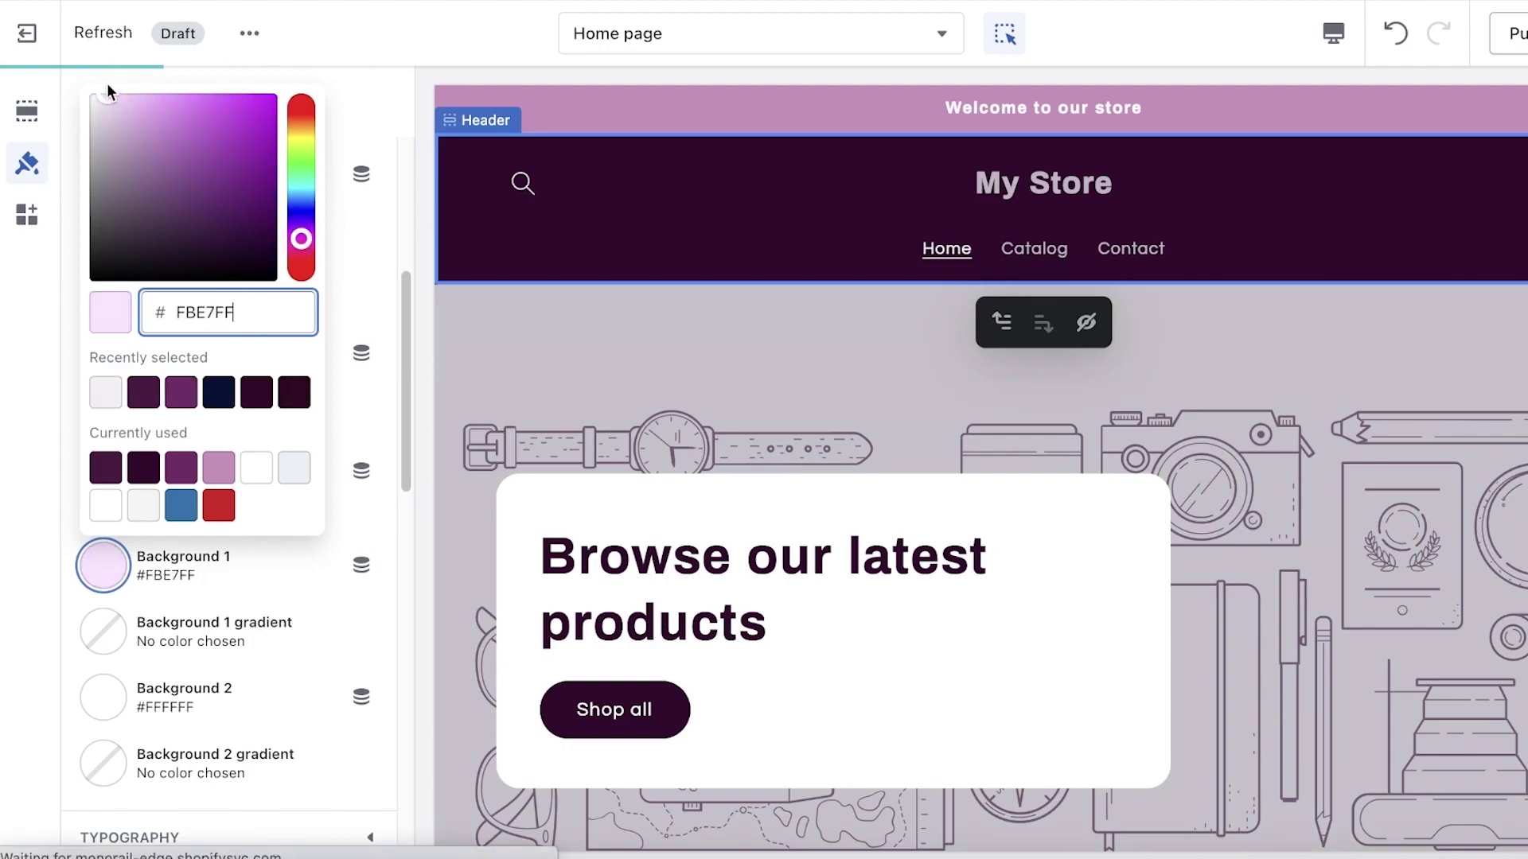
left_click(239, 587)
scroll(238, 587, "down", 1)
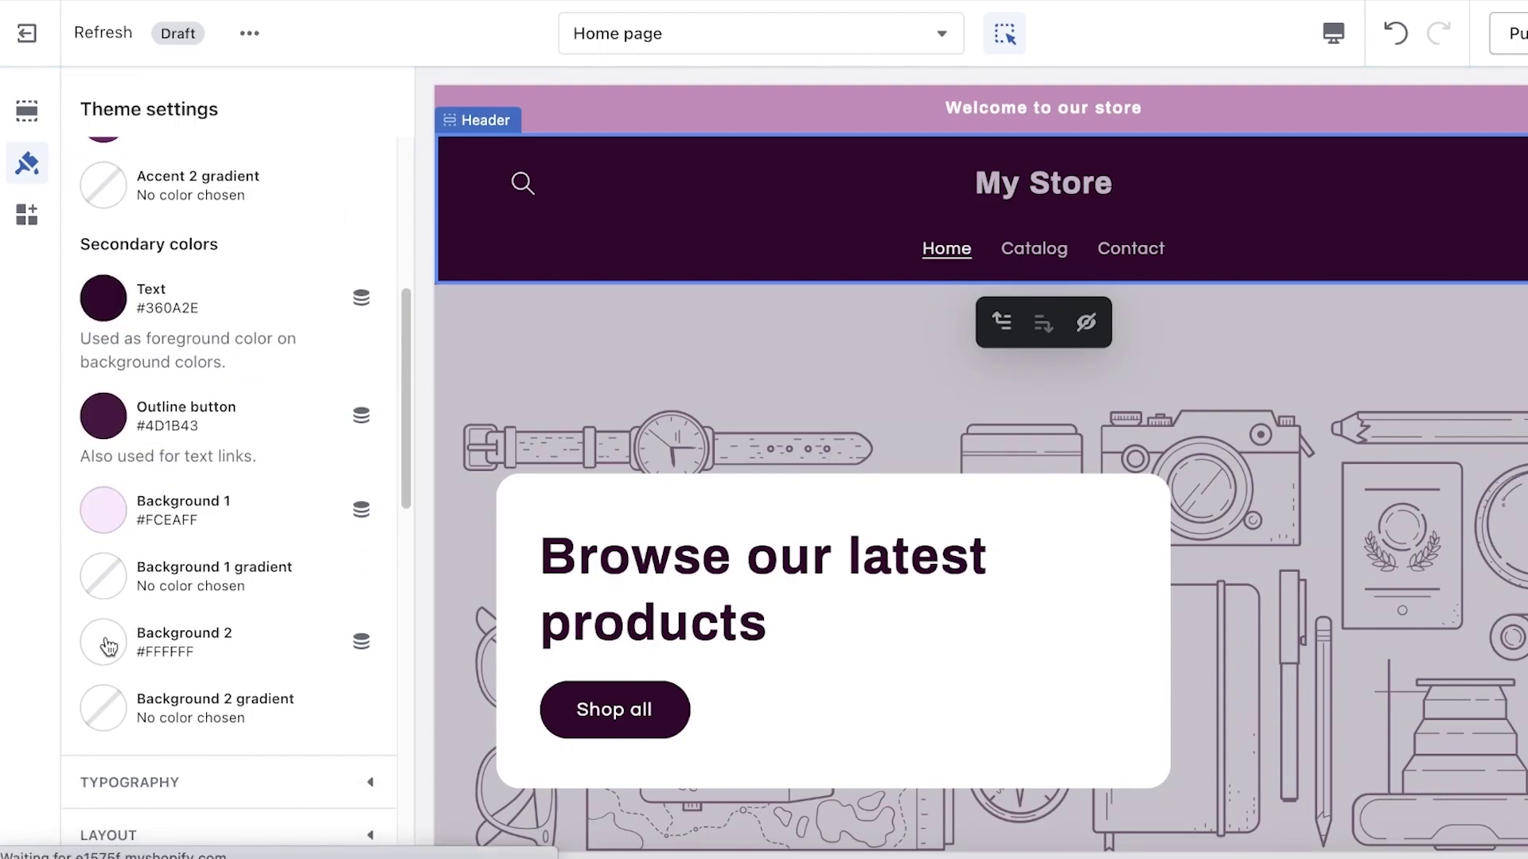
Set Background 2 to pale pink #FFF4F8 after briefly trying a pale cyan
left_click(104, 641)
left_click_drag(299, 246, 300, 273)
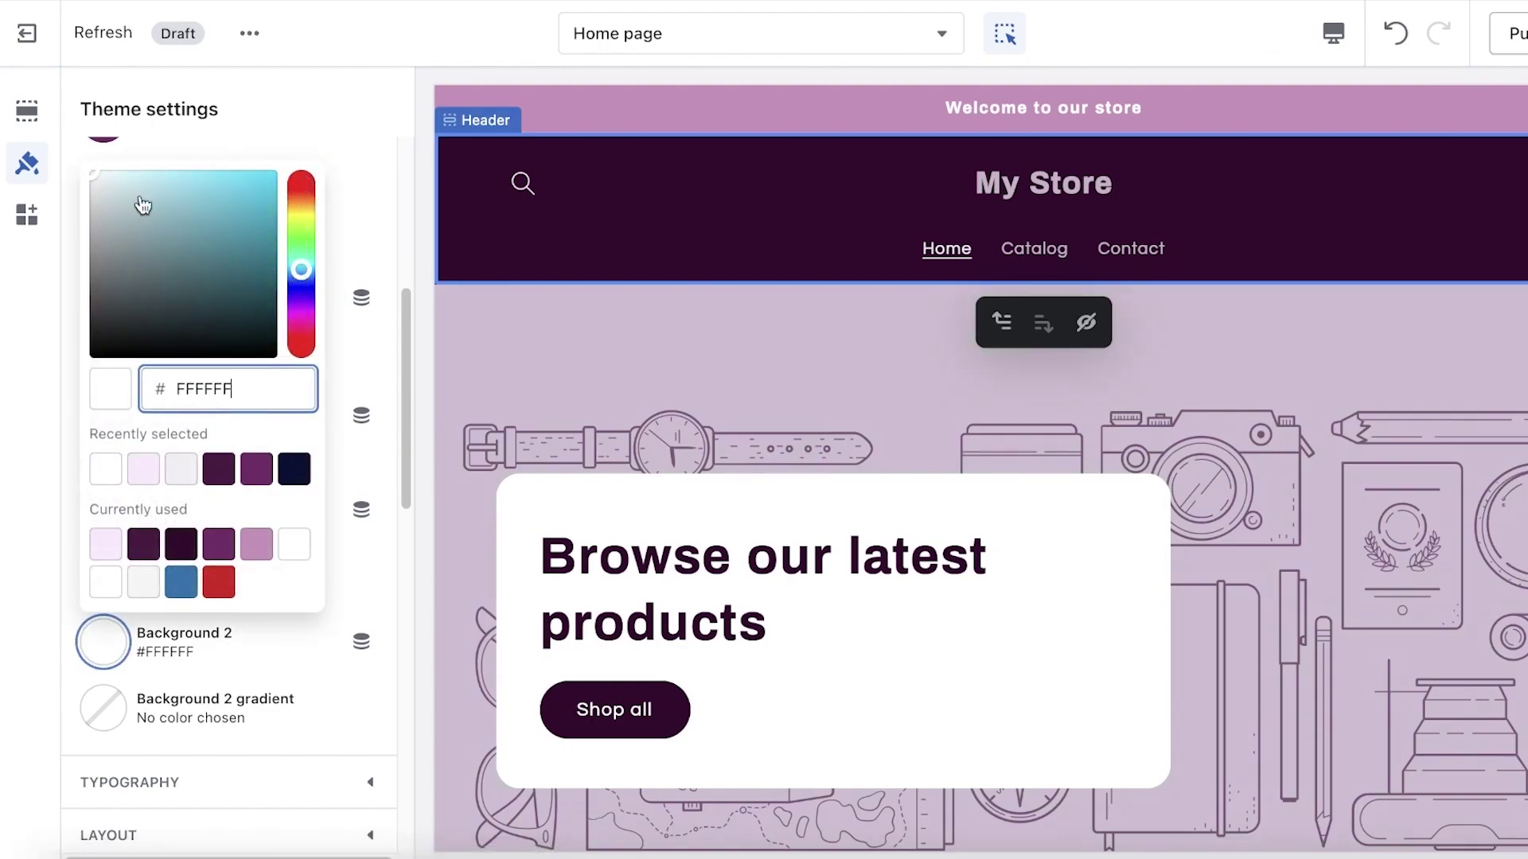
left_click_drag(127, 186, 99, 167)
left_click(106, 675)
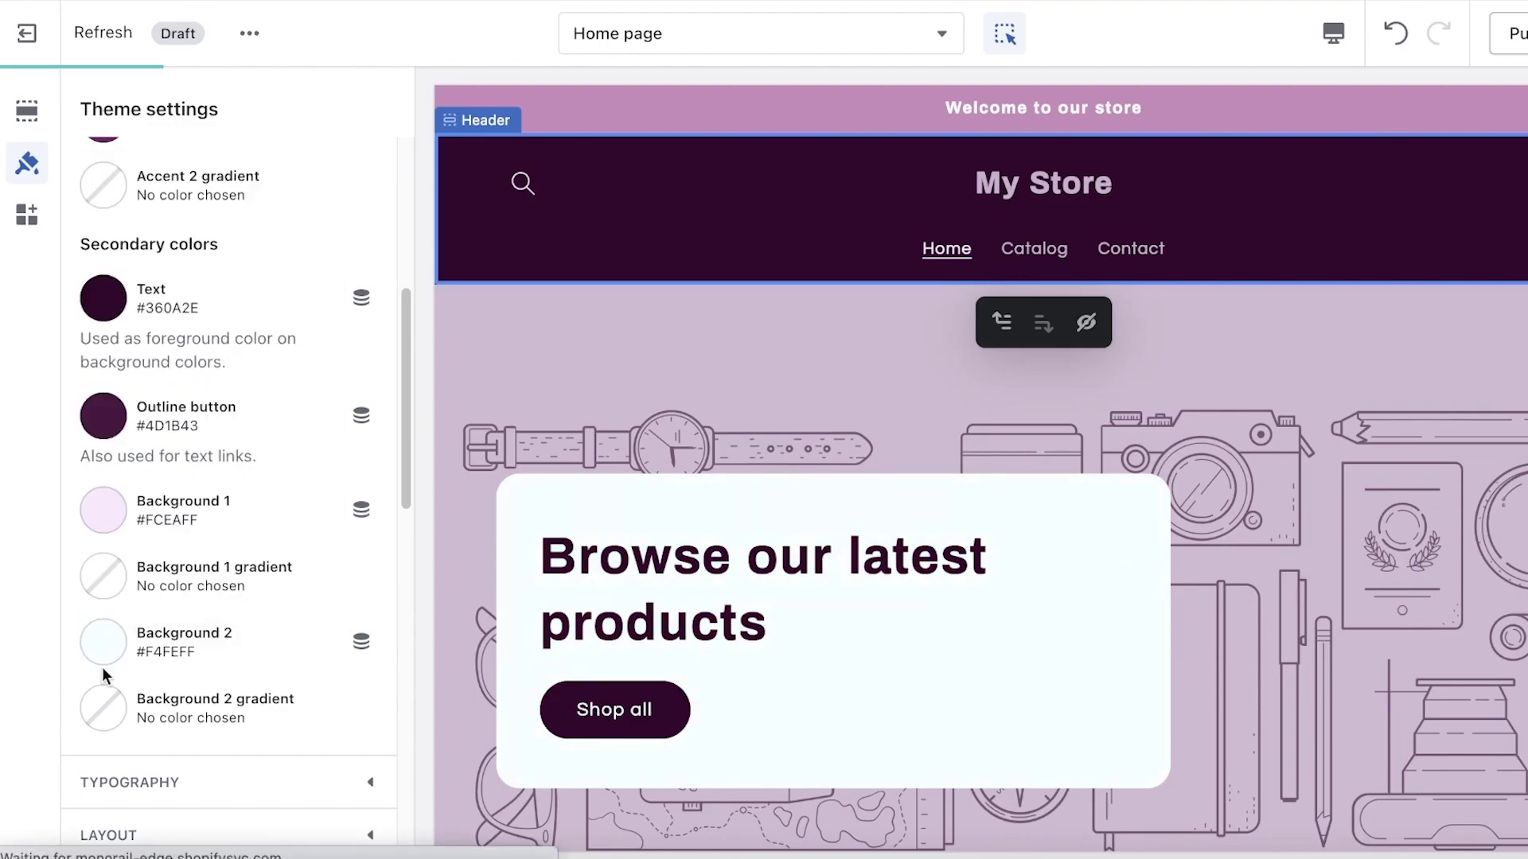
left_click(104, 646)
left_click(103, 646)
left_click(103, 646)
left_click(303, 341)
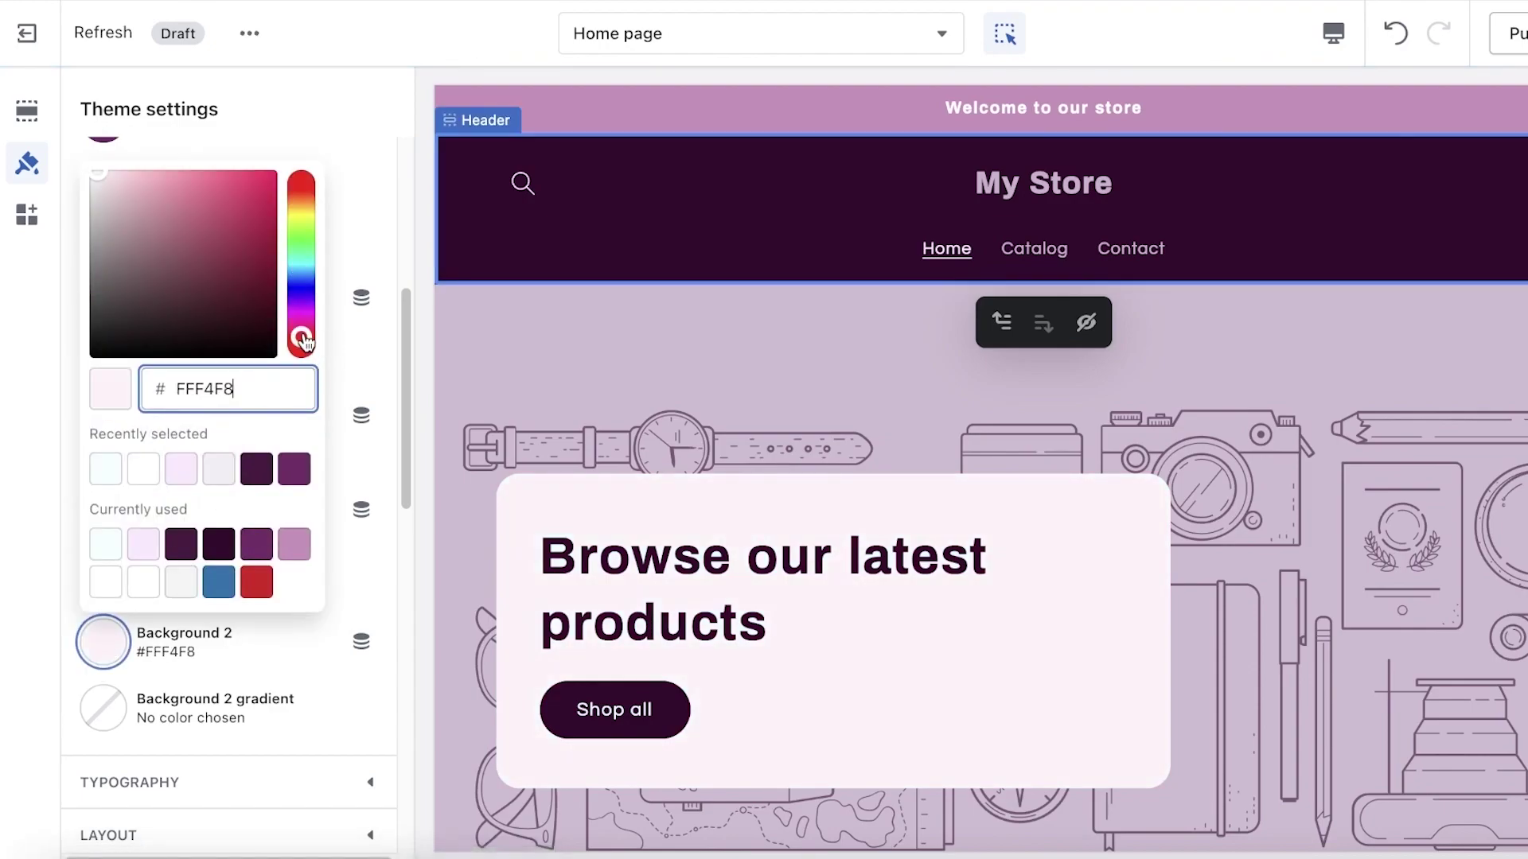
left_click(360, 258)
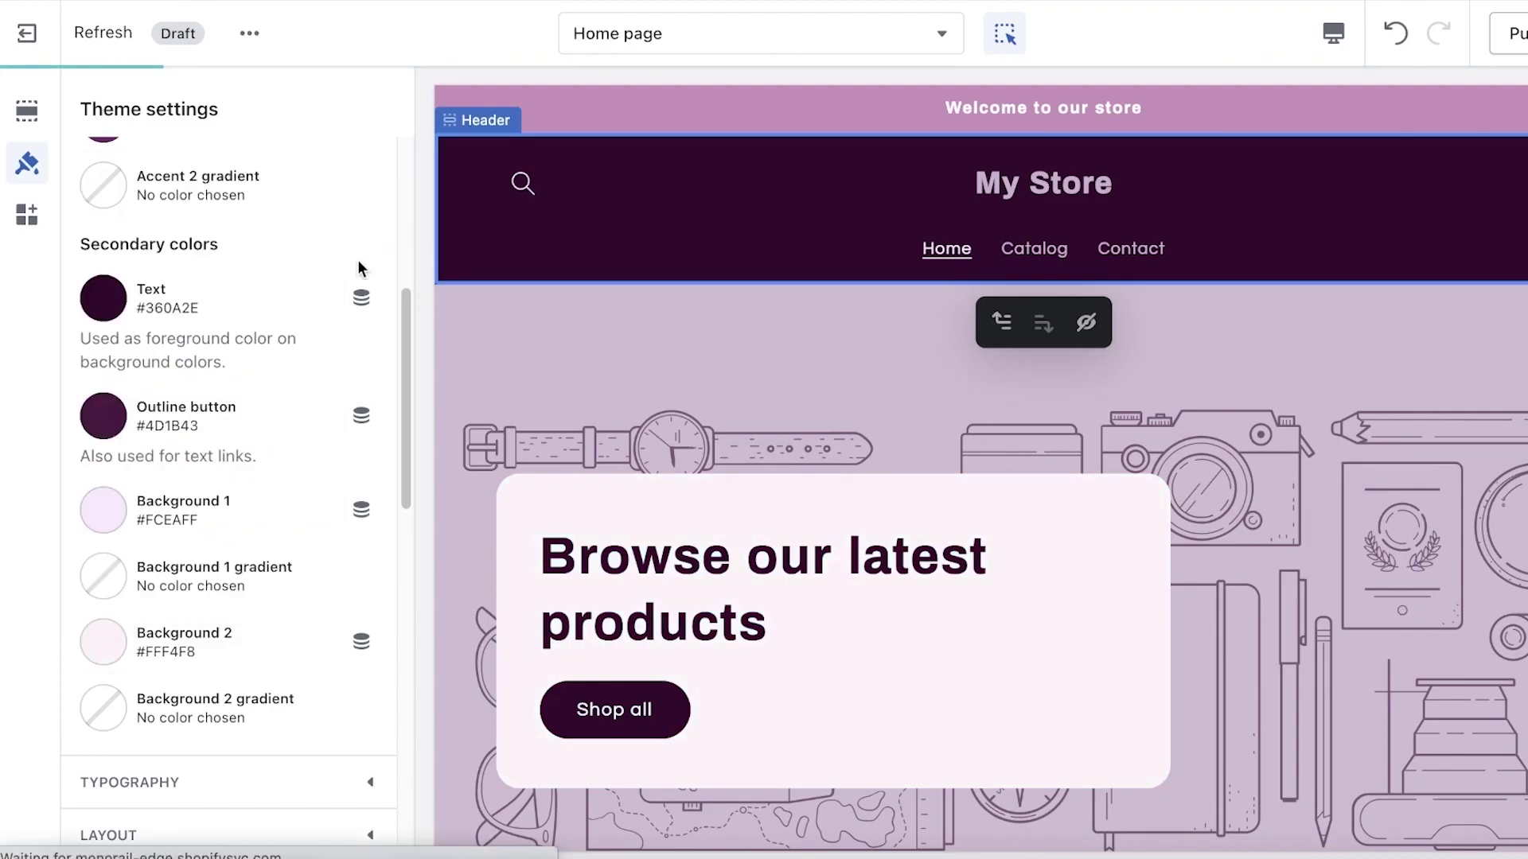
scroll(273, 426, "down", 6)
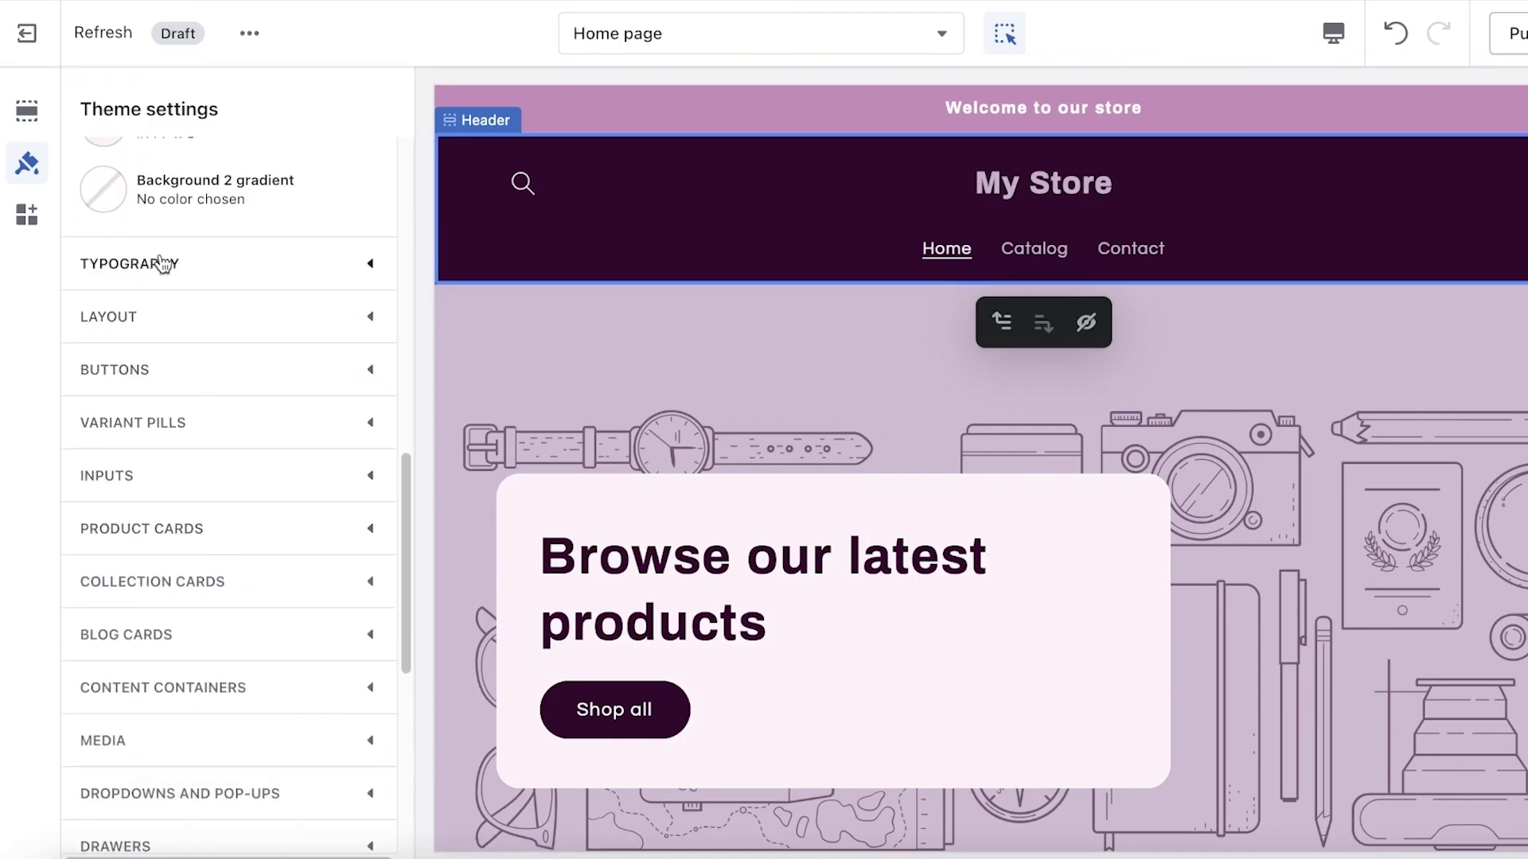
Expand the Logo settings, start an image upload, then cancel and close the picker
scroll(238, 265, "down", 3)
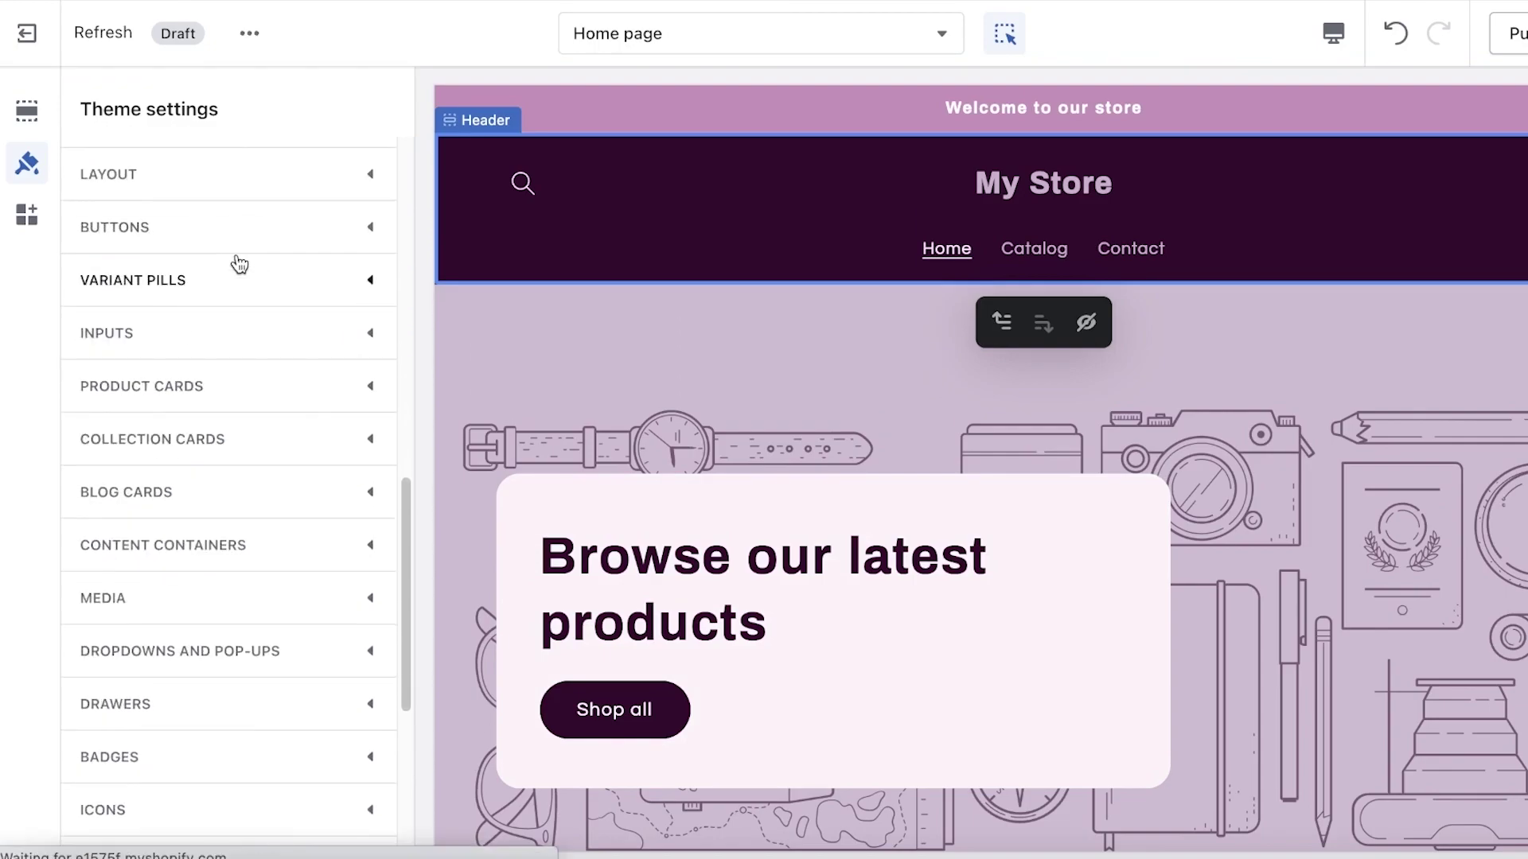
scroll(240, 265, "up", 3)
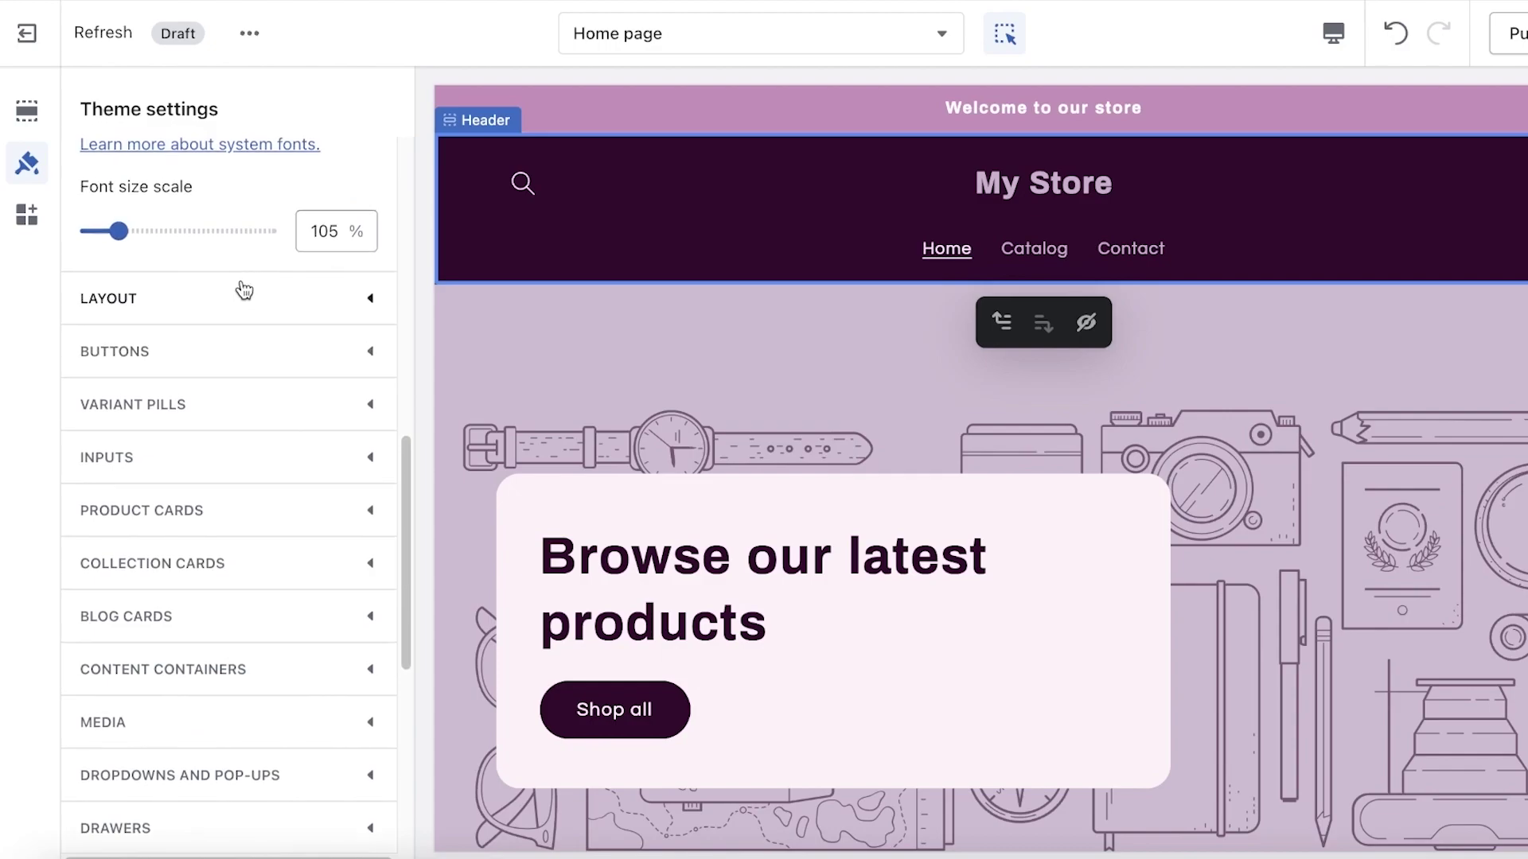
scroll(205, 382, "up", 1)
scroll(164, 416, "down", 10)
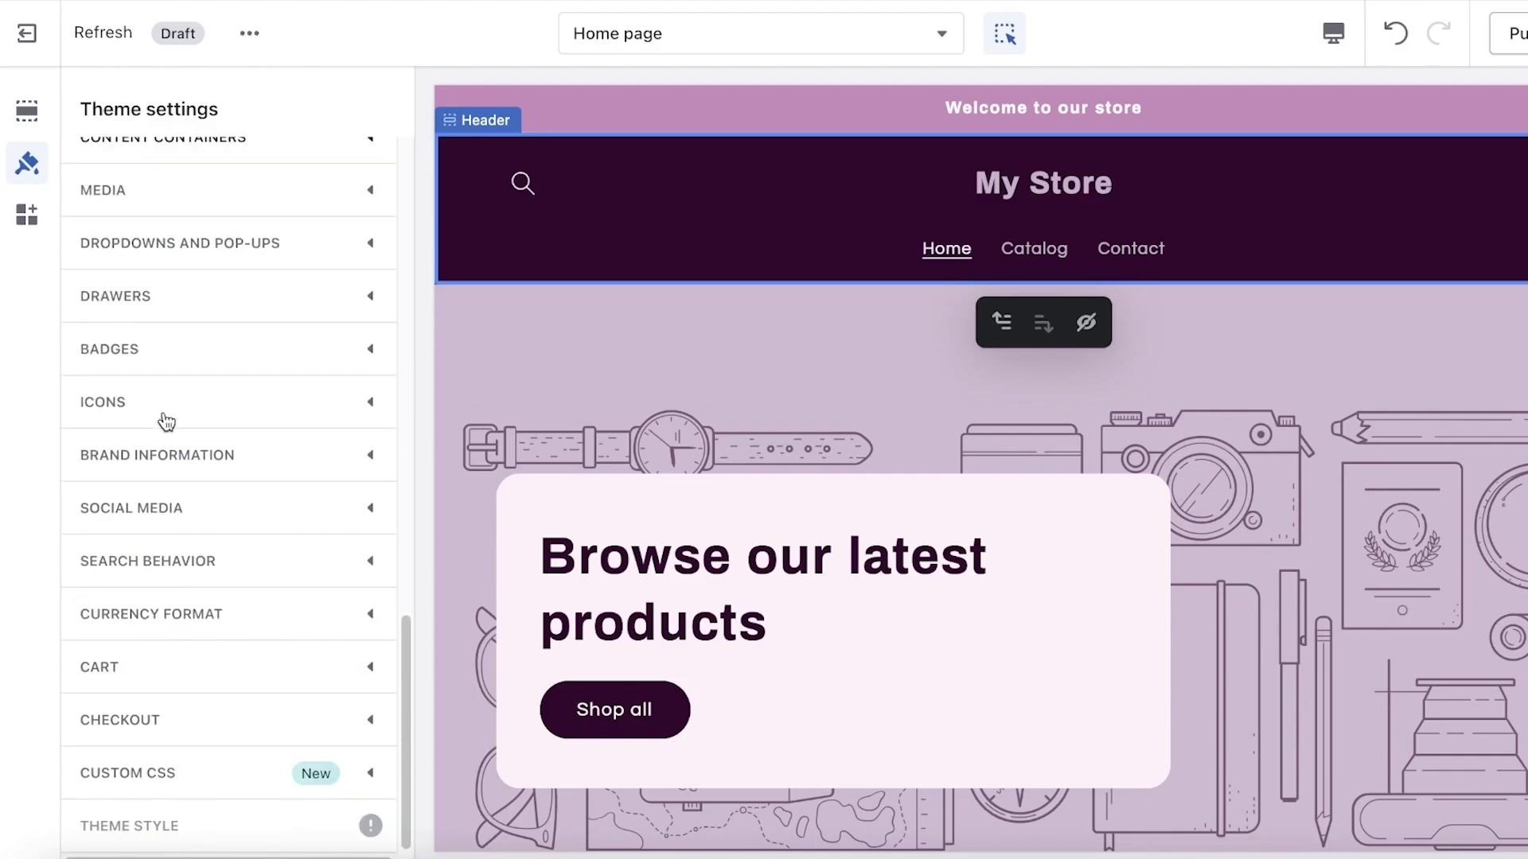
scroll(375, 313, "up", 10)
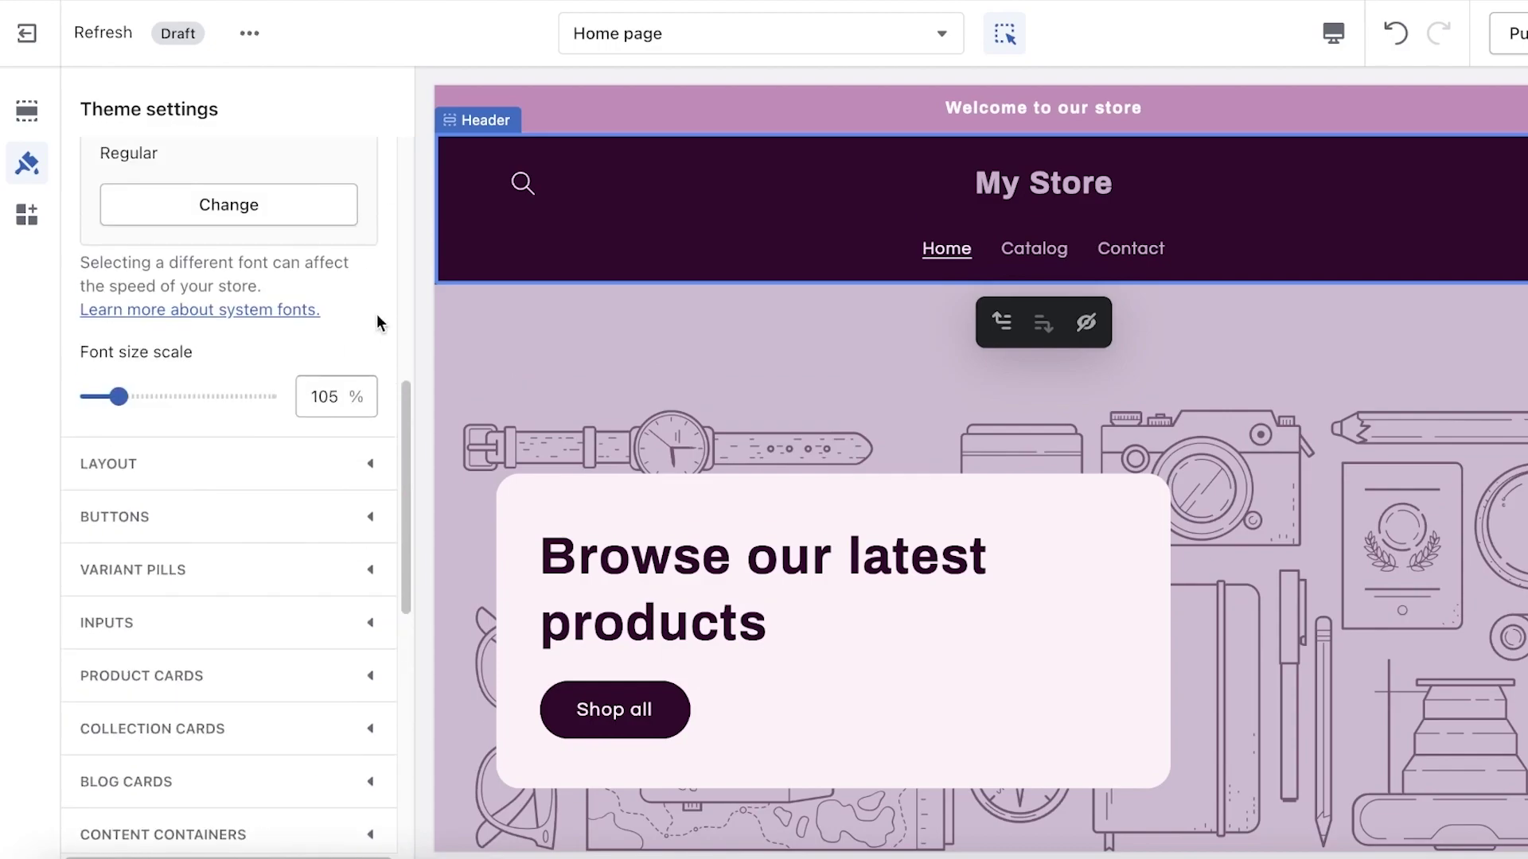
left_click(236, 165)
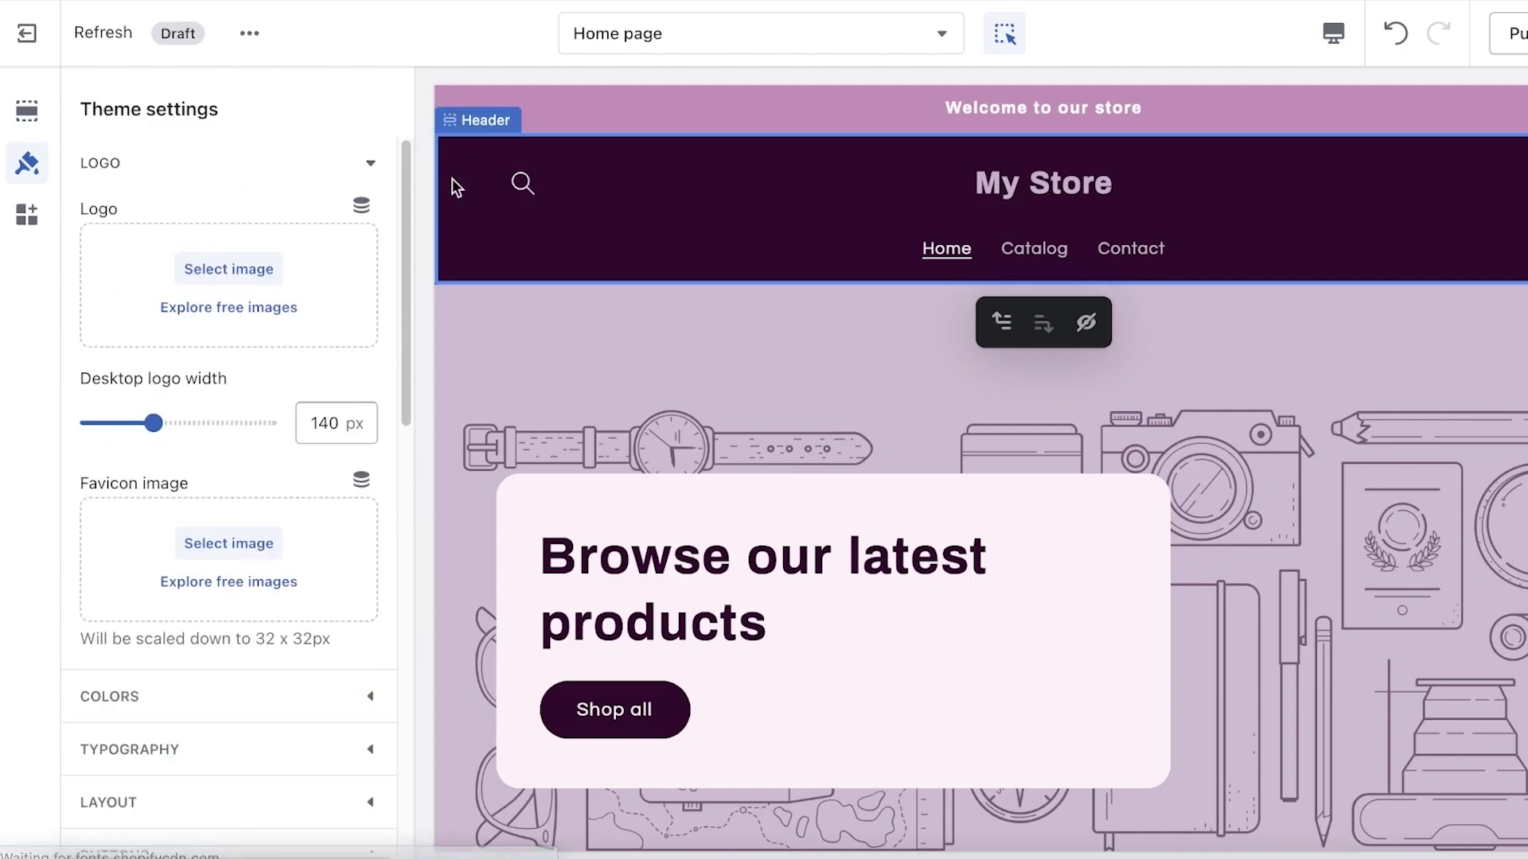
left_click(199, 272)
left_click(762, 613)
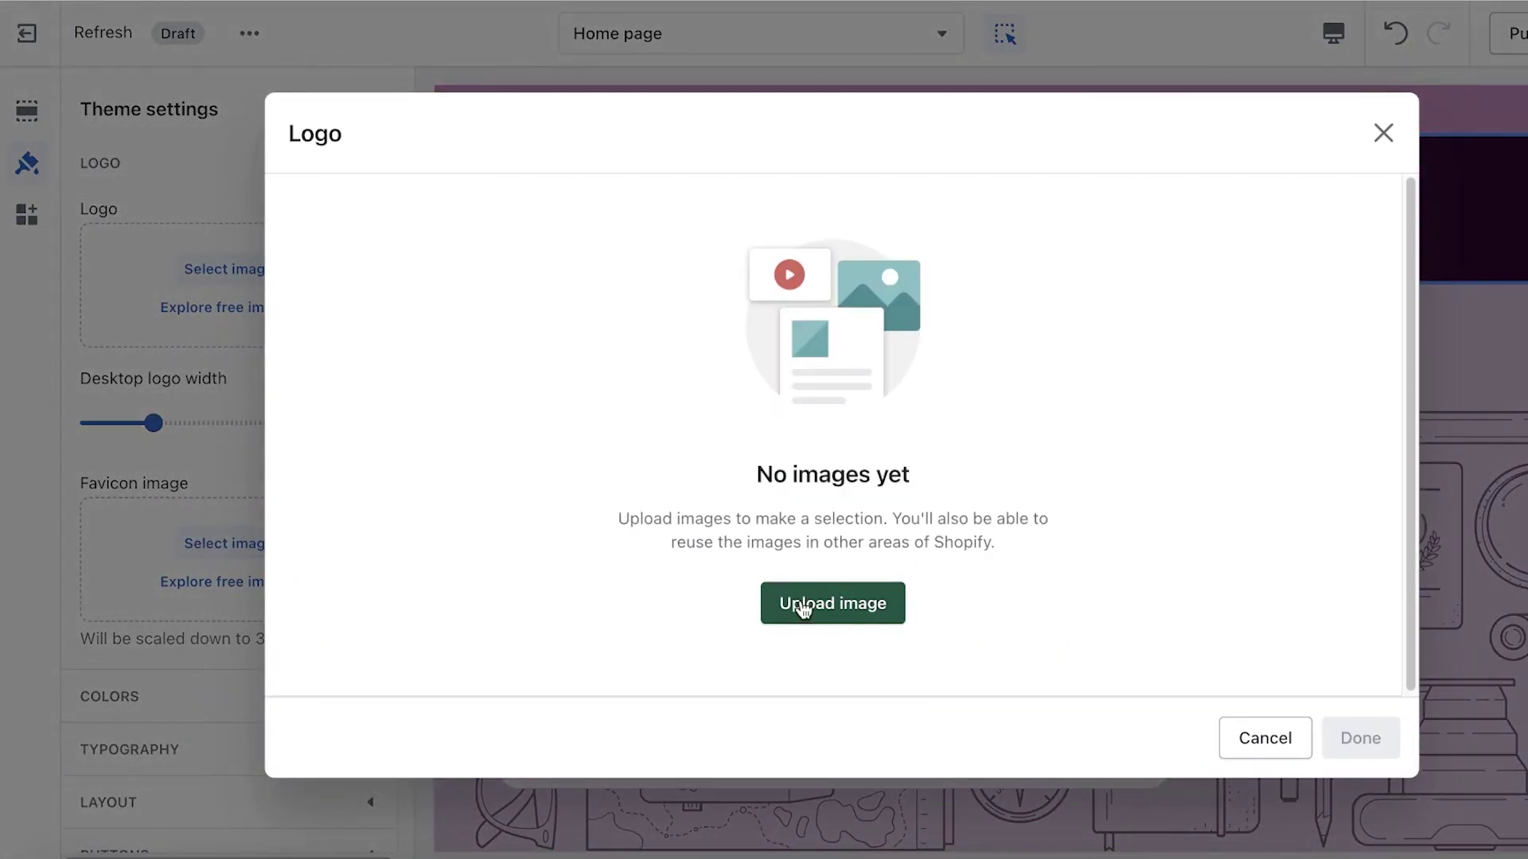
left_click(1153, 648)
key("Escape")
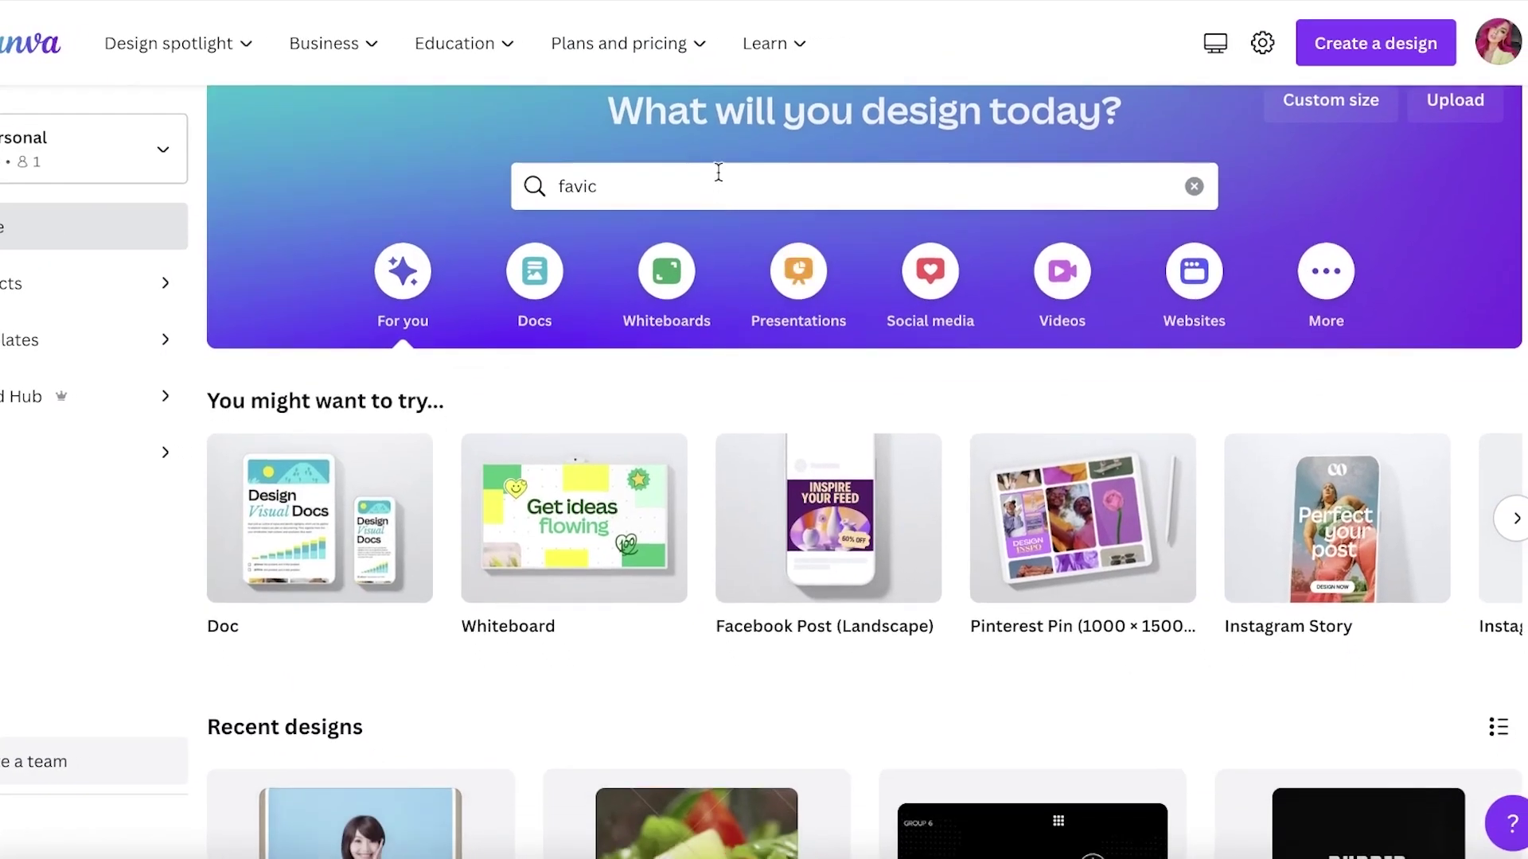
Search Canva for 'favicon logo' templates and filter the results by category
left_click(831, 172)
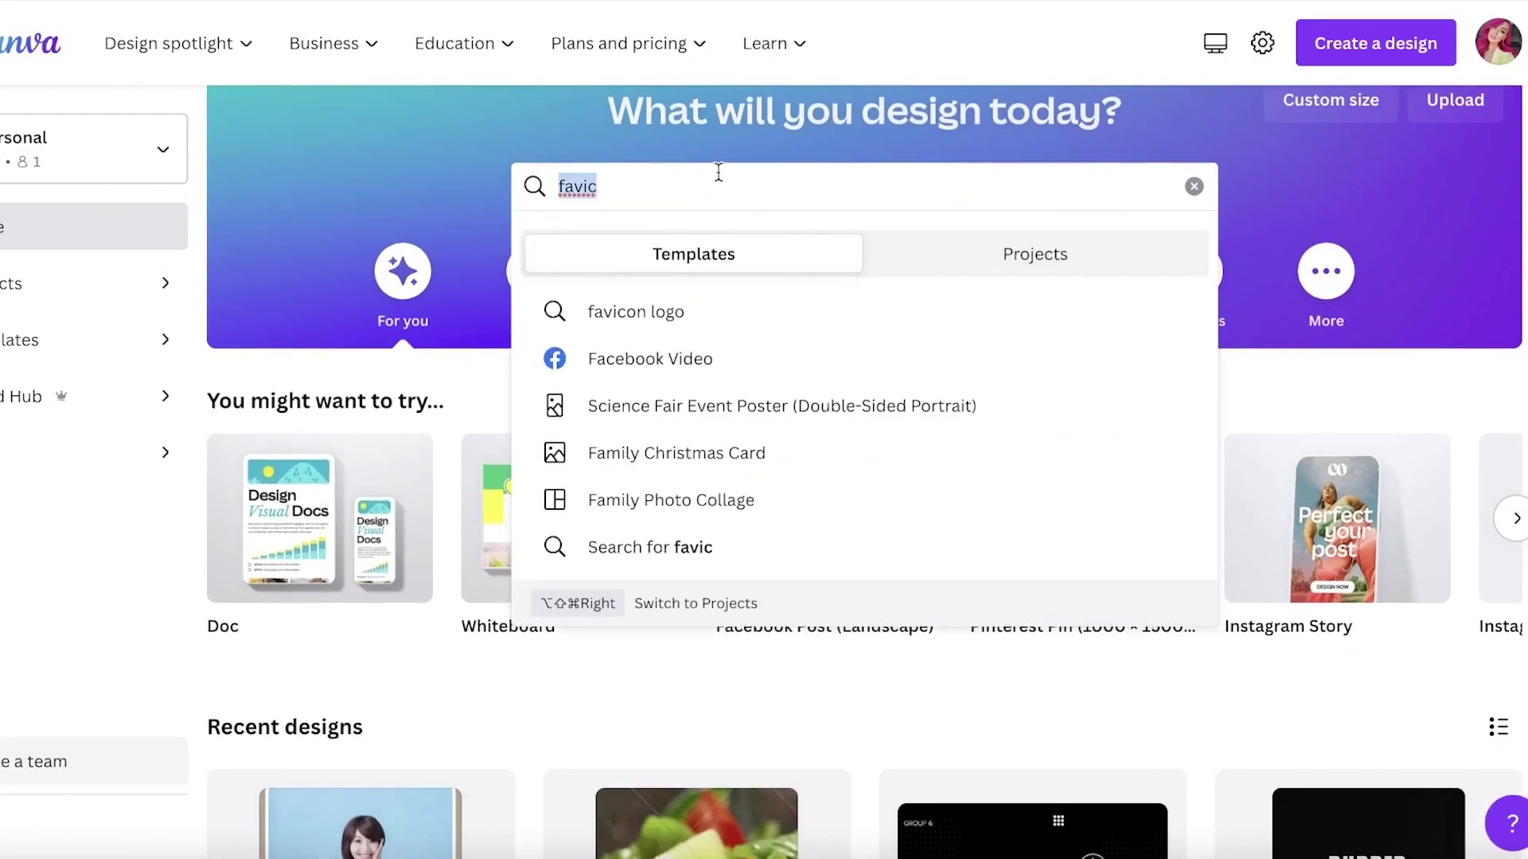
left_click(698, 314)
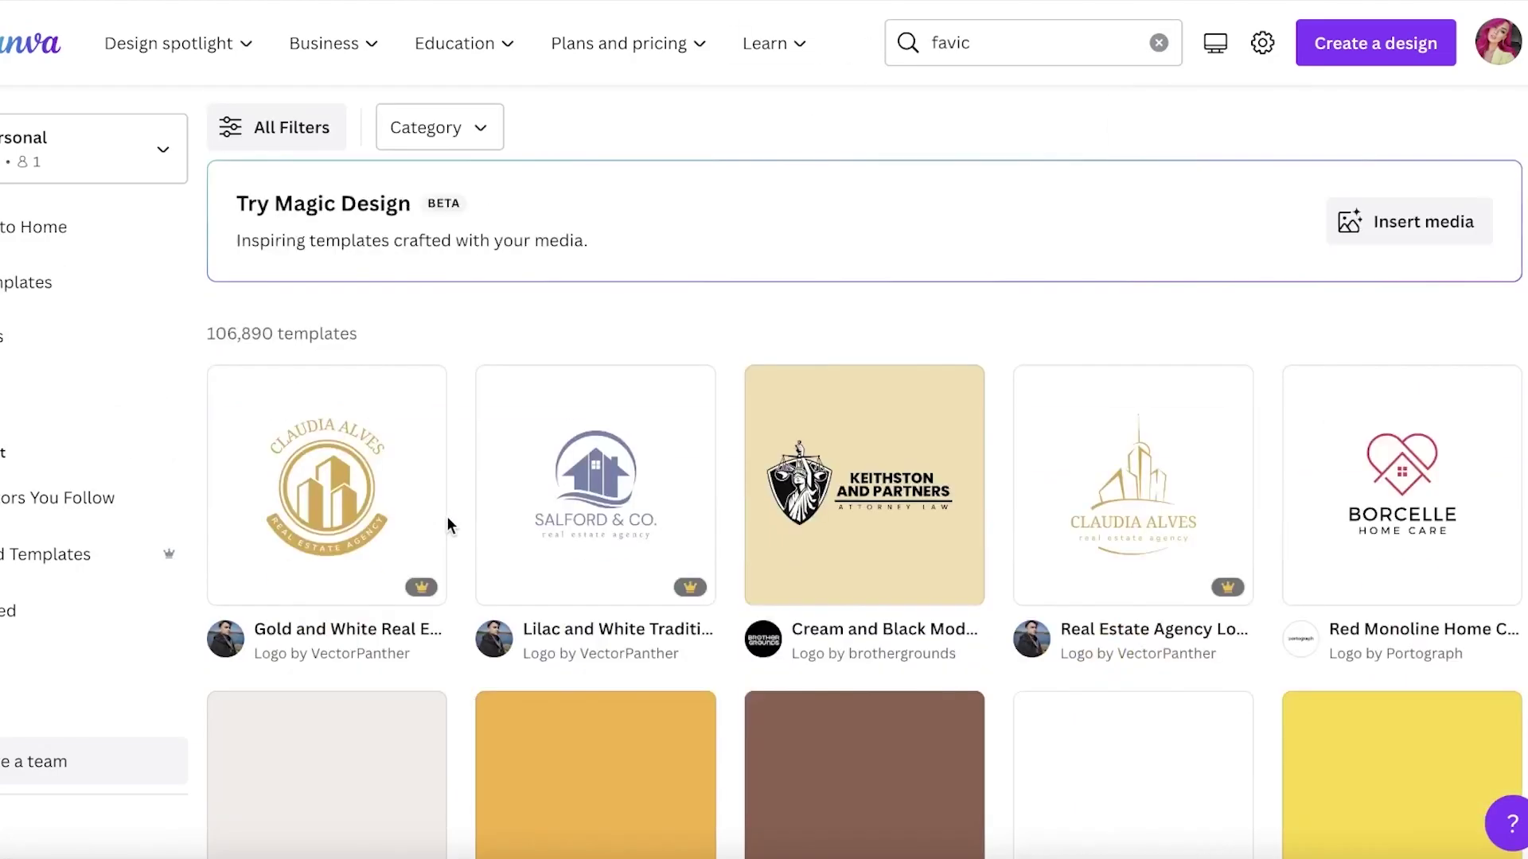
scroll(589, 318, "down", 5)
scroll(846, 342, "up", 8)
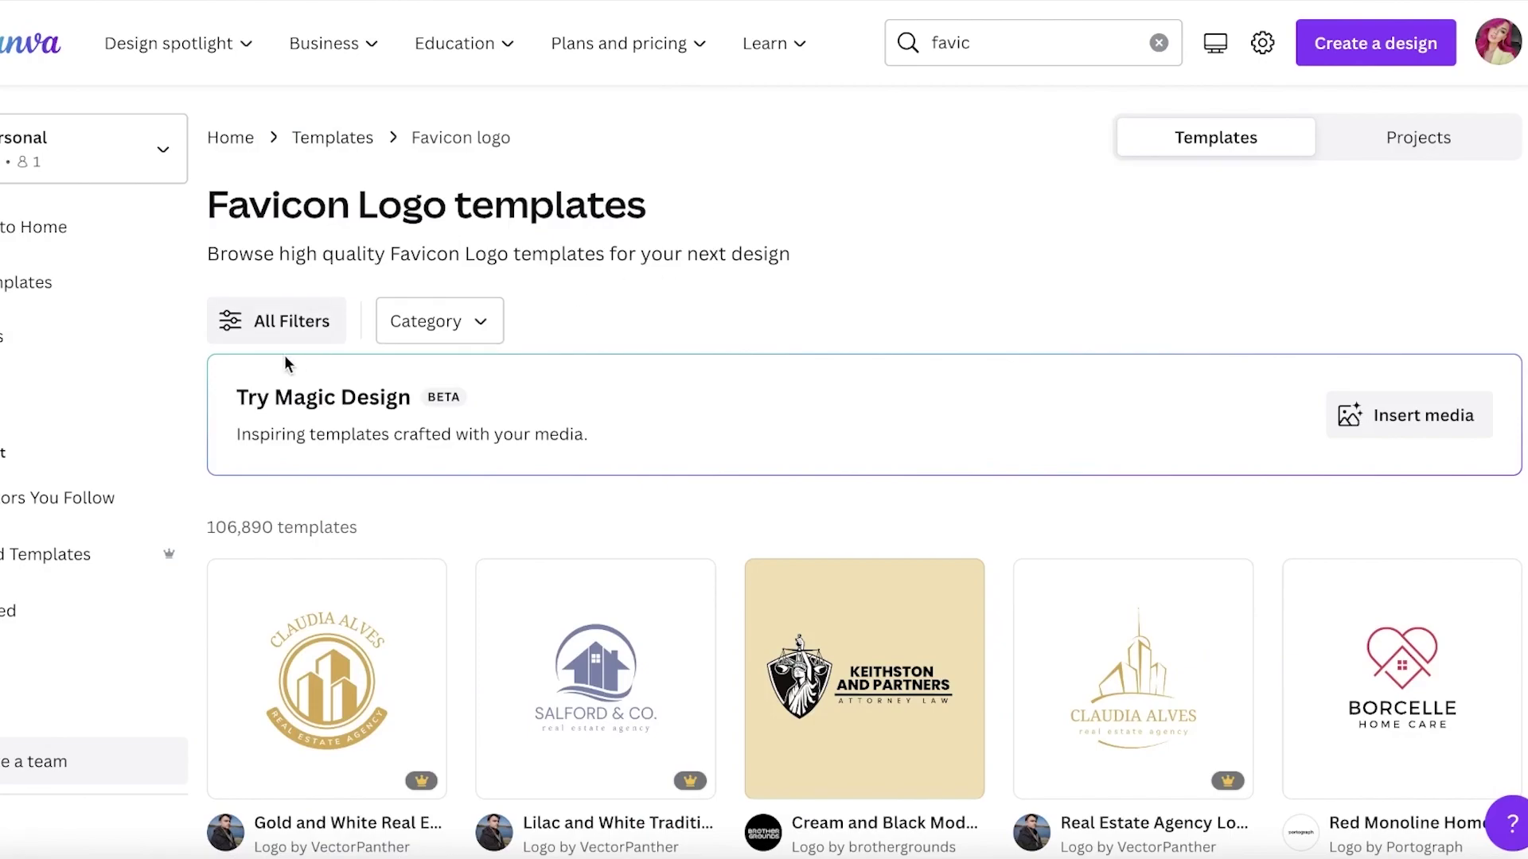
left_click(446, 324)
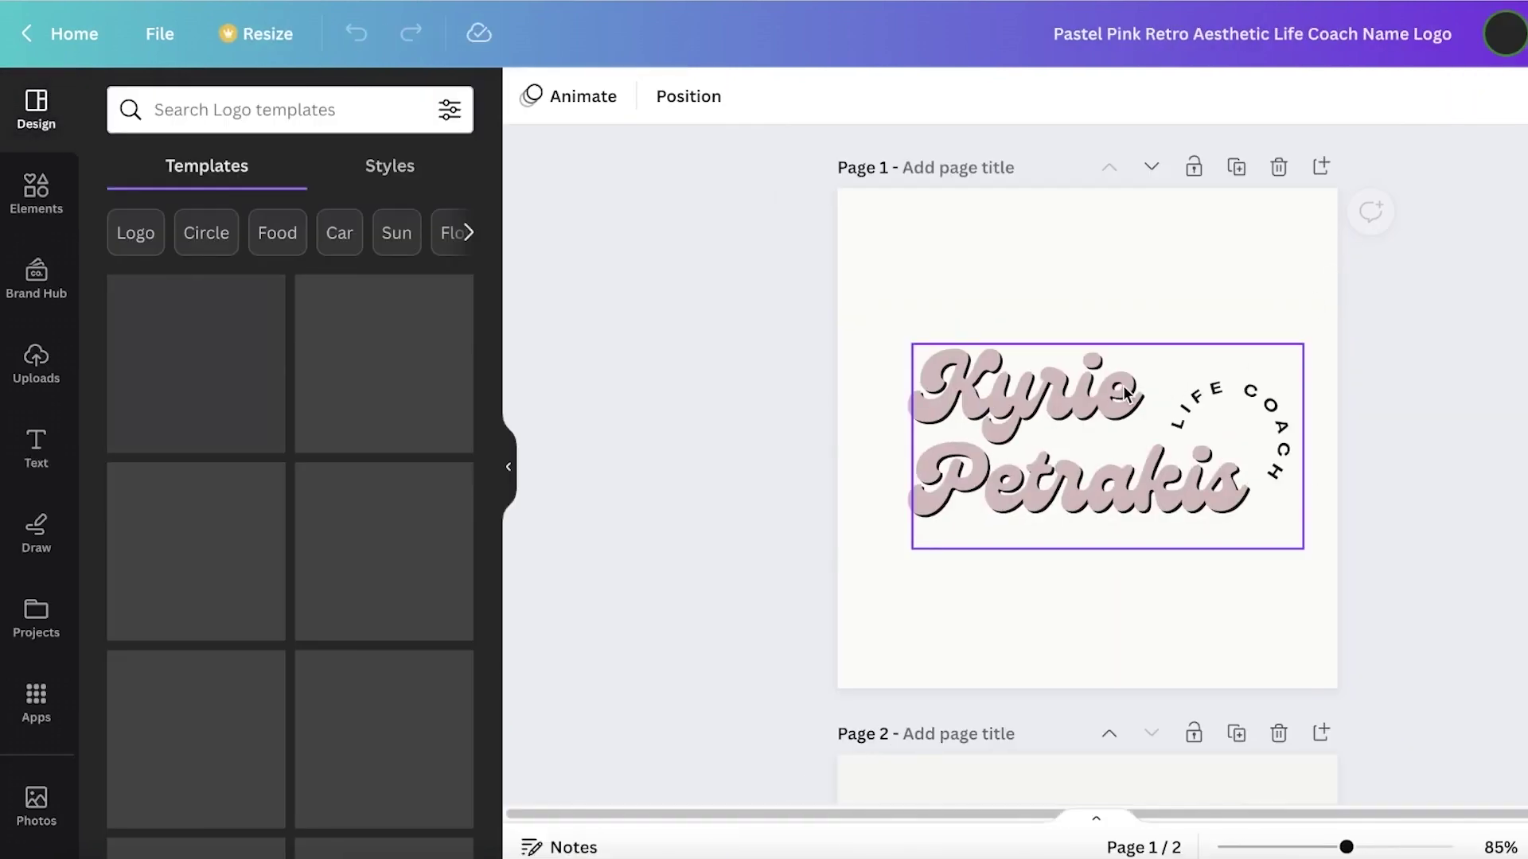
Delete page 2, change the name to 'Durden Skin', and rotate the curved tagline beside it
double_click(1123, 385)
scroll(1194, 398, "down", 7)
scroll(1261, 459, "up", 4)
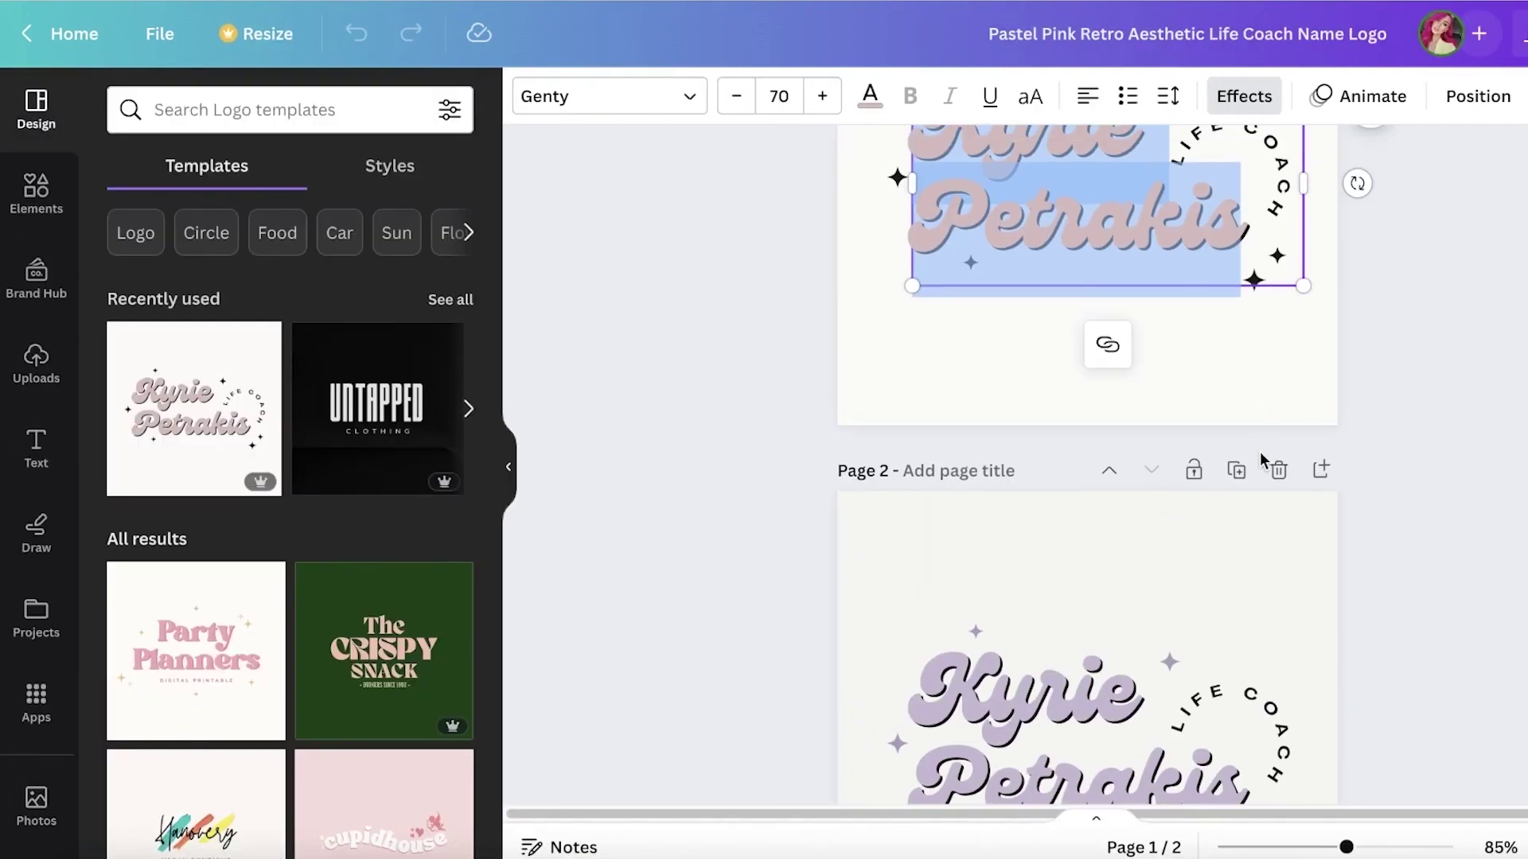
left_click(1279, 469)
left_click(1006, 400)
double_click(1006, 401)
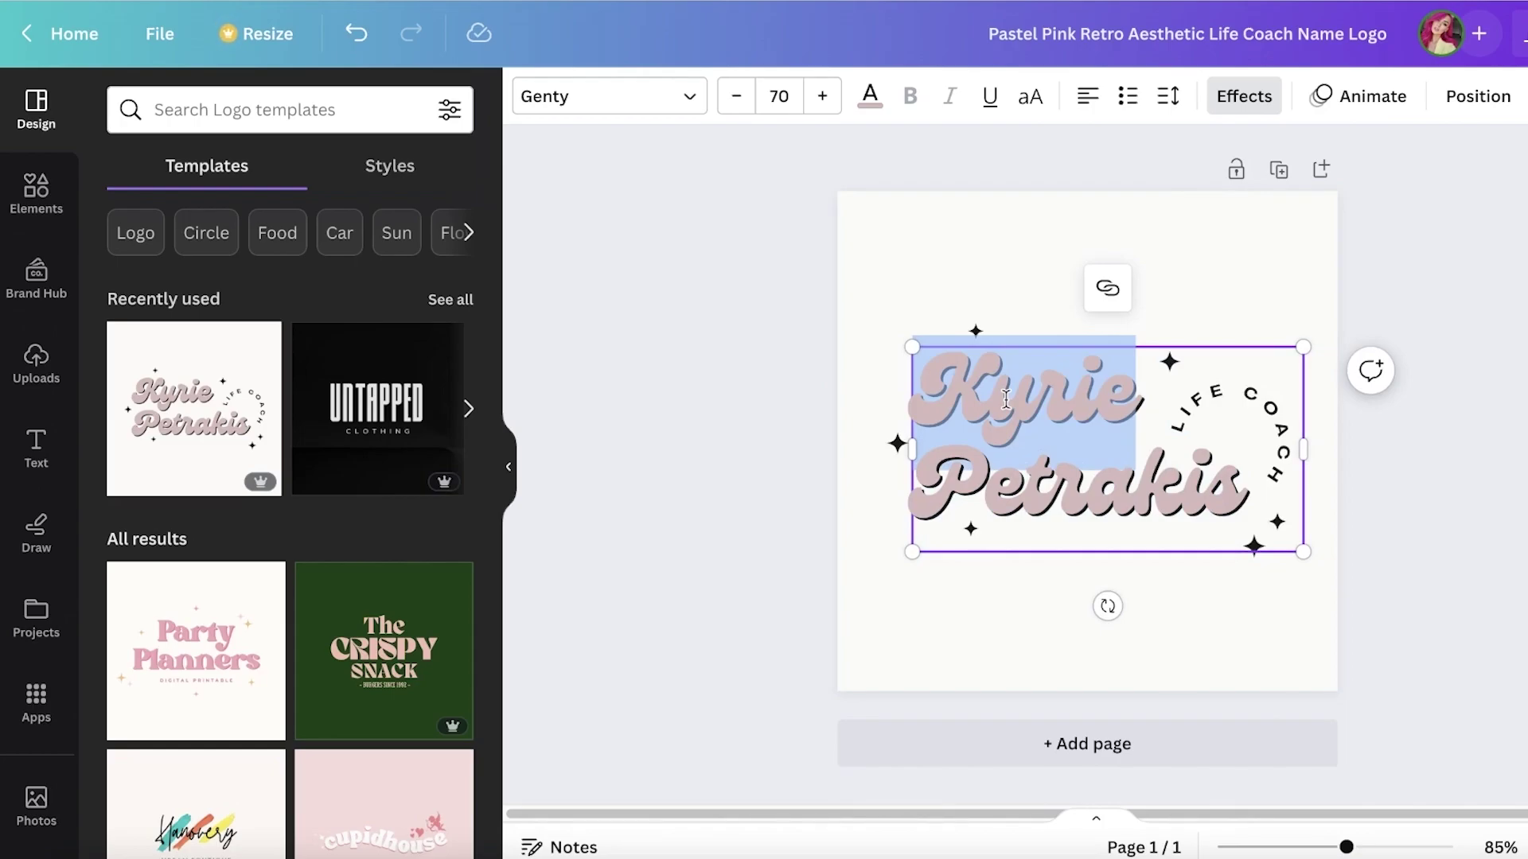
type("Durden")
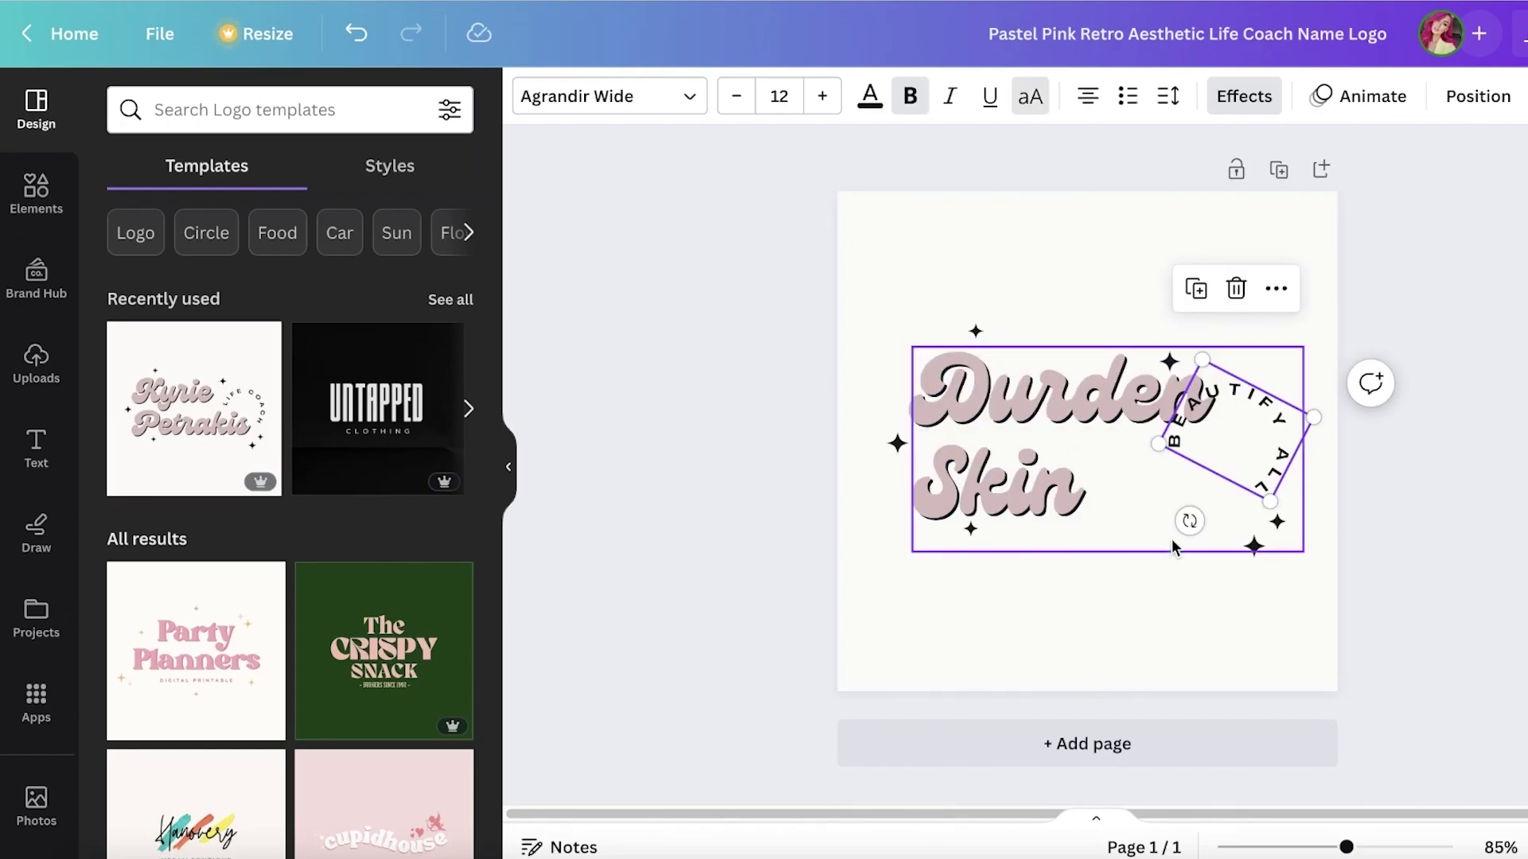
left_click_drag(1186, 518, 975, 441)
left_click_drag(1271, 430, 1270, 386)
Download the finished logo from Share as a PNG file
left_click(1472, 33)
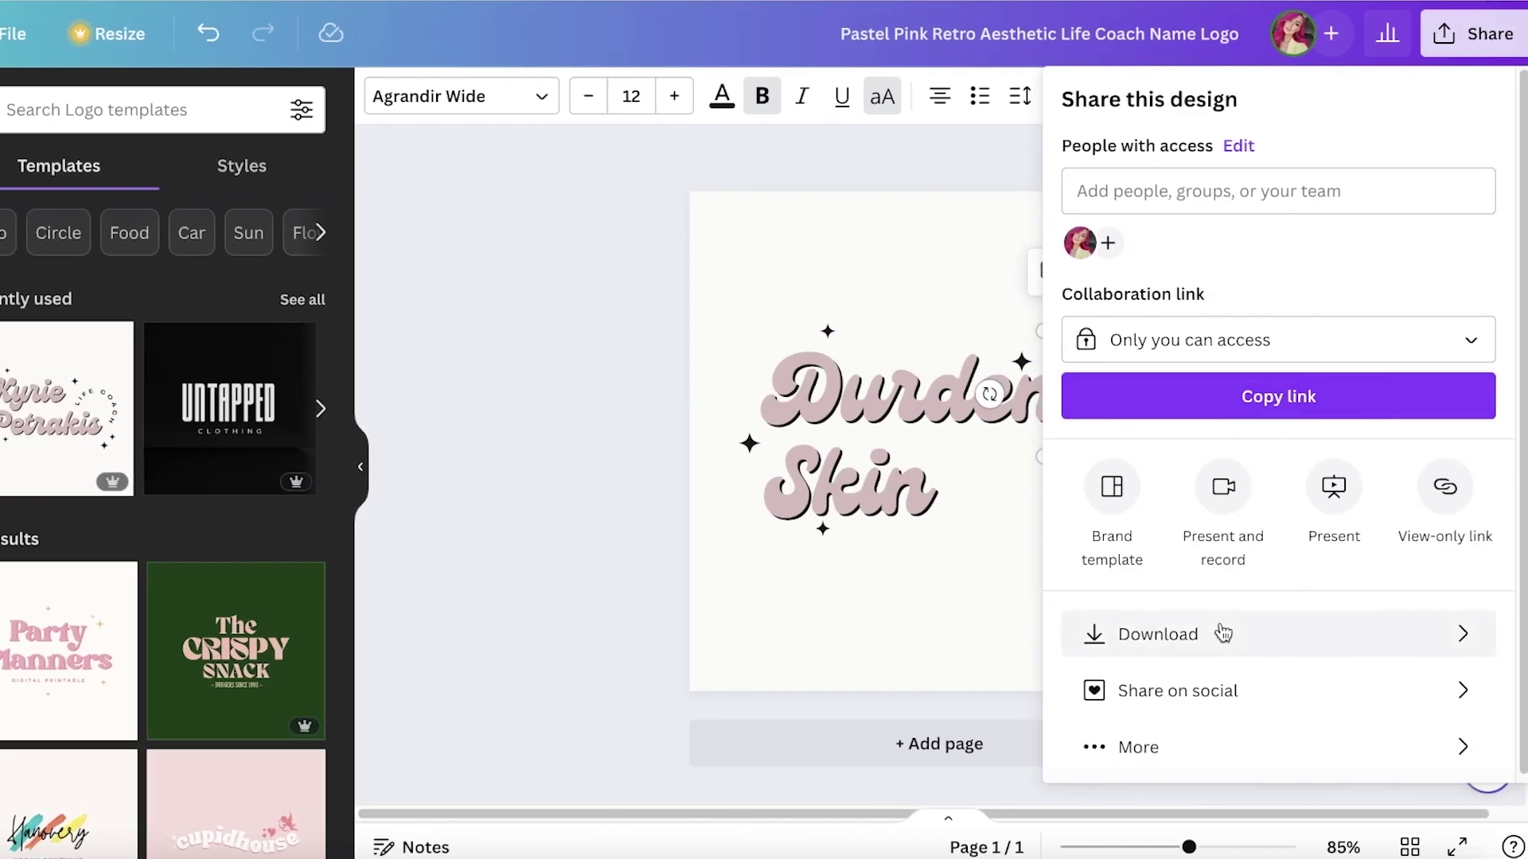
left_click(1217, 634)
left_click(1182, 503)
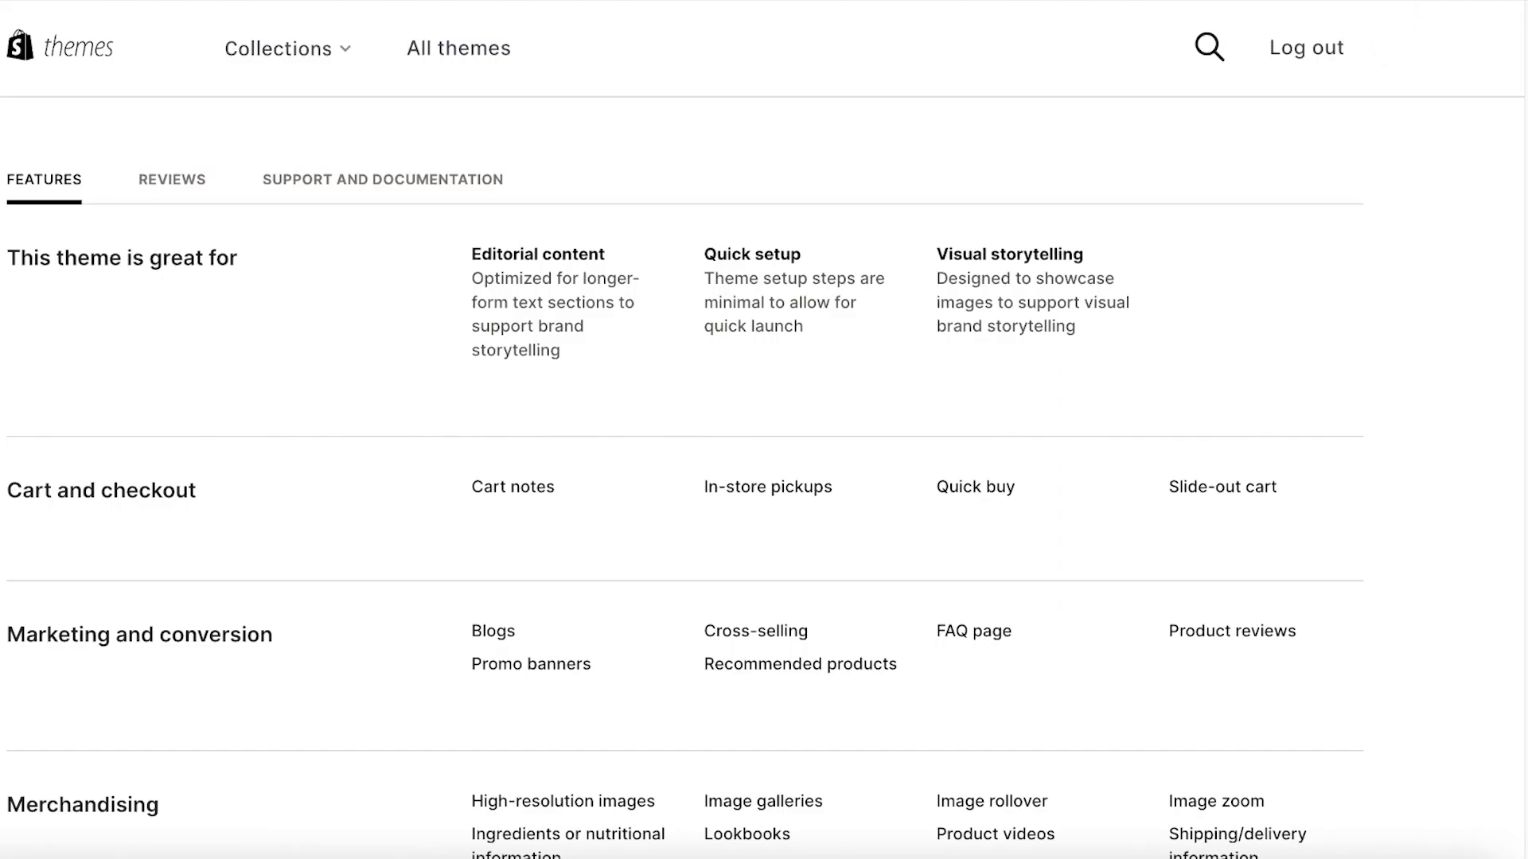
scroll(834, 227, "up", 4)
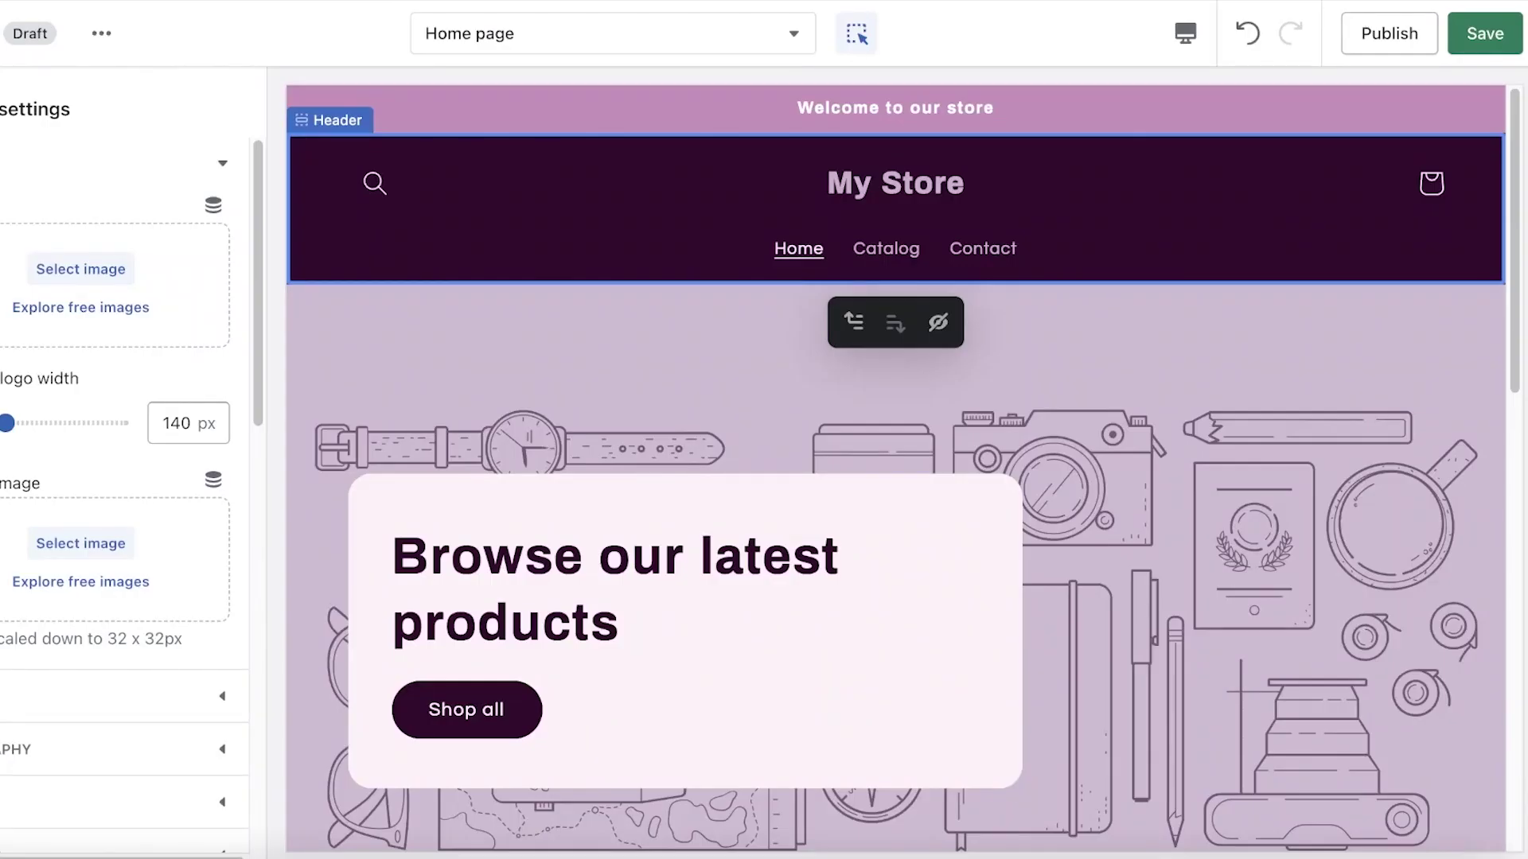
Upload the downloaded Durden Skin PNG as the store logo and confirm it
left_click(220, 269)
left_click(1444, 49)
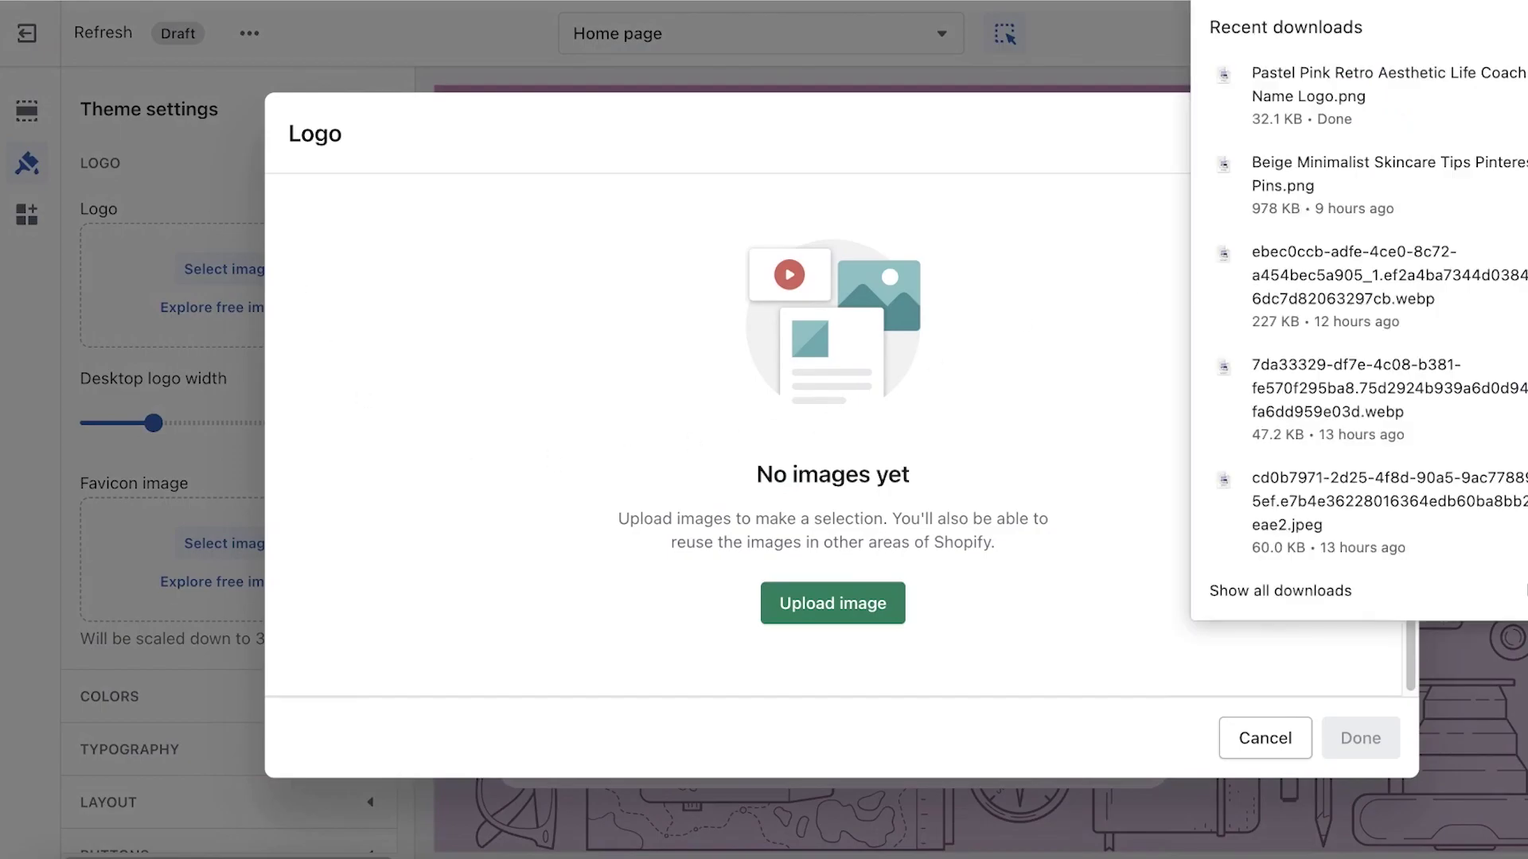
left_click_drag(1466, 191, 1030, 522)
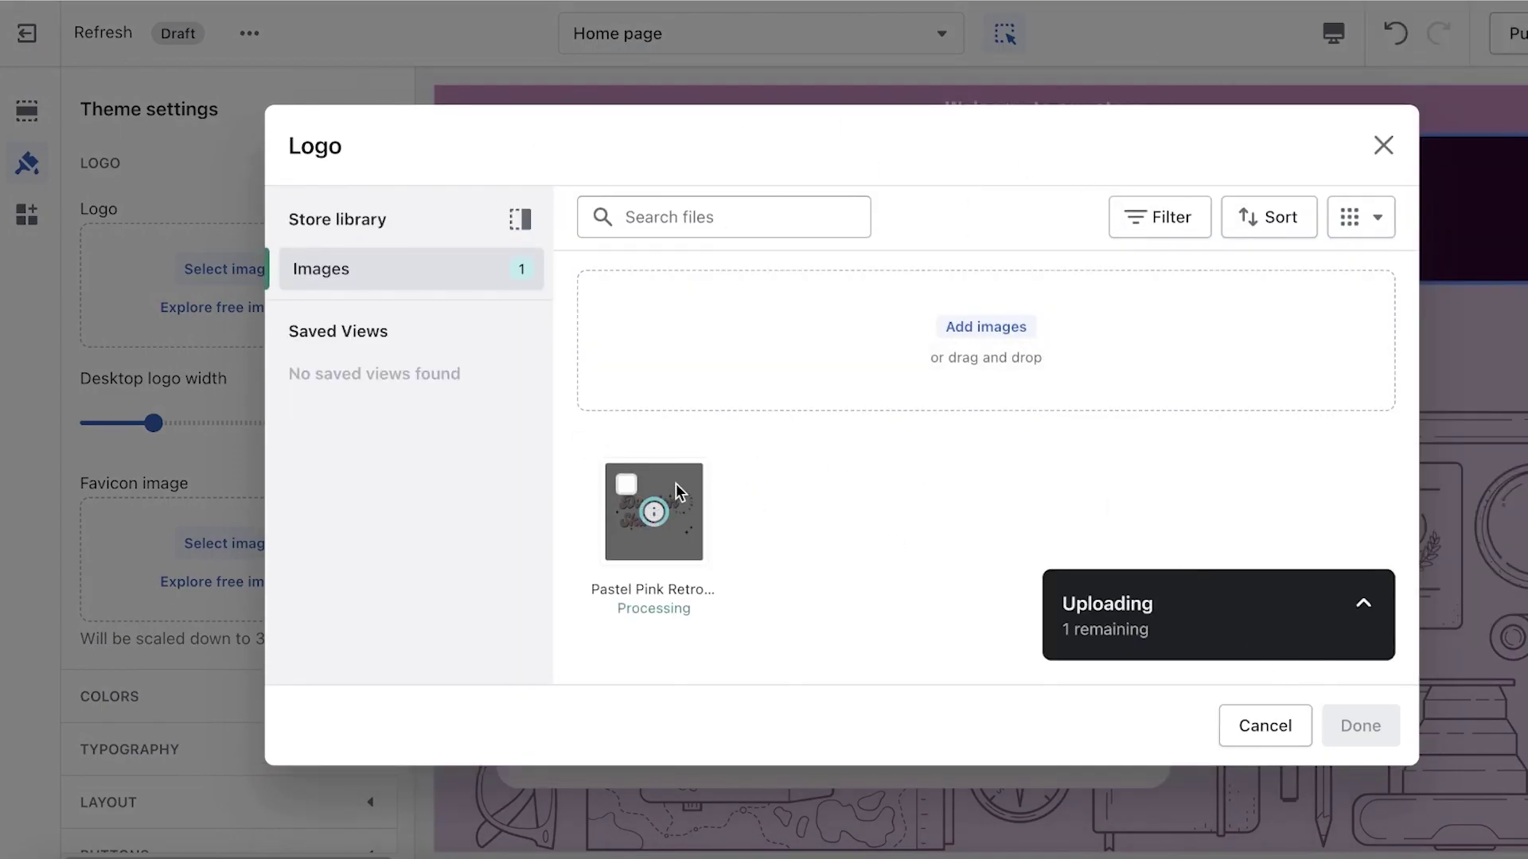
left_click(1359, 744)
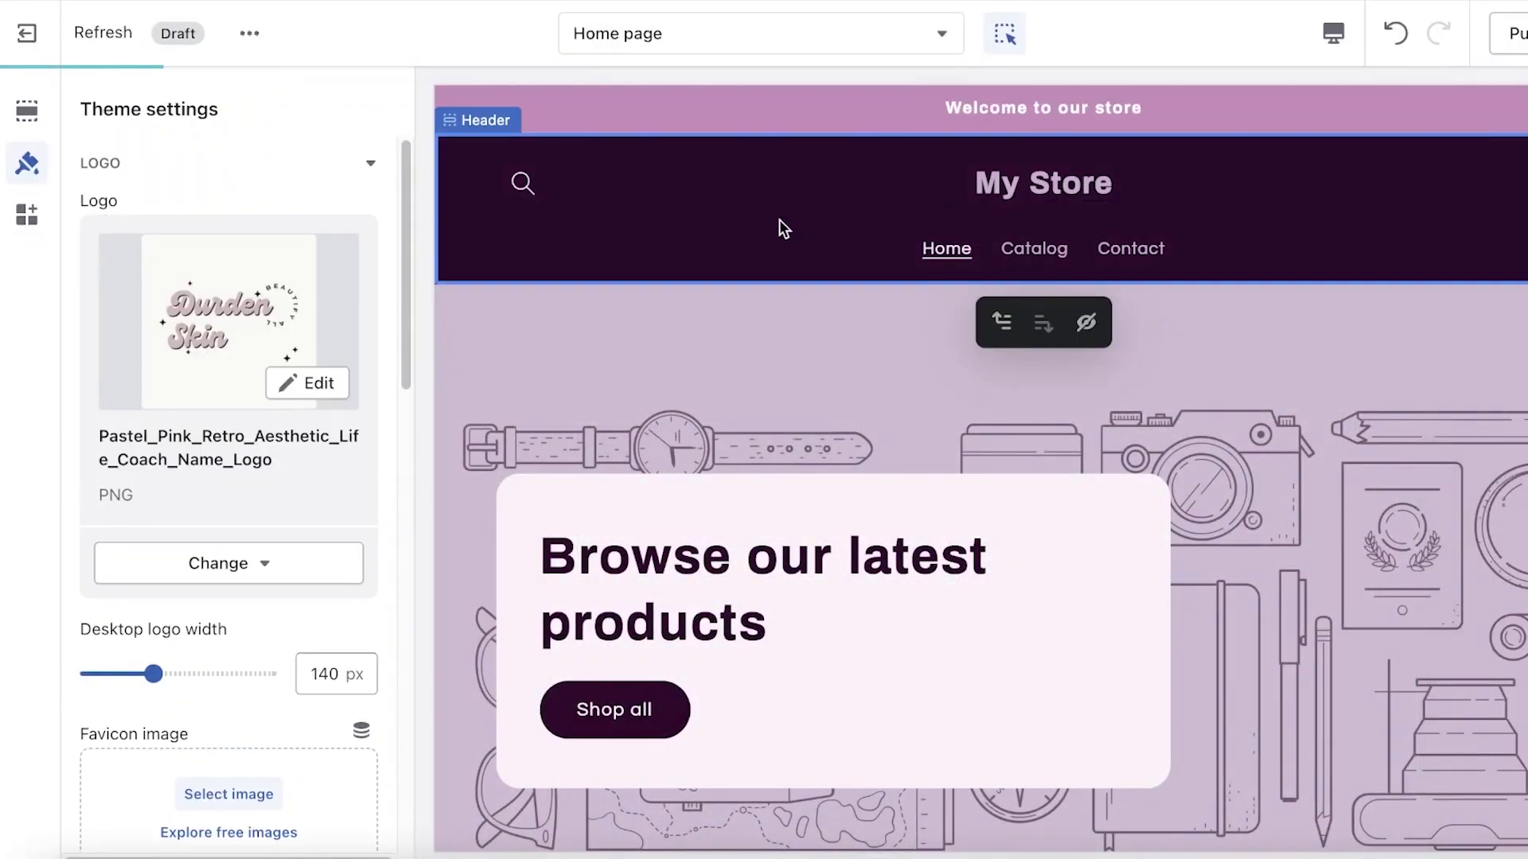
Check the logo in the header, then return to the theme's logo settings
scroll(219, 432, "down", 3)
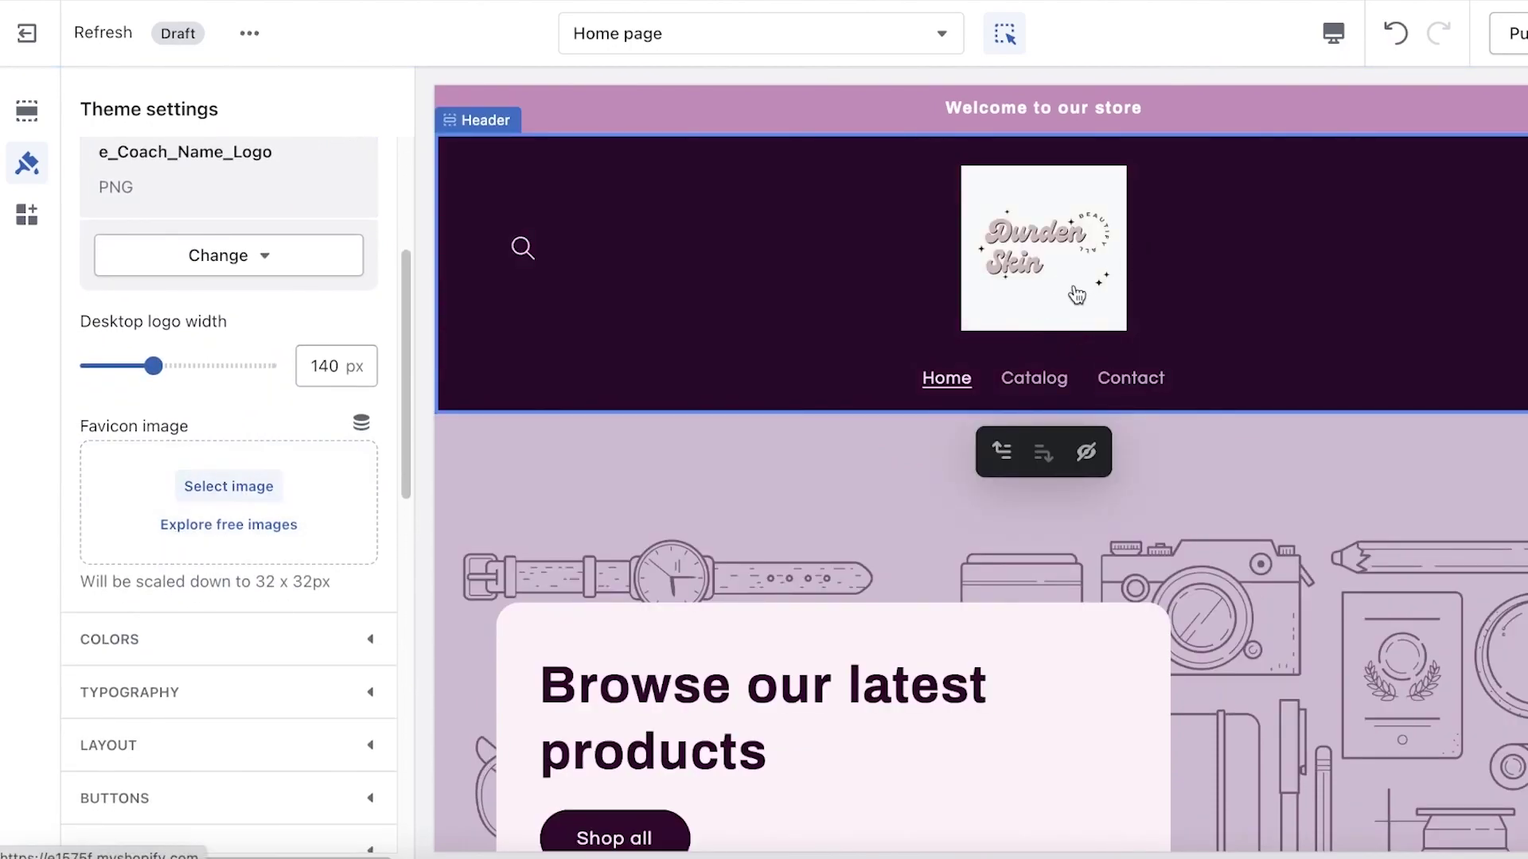
scroll(314, 597, "down", 1)
left_click(954, 239)
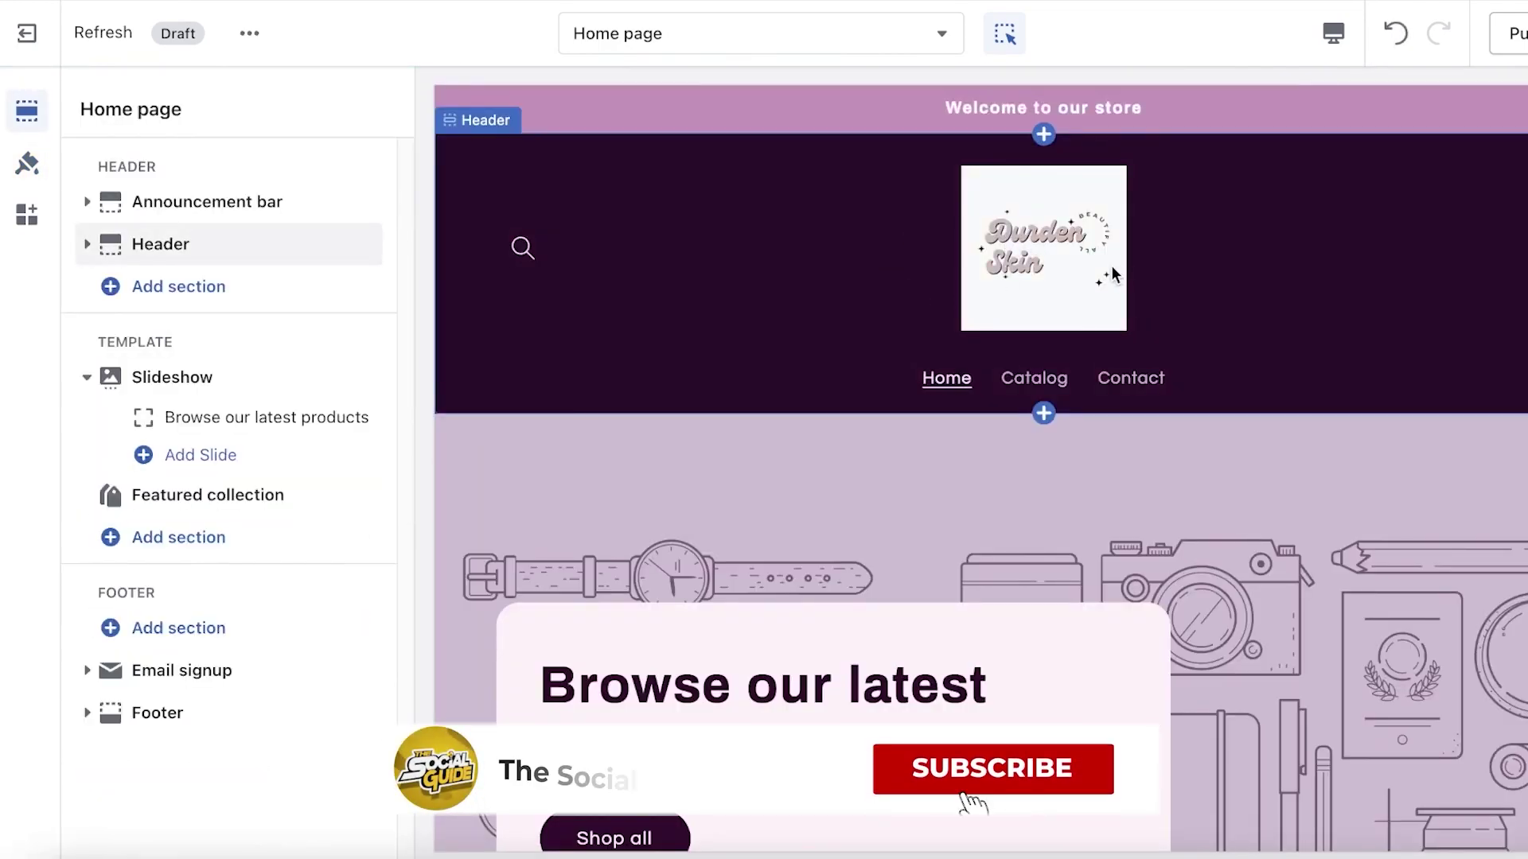
left_click(29, 163)
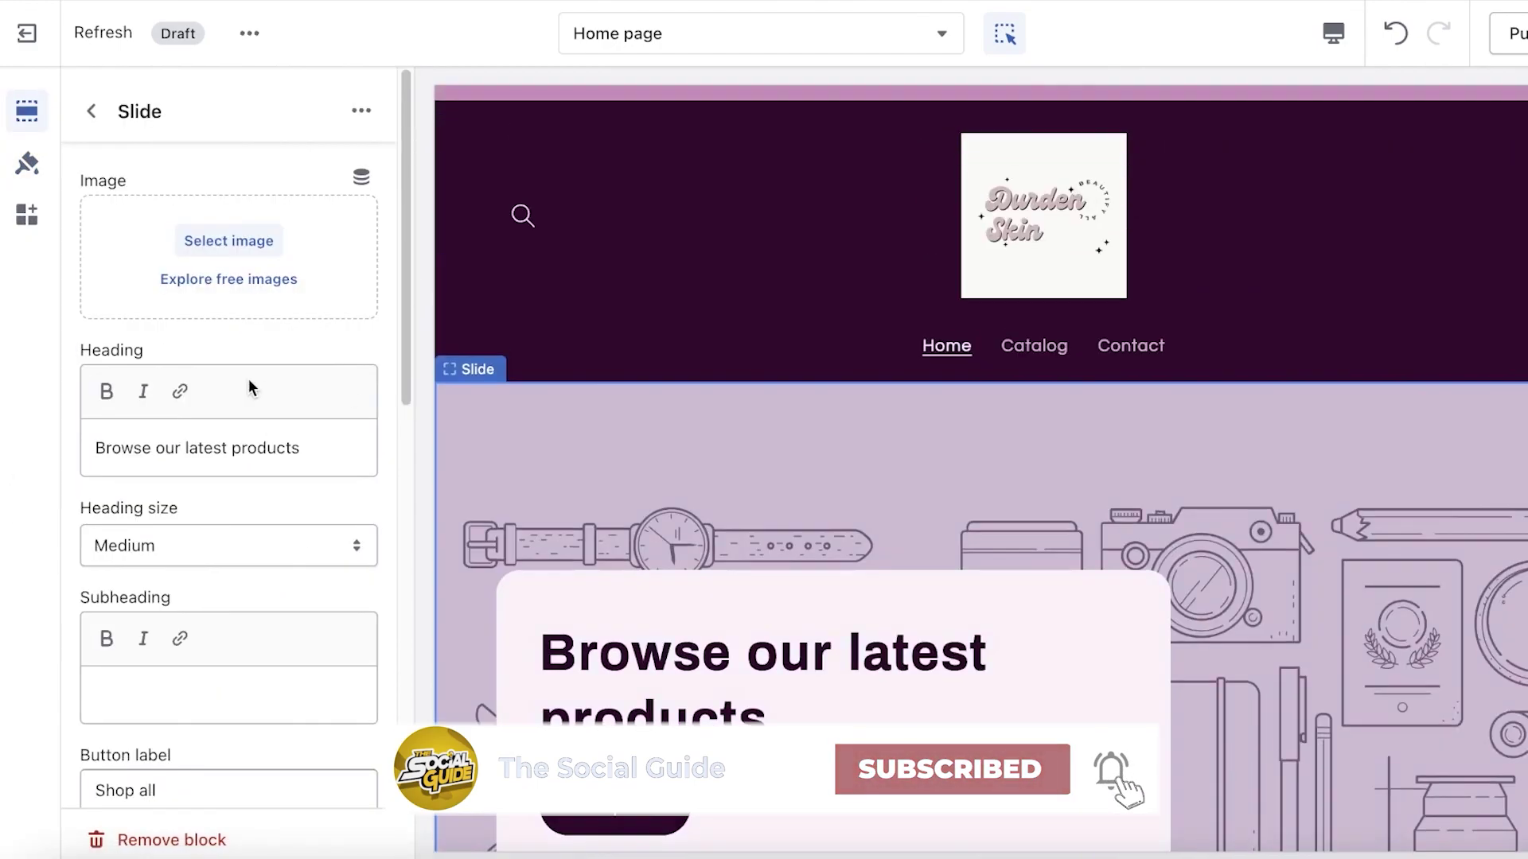
left_click(27, 163)
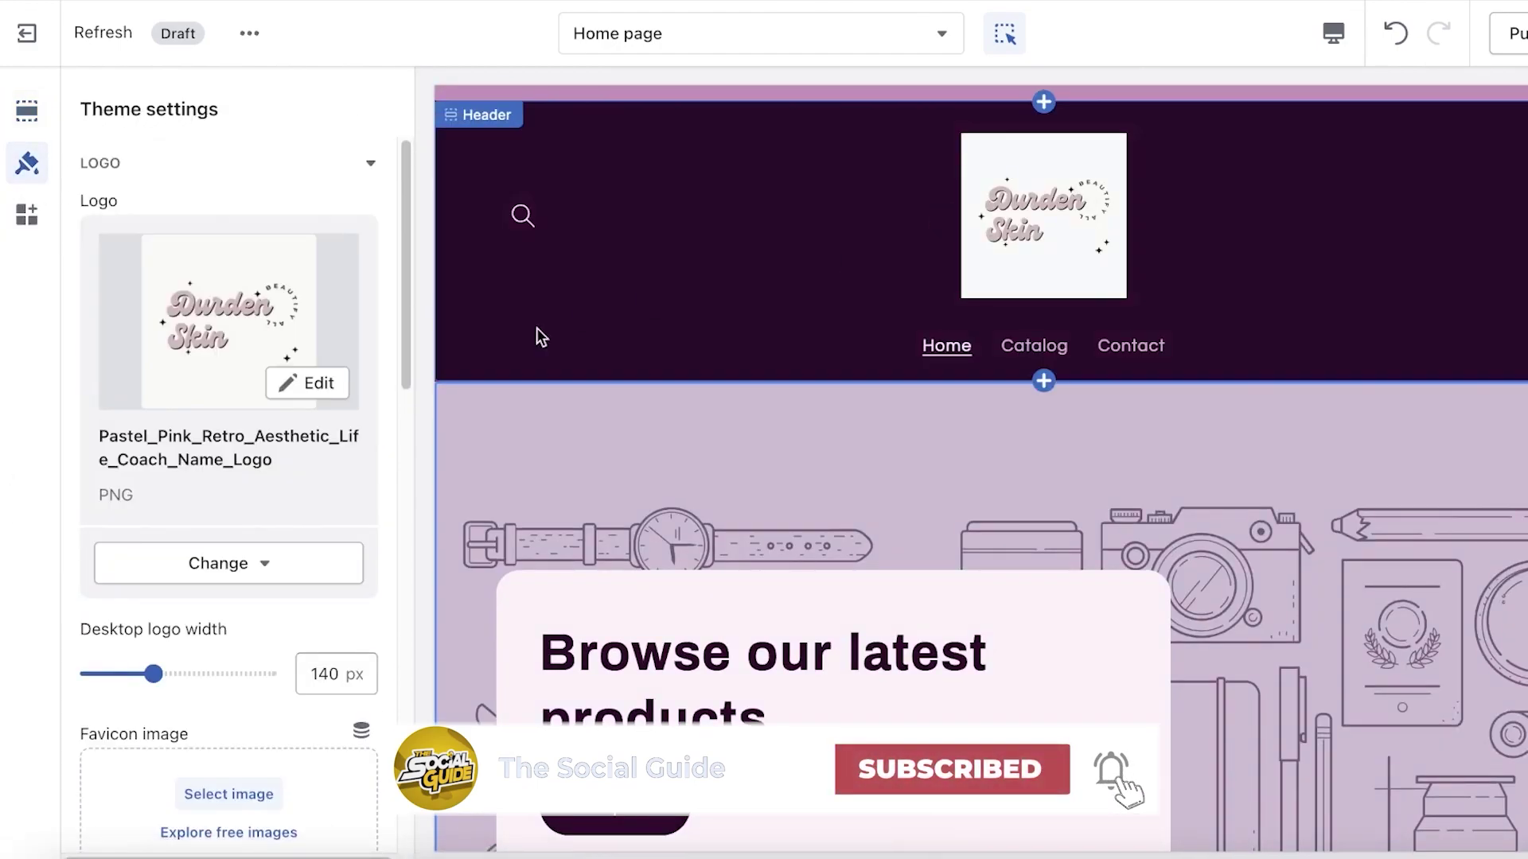
Select the Shopify header, then view the D-ID AI Presenters app in Canva's apps and go back
left_click(819, 203)
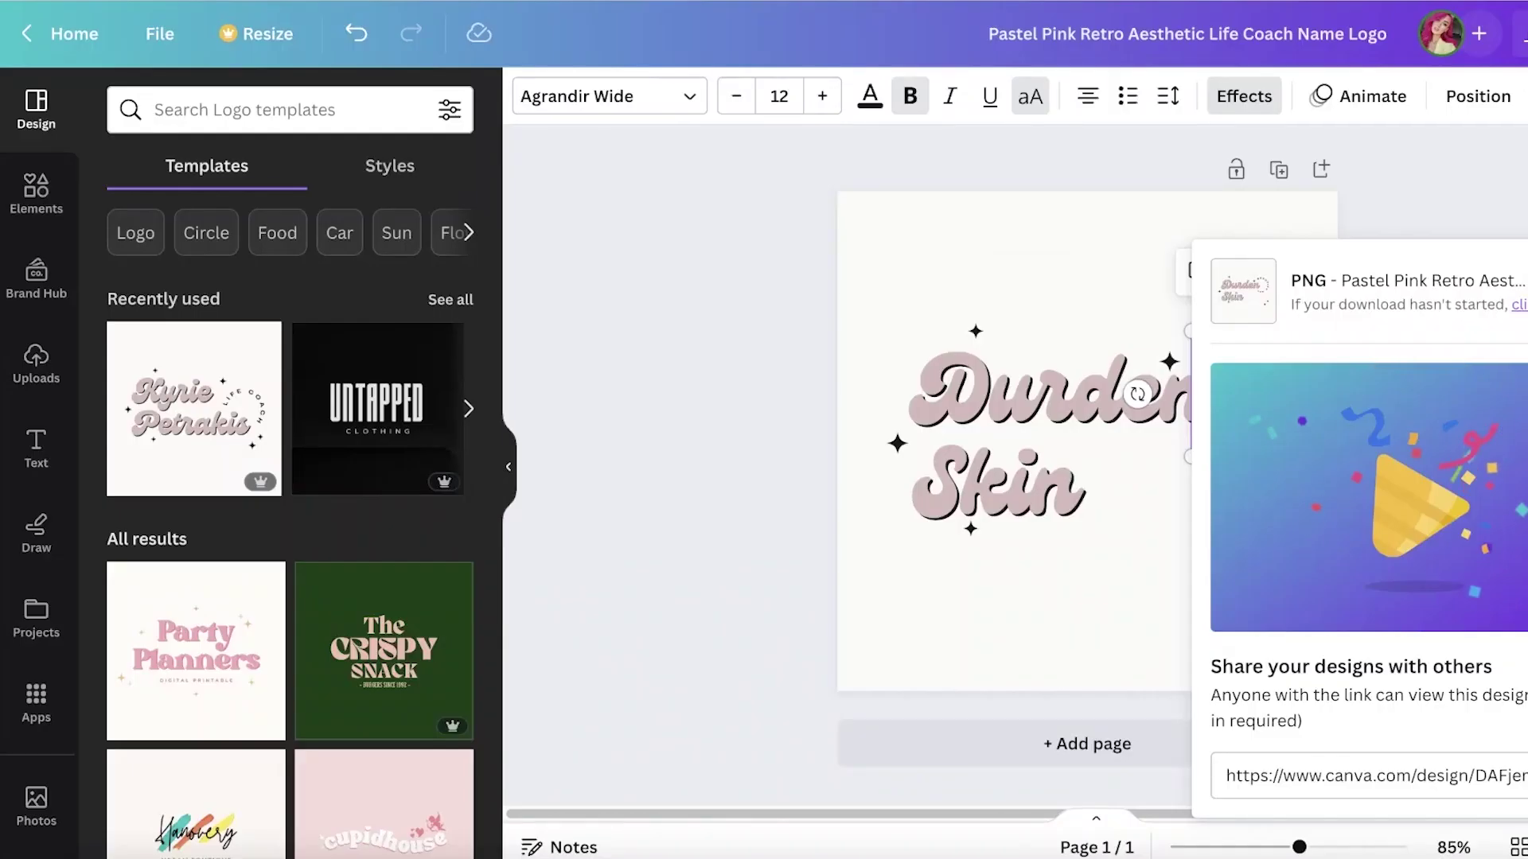
left_click(36, 700)
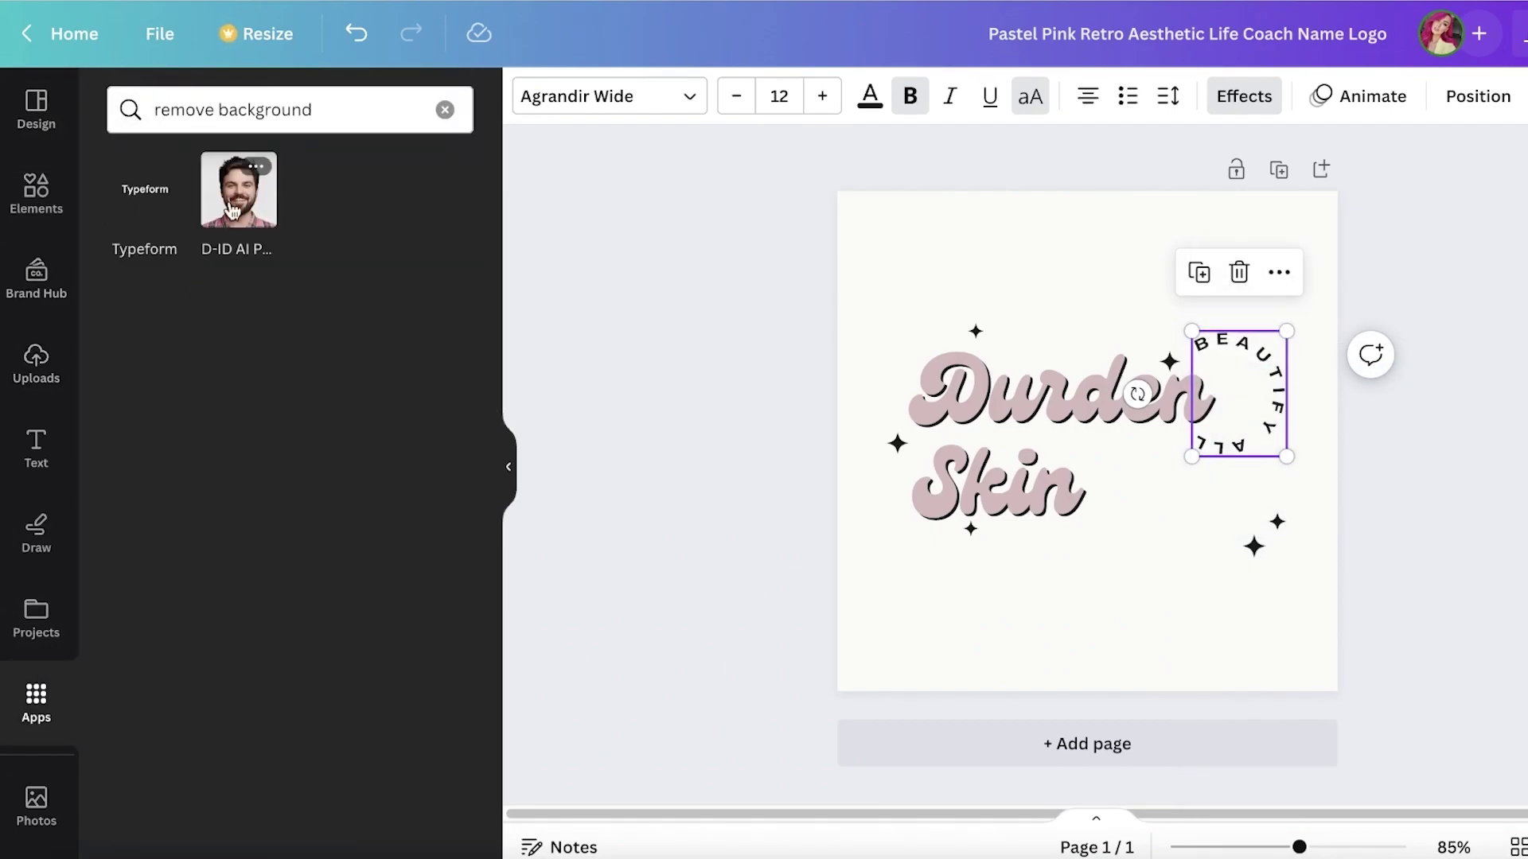
left_click(236, 193)
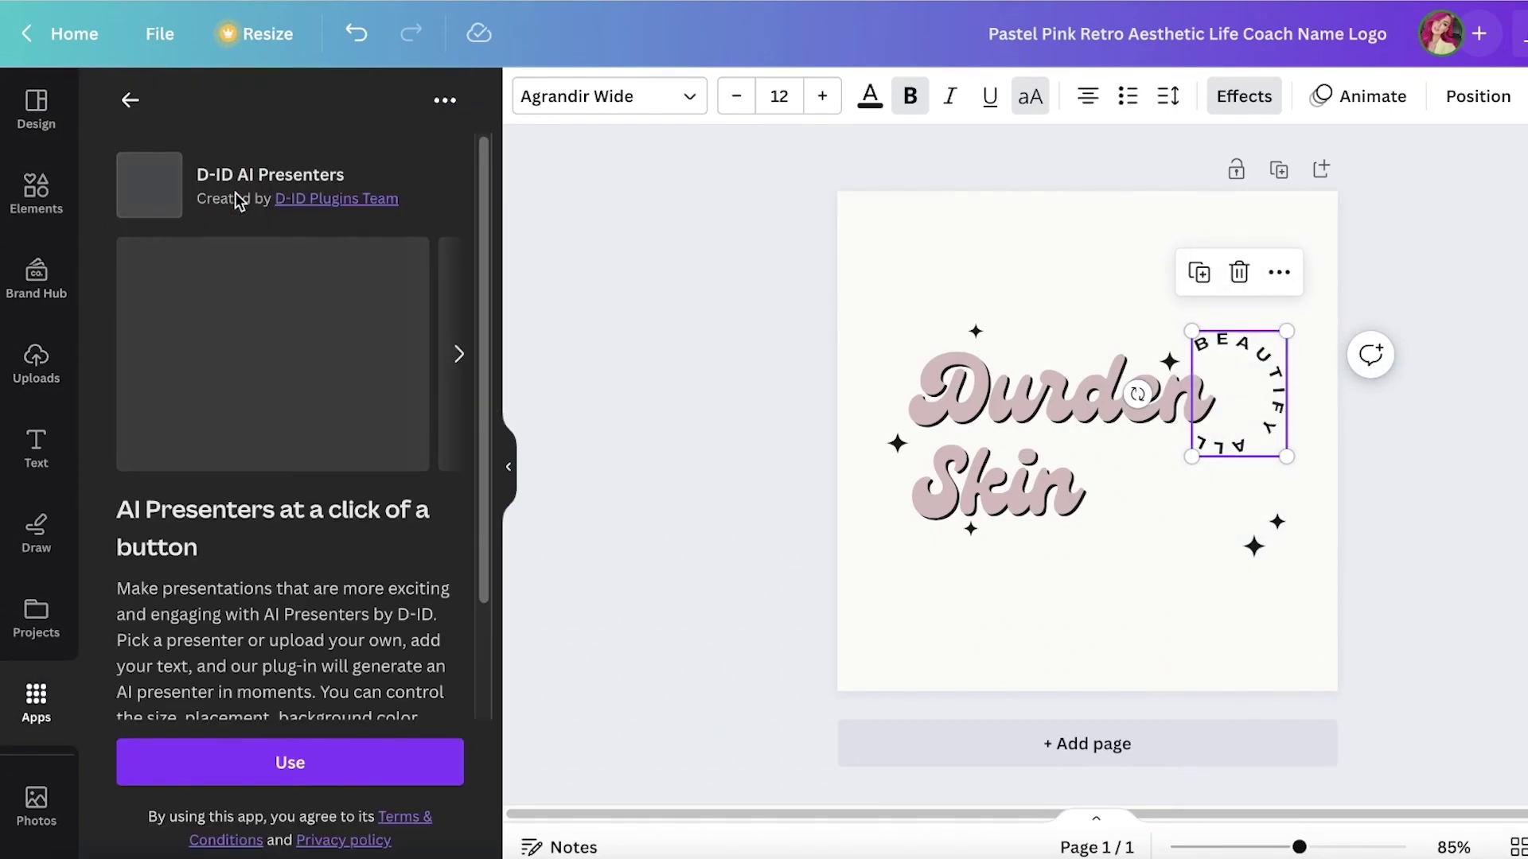
scroll(259, 266, "down", 2)
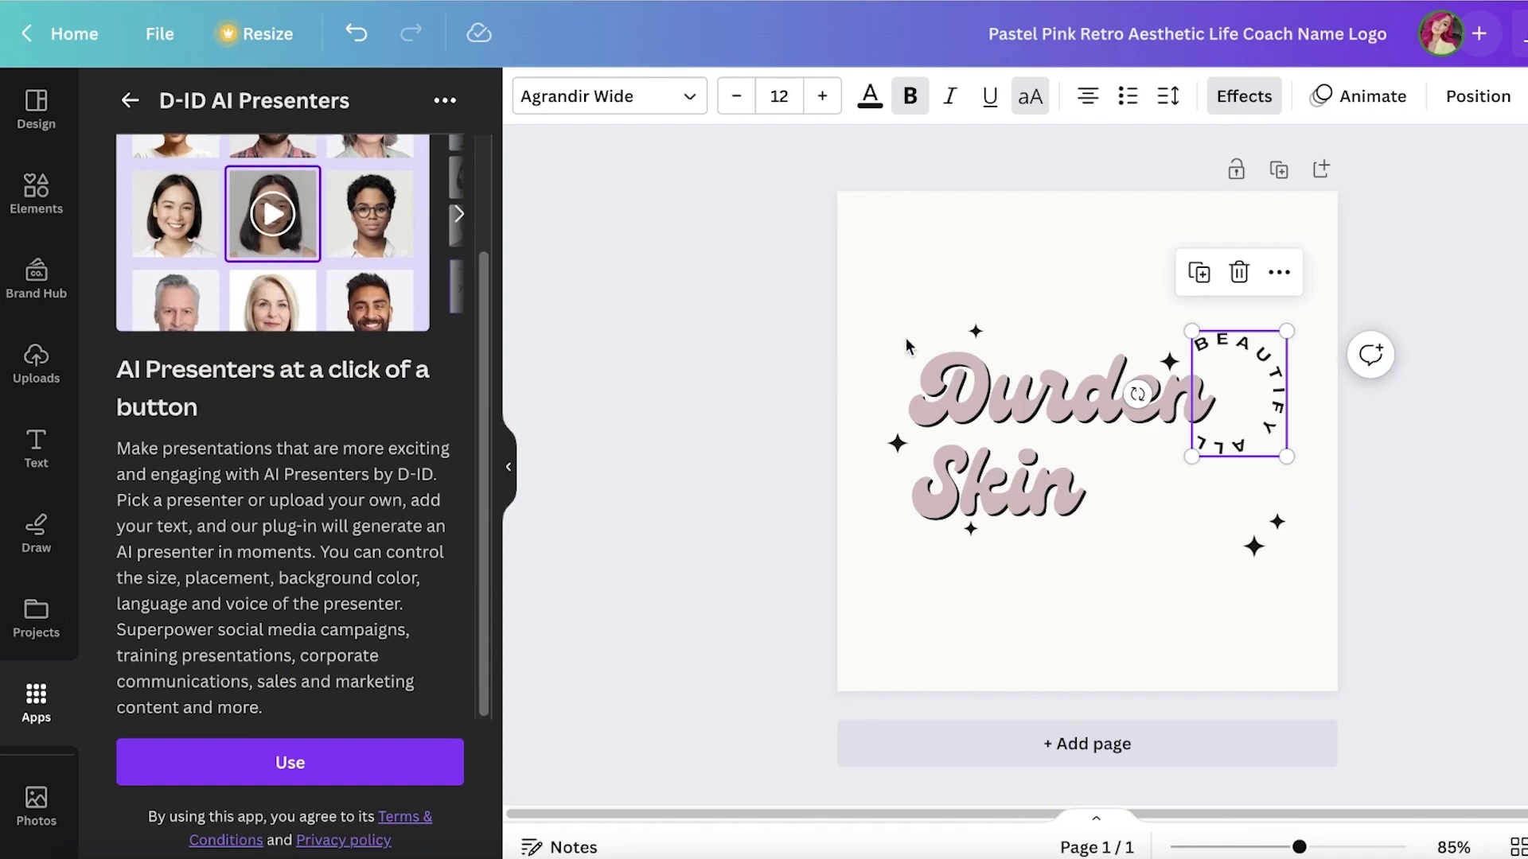
scroll(340, 352, "up", 2)
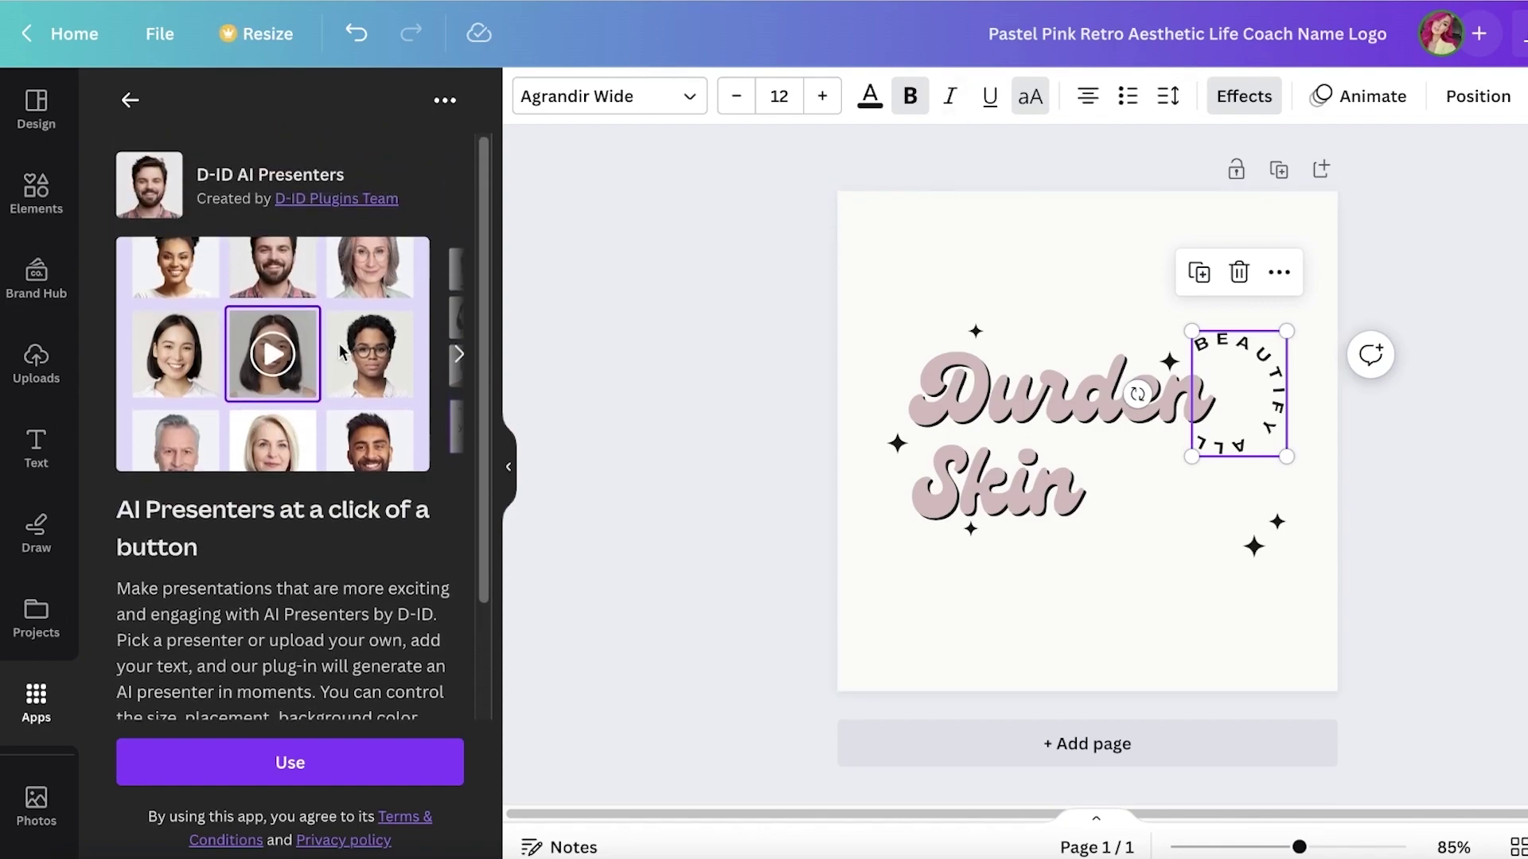
left_click(131, 101)
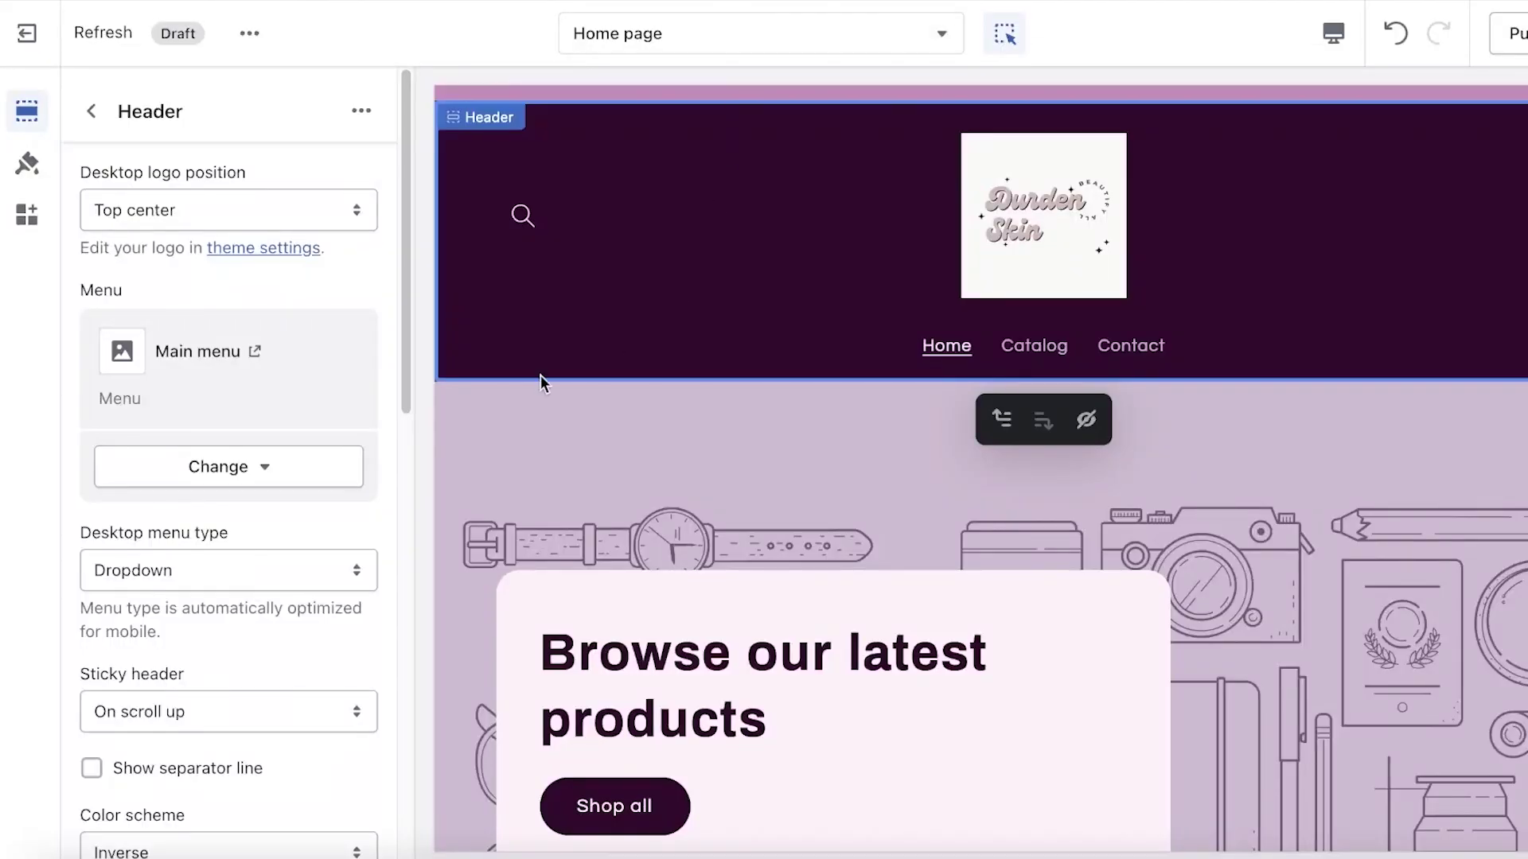
Open Theme settings for the logo and set the desktop logo width to 100 px
left_click(542, 380)
left_click(26, 163)
mouse_move(291, 284)
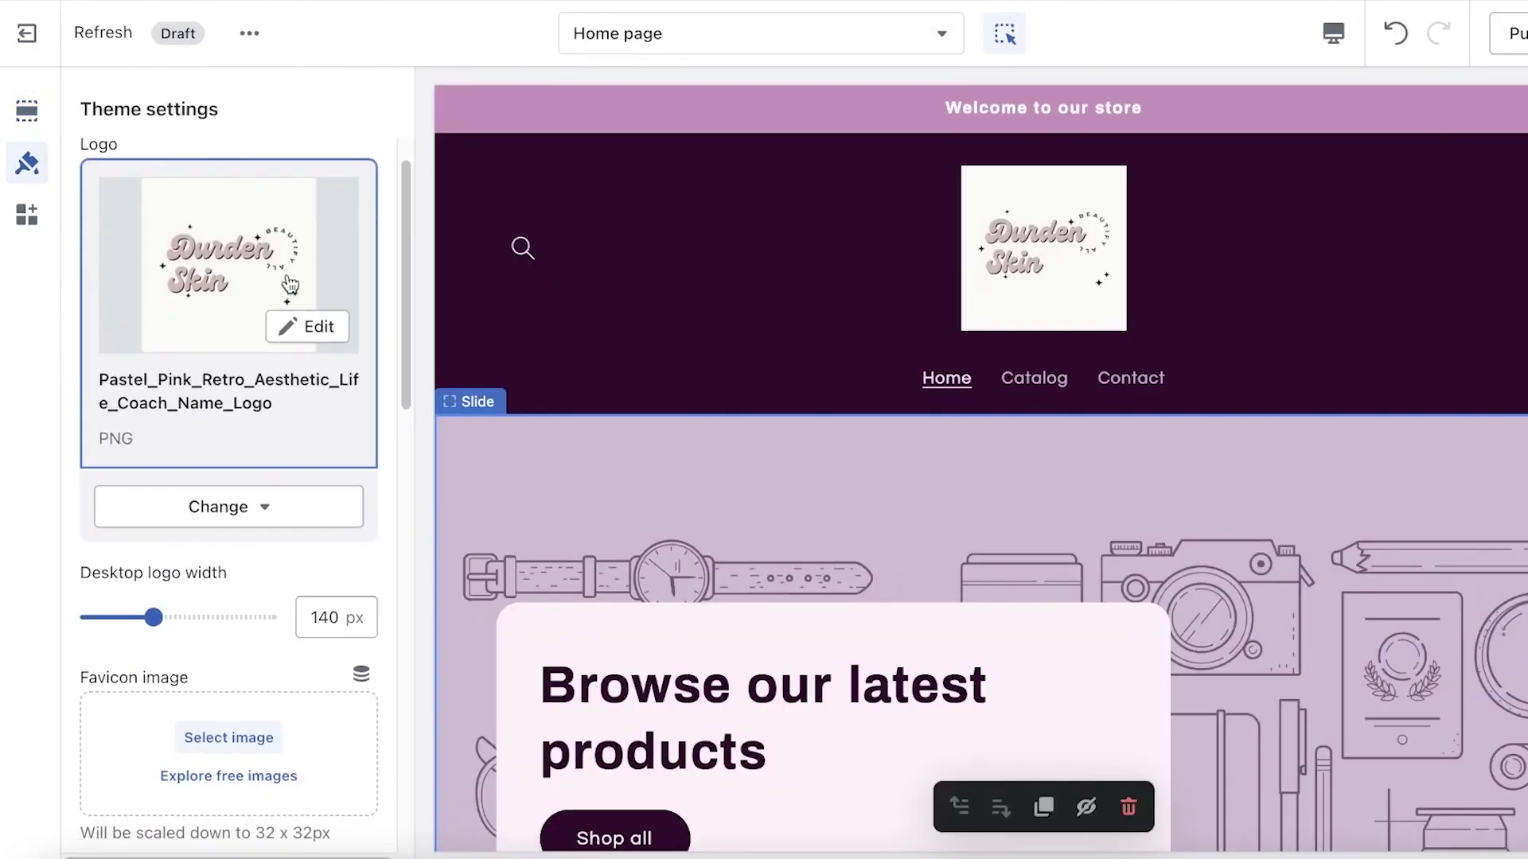
scroll(278, 177, "up", 1)
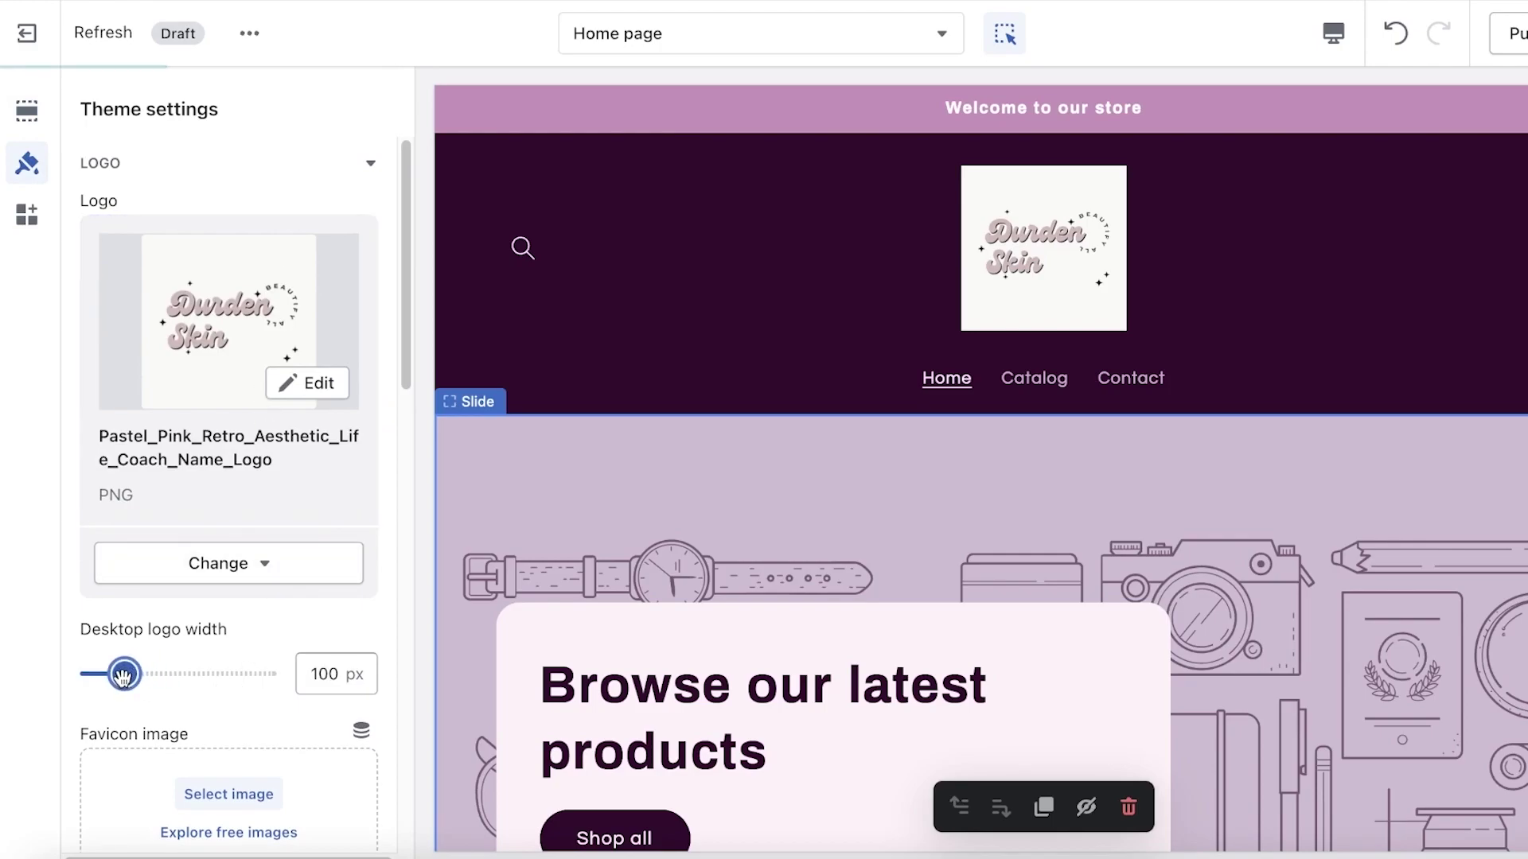
scroll(239, 482, "down", 6)
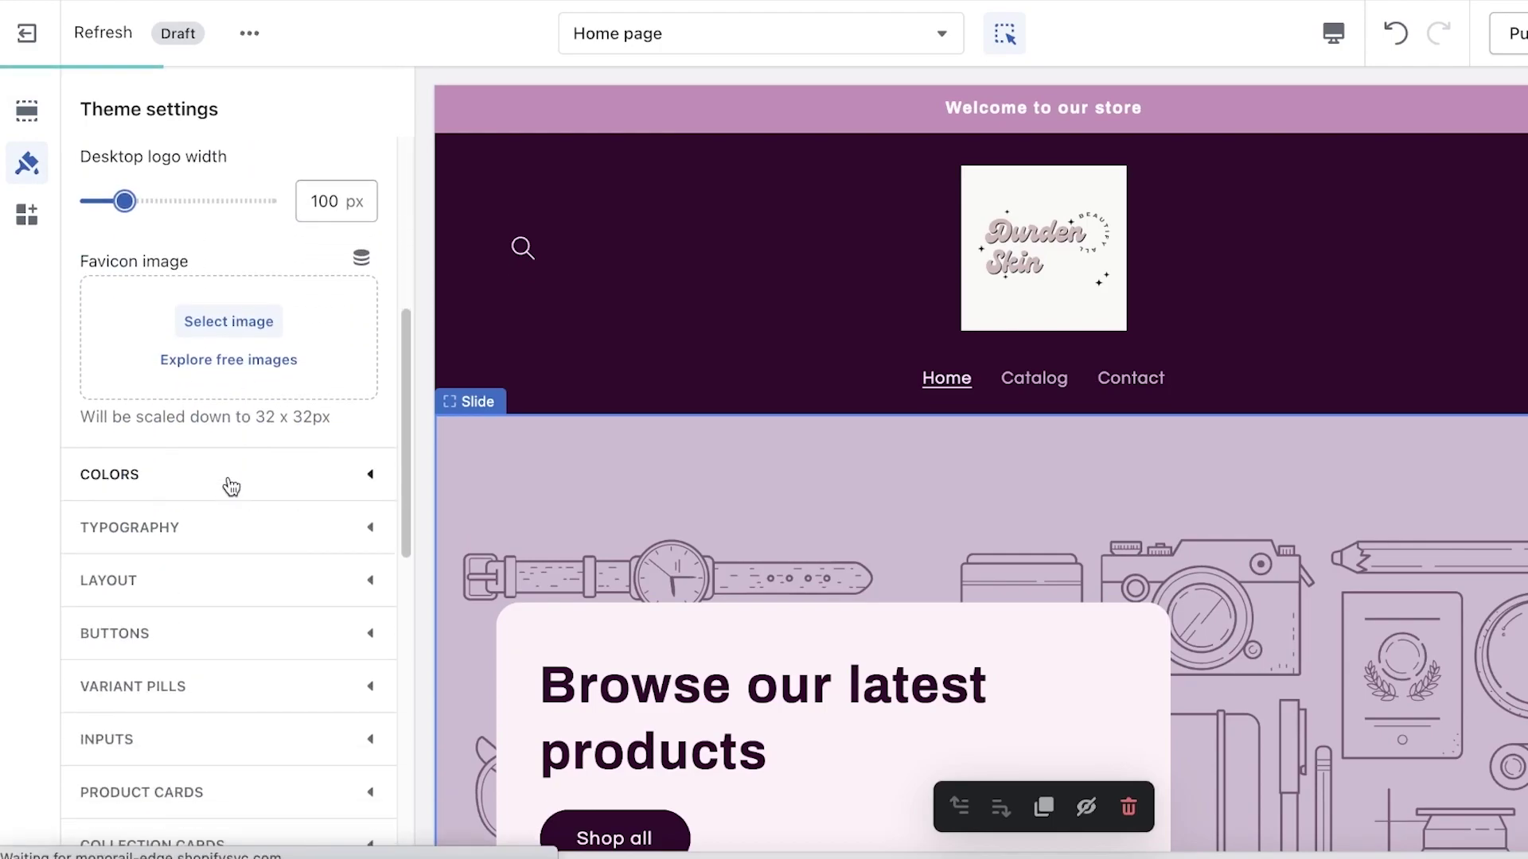
Expand the Colors and Typography theme settings
left_click(231, 476)
scroll(229, 487, "down", 5)
left_click(147, 488)
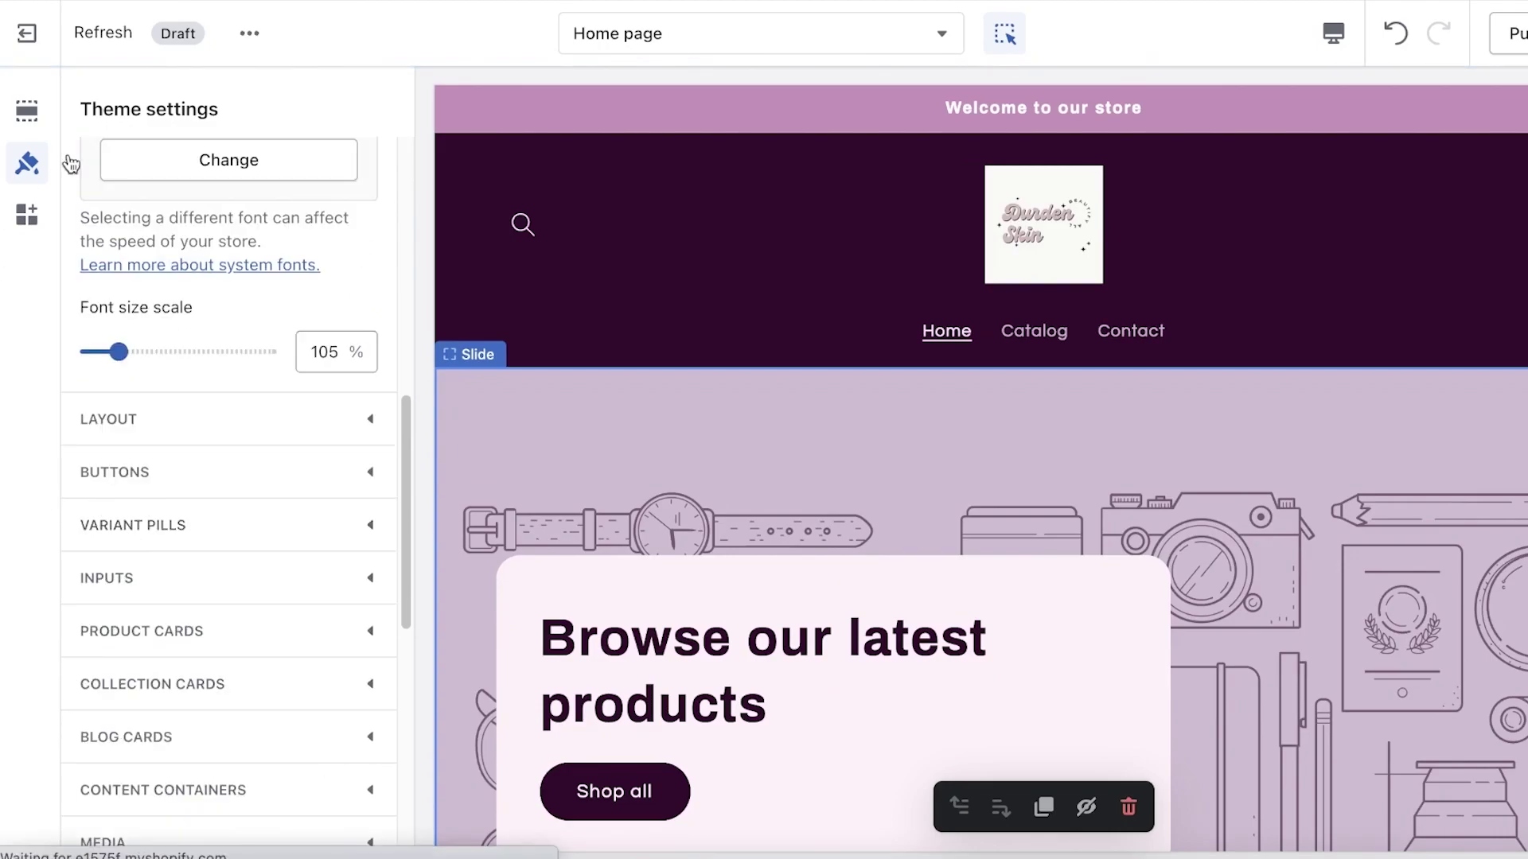
scroll(304, 267, "up", 4)
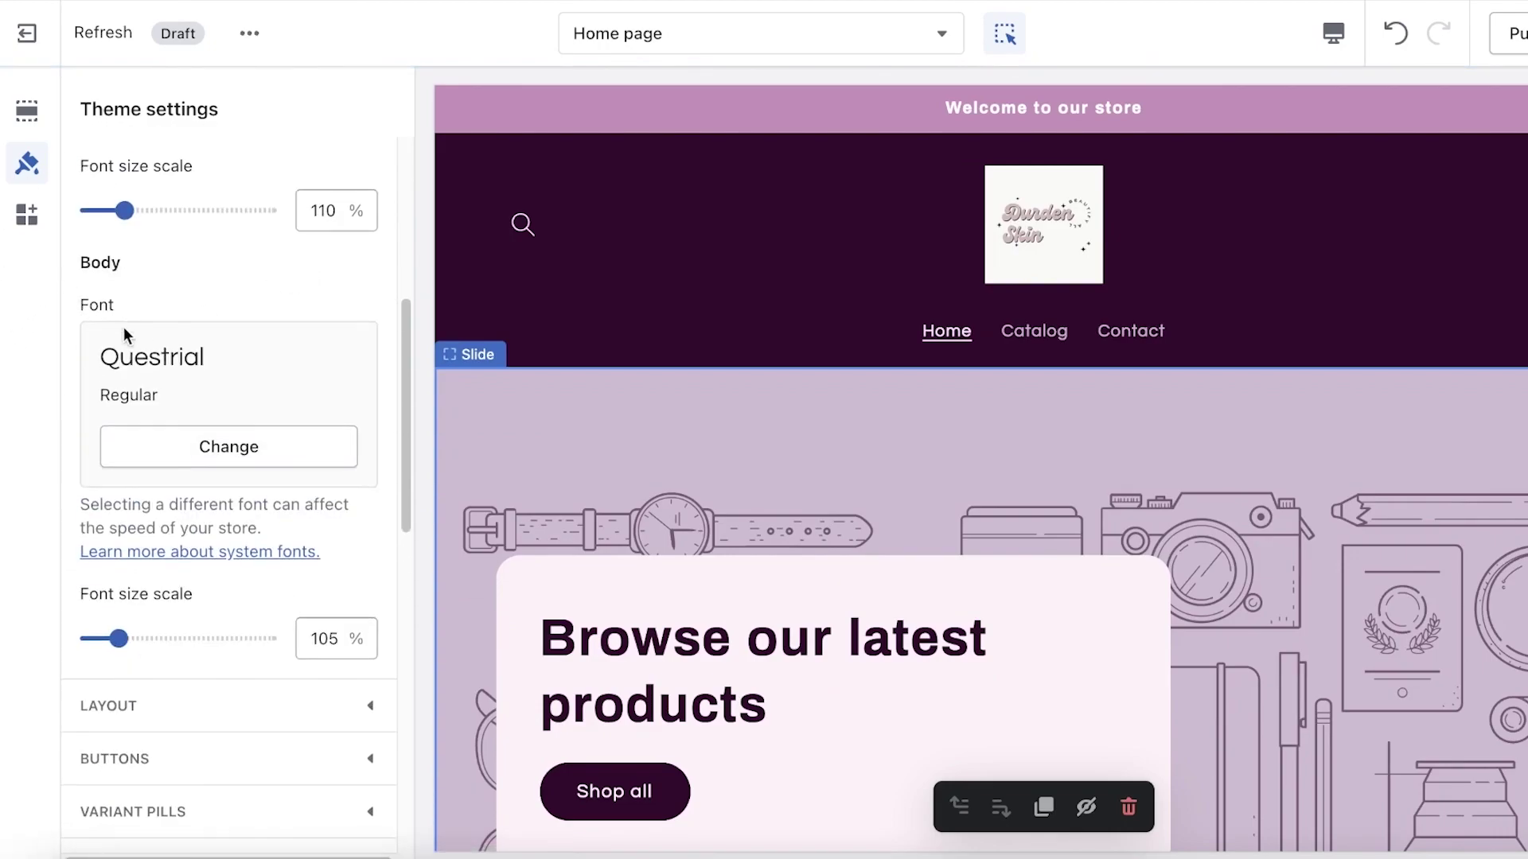
scroll(123, 335, "down", 4)
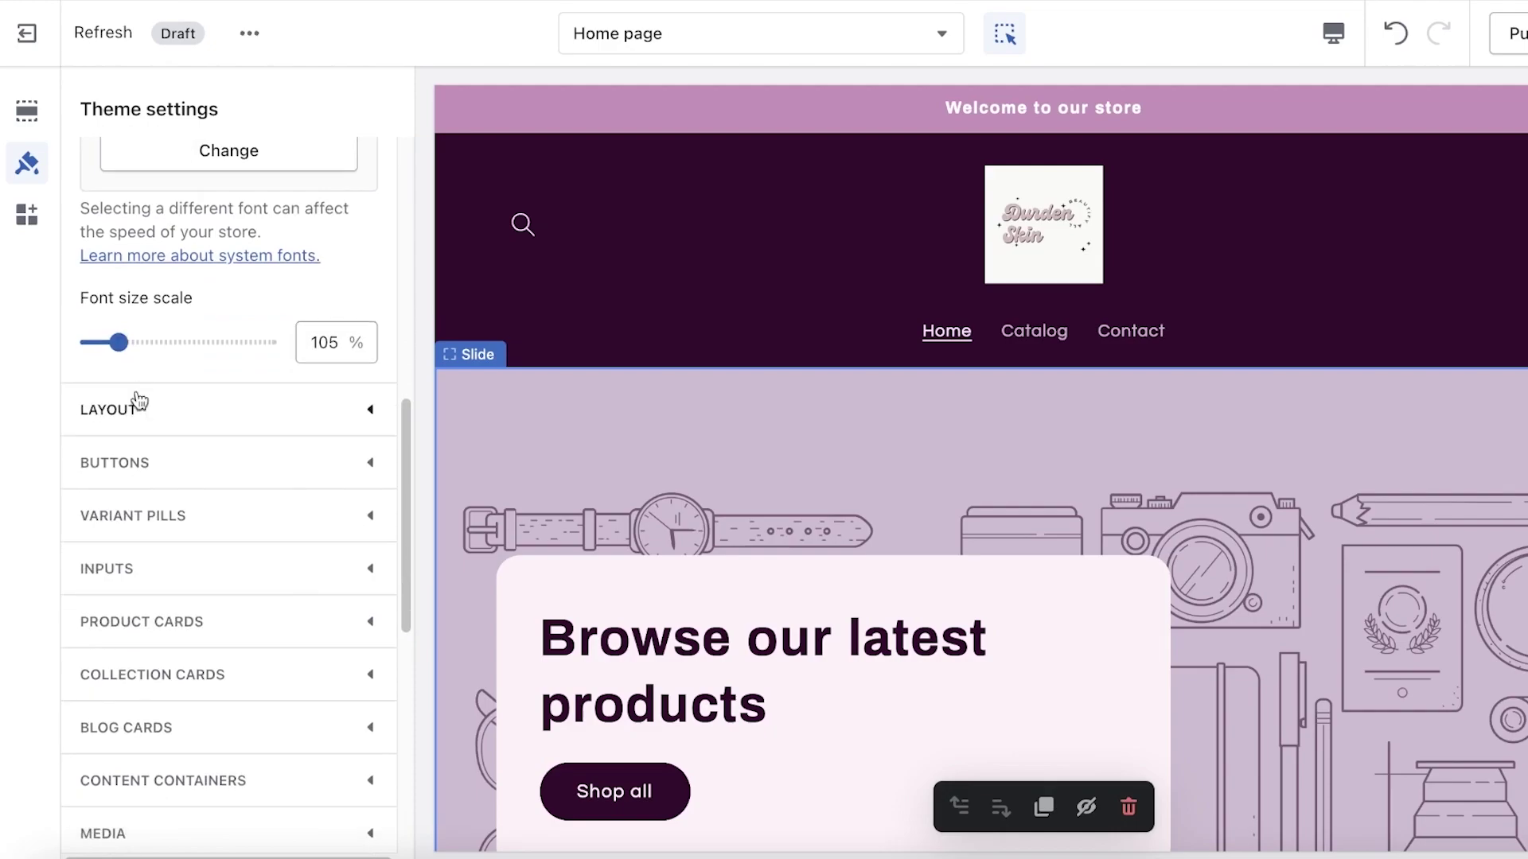
scroll(139, 402, "down", 5)
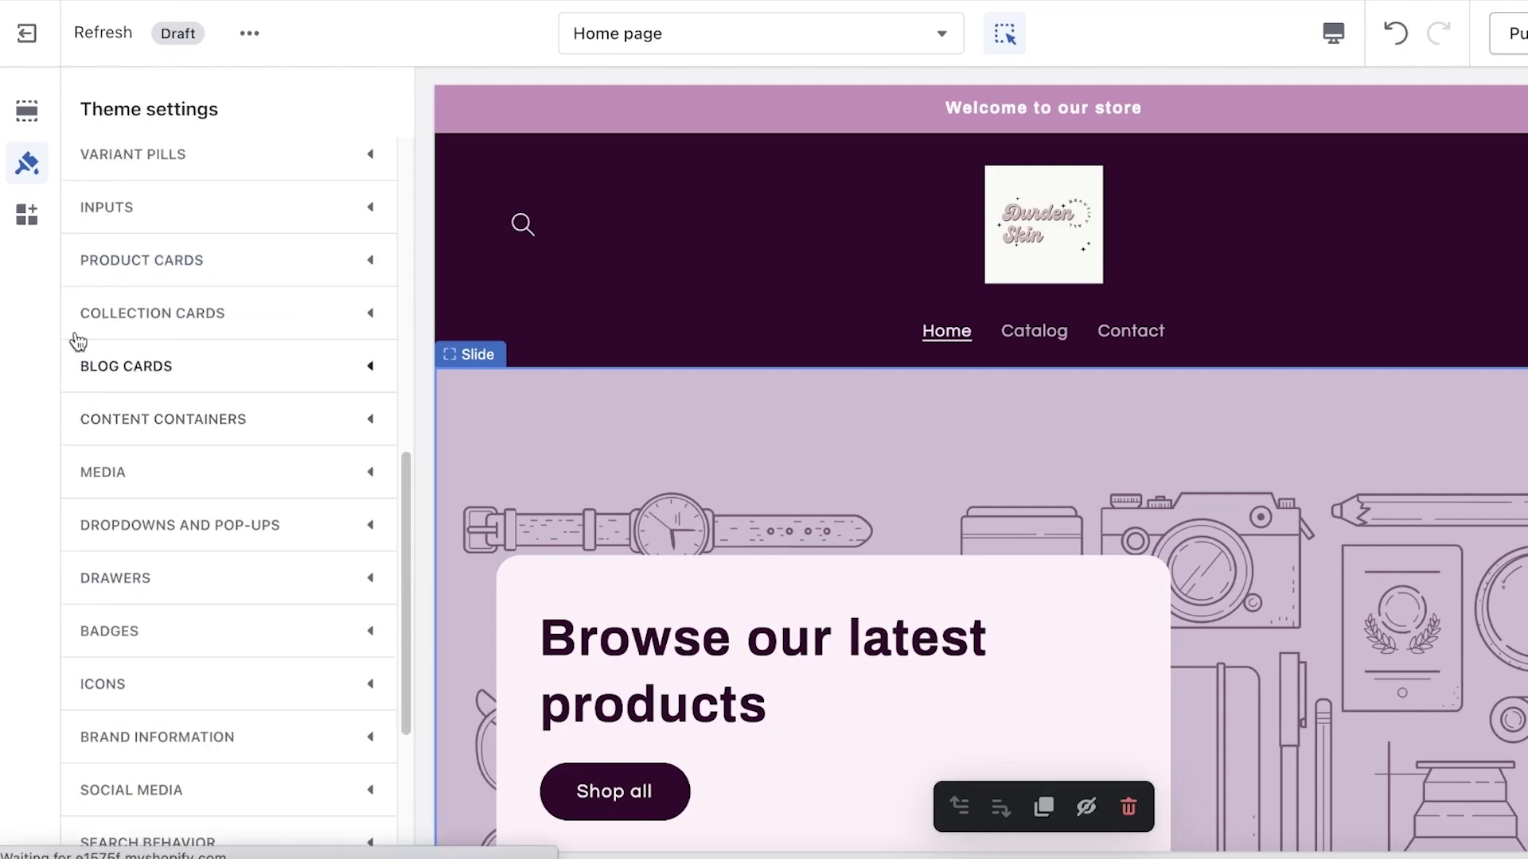
scroll(160, 681, "down", 2)
Expand Social media settings, return to the home page sections and close the template preview
left_click(154, 678)
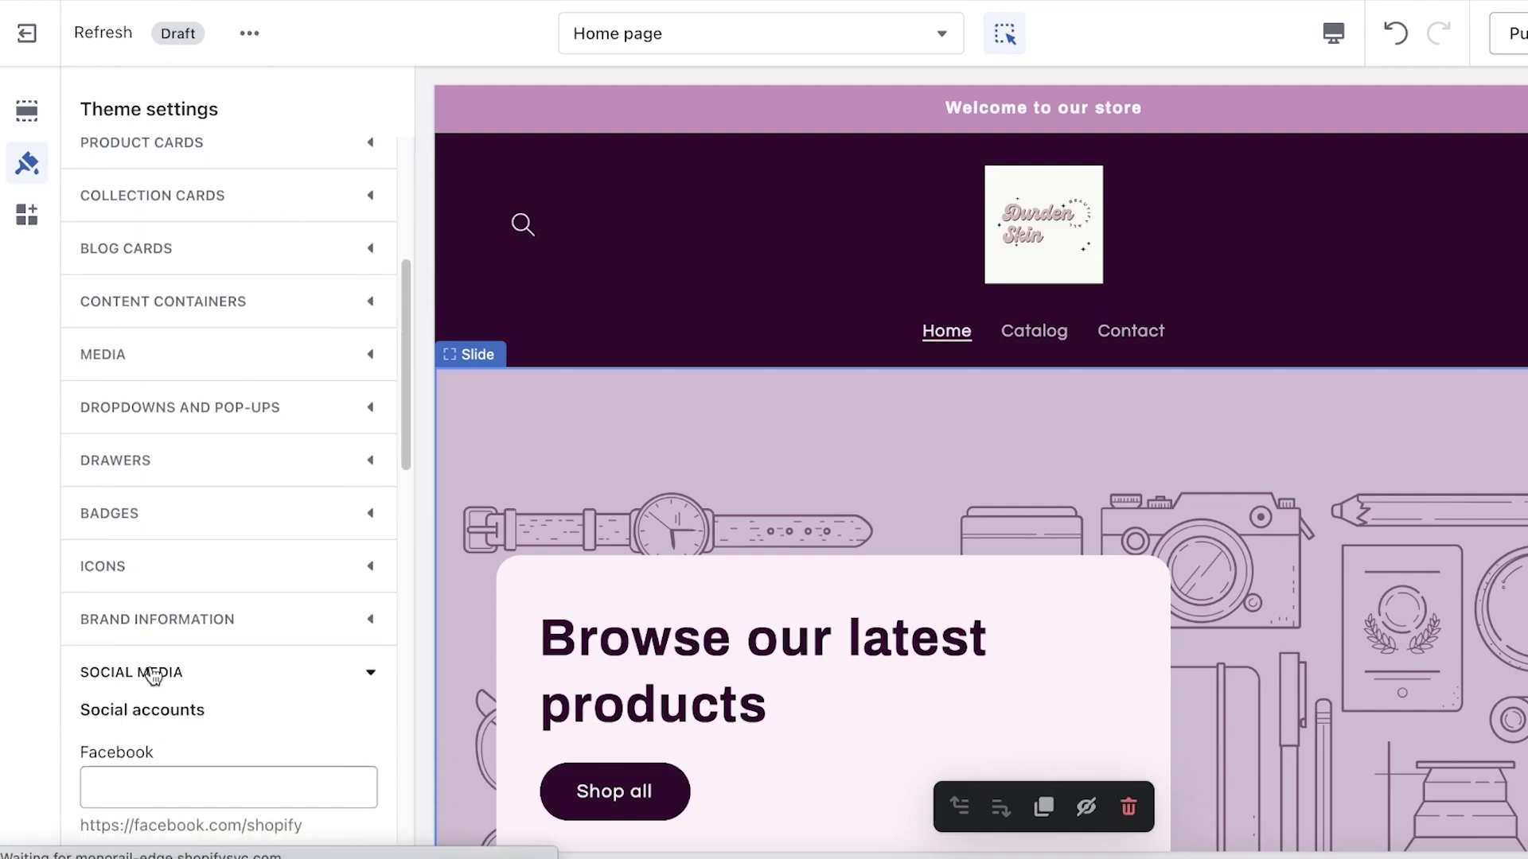
scroll(154, 673, "down", 4)
scroll(139, 504, "down", 1)
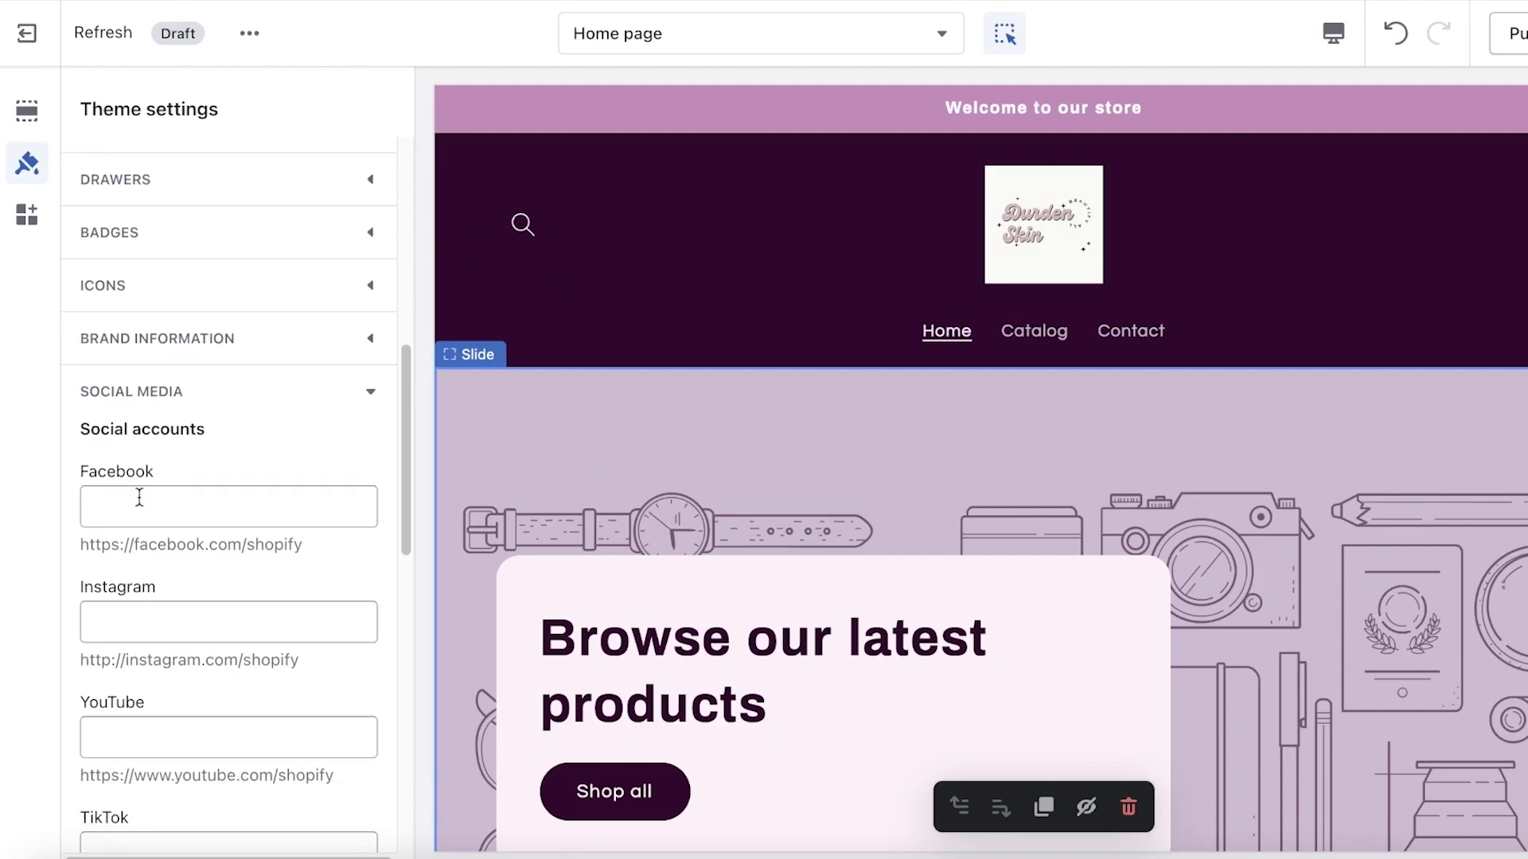
scroll(139, 497, "down", 1)
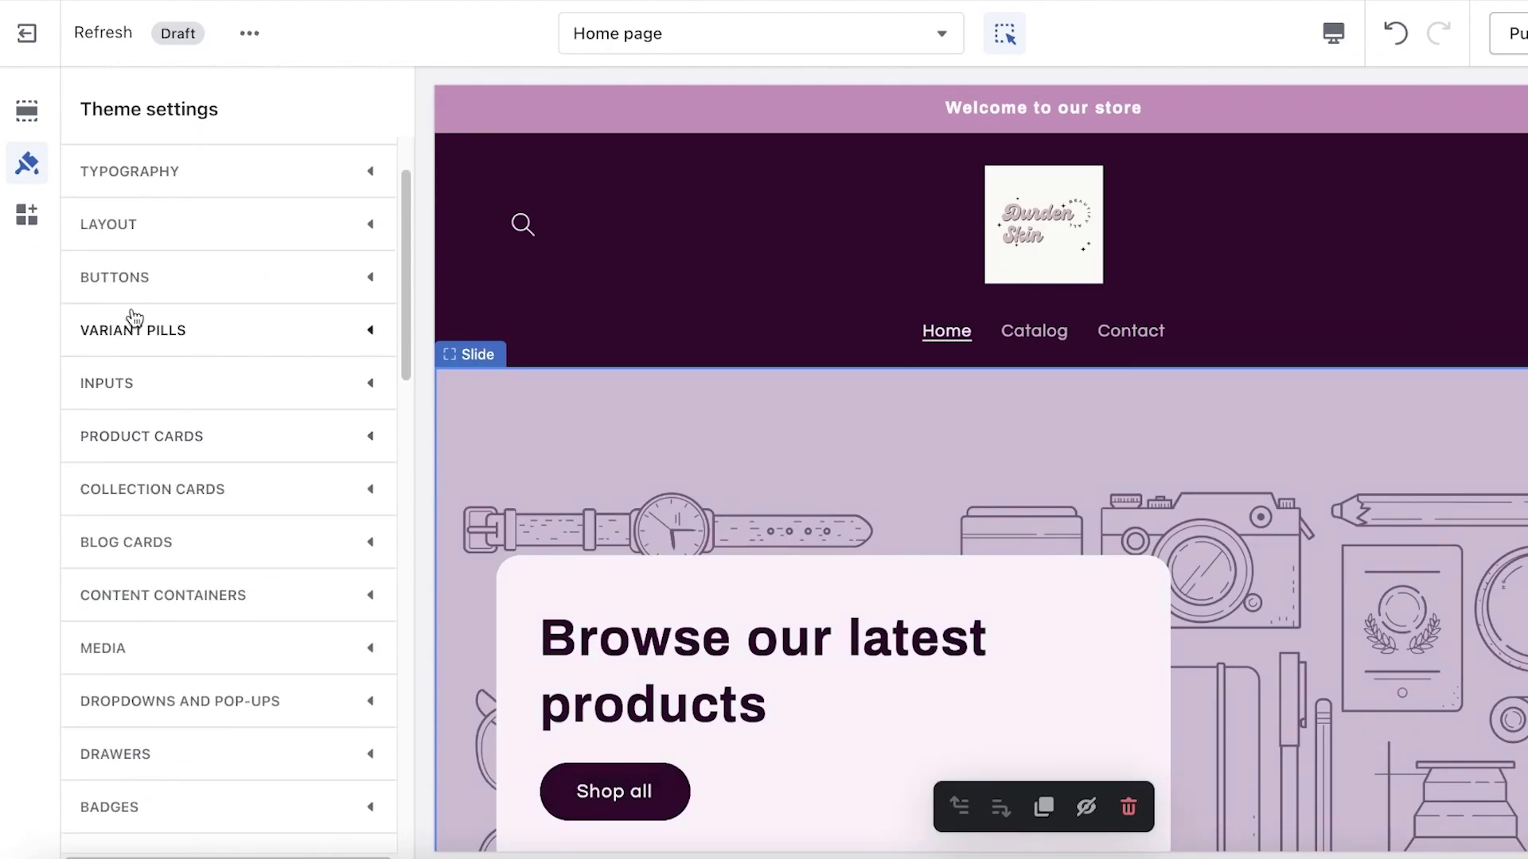
left_click(30, 117)
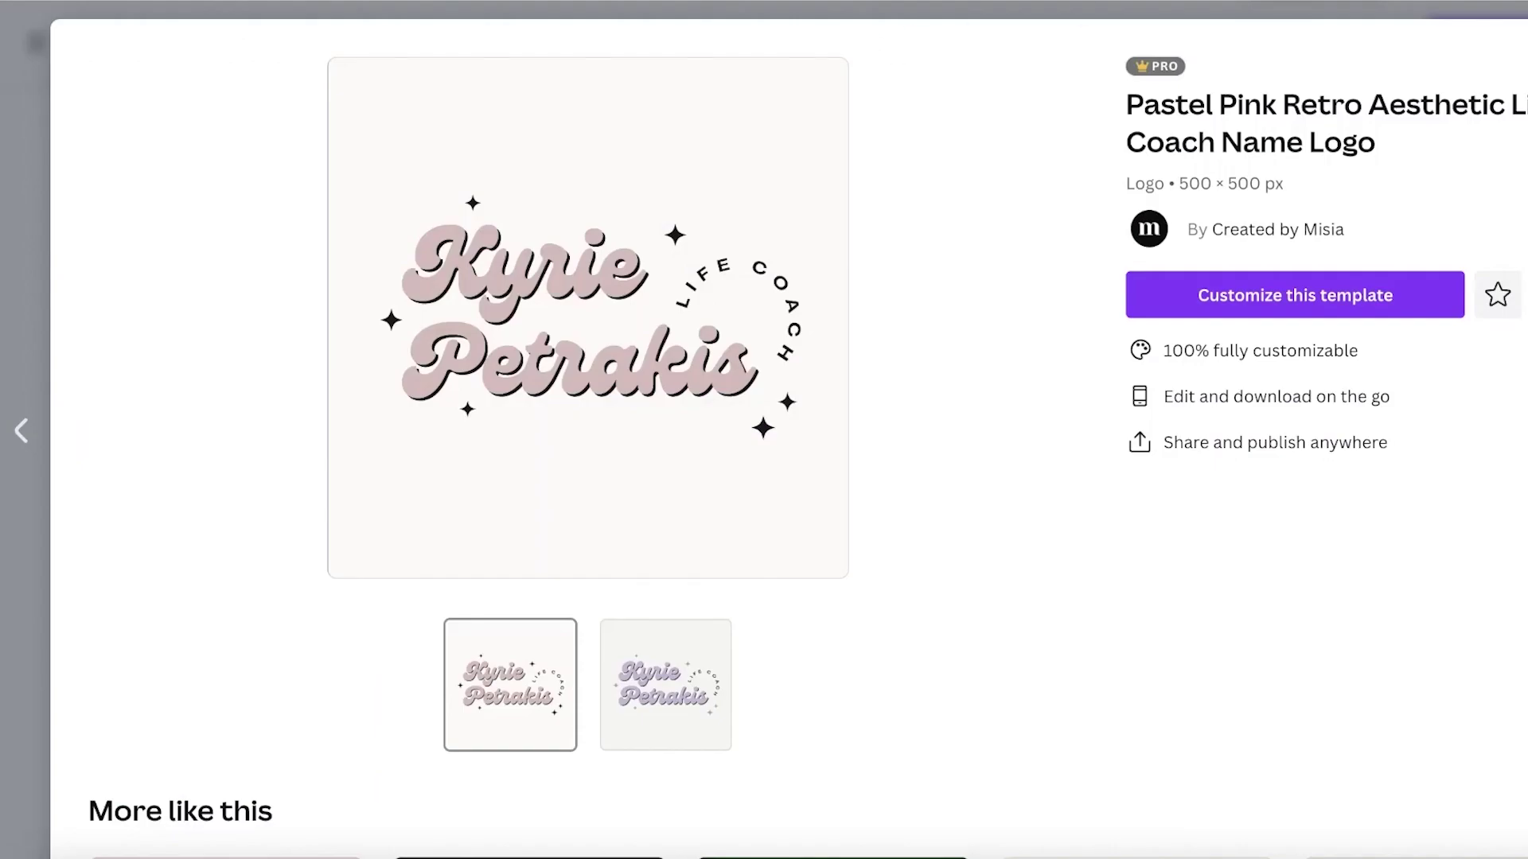
key("Escape")
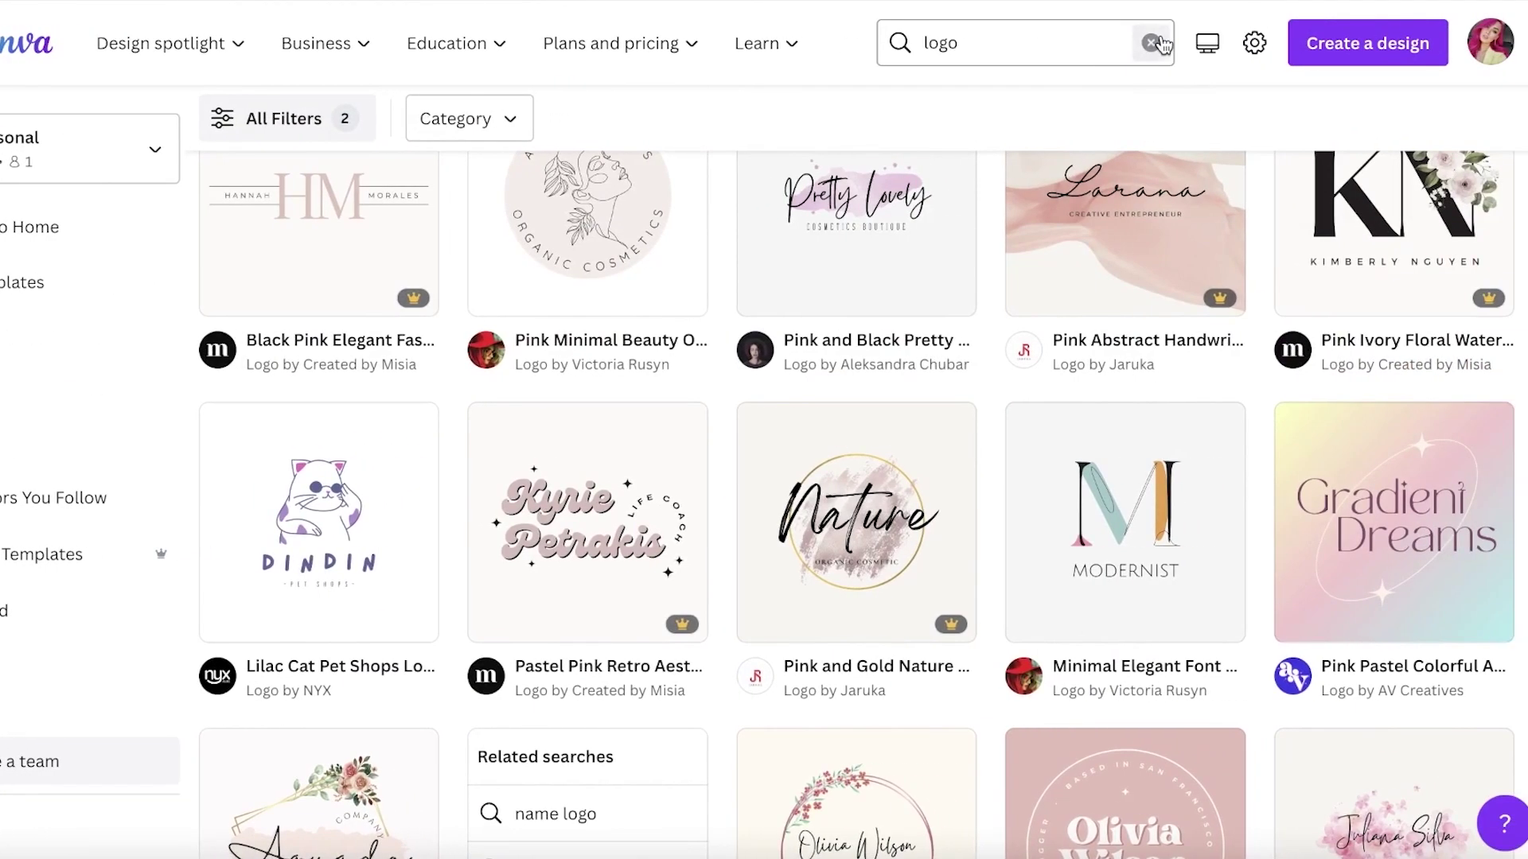
Search Canva templates for 'header' and browse the results
left_click(1251, 41)
type("header")
key("Return")
scroll(563, 437, "down", 5)
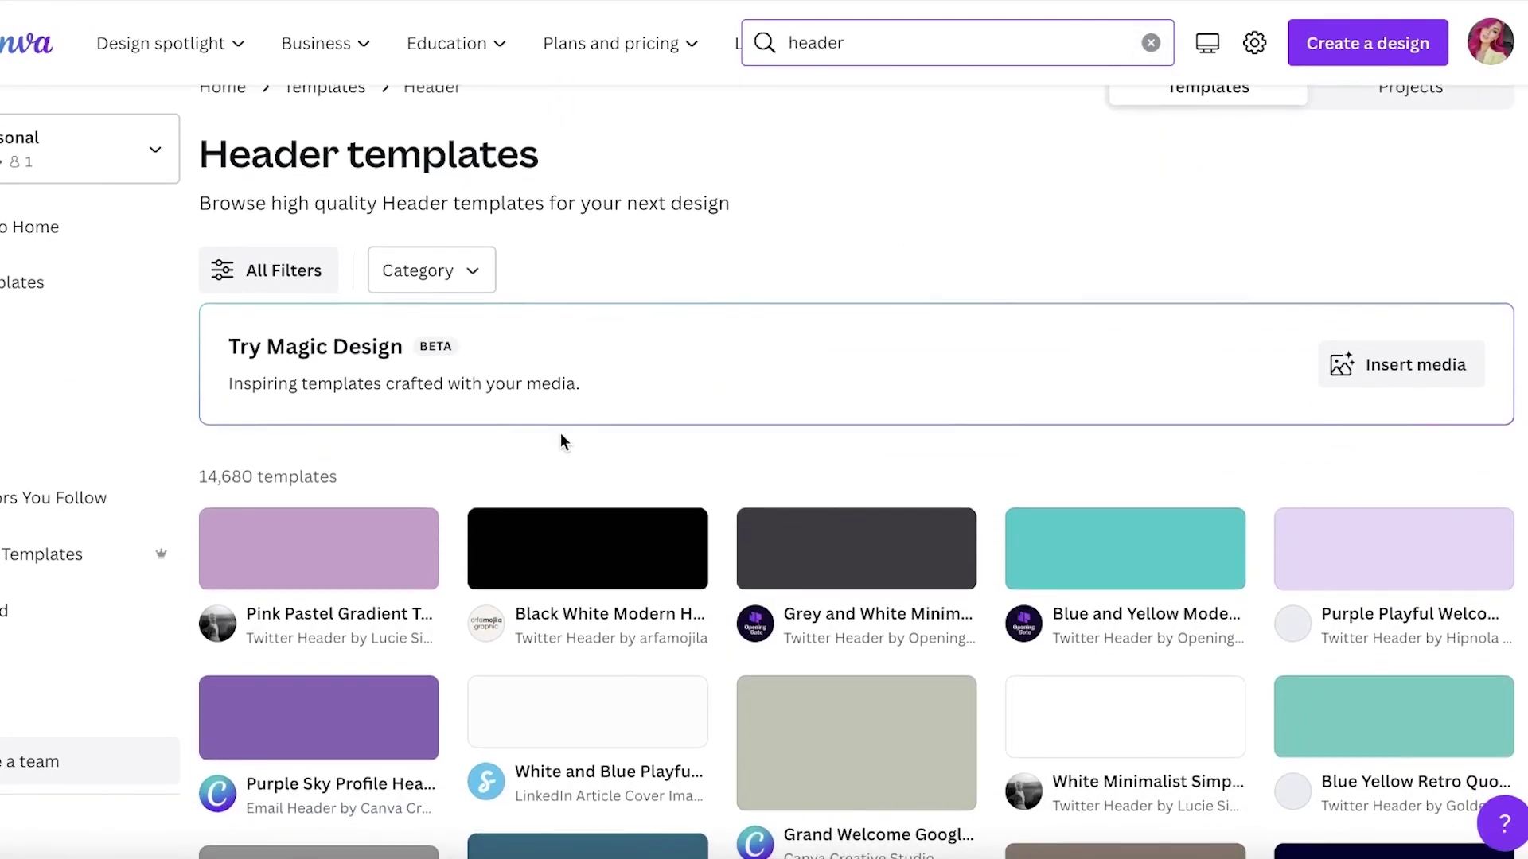
scroll(641, 356, "up", 5)
scroll(640, 355, "down", 5)
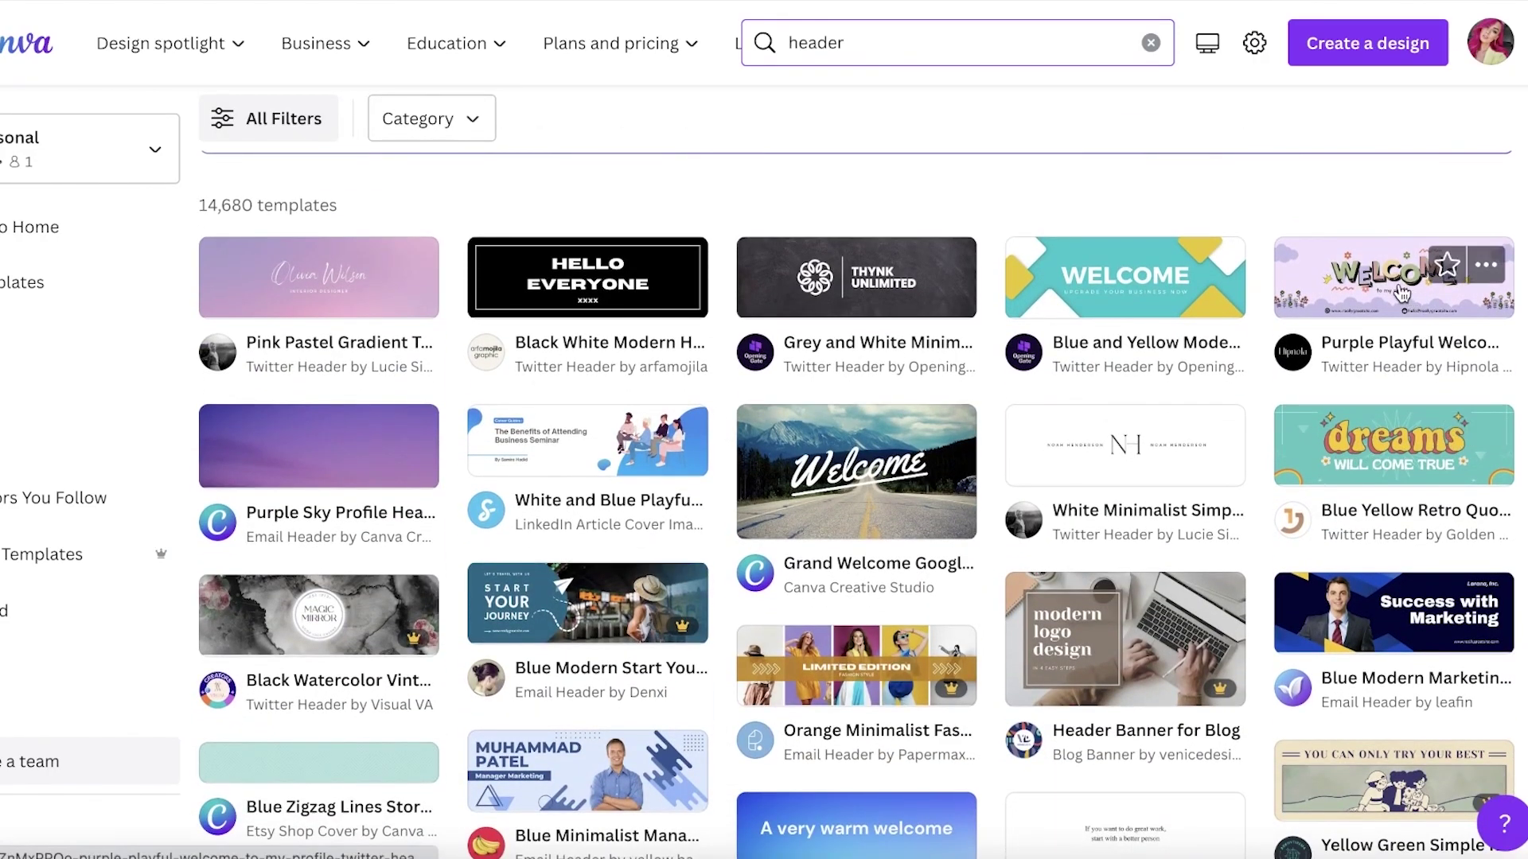
scroll(1214, 422, "down", 3)
scroll(1213, 422, "down", 4)
scroll(1177, 318, "up", 10)
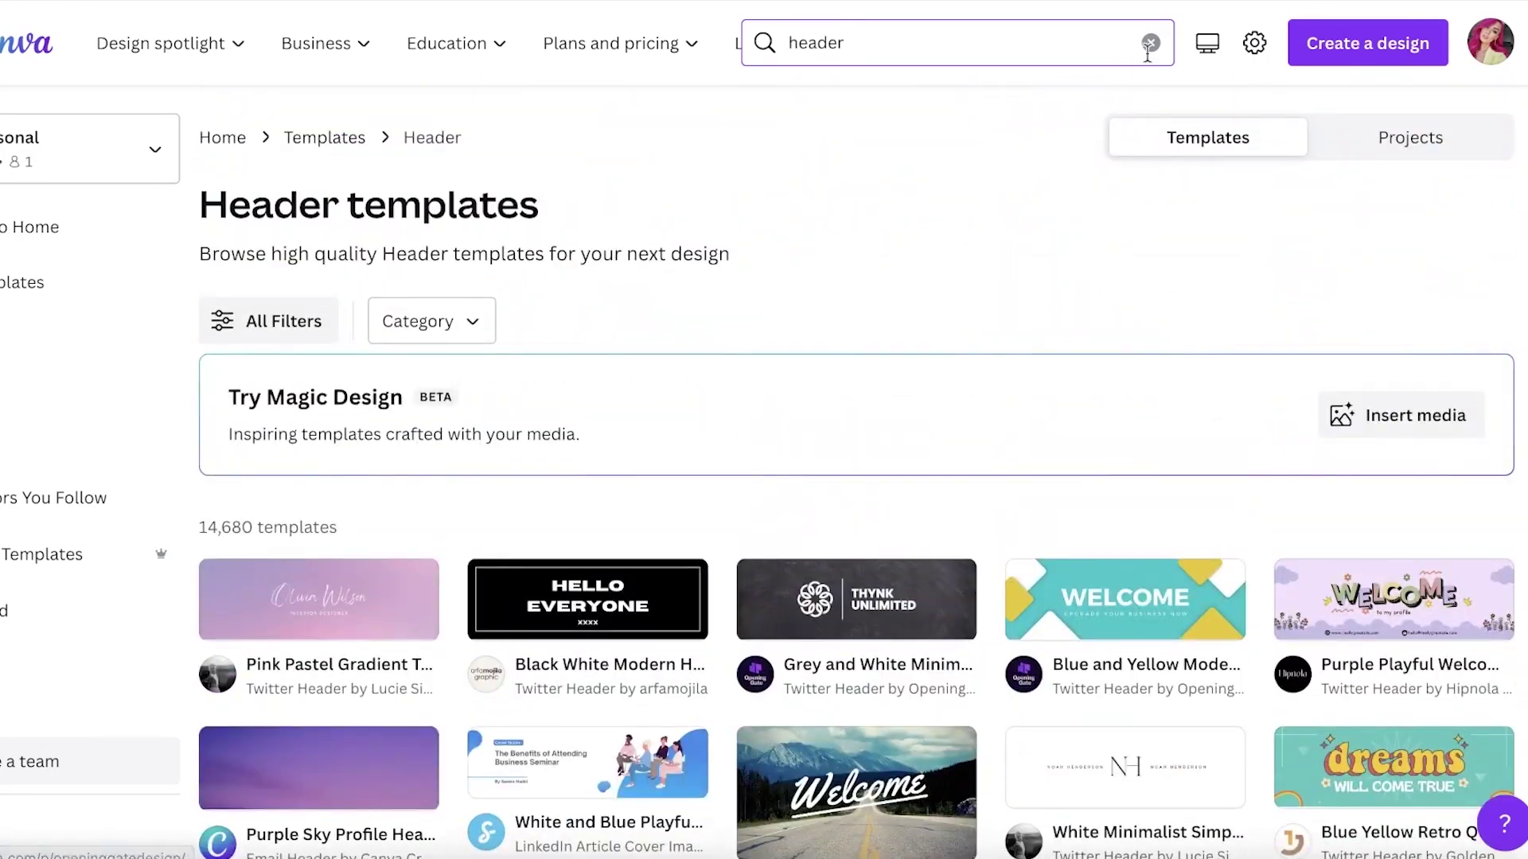
Search 'shop header' and open the Pastel Gradient Happy Shopping template
left_click(1151, 42)
type("e")
key("BackSpace")
type("shop header")
key("Return")
scroll(785, 433, "down", 3)
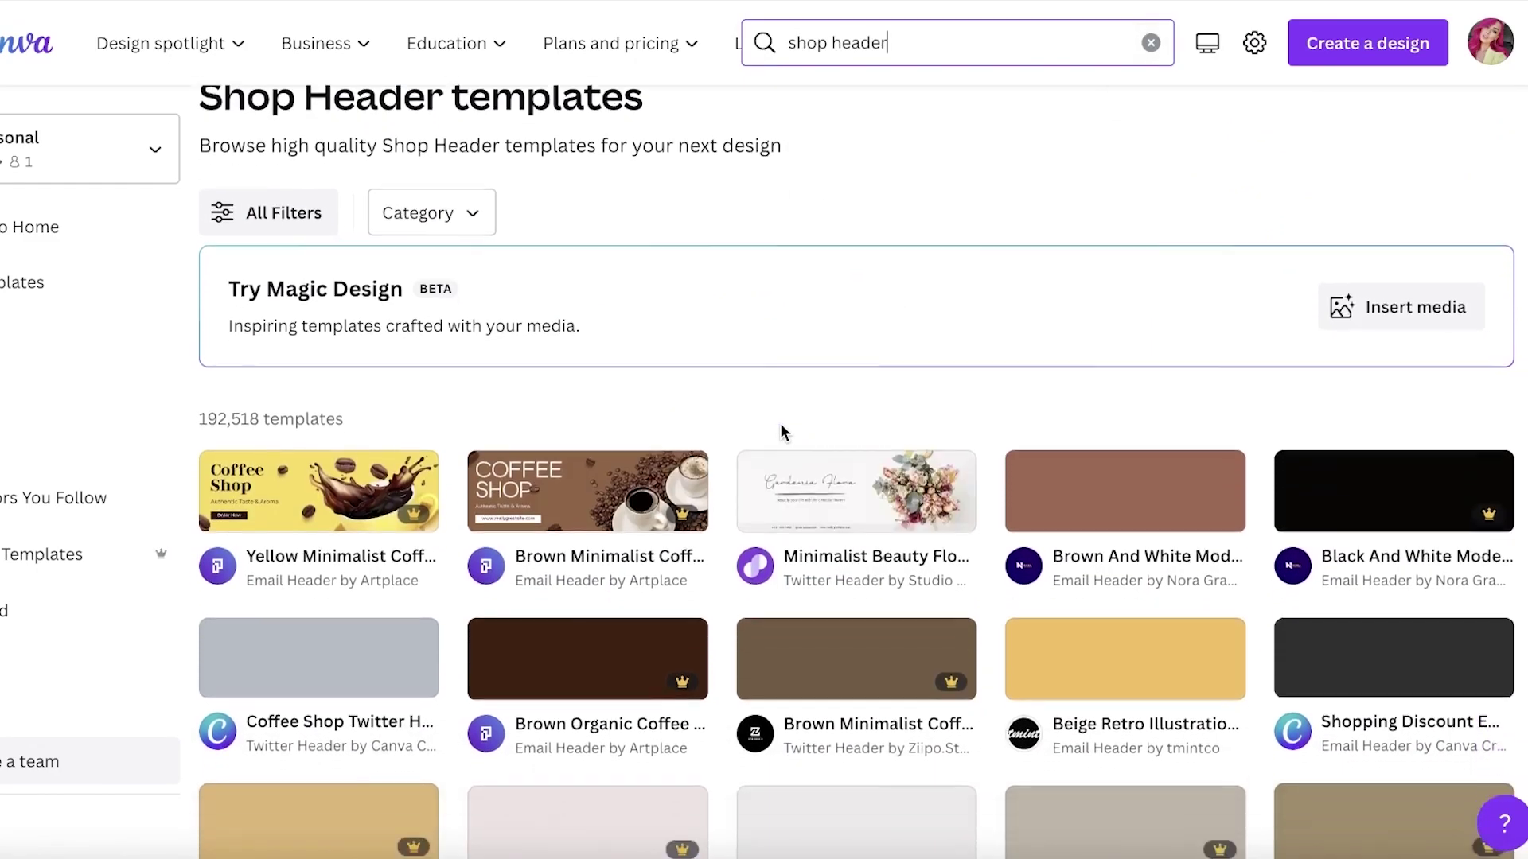
scroll(710, 431, "down", 5)
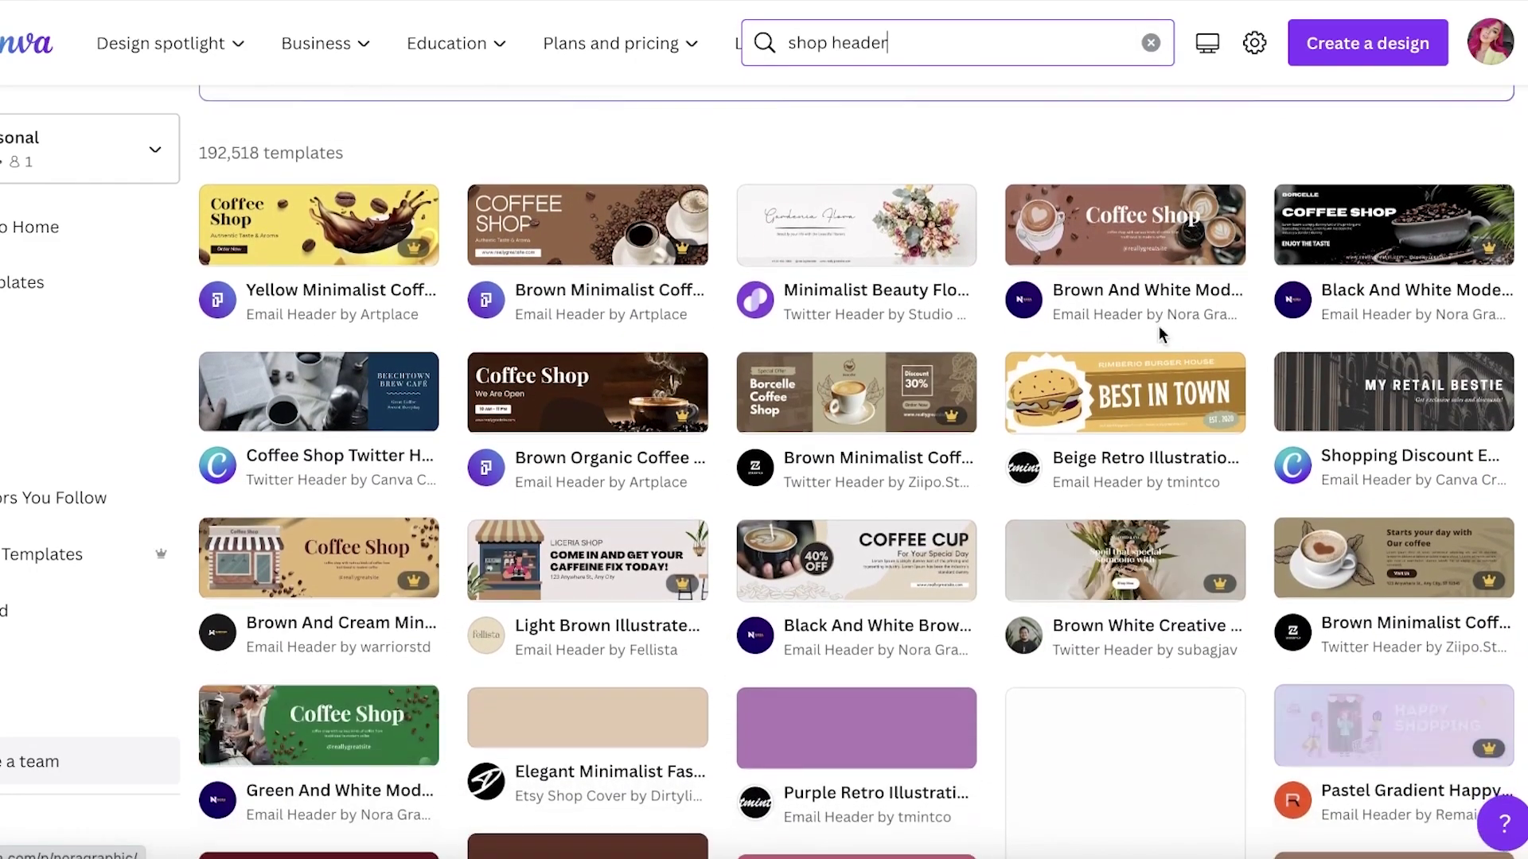
scroll(711, 430, "down", 1)
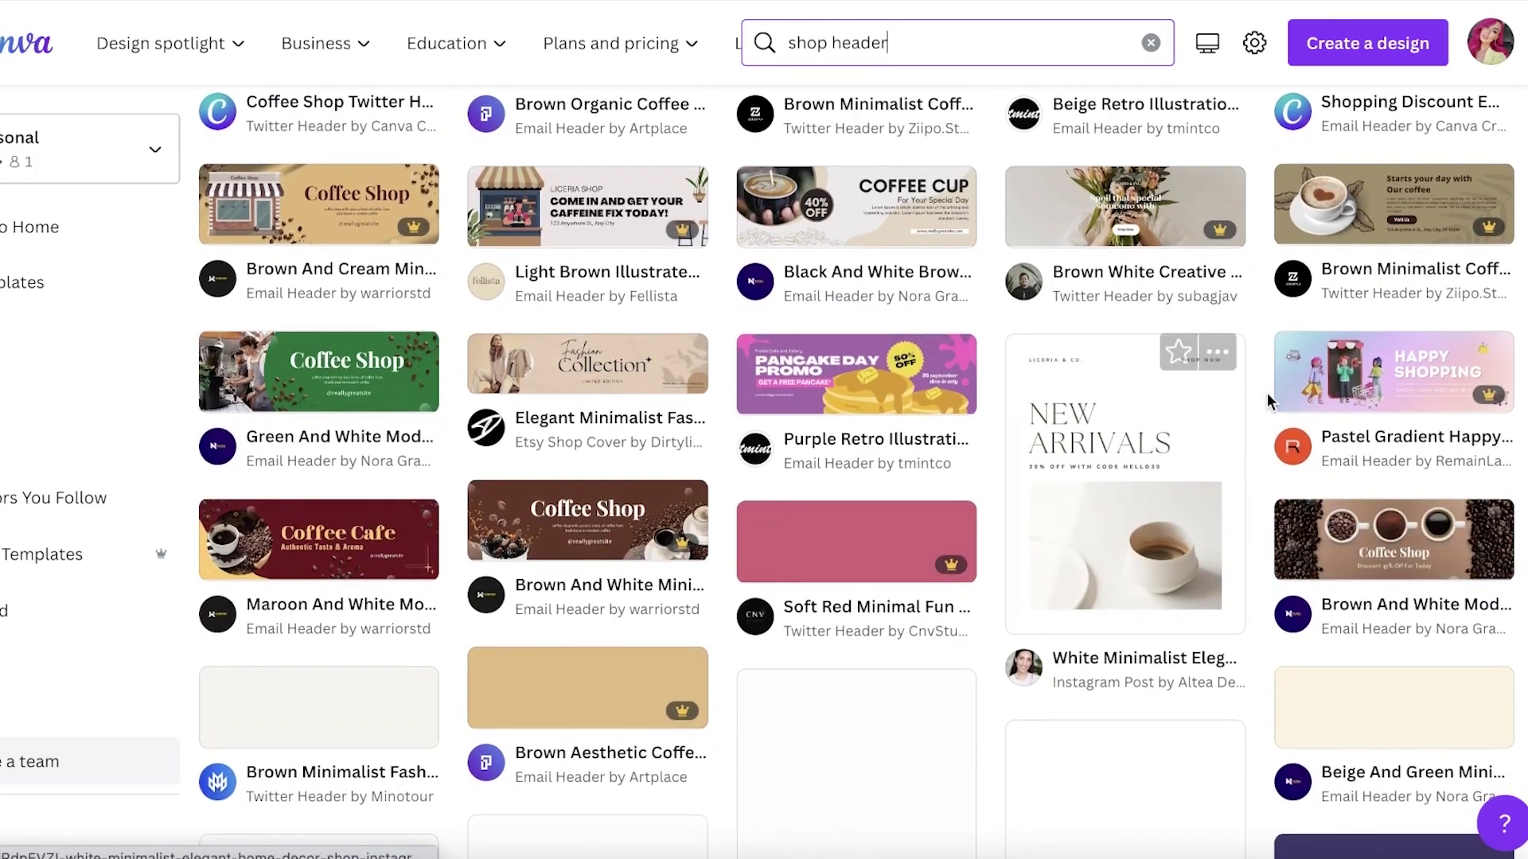
scroll(1345, 402, "down", 1)
scroll(1369, 359, "down", 1)
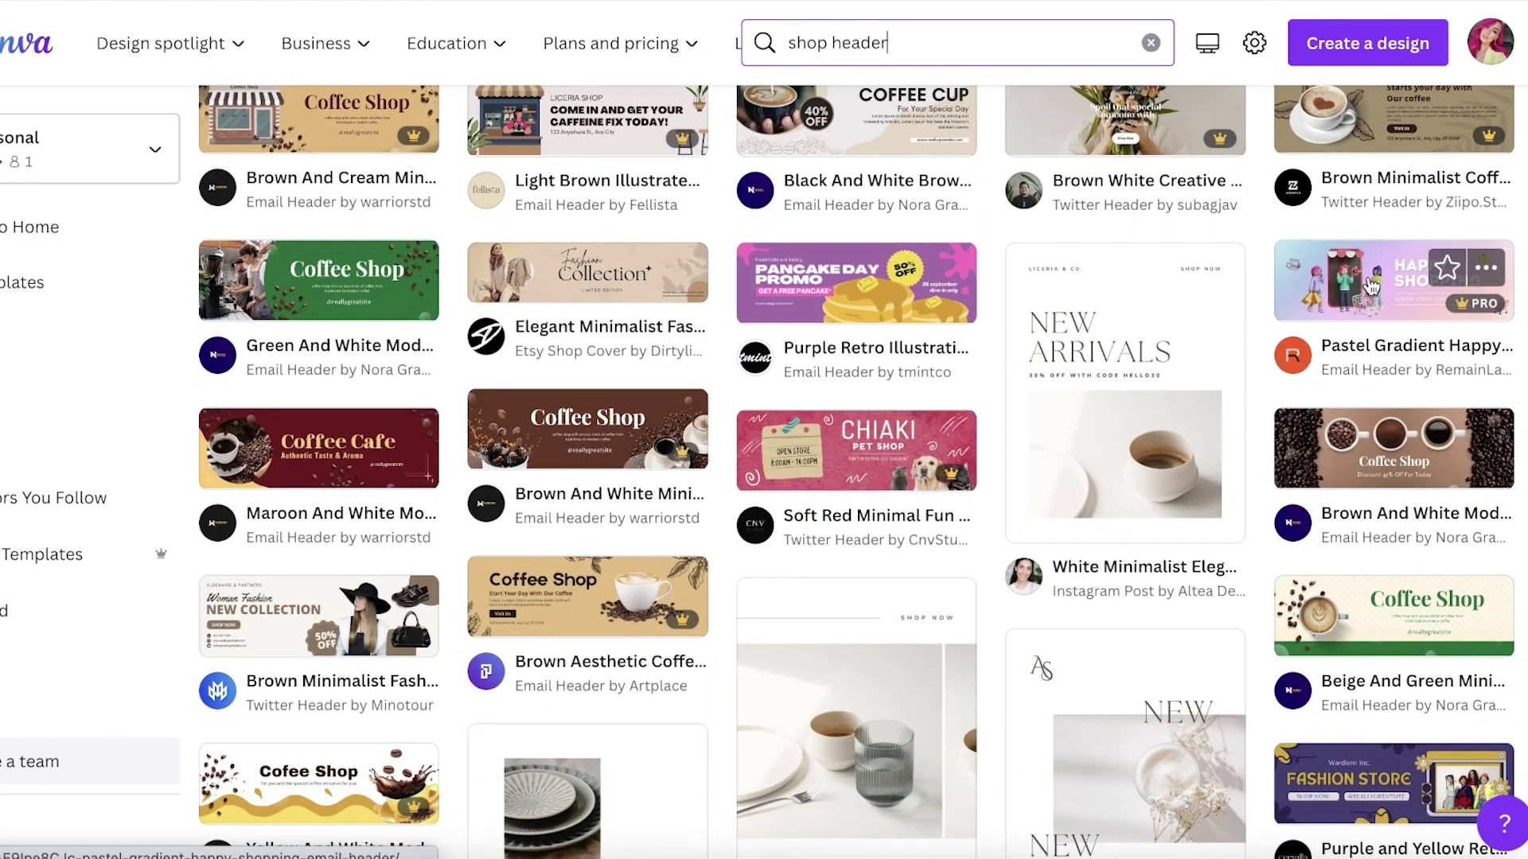
scroll(1370, 287, "down", 4)
scroll(1382, 300, "up", 5)
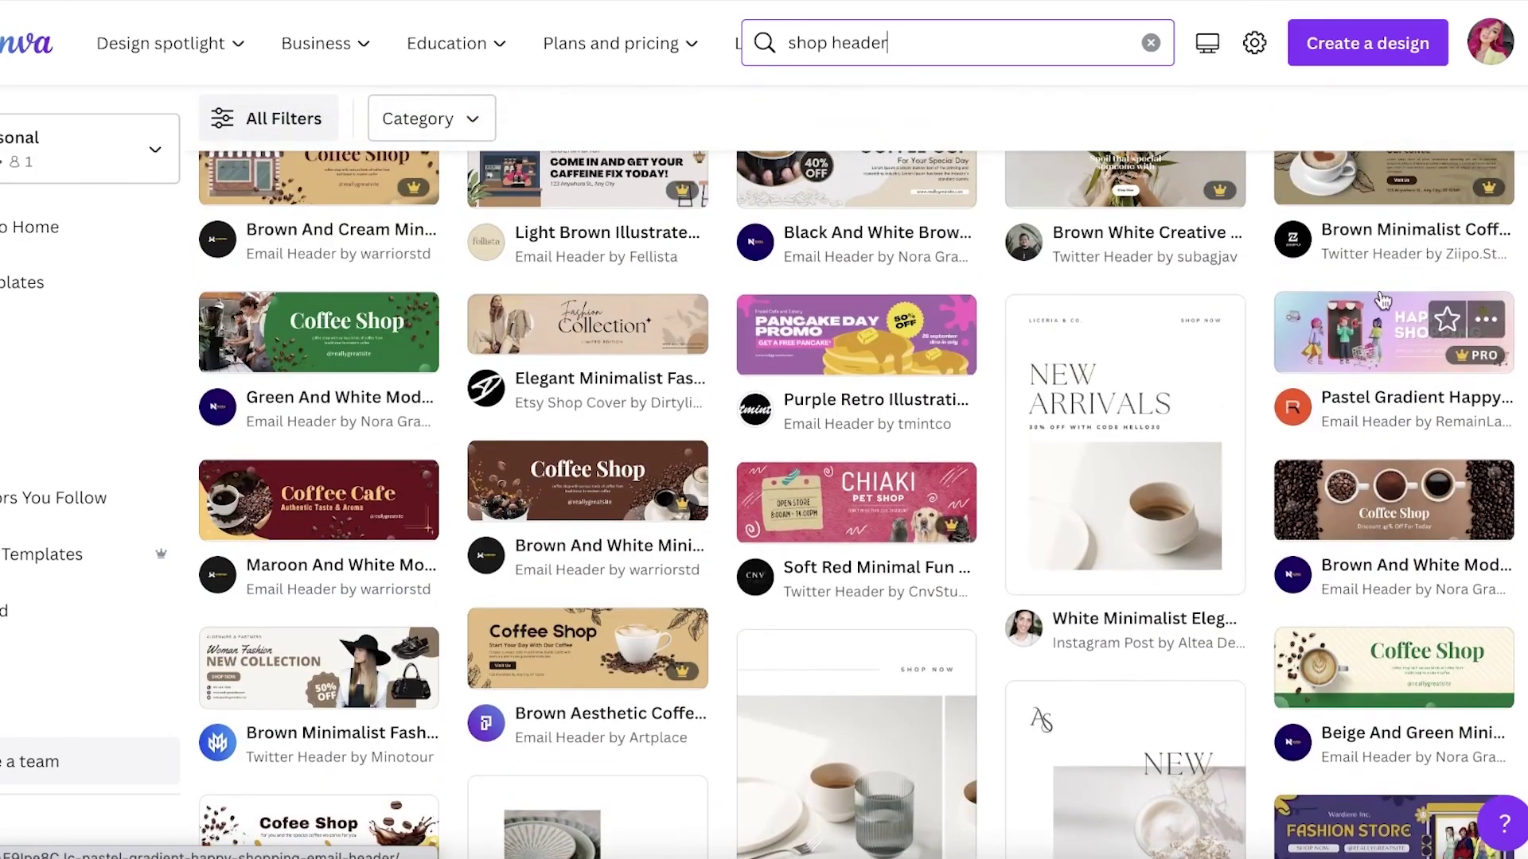
left_click(1385, 342)
Customize the Happy Shopping template and delete its discount subtitle
left_click(1228, 293)
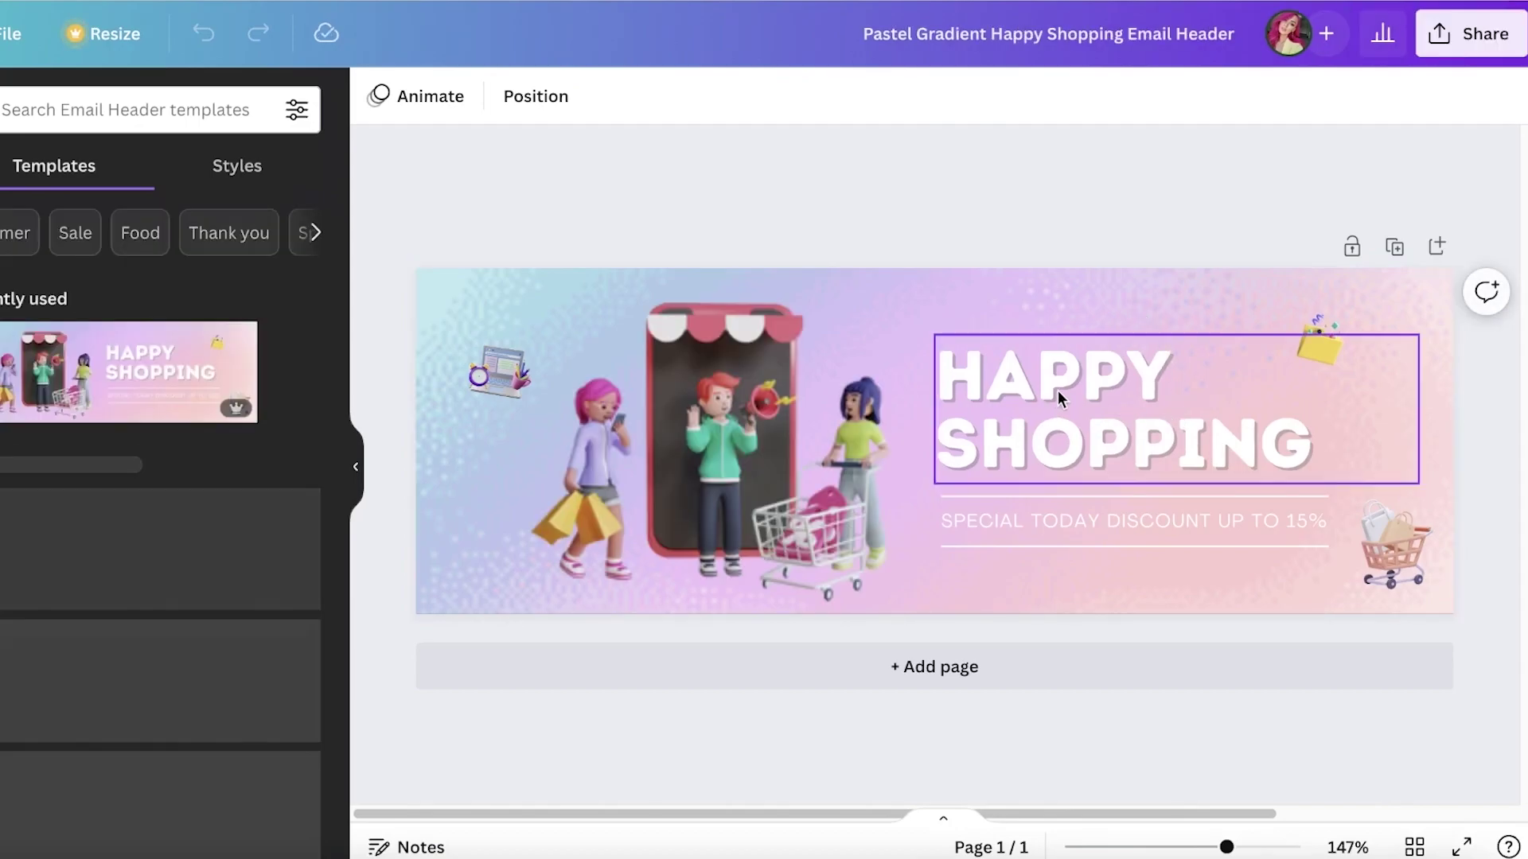
left_click(1032, 519)
key("Delete")
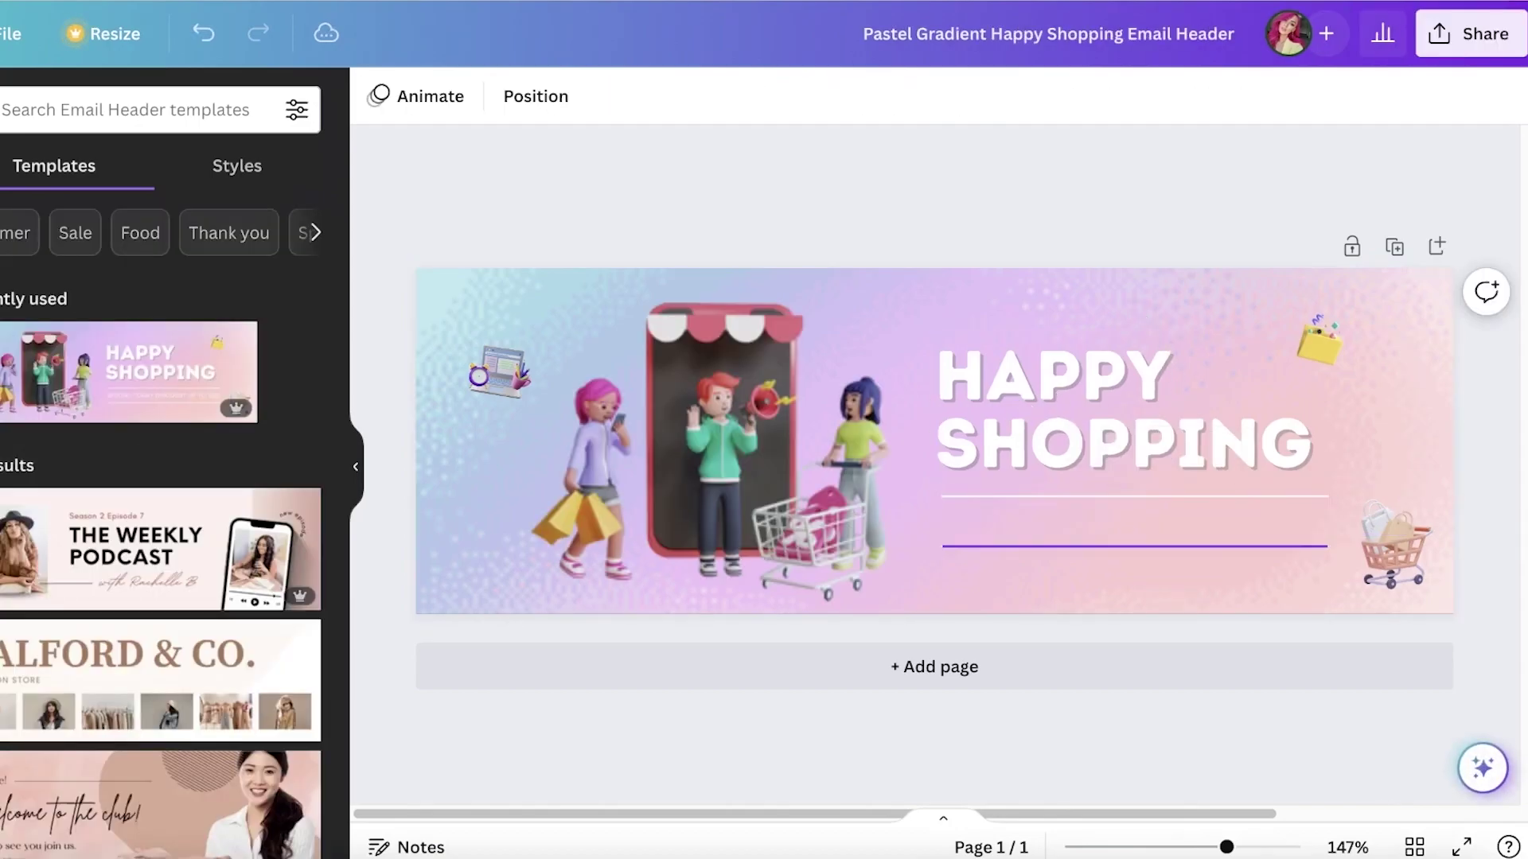
Download the banner as a PNG
left_click(1471, 33)
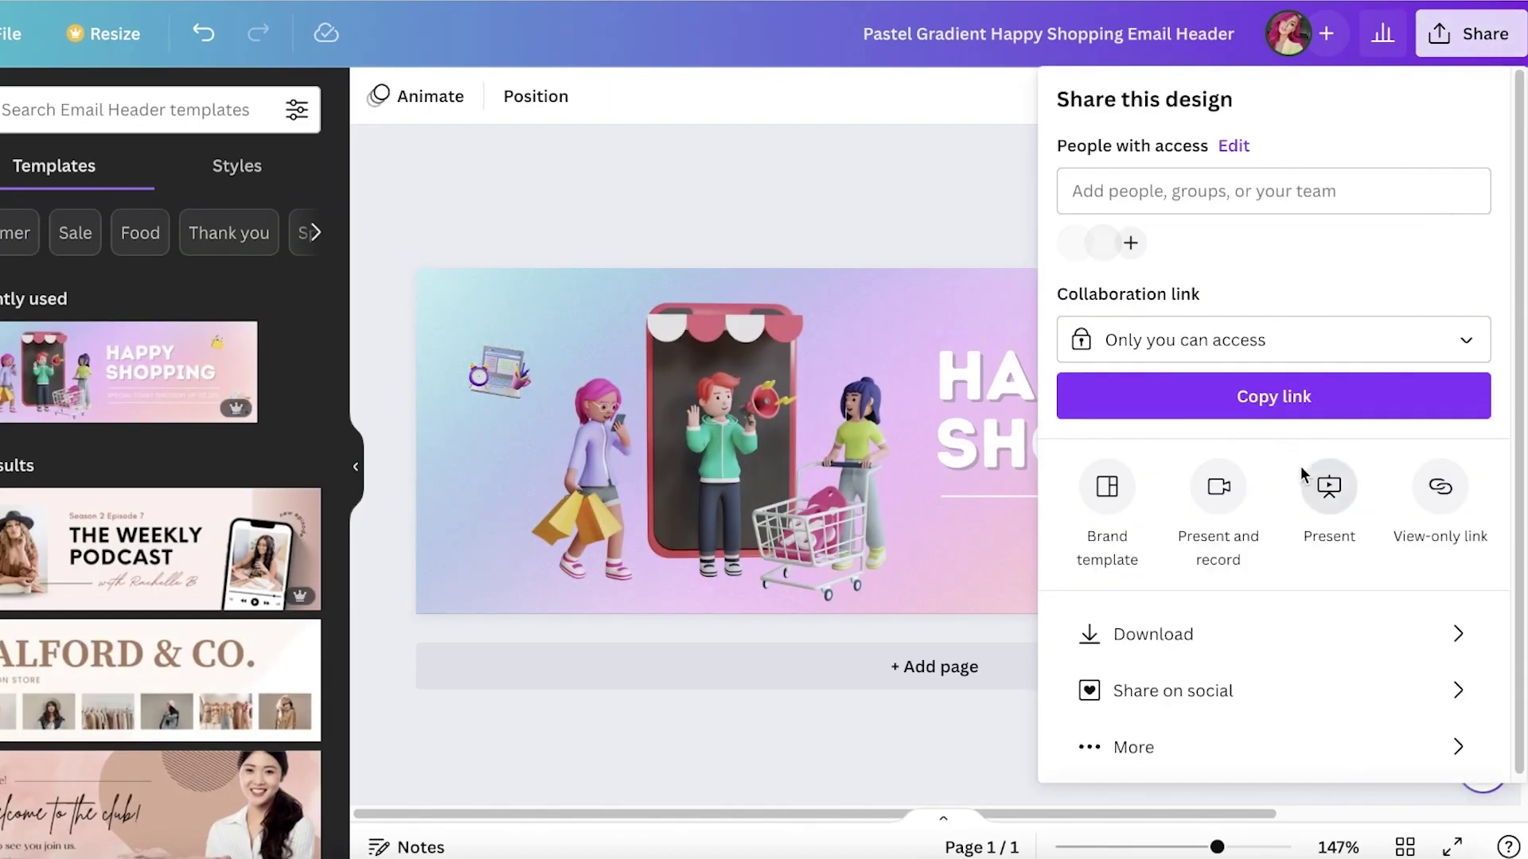
left_click(1153, 634)
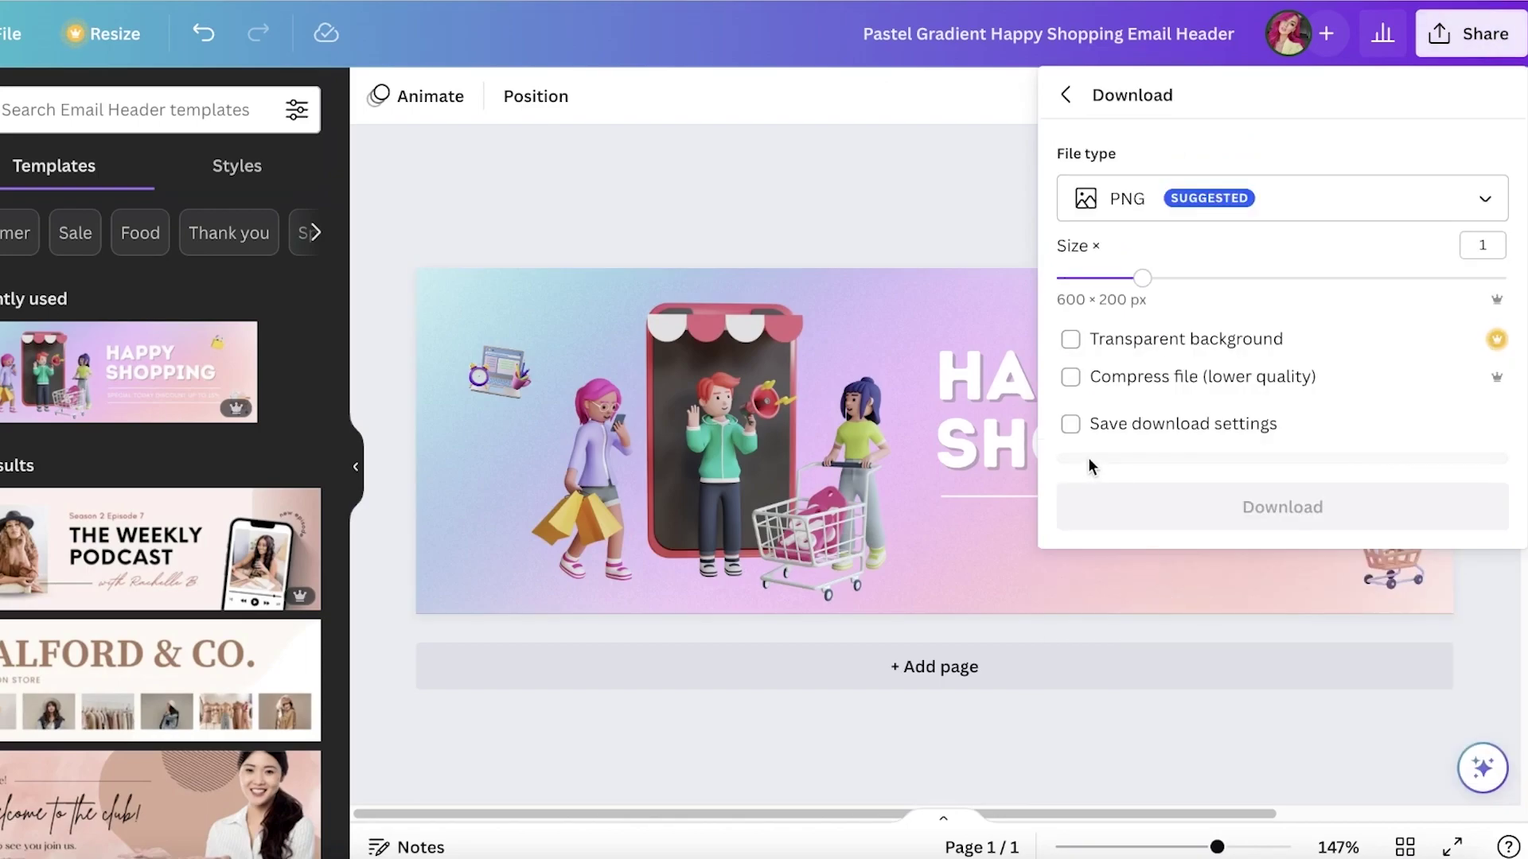
left_click(1192, 514)
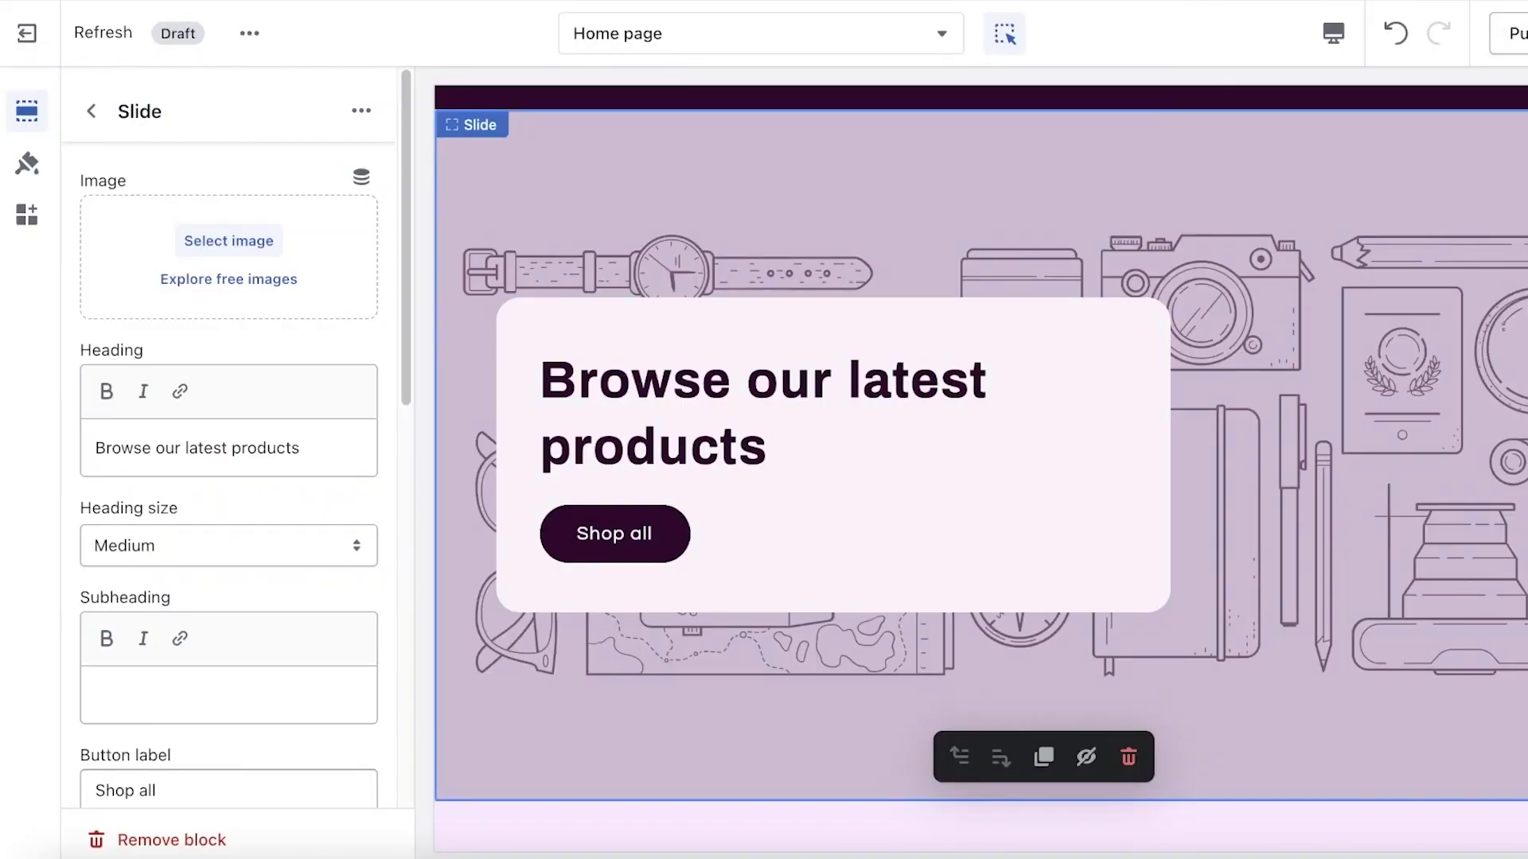
Drop the downloaded Happy Shopping PNG into the slide's Image box and reopen the slideshow settings
left_click_drag(1353, 79, 159, 370)
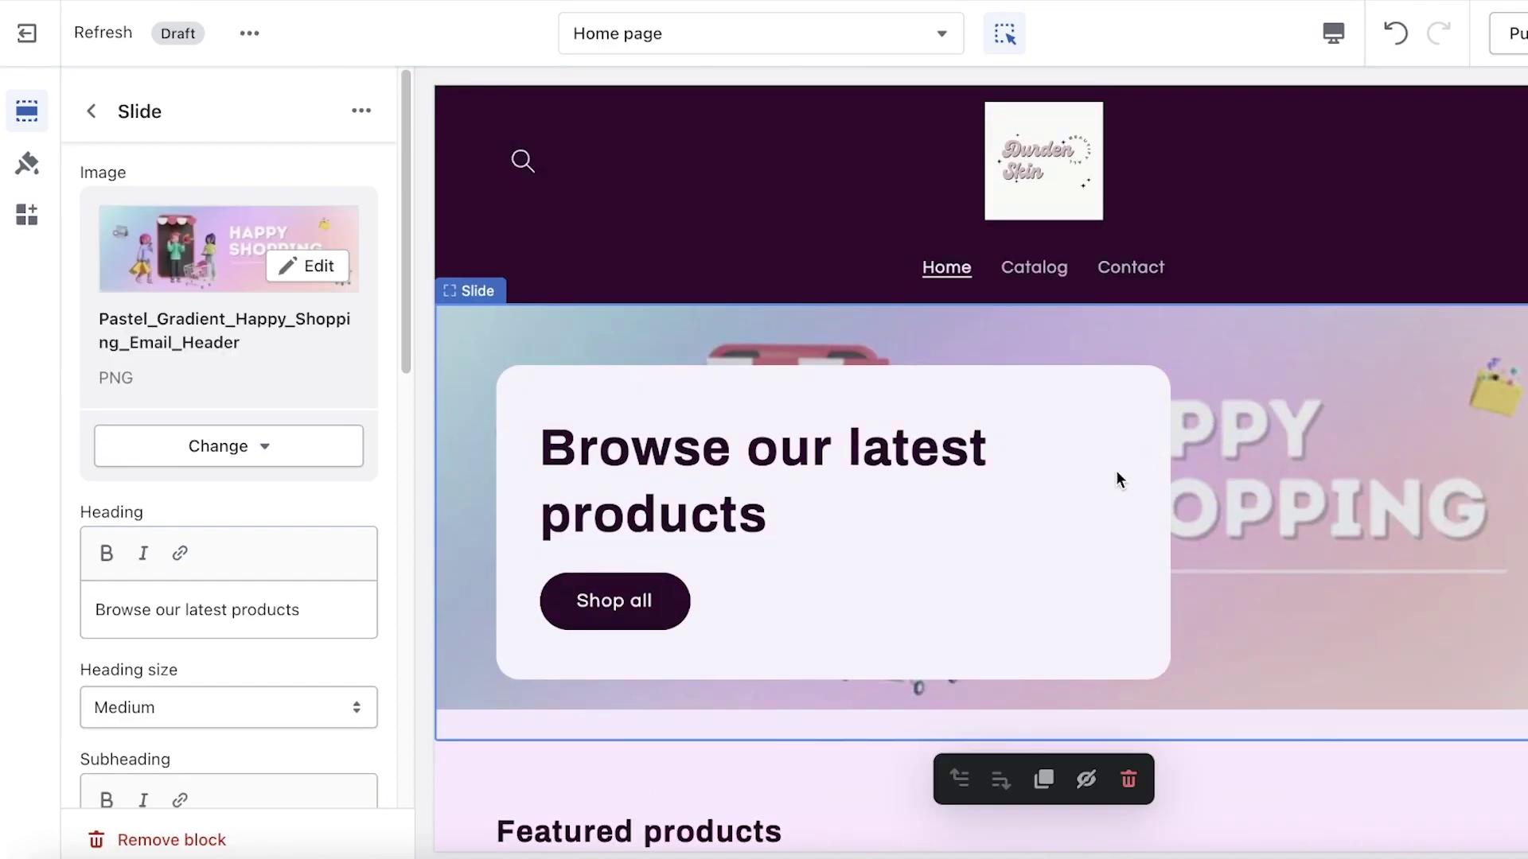
left_click(800, 471)
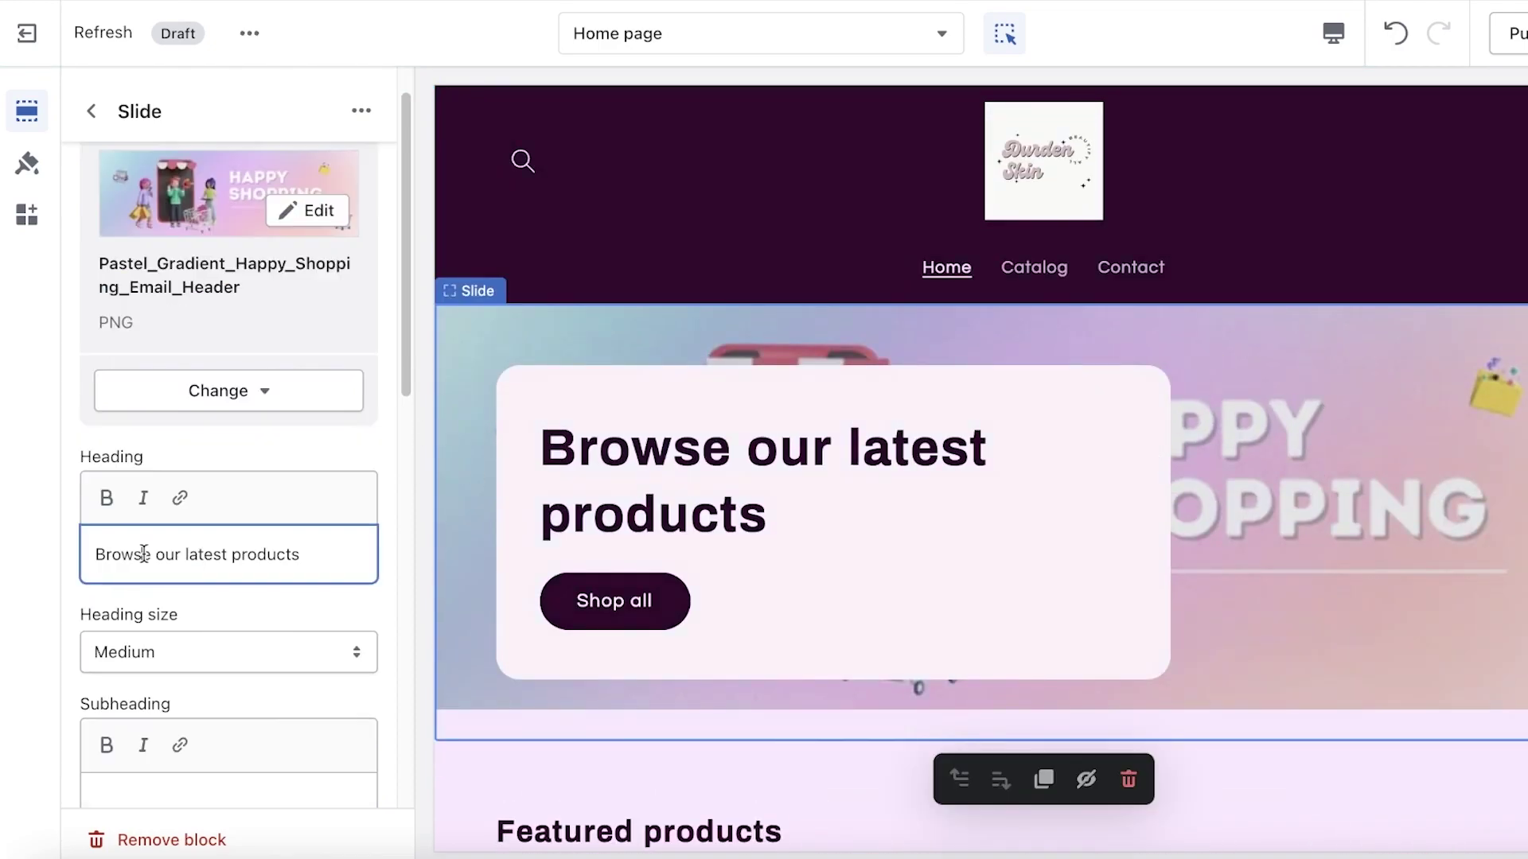
scroll(1313, 404, "down", 3)
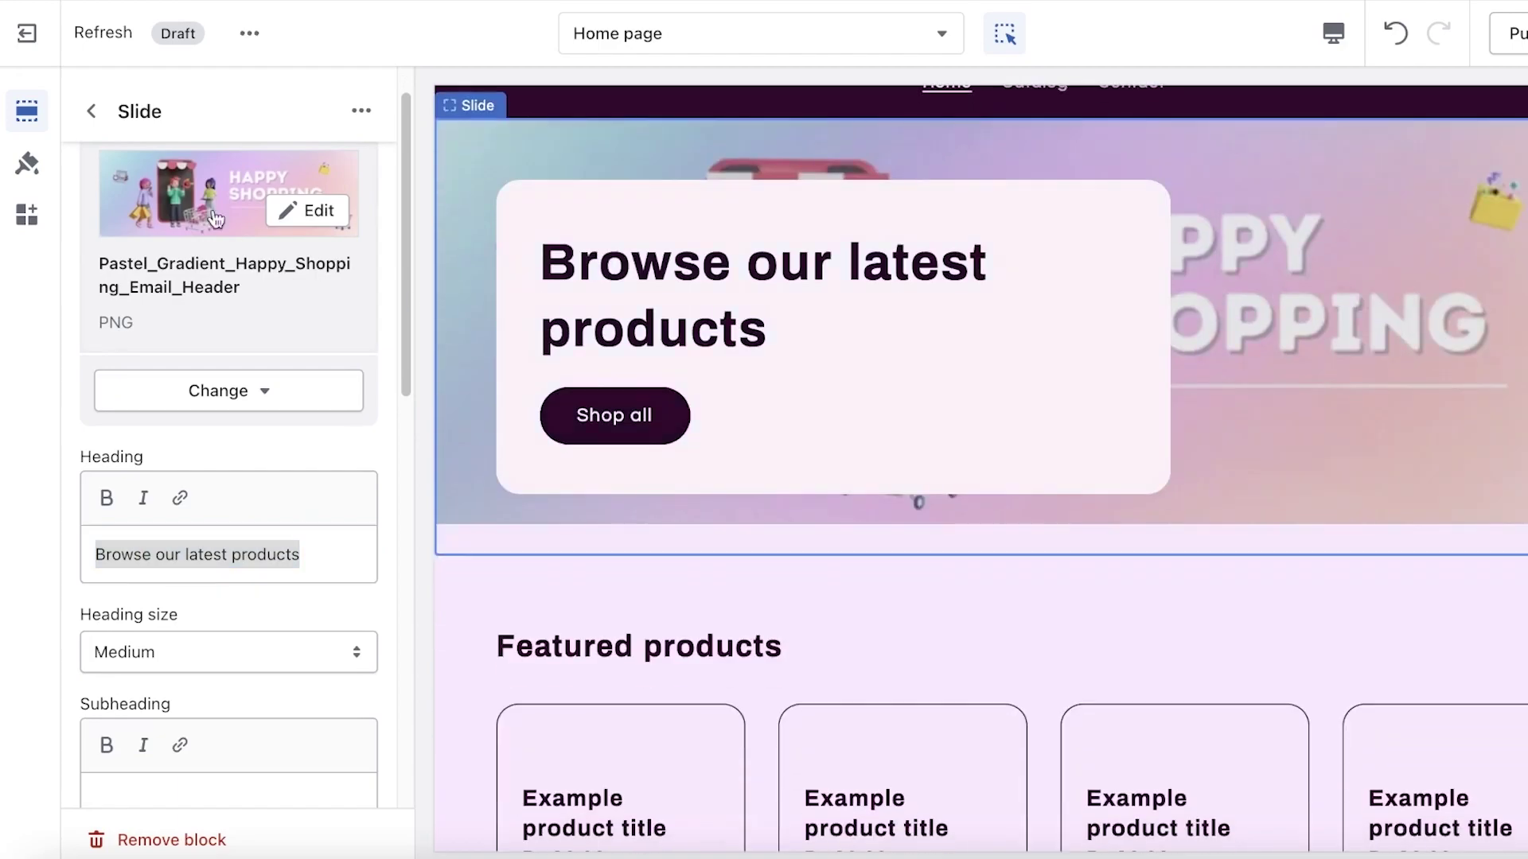
left_click(90, 110)
left_click(178, 455)
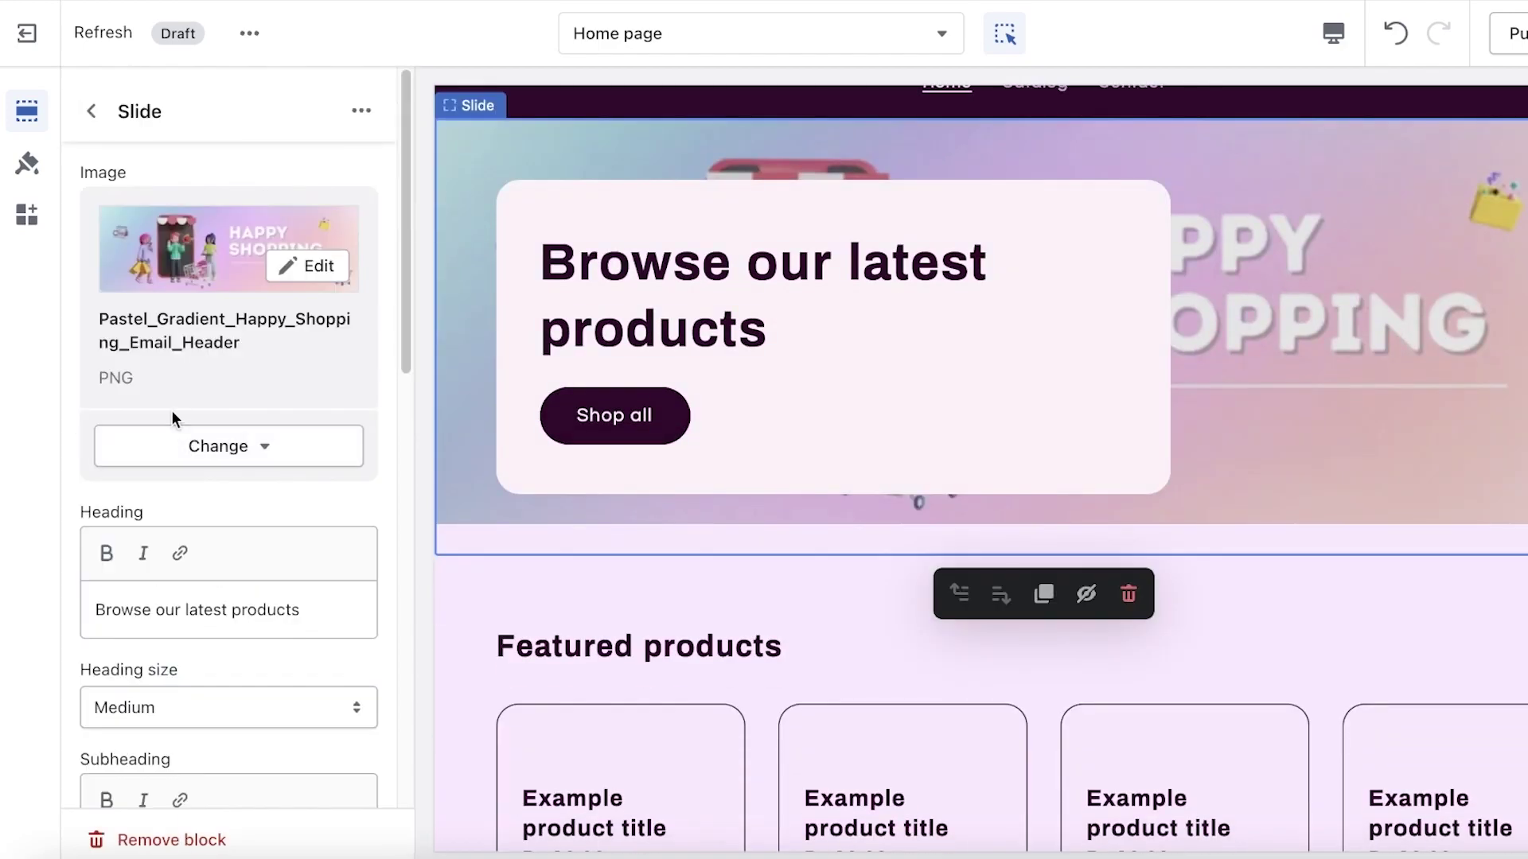
left_click(90, 110)
left_click(168, 414)
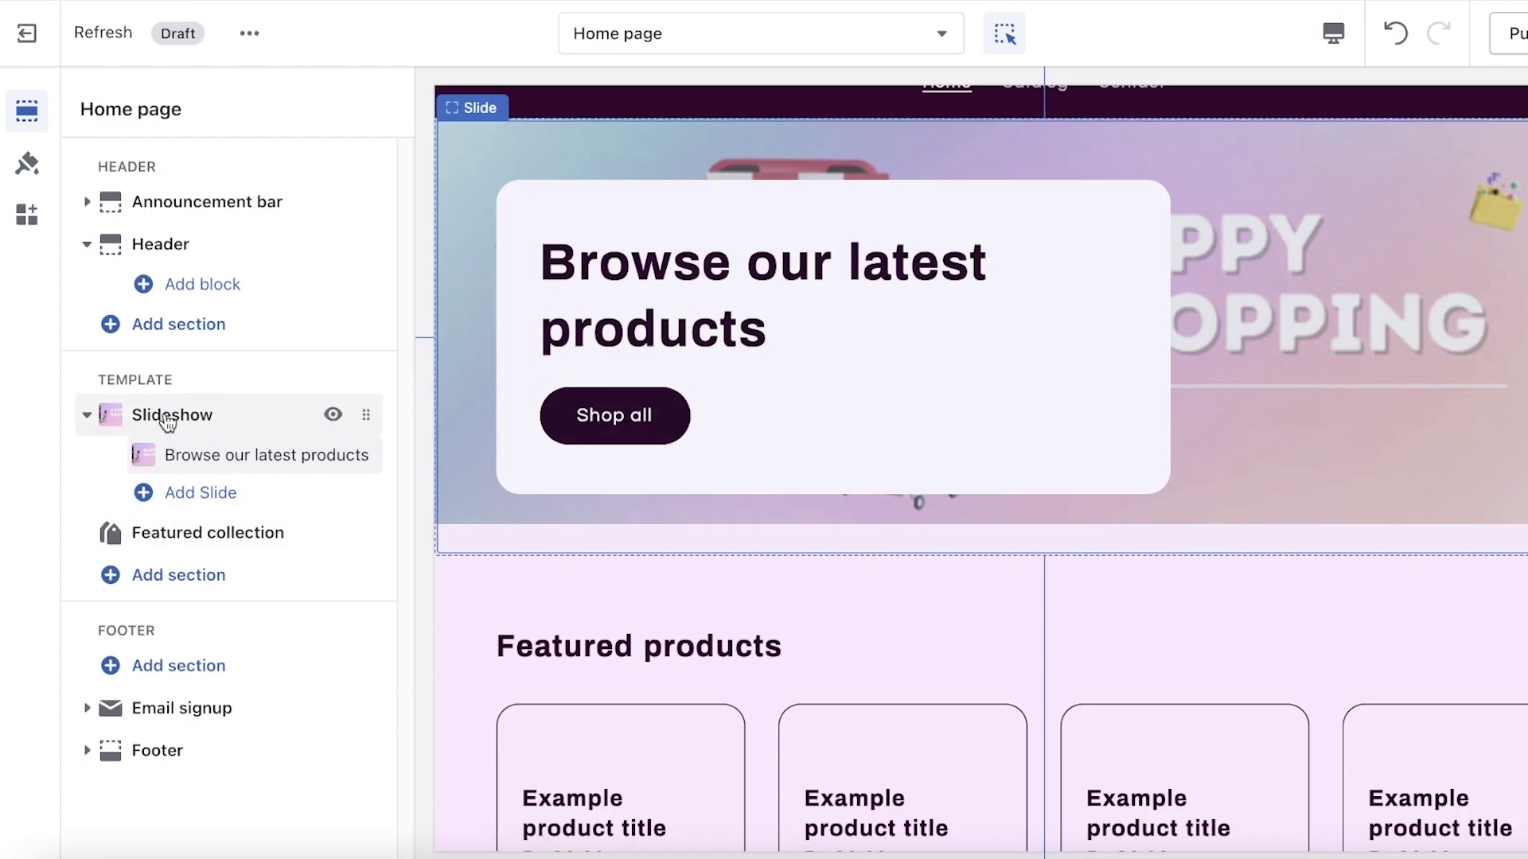
Open the slide's settings and set the heading size to Small
left_click(760, 316)
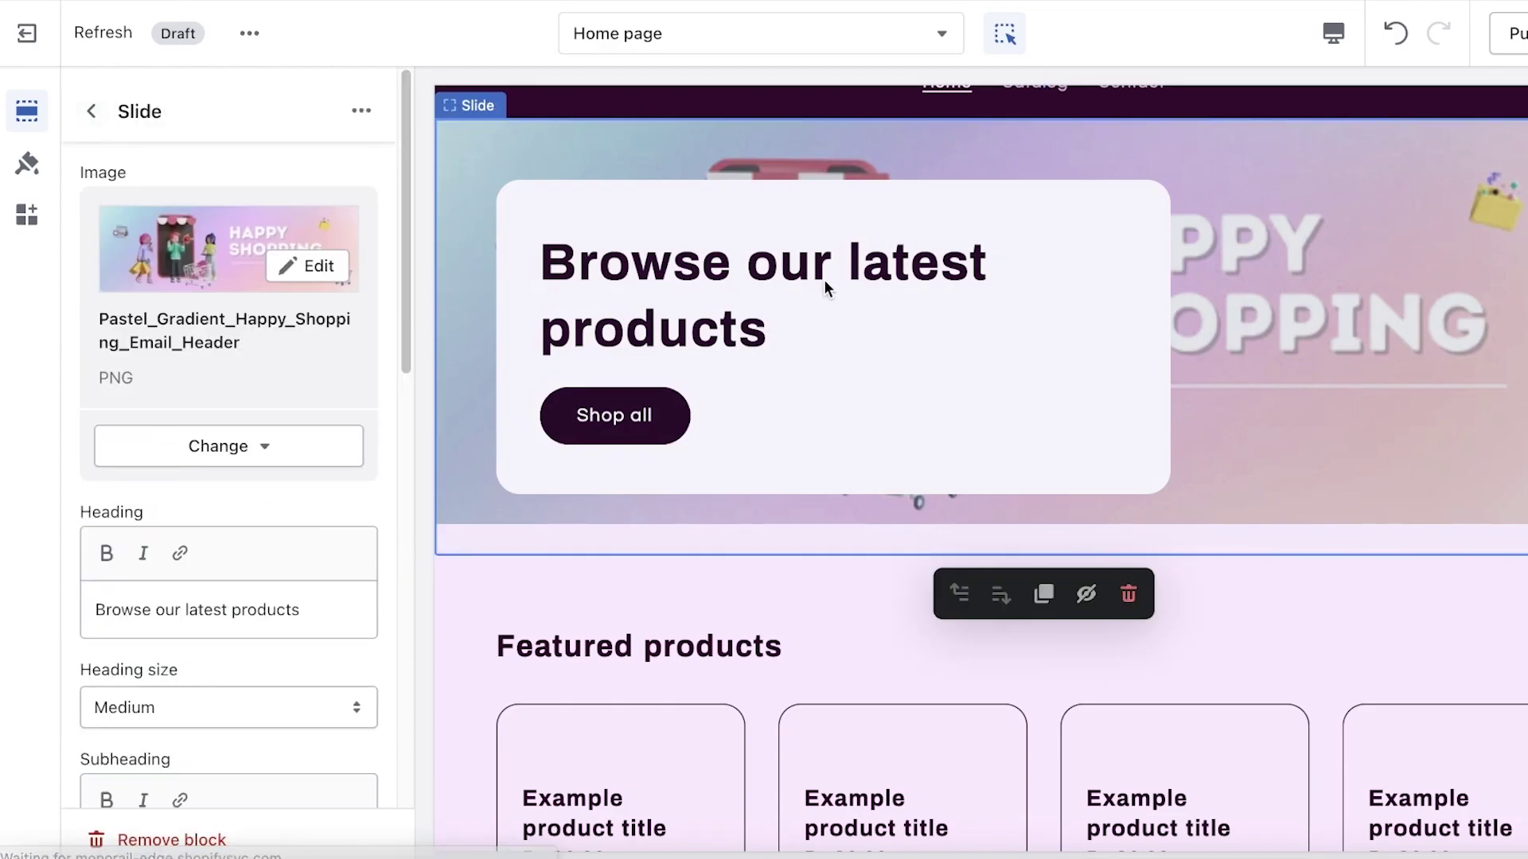
left_click(91, 111)
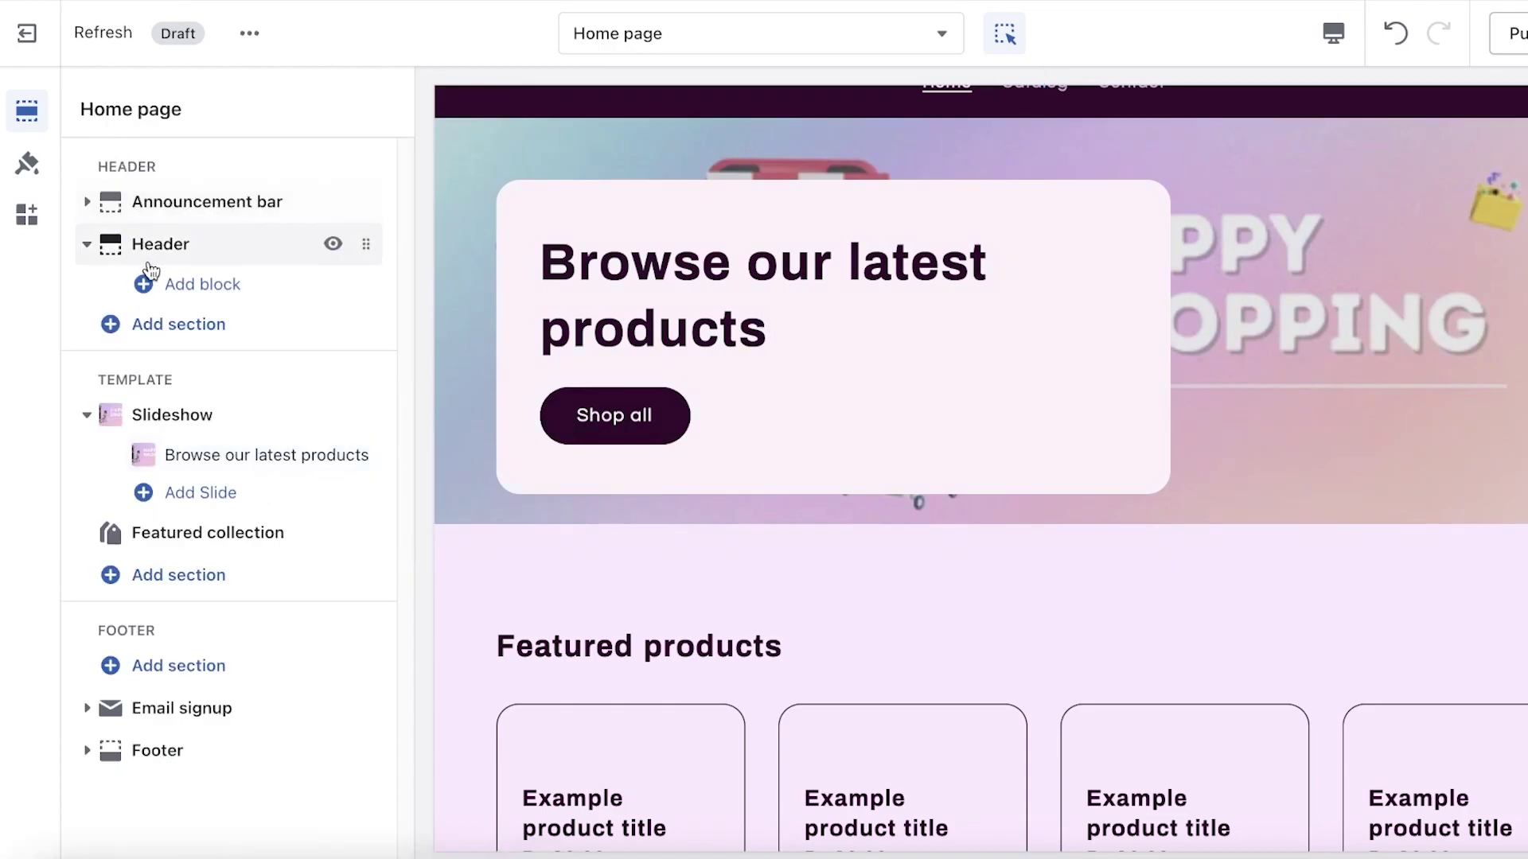
left_click(1149, 389)
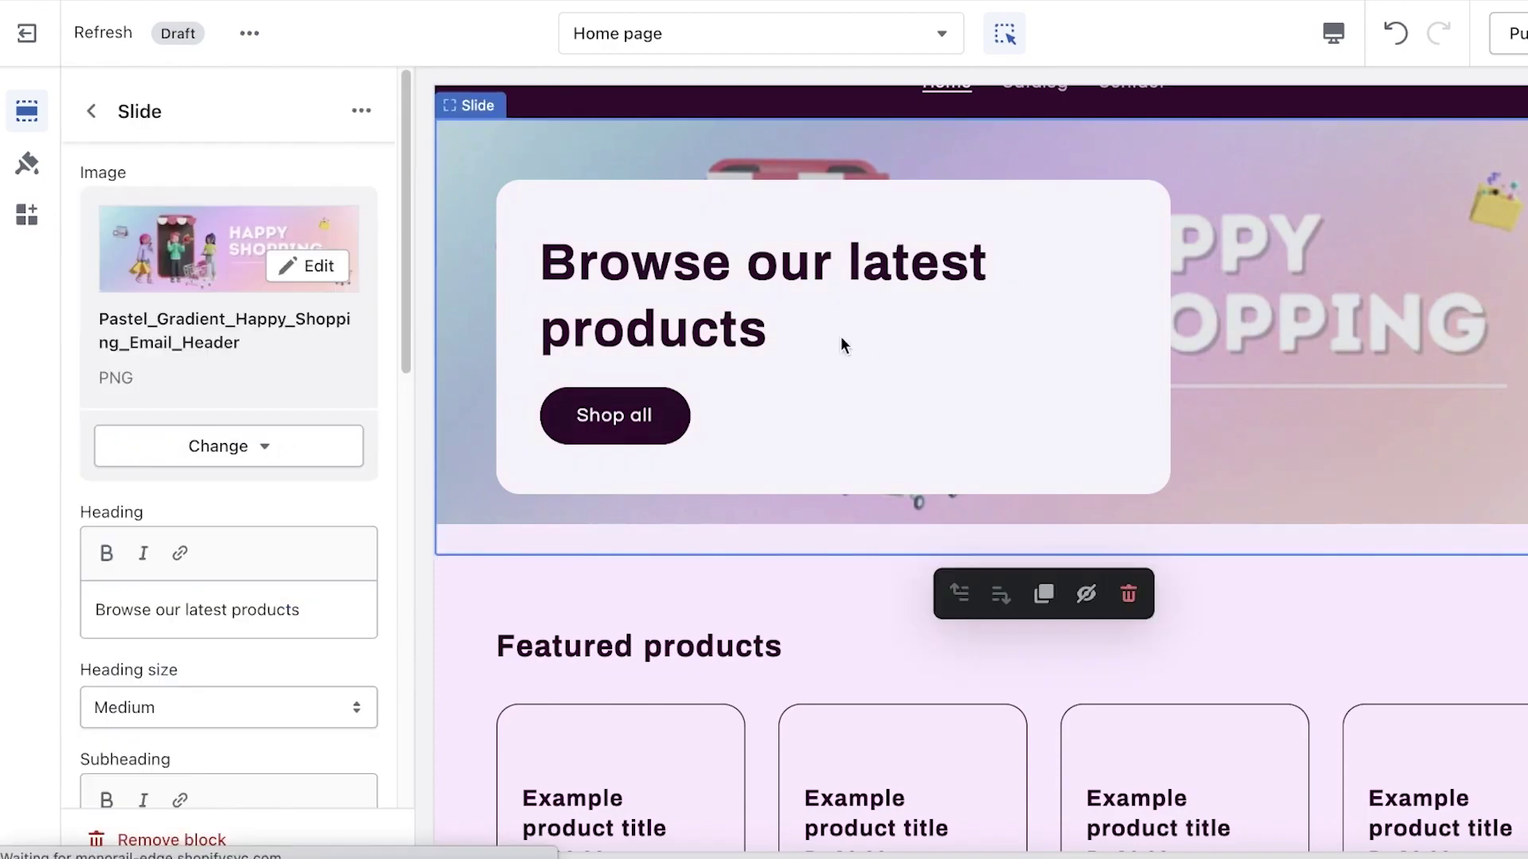
scroll(250, 570, "down", 5)
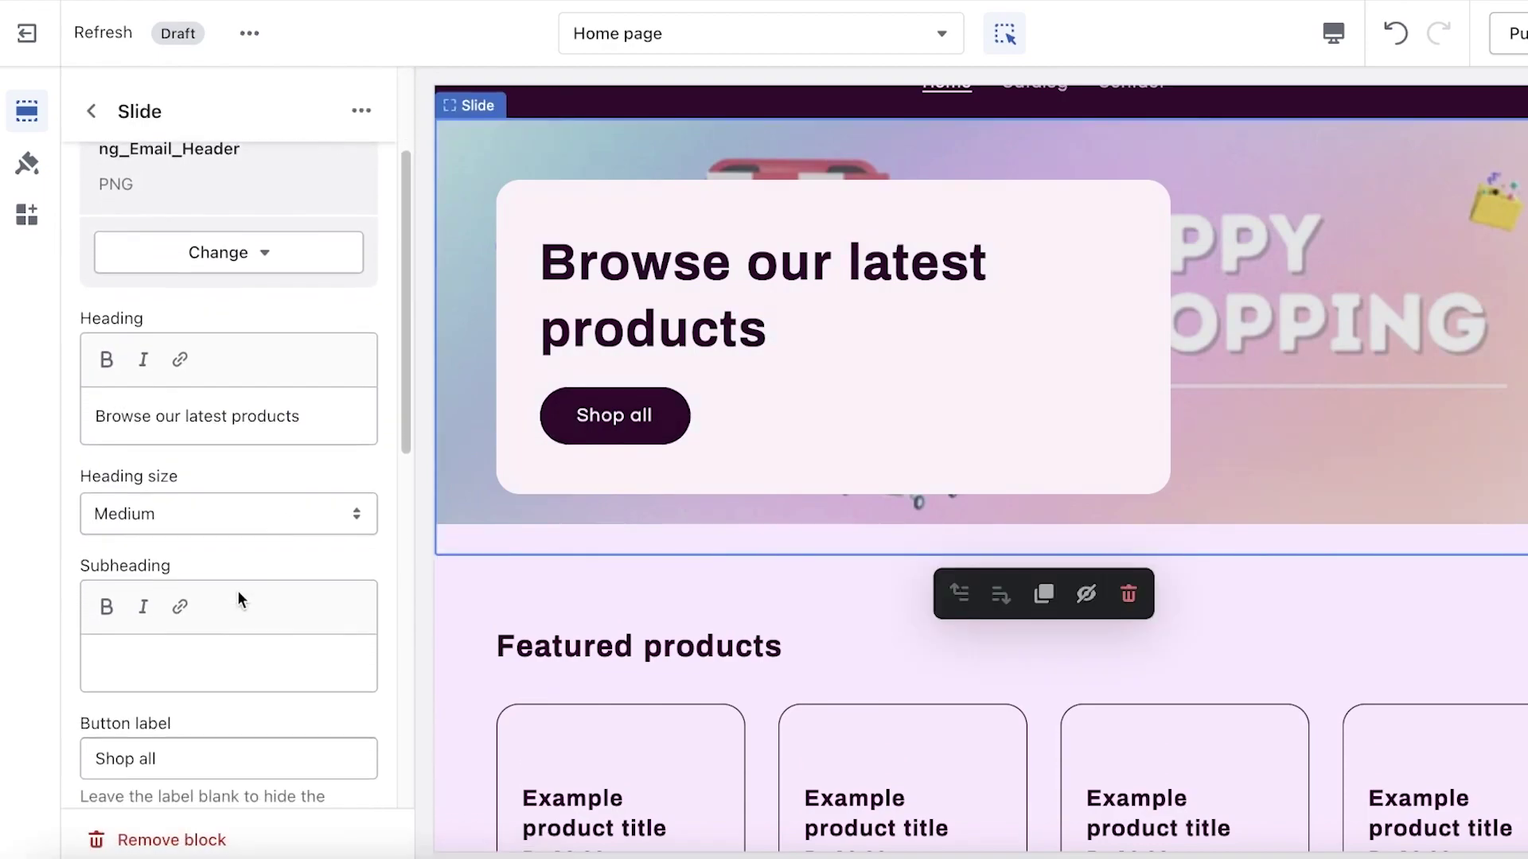
left_click(183, 461)
left_click(165, 440)
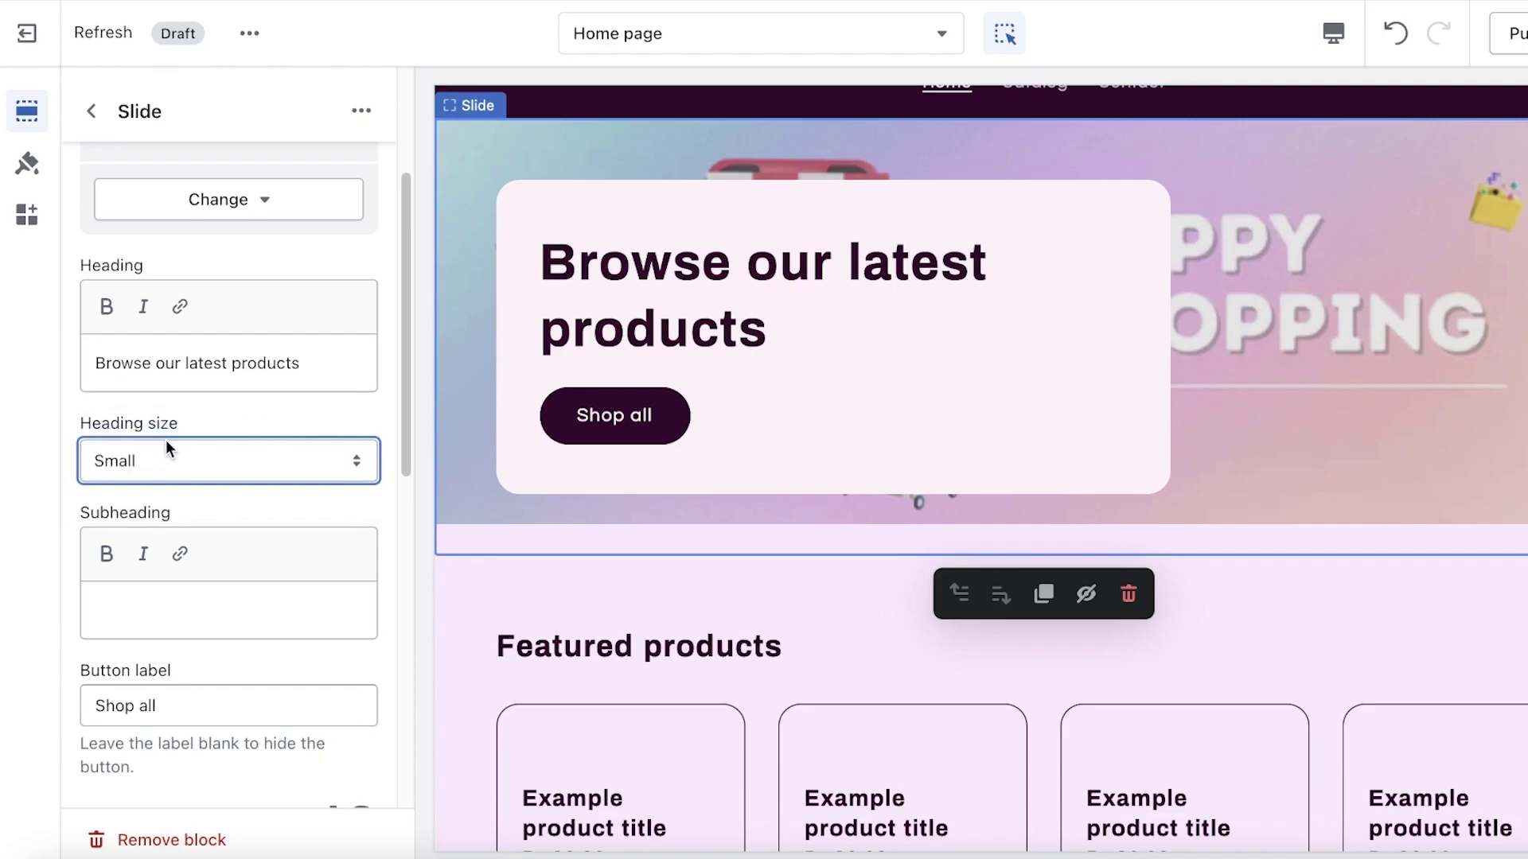
left_click(172, 460)
left_click(180, 428)
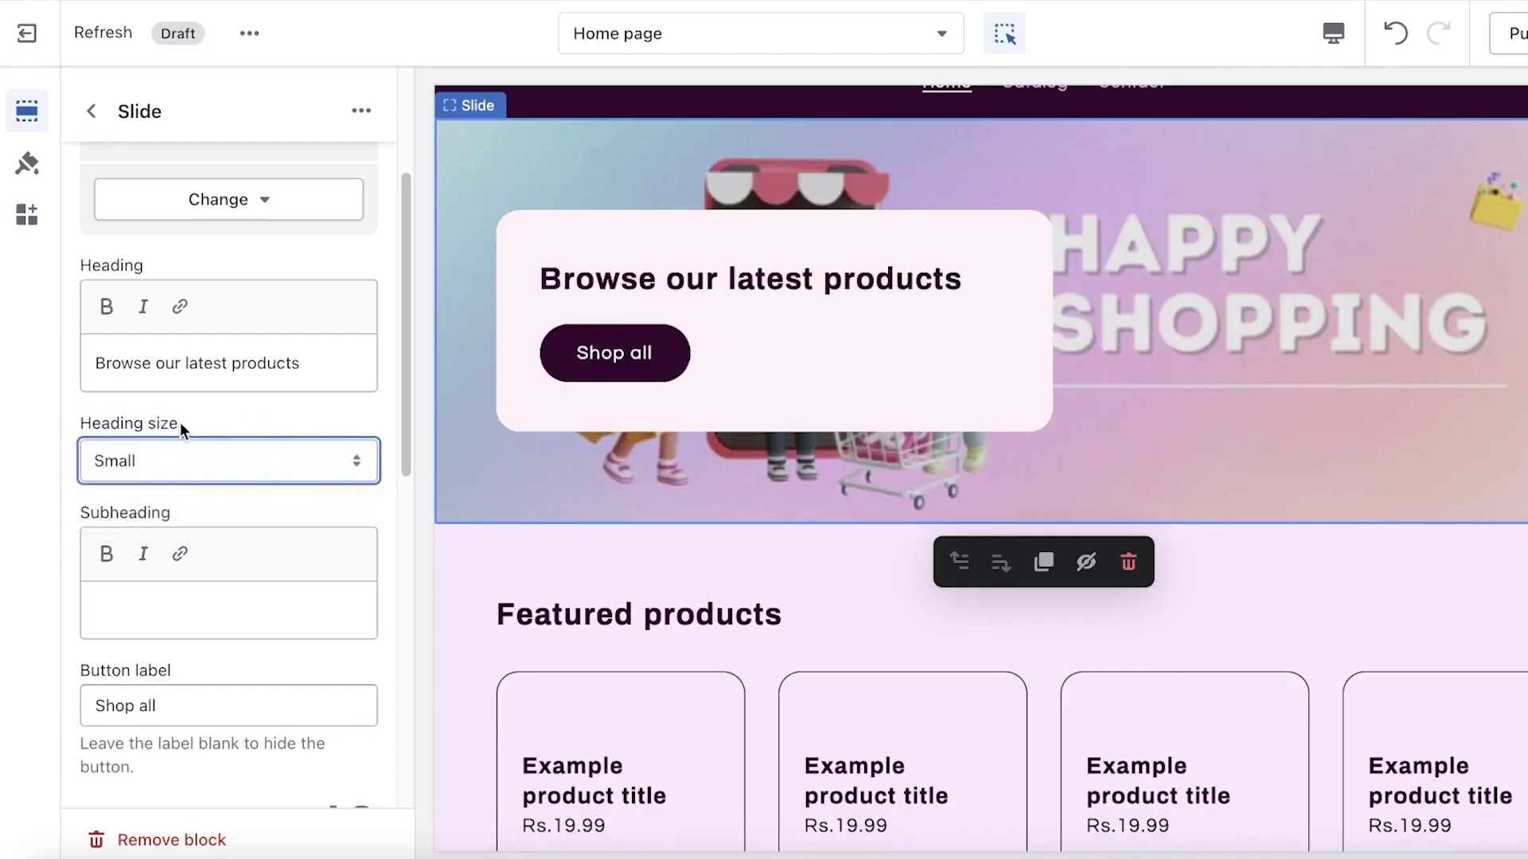
Uncheck Show container on desktop and set desktop content alignment to Right
scroll(140, 550, "down", 4)
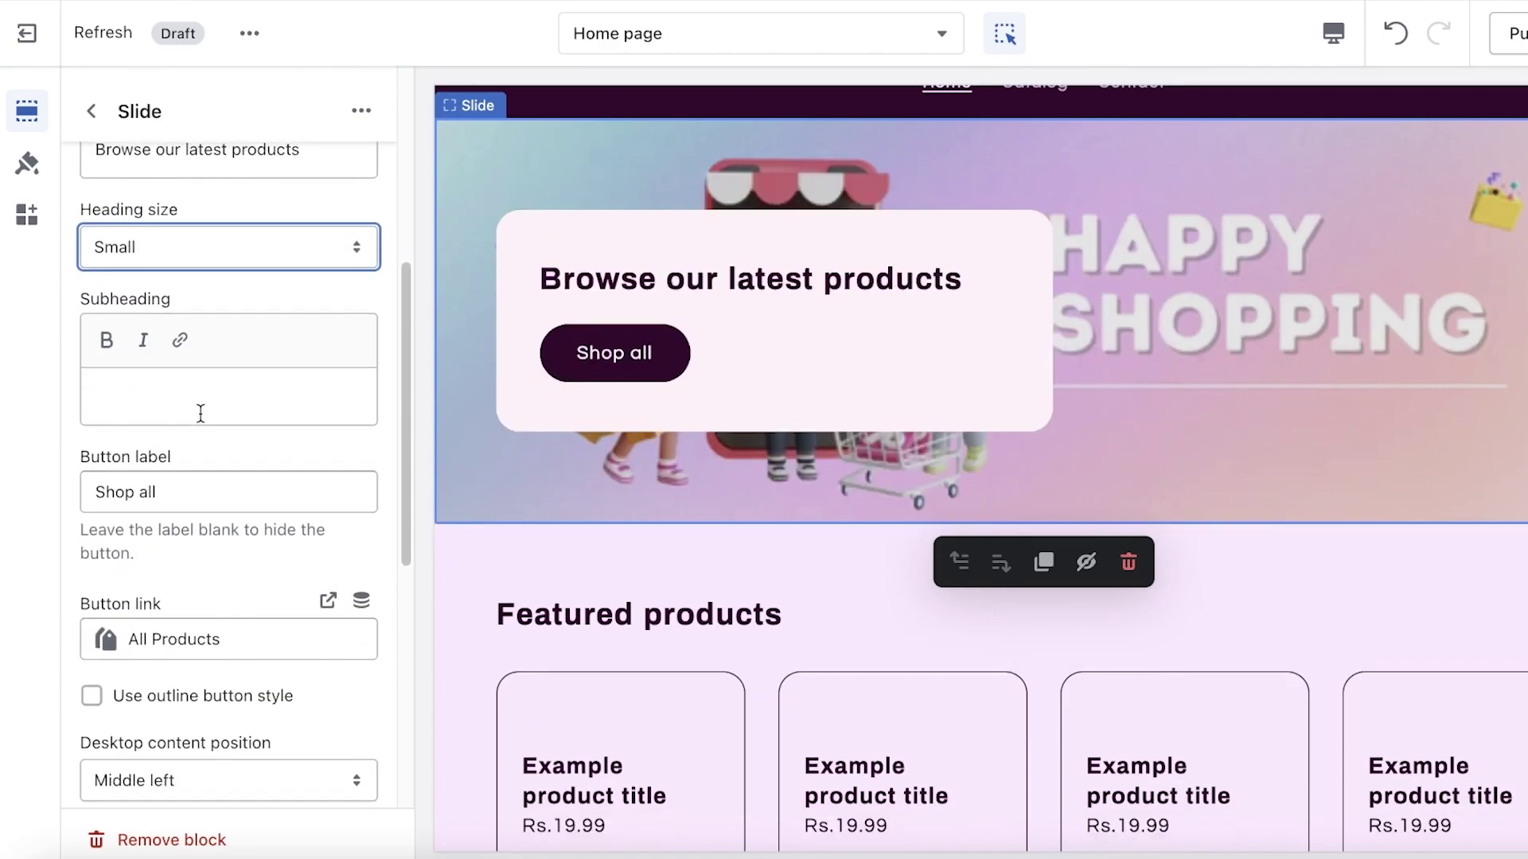
scroll(198, 413, "down", 10)
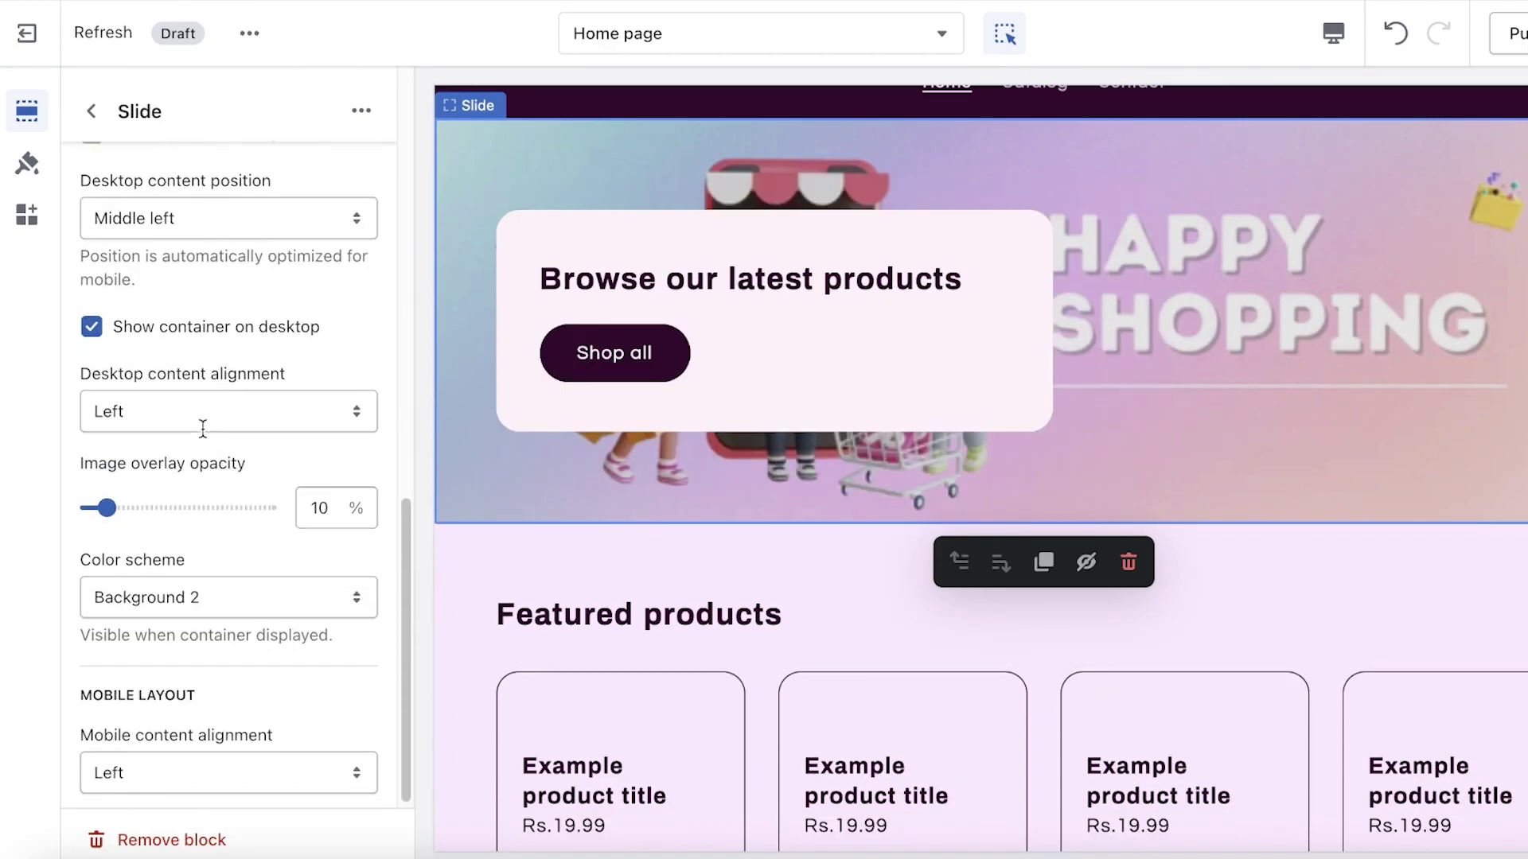
left_click(92, 324)
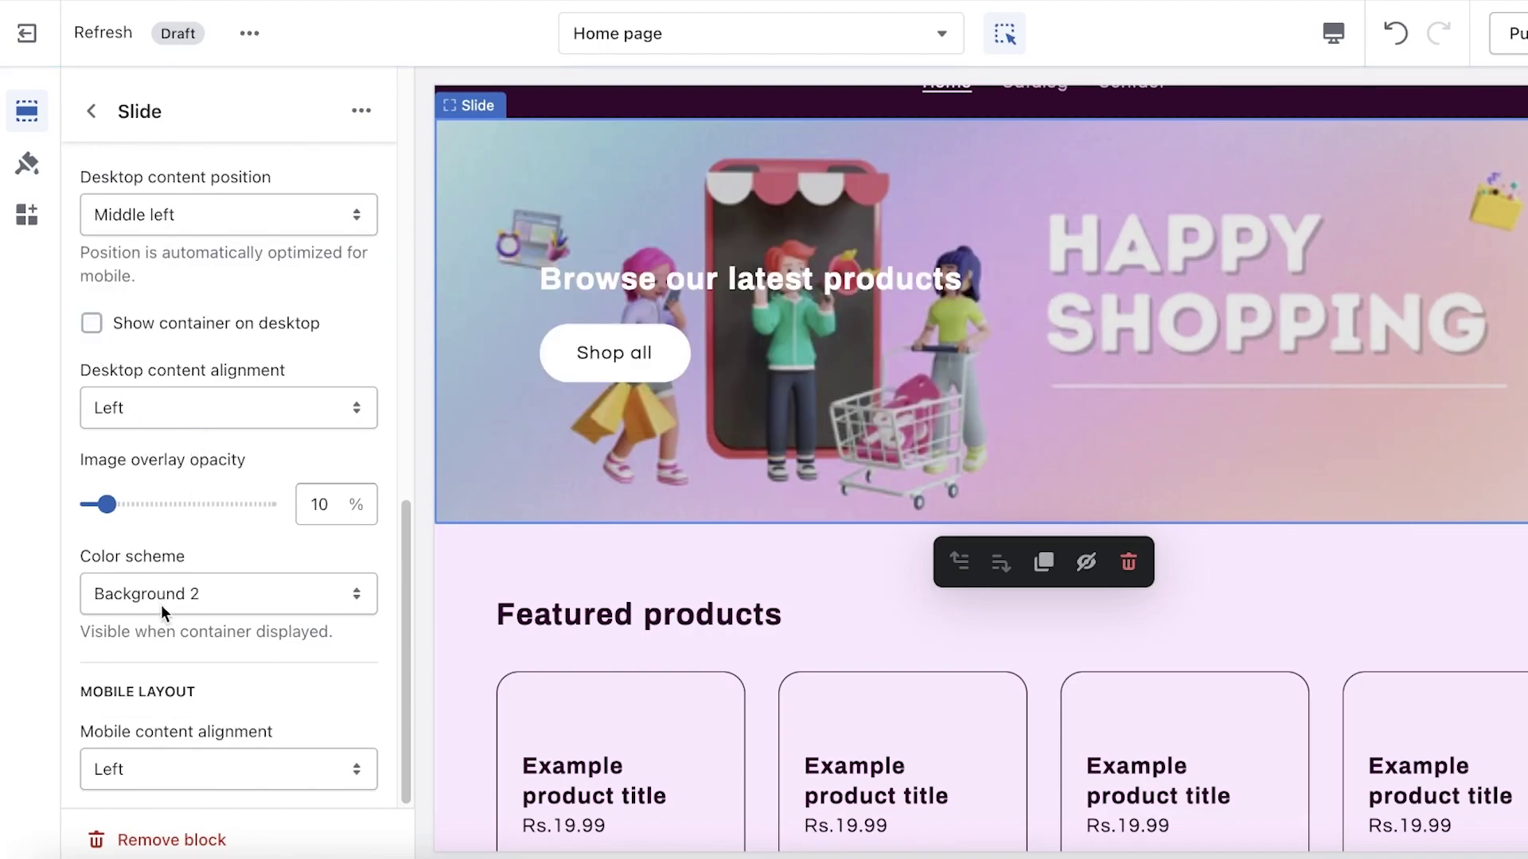
left_click(97, 420)
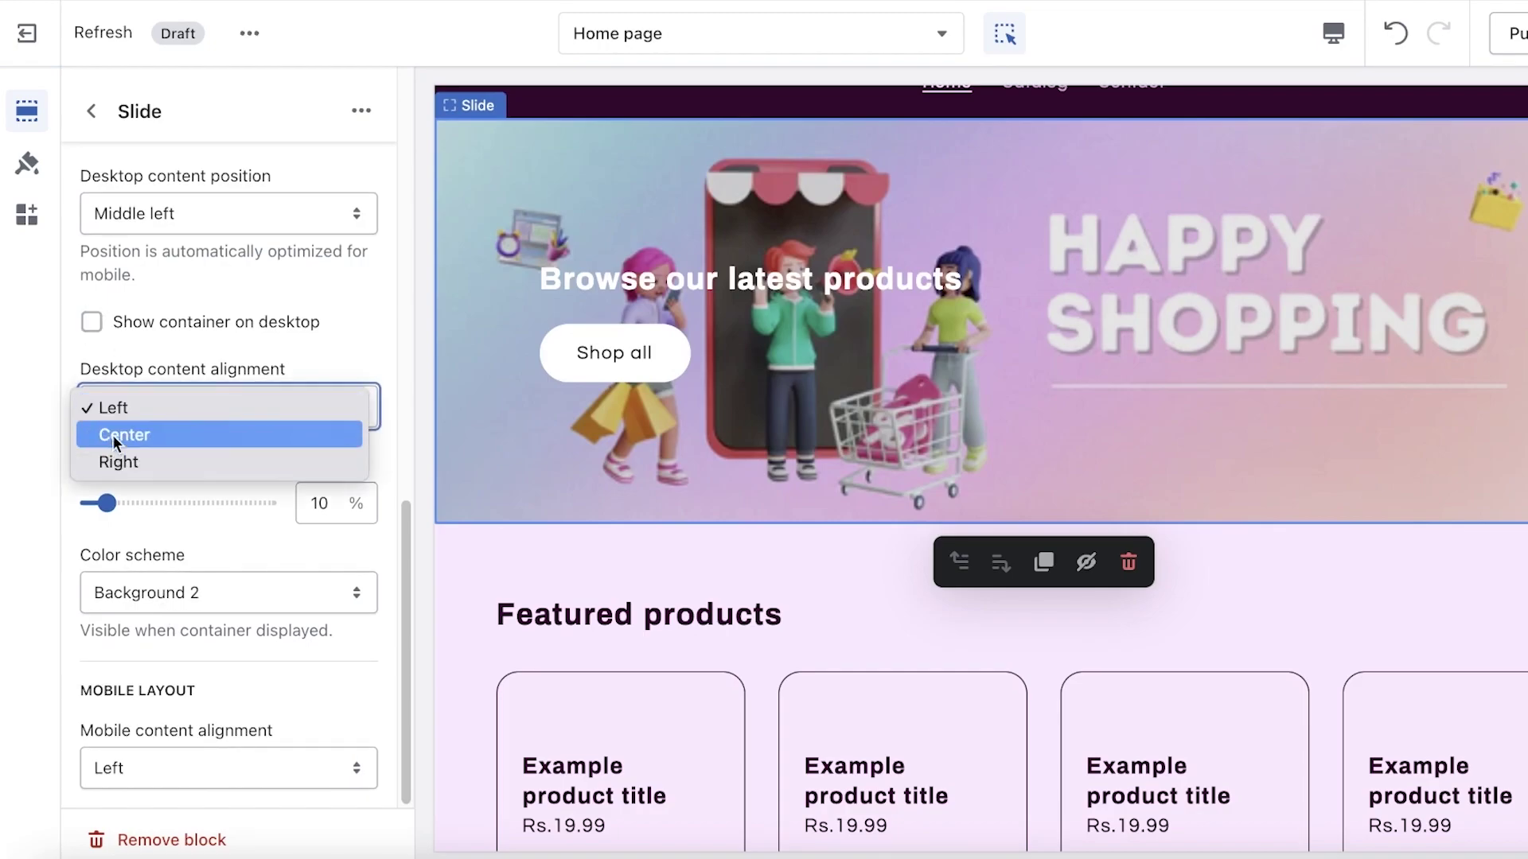
left_click(232, 442)
left_click(212, 409)
left_click(188, 434)
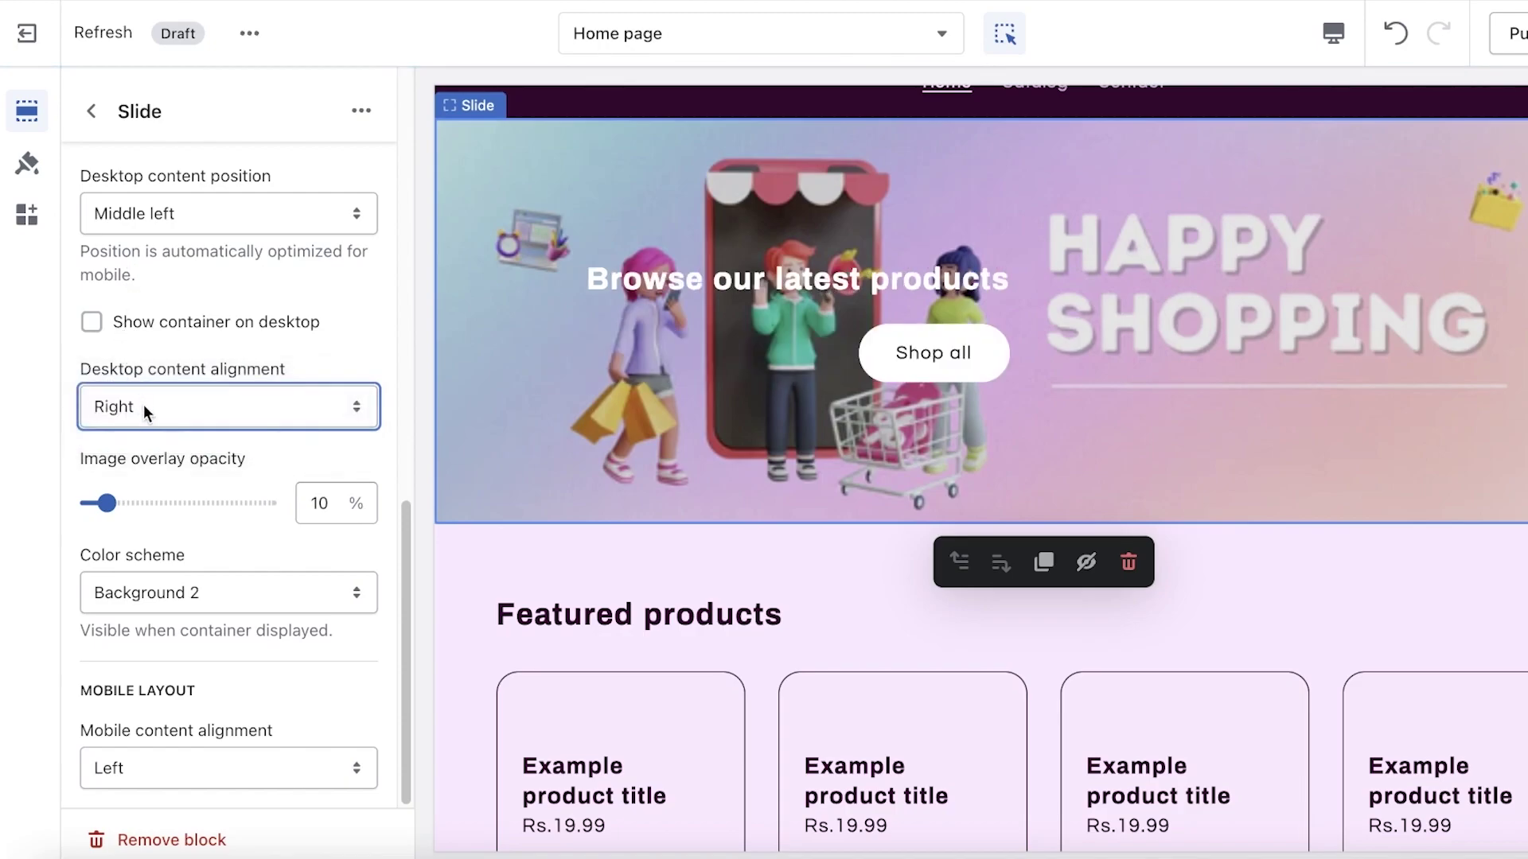
scroll(143, 405, "up", 8)
scroll(167, 604, "down", 4)
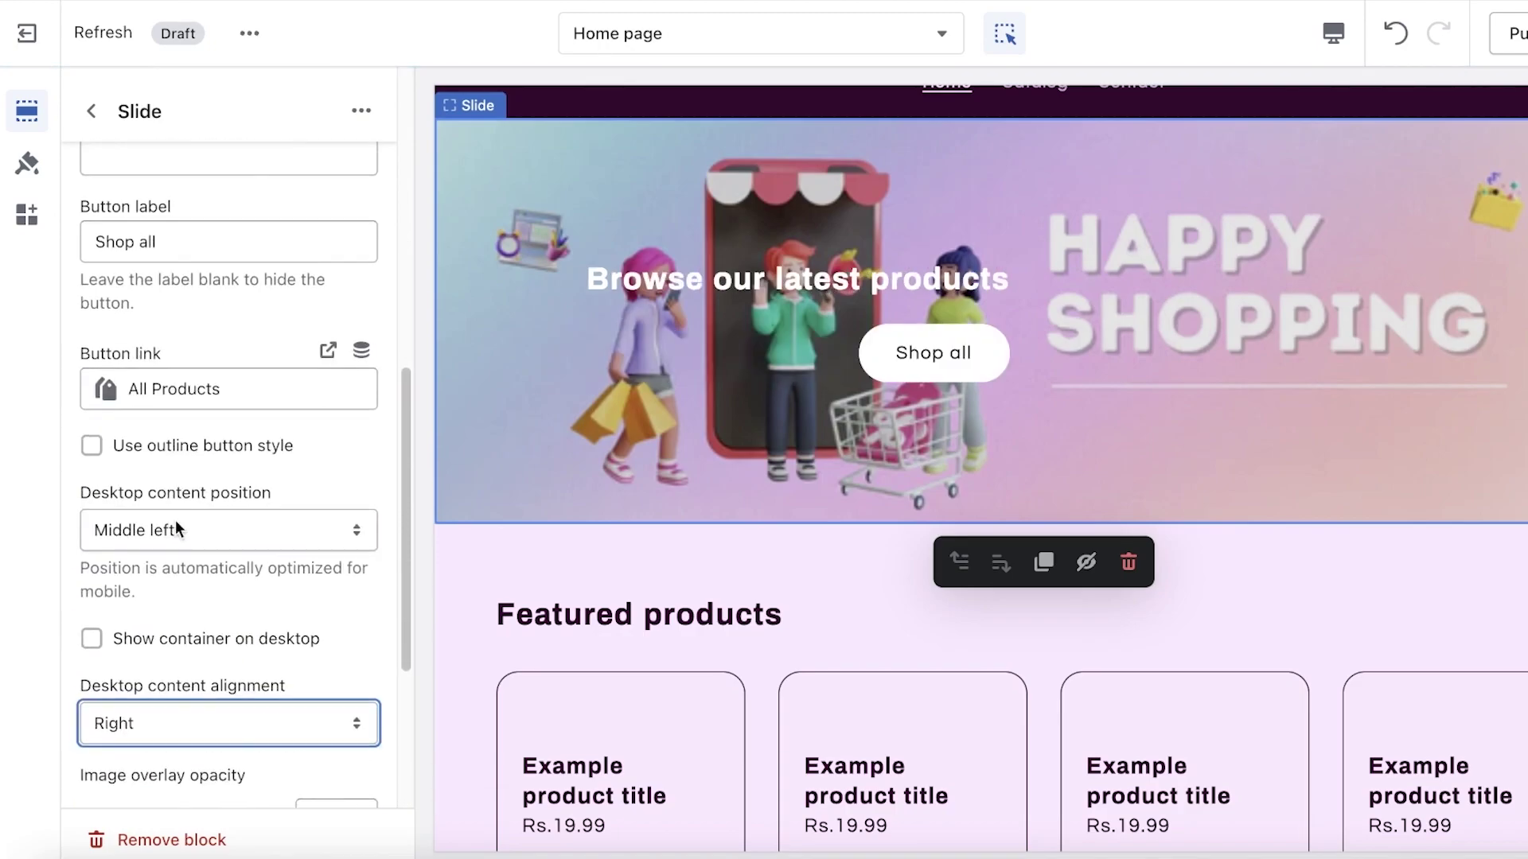
scroll(229, 297, "up", 8)
left_click(198, 592)
Clear the old slide heading text, then open the Footer section's settings
key("ctrl+a")
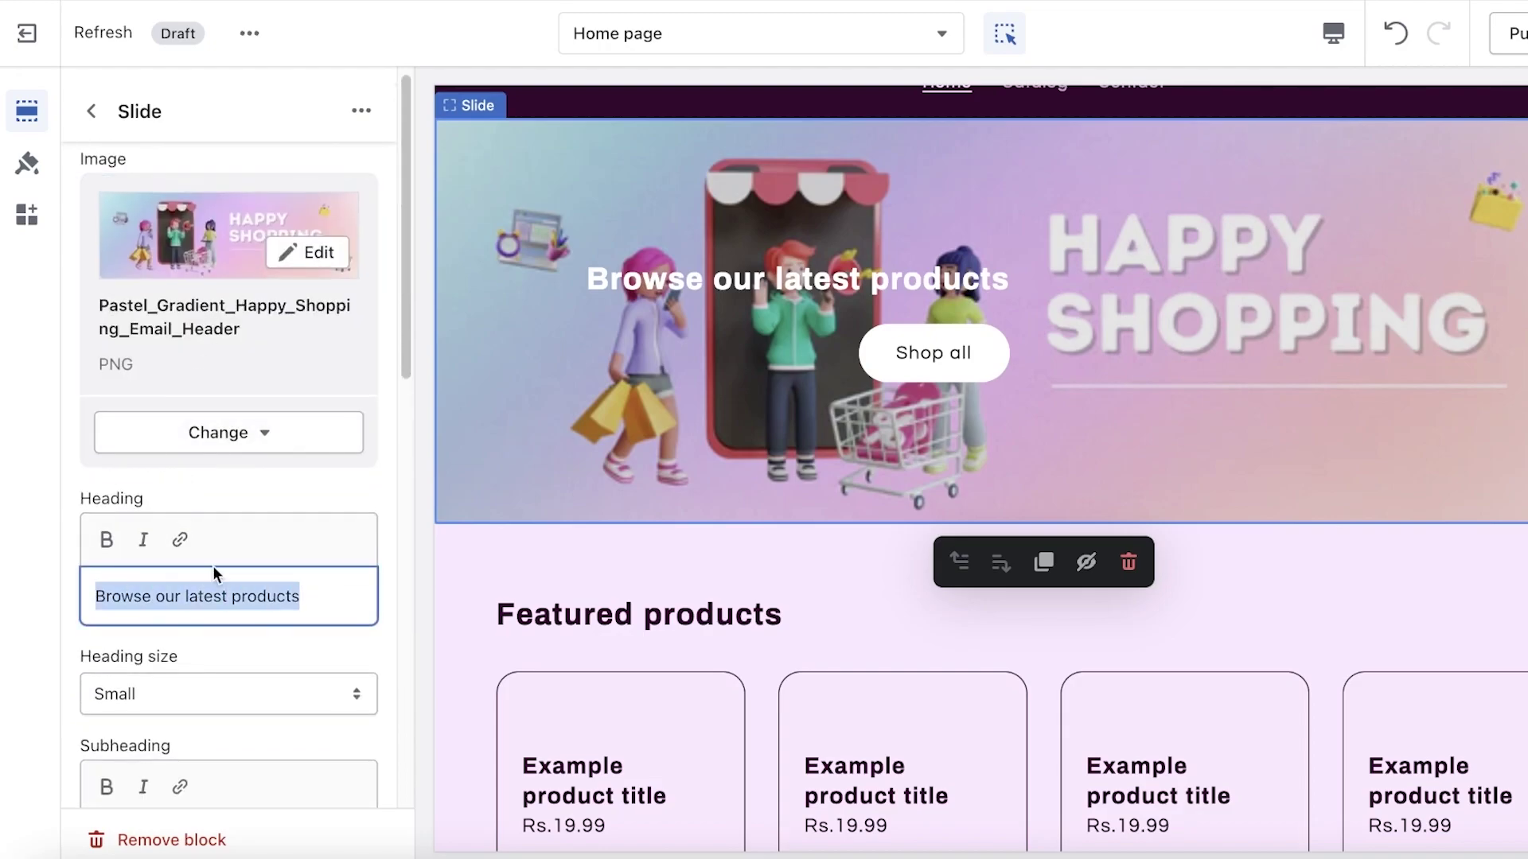
key("BackSpace")
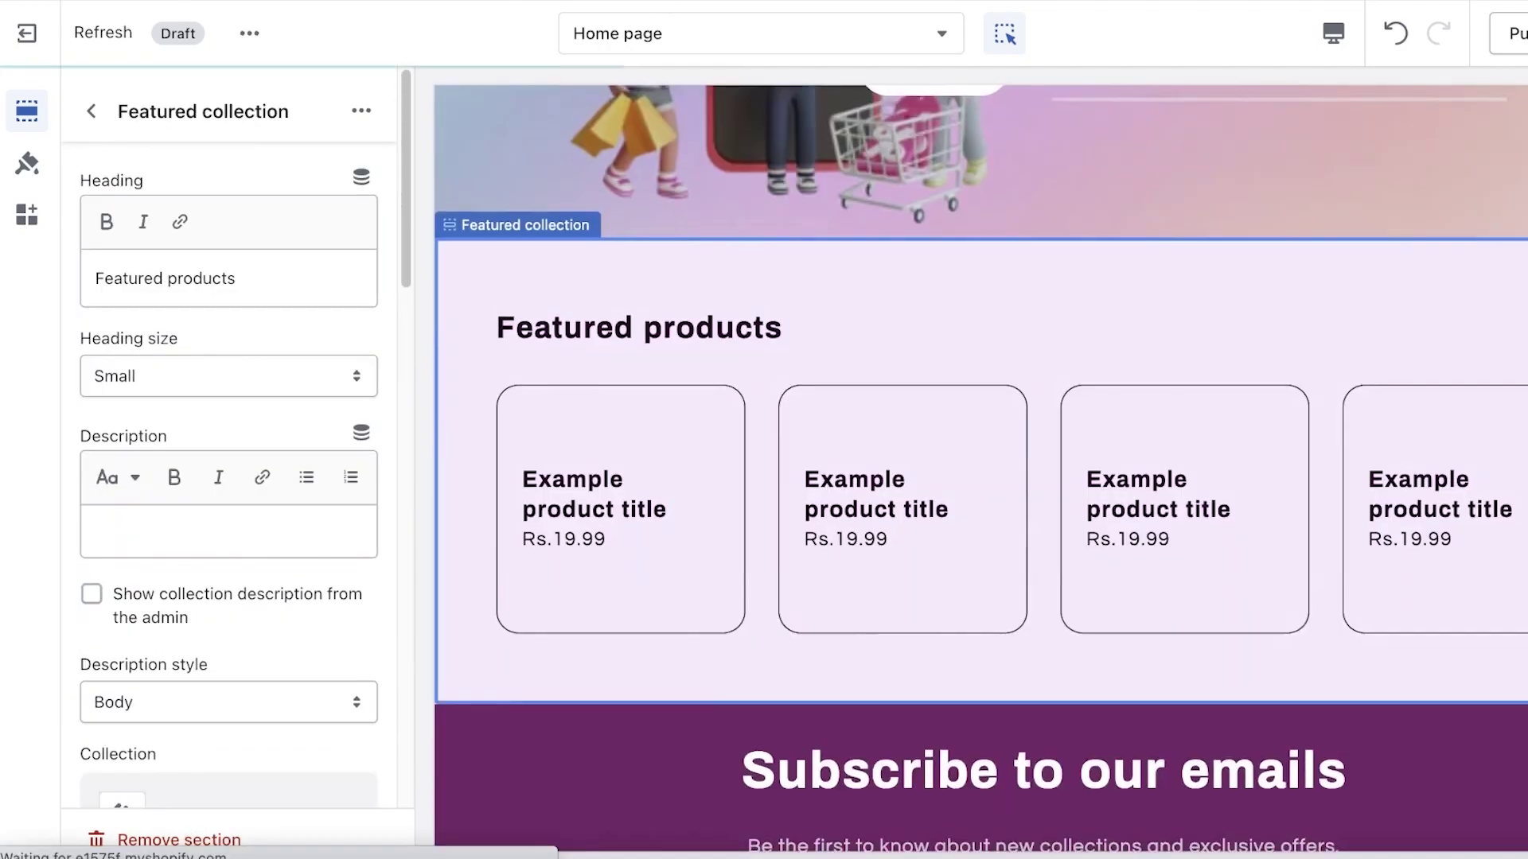
scroll(914, 436, "down", 3)
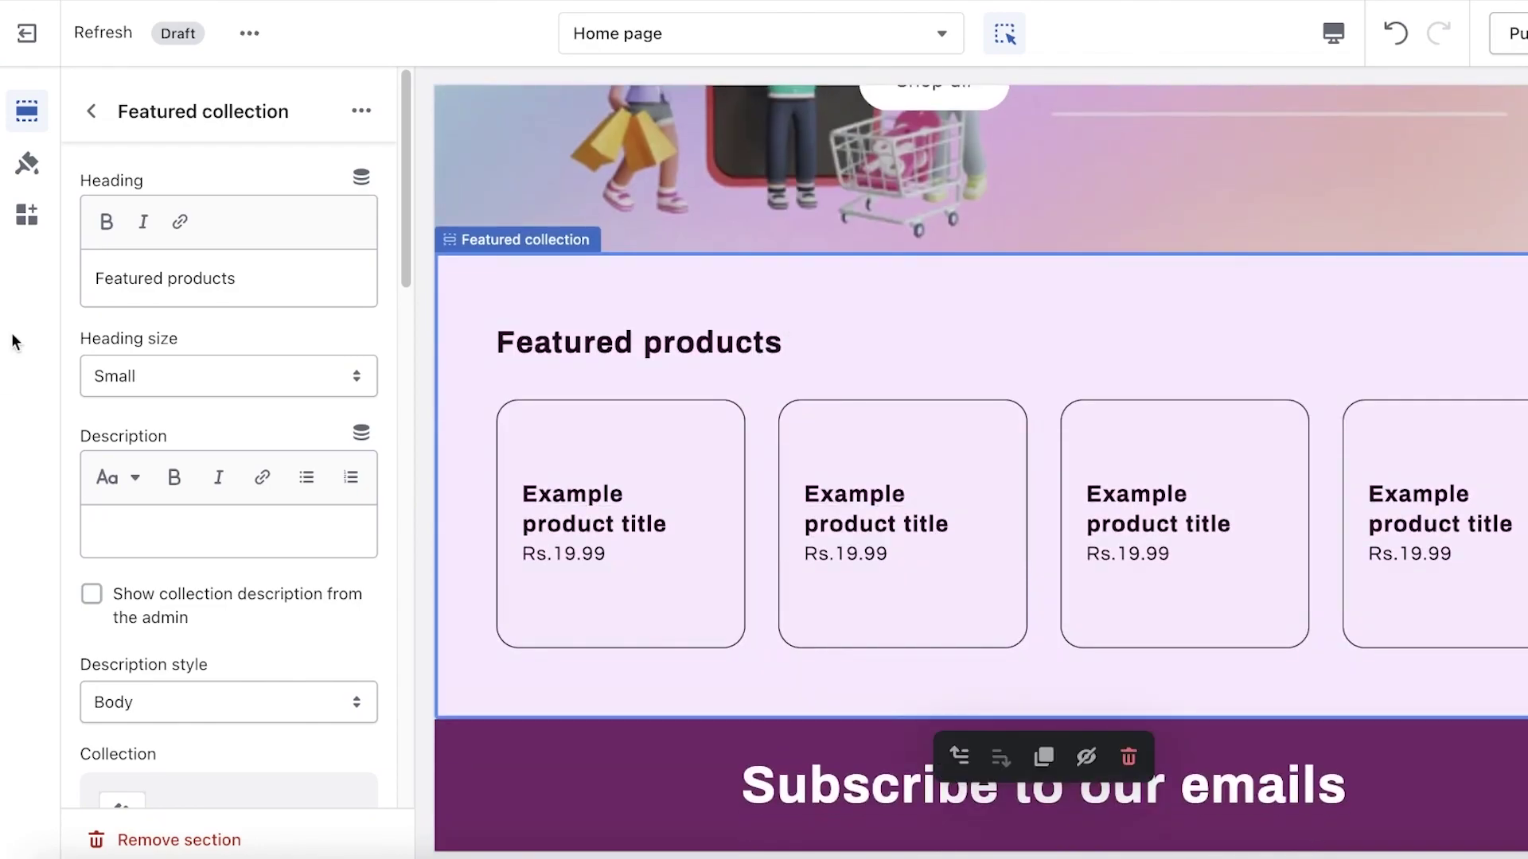
scroll(293, 617, "down", 3)
scroll(1091, 413, "up", 3)
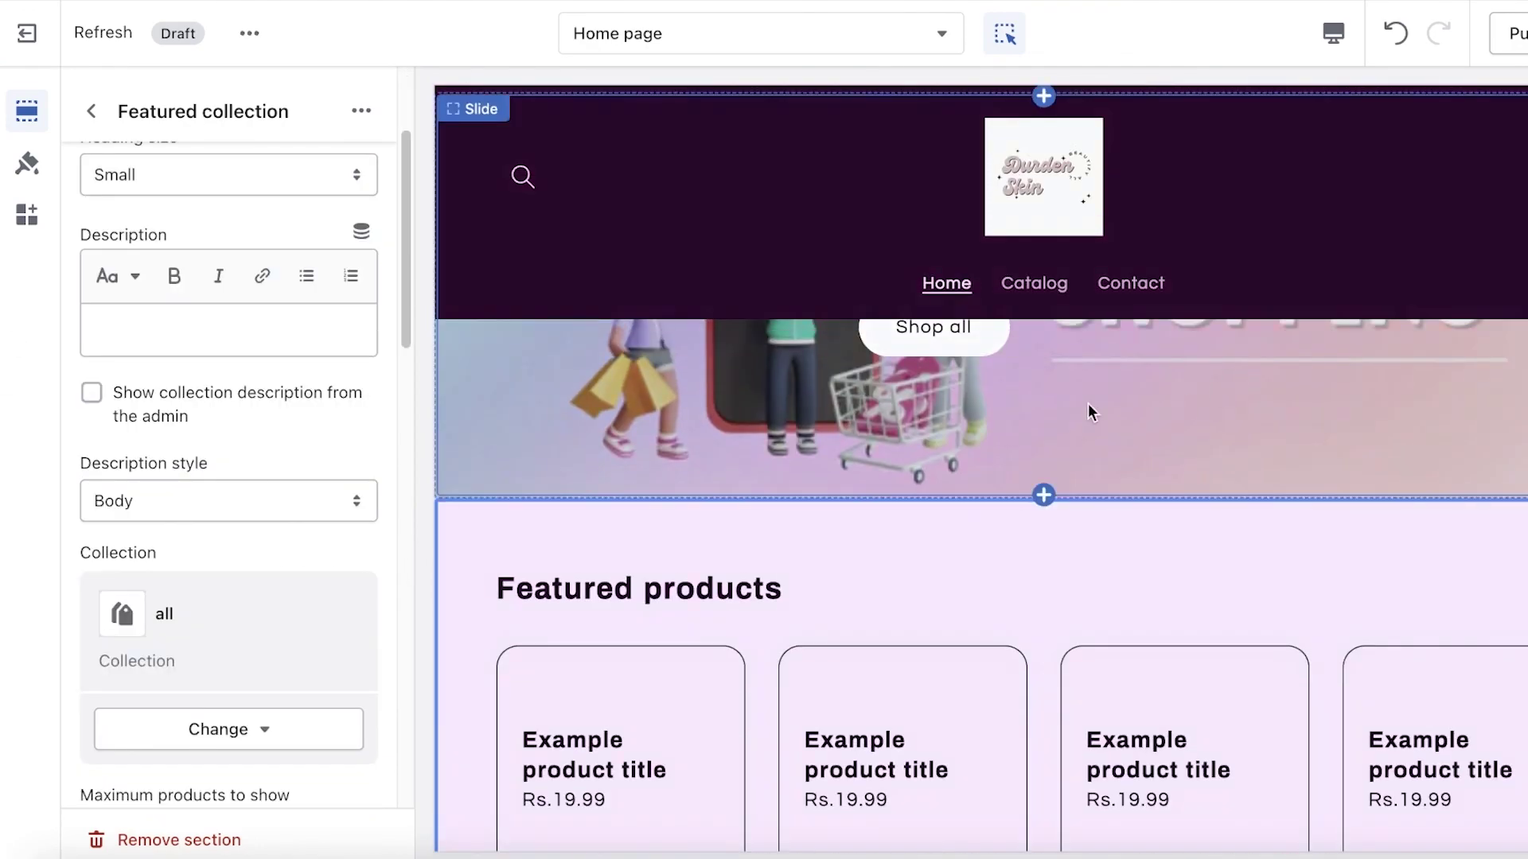
scroll(1226, 313, "down", 6)
scroll(694, 662, "down", 2)
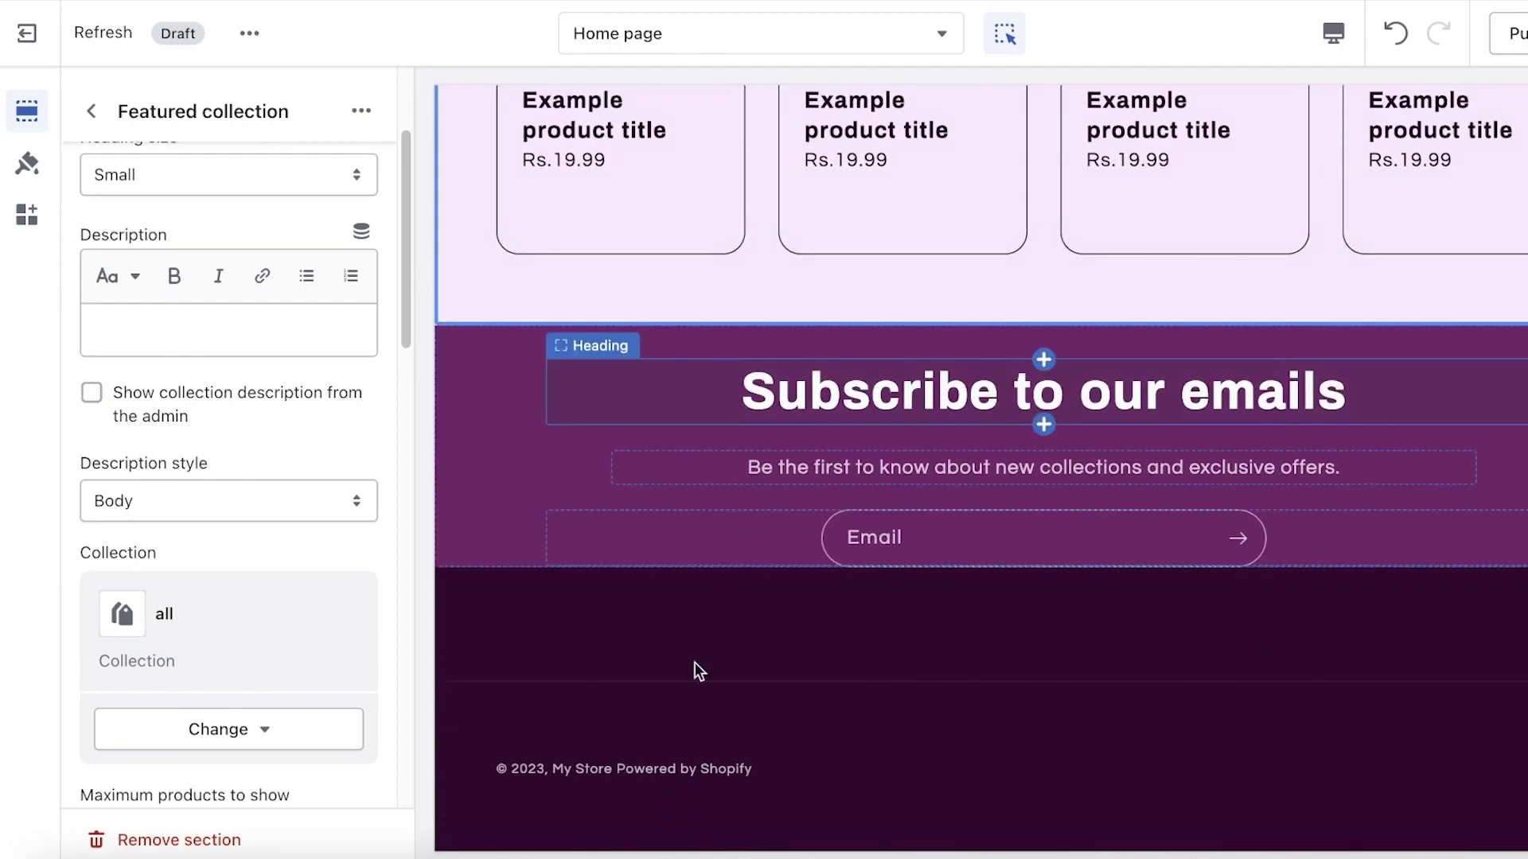
left_click(678, 717)
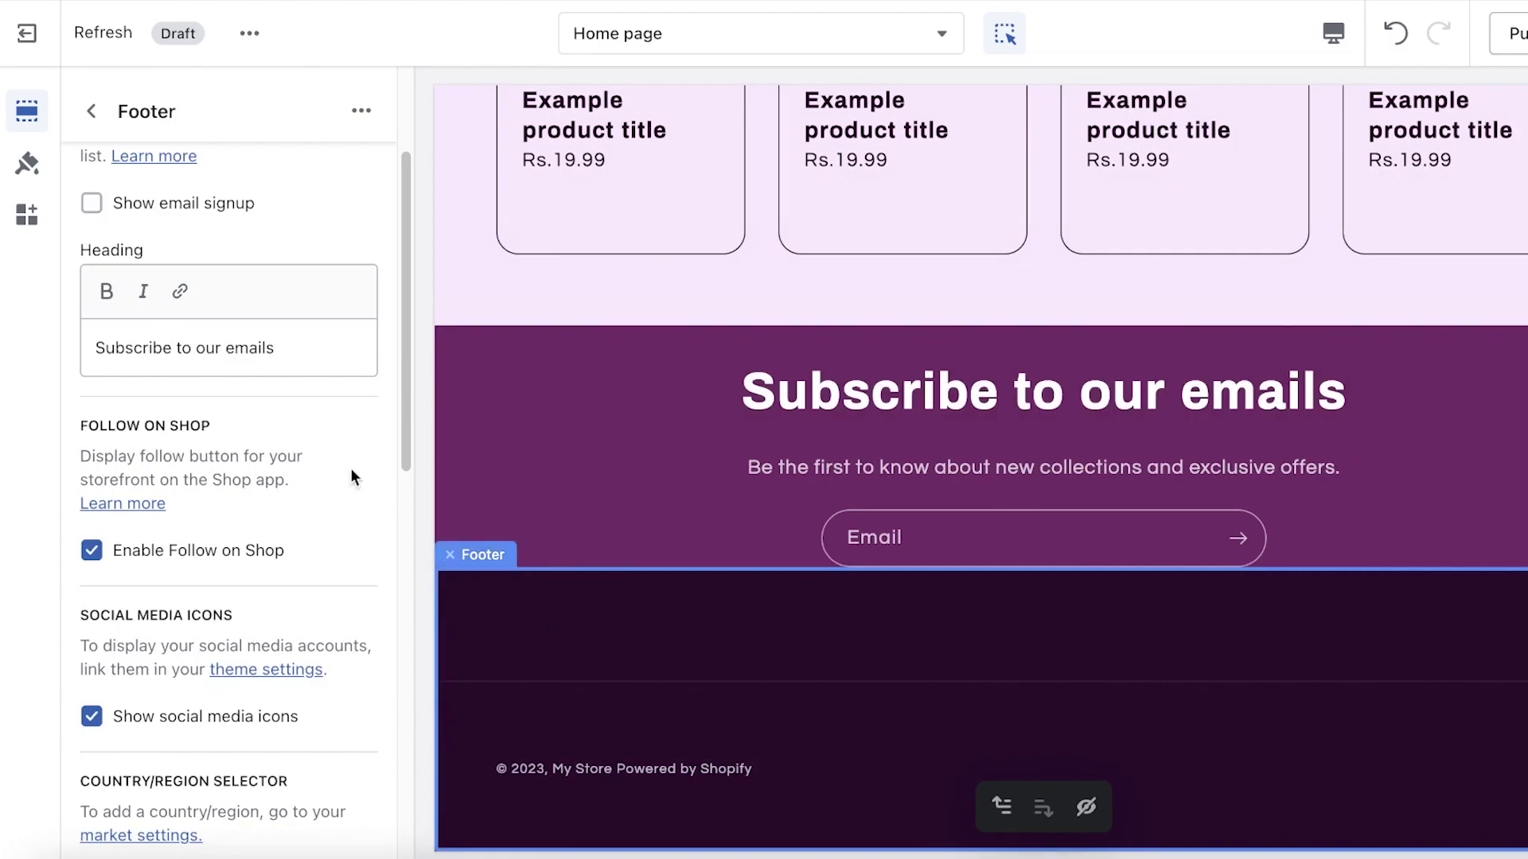
Keep the footer on the Inverse colour scheme with the email signup turned off
scroll(350, 471, "up", 4)
left_click(226, 226)
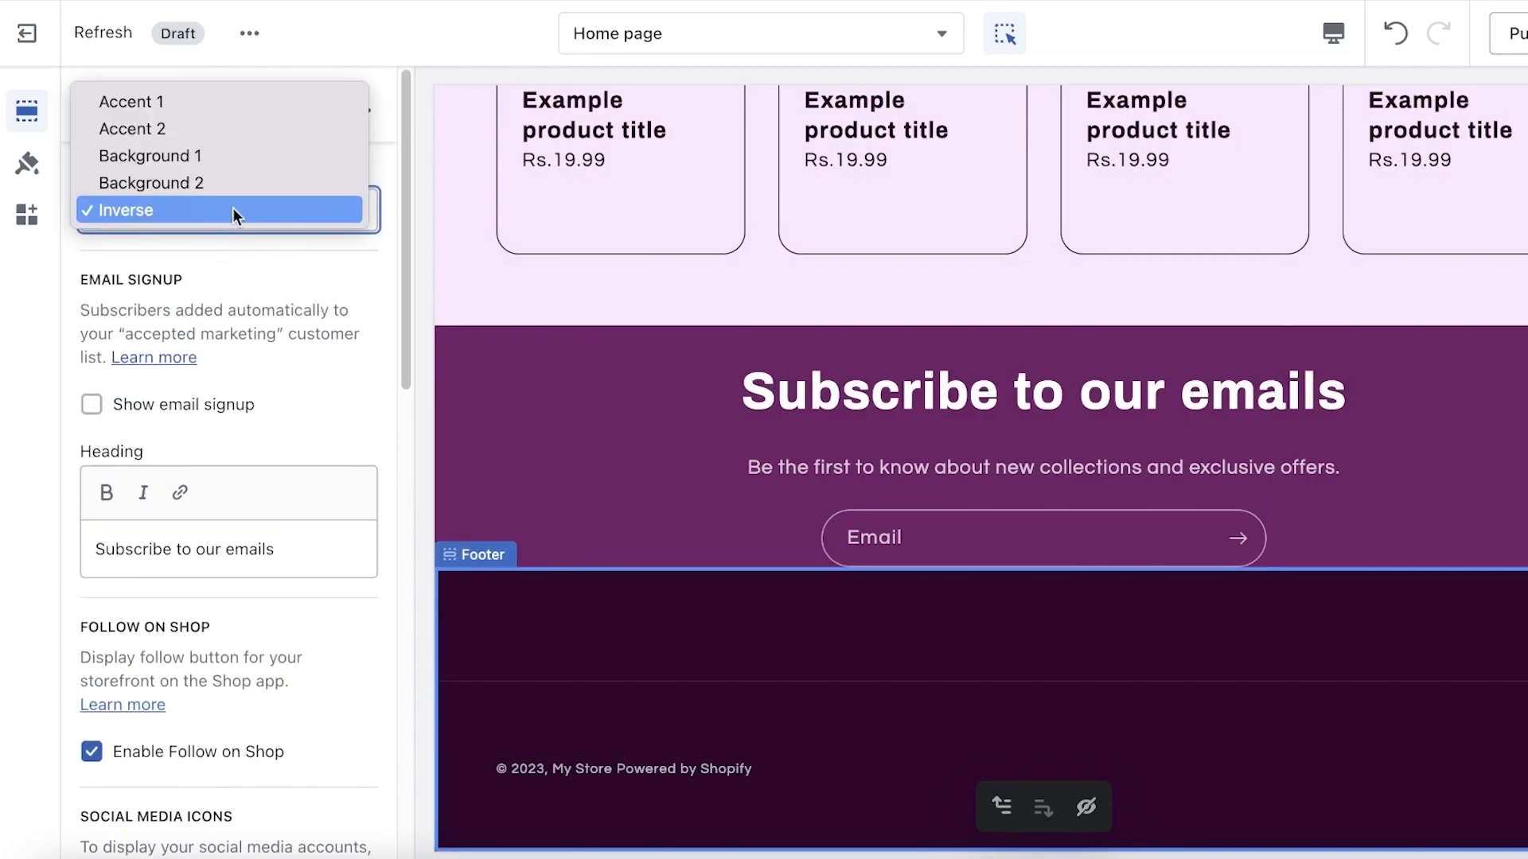
left_click(232, 207)
left_click(133, 406)
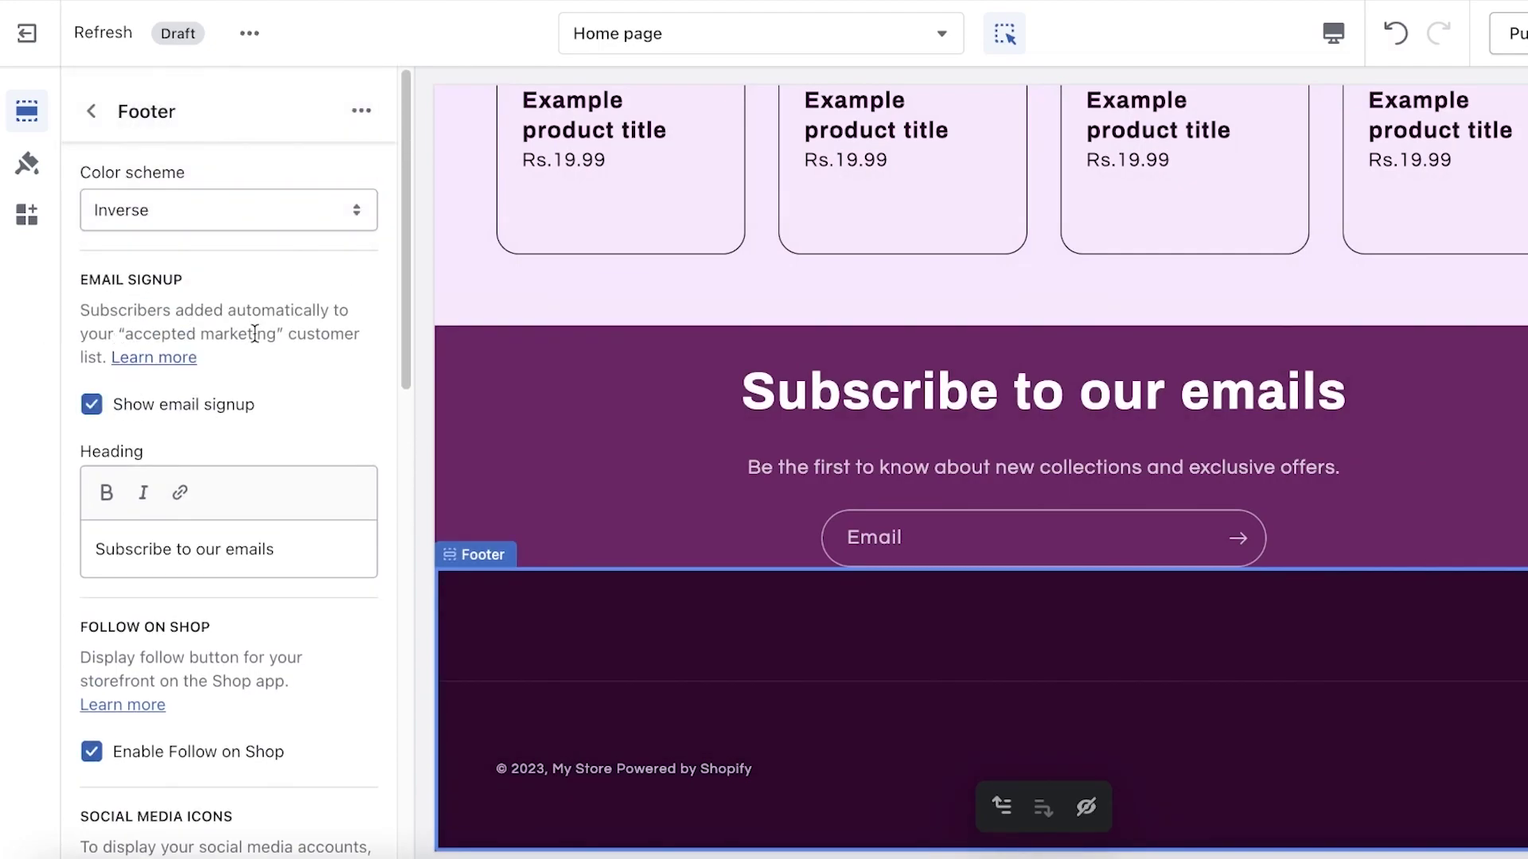
left_click(213, 406)
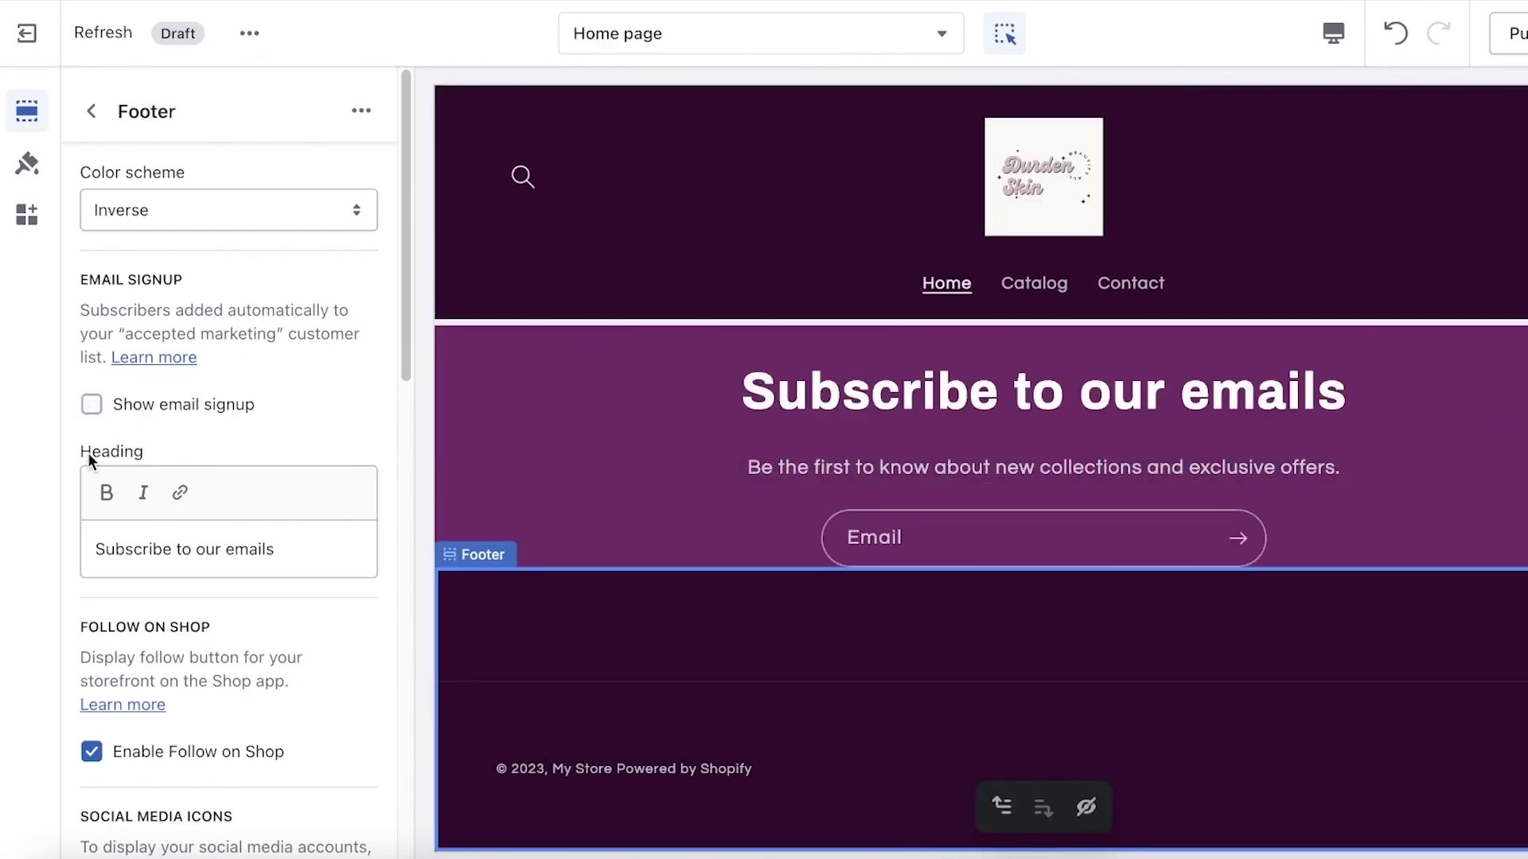
scroll(210, 487, "down", 8)
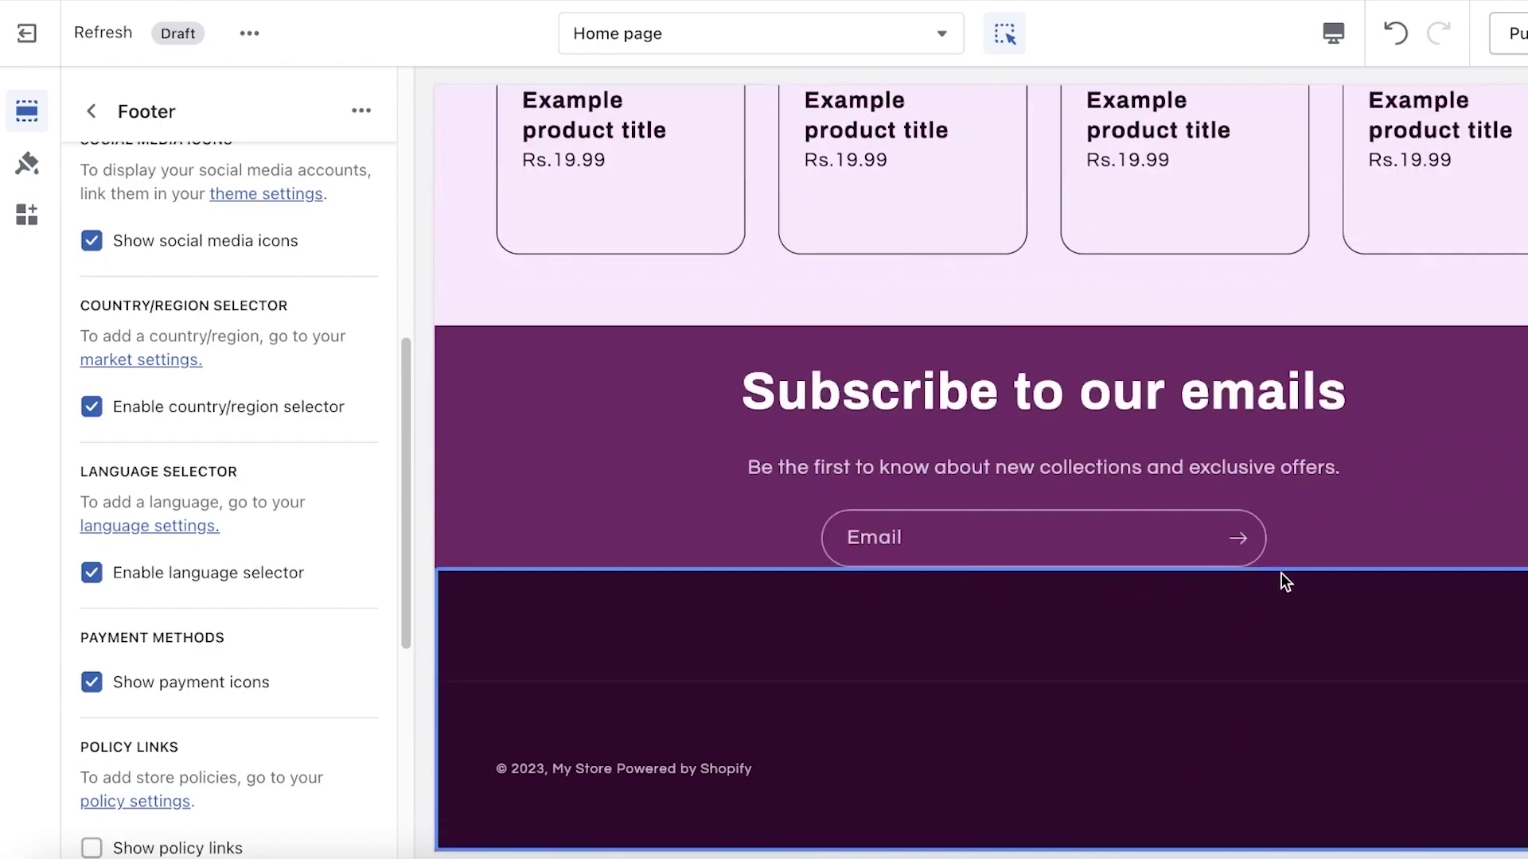
left_click(695, 404)
left_click(521, 446)
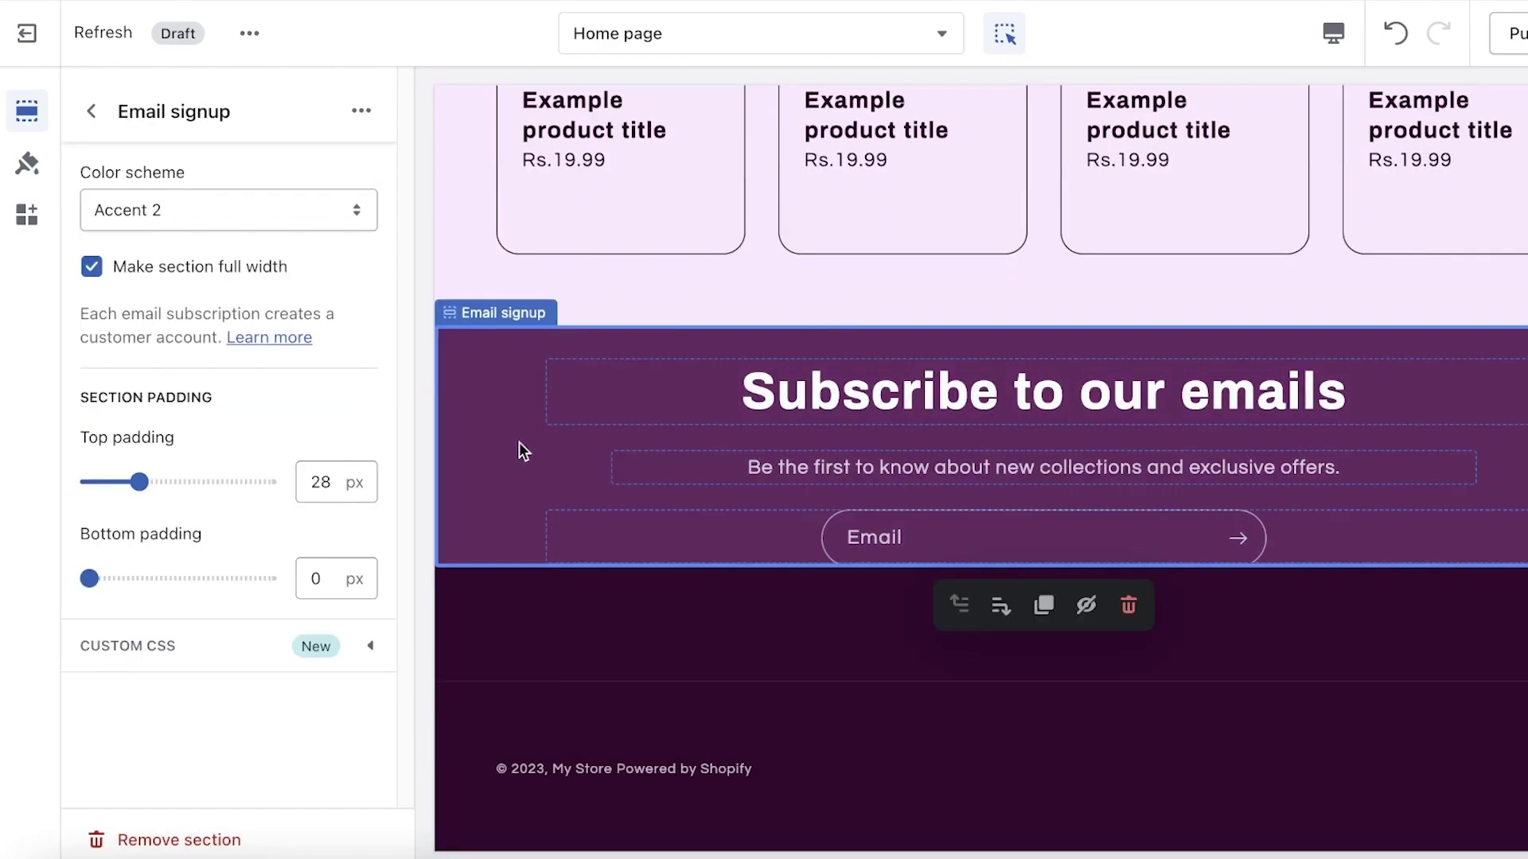
left_click(451, 572)
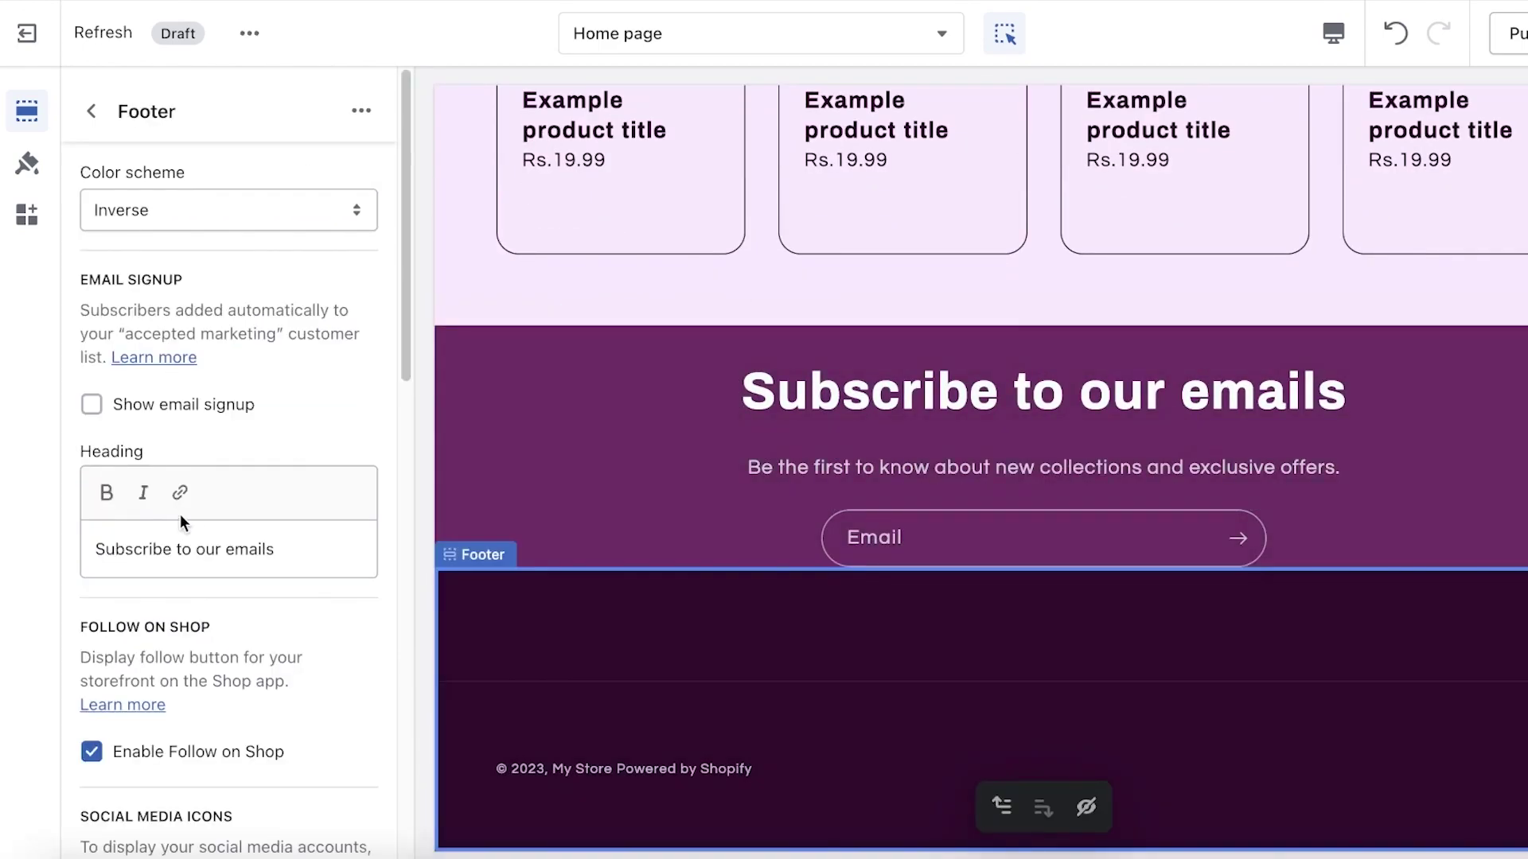
Expand the social media link settings and focus the Facebook link field
scroll(183, 478, "down", 8)
scroll(111, 390, "up", 2)
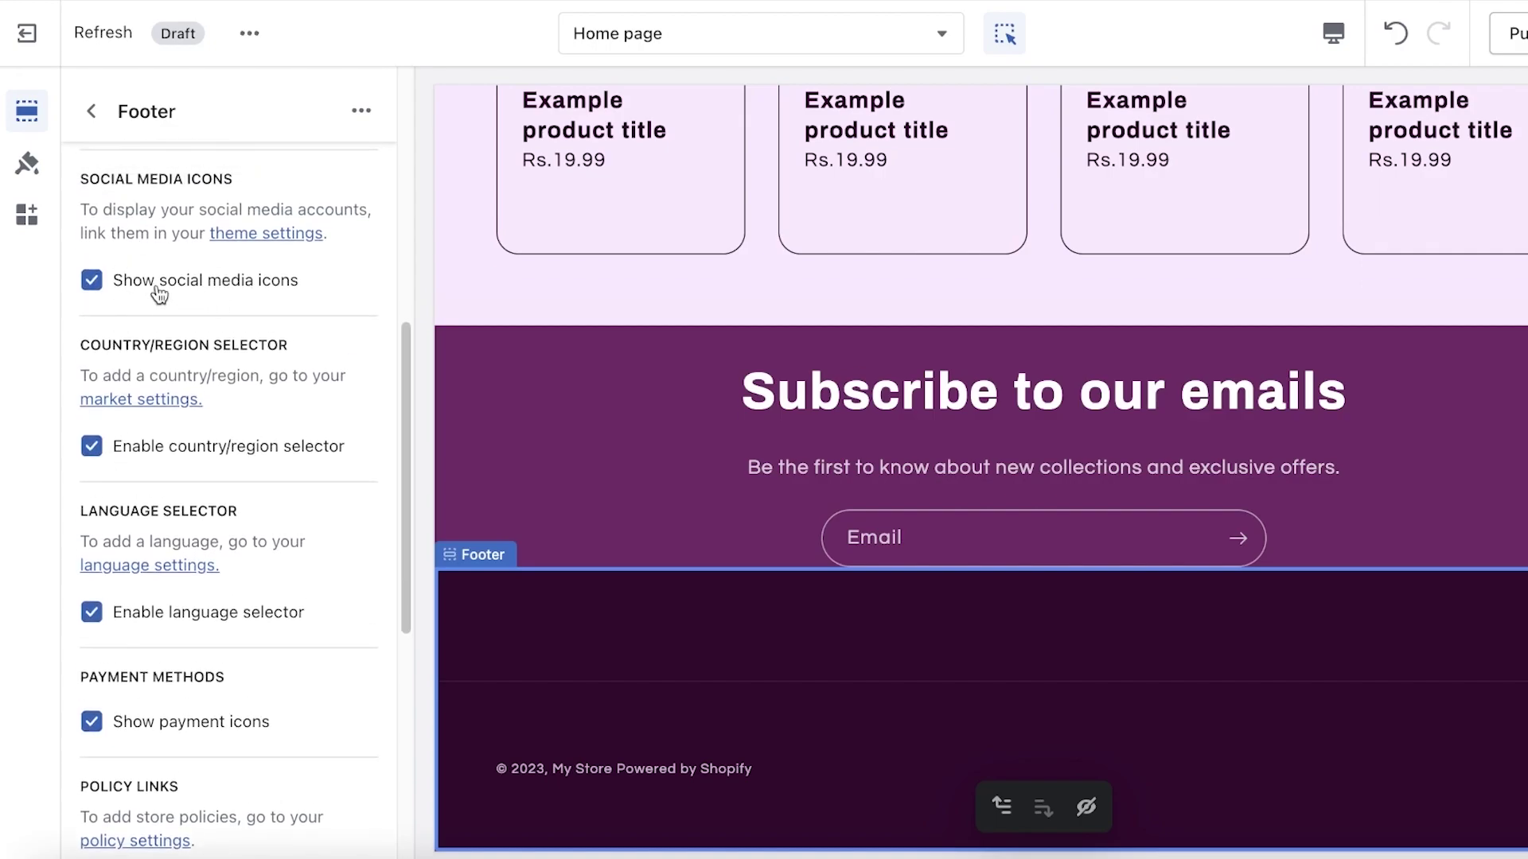
scroll(135, 278, "up", 1)
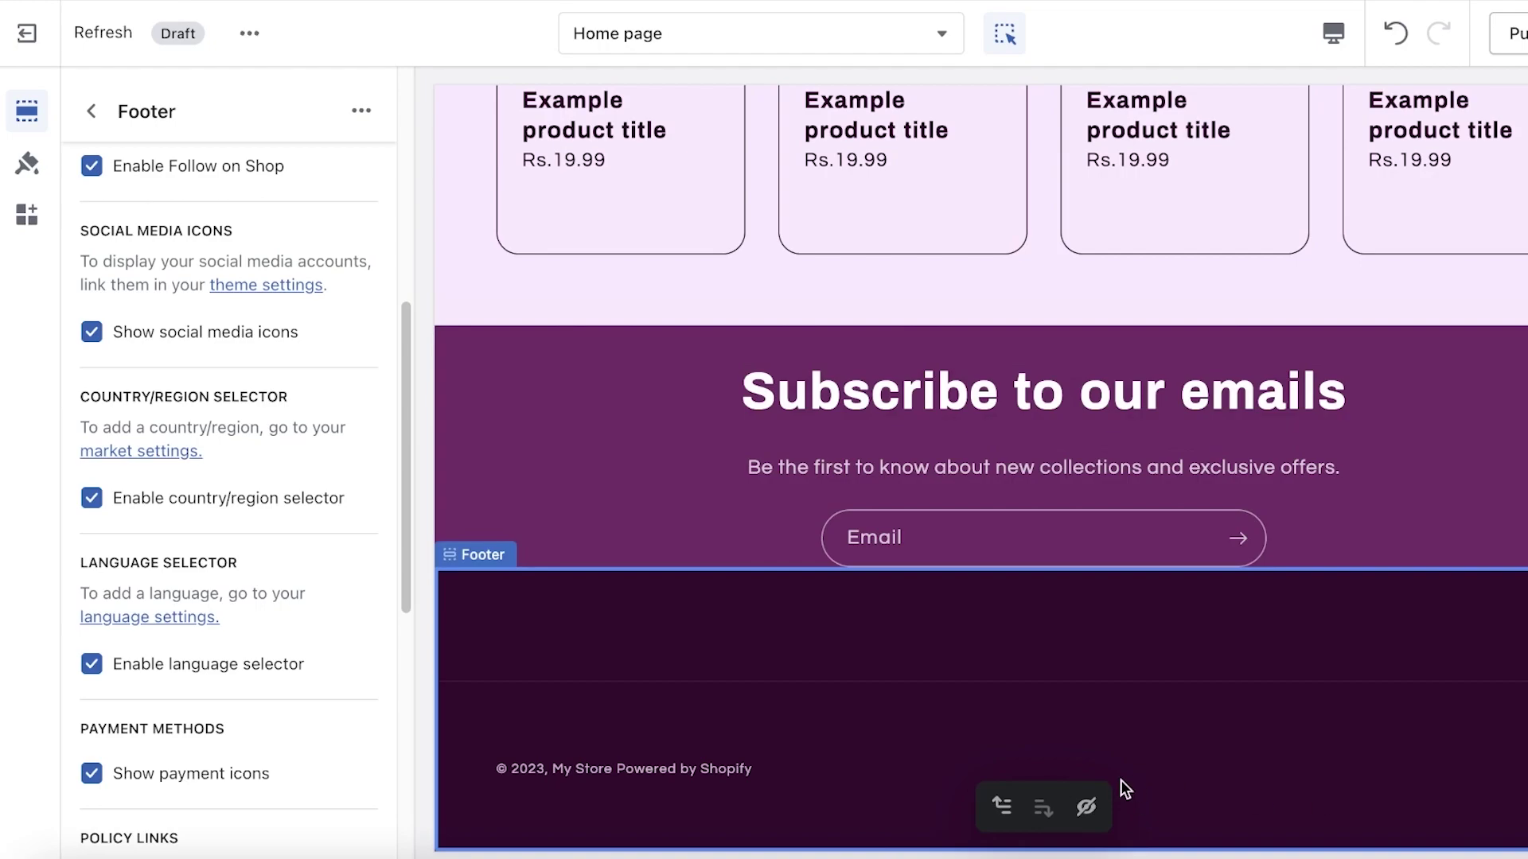
scroll(183, 478, "down", 10)
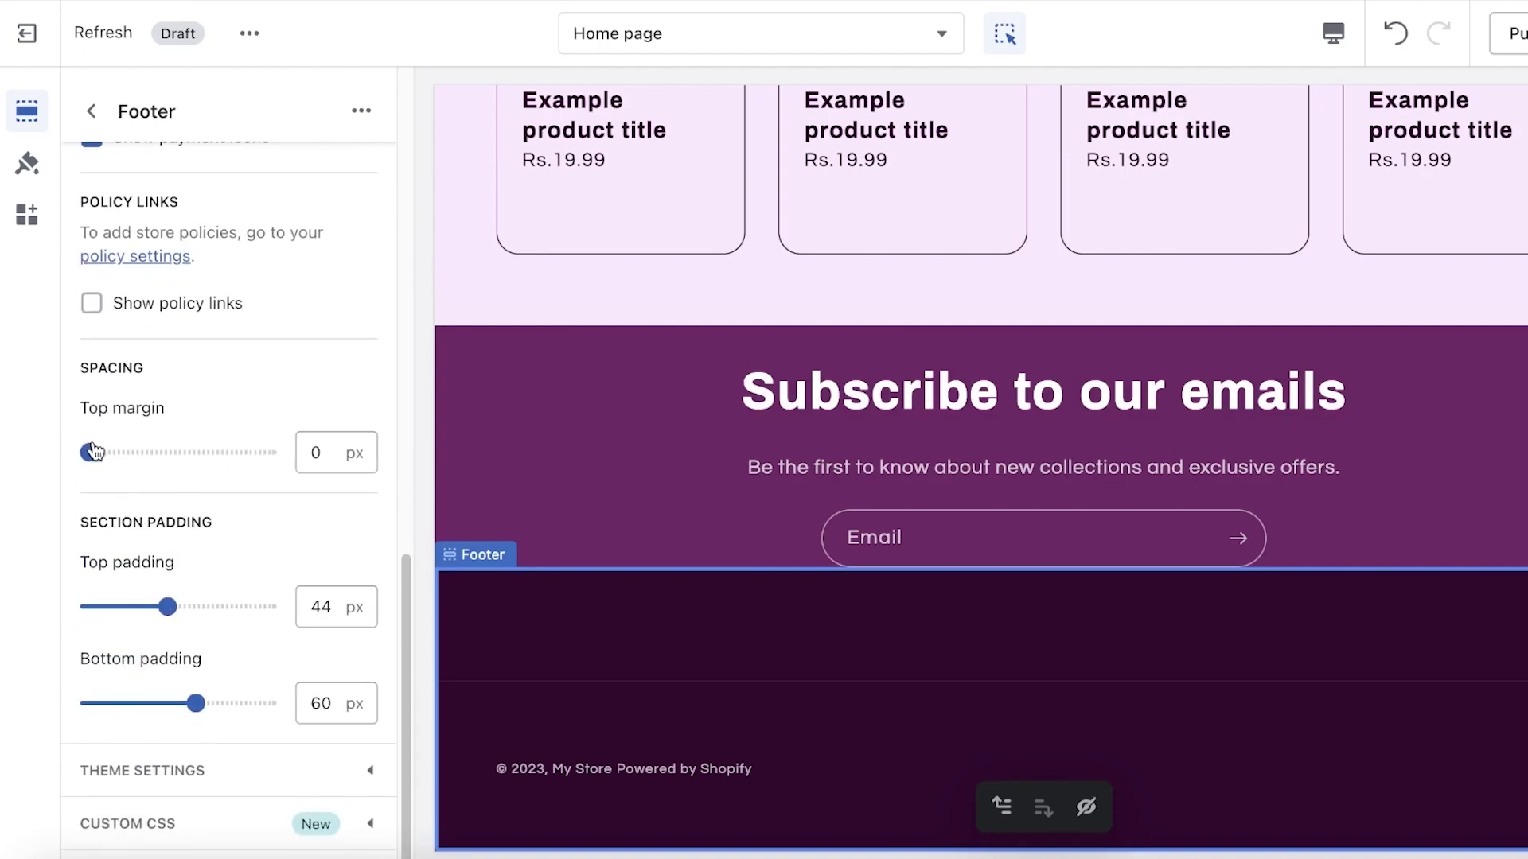
left_click(238, 771)
scroll(144, 611, "down", 8)
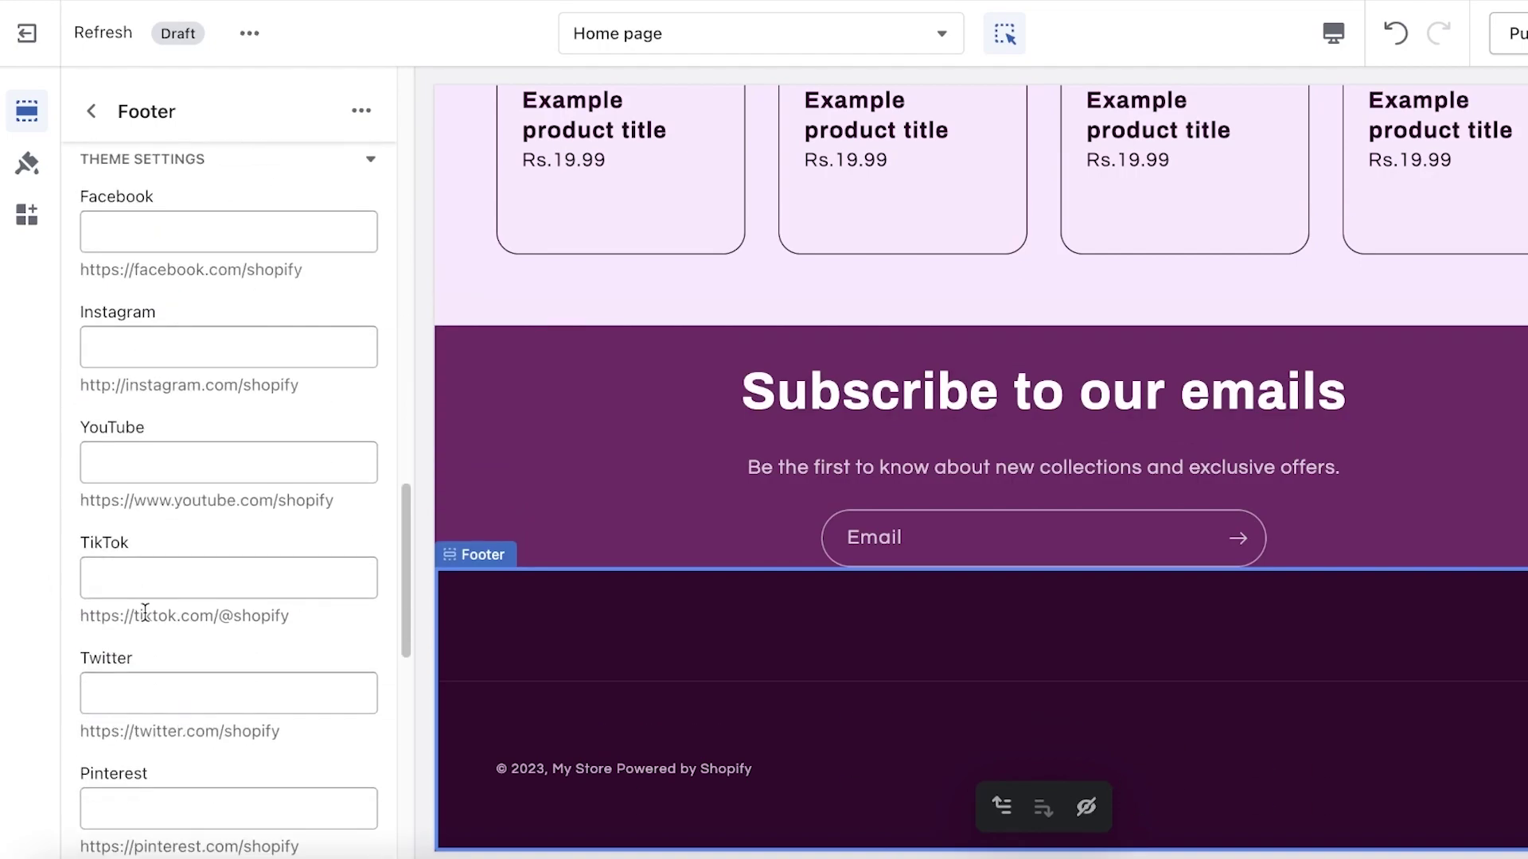
scroll(135, 442, "up", 4)
left_click(172, 518)
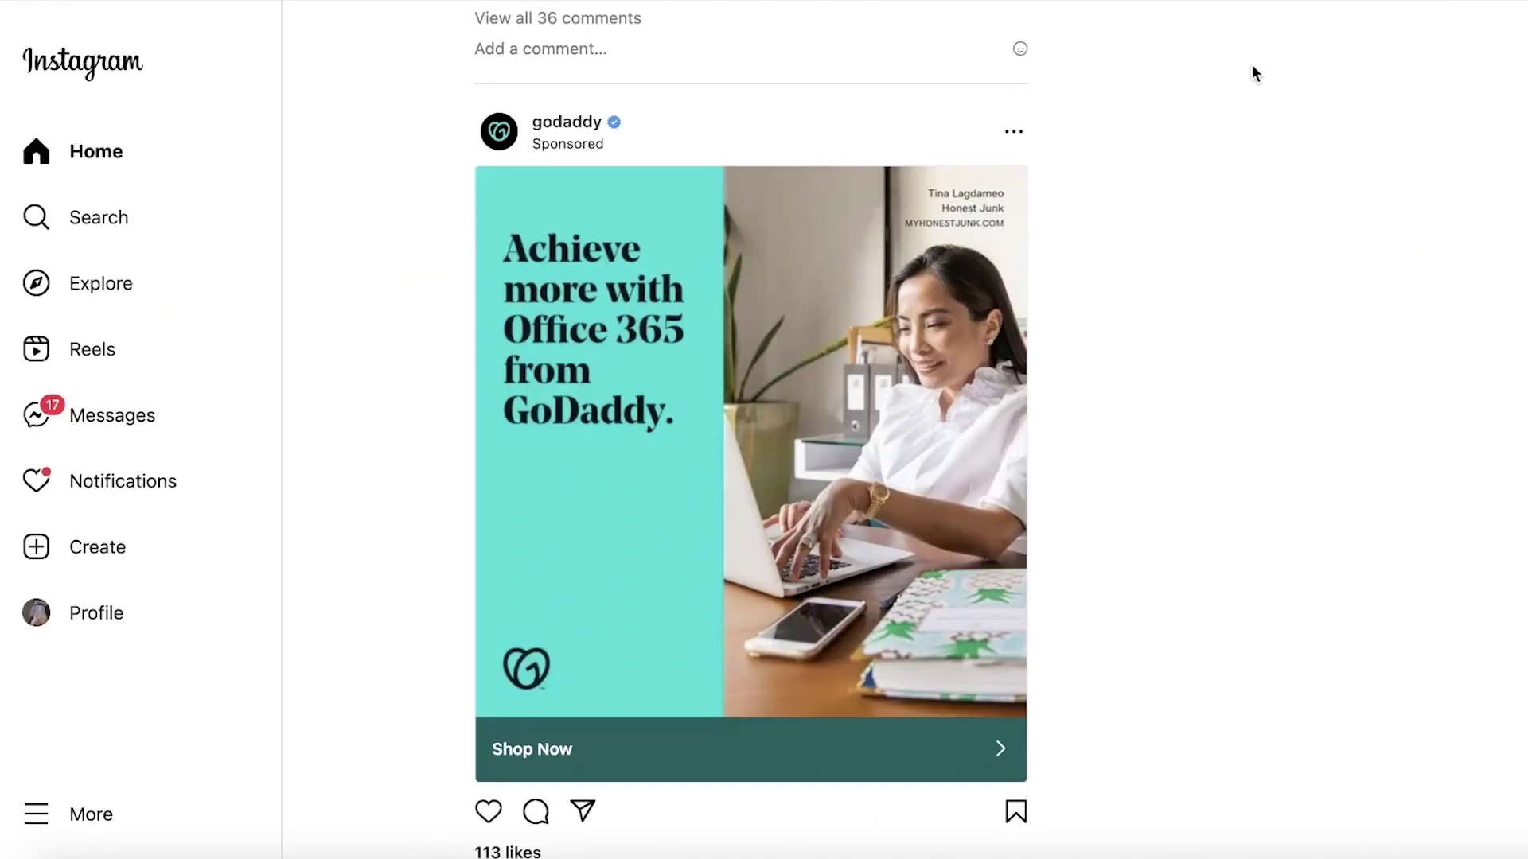
Copy Instagram's web address from the browser address bar
right_click(942, 1)
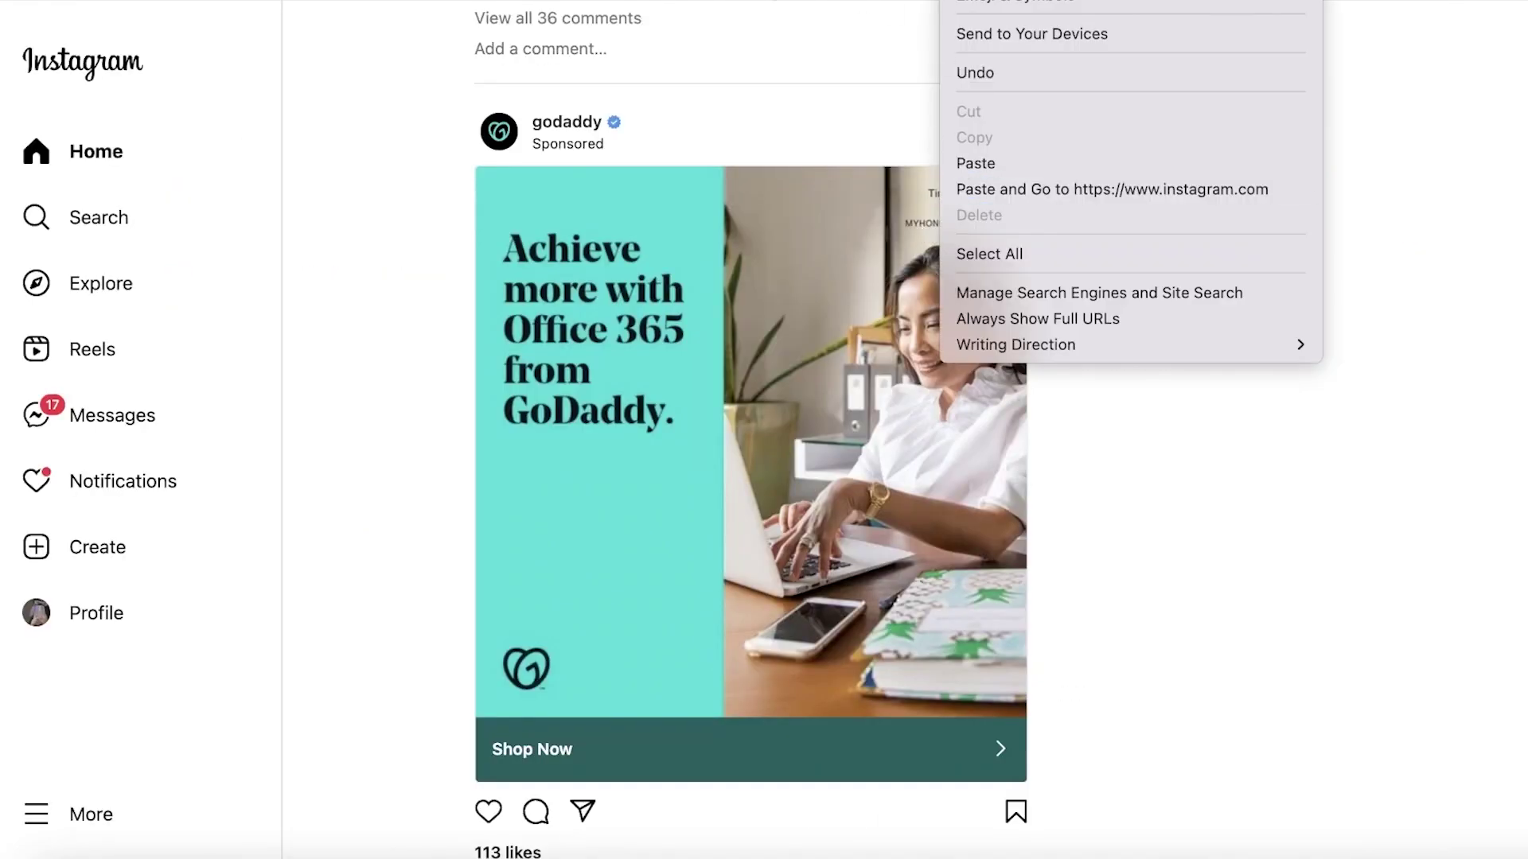
left_click(989, 254)
right_click(769, 1)
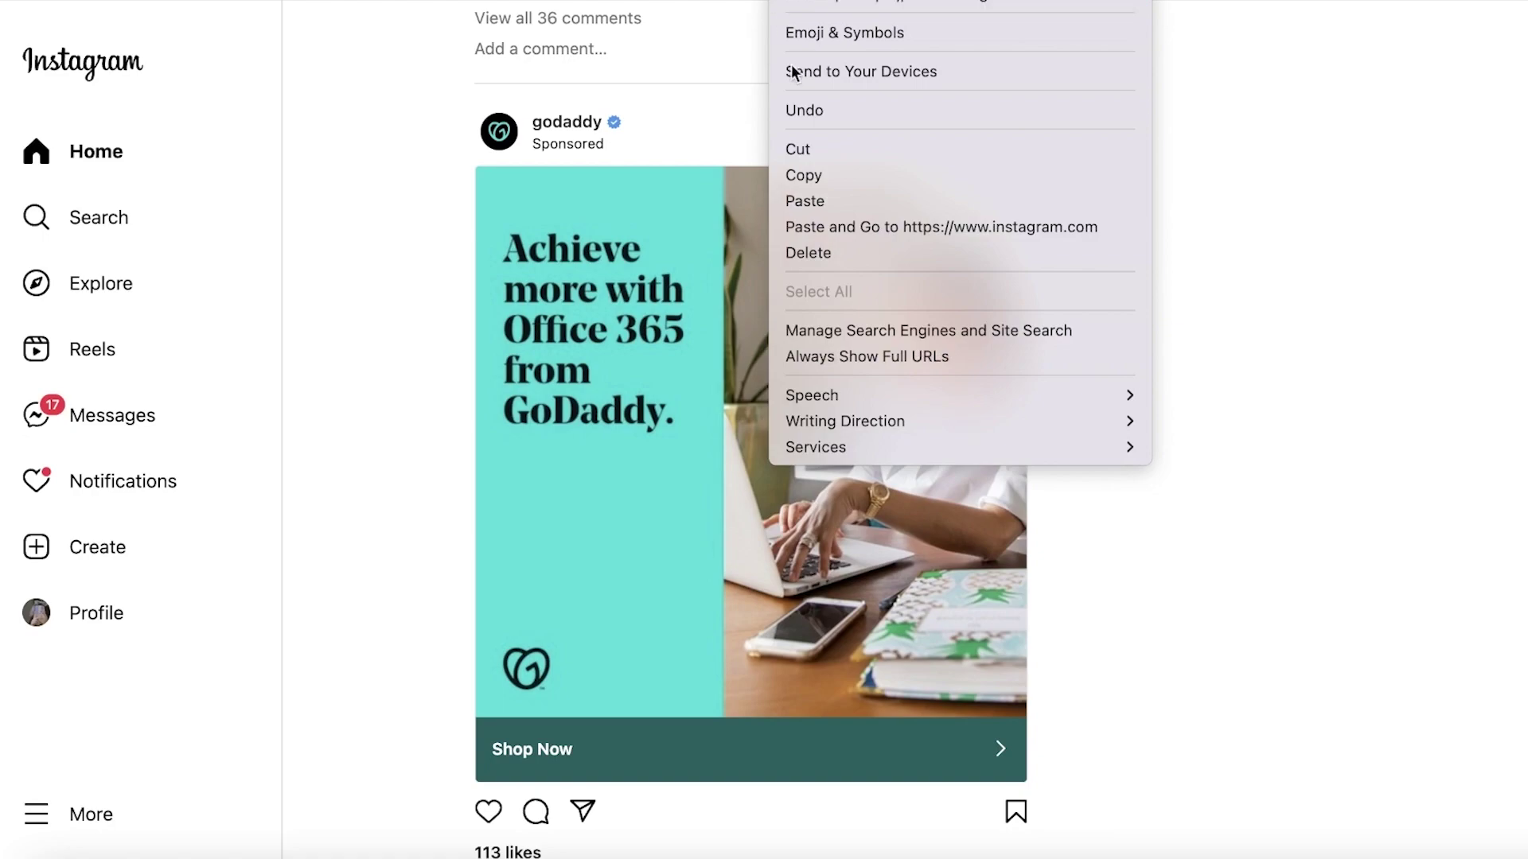
left_click(818, 176)
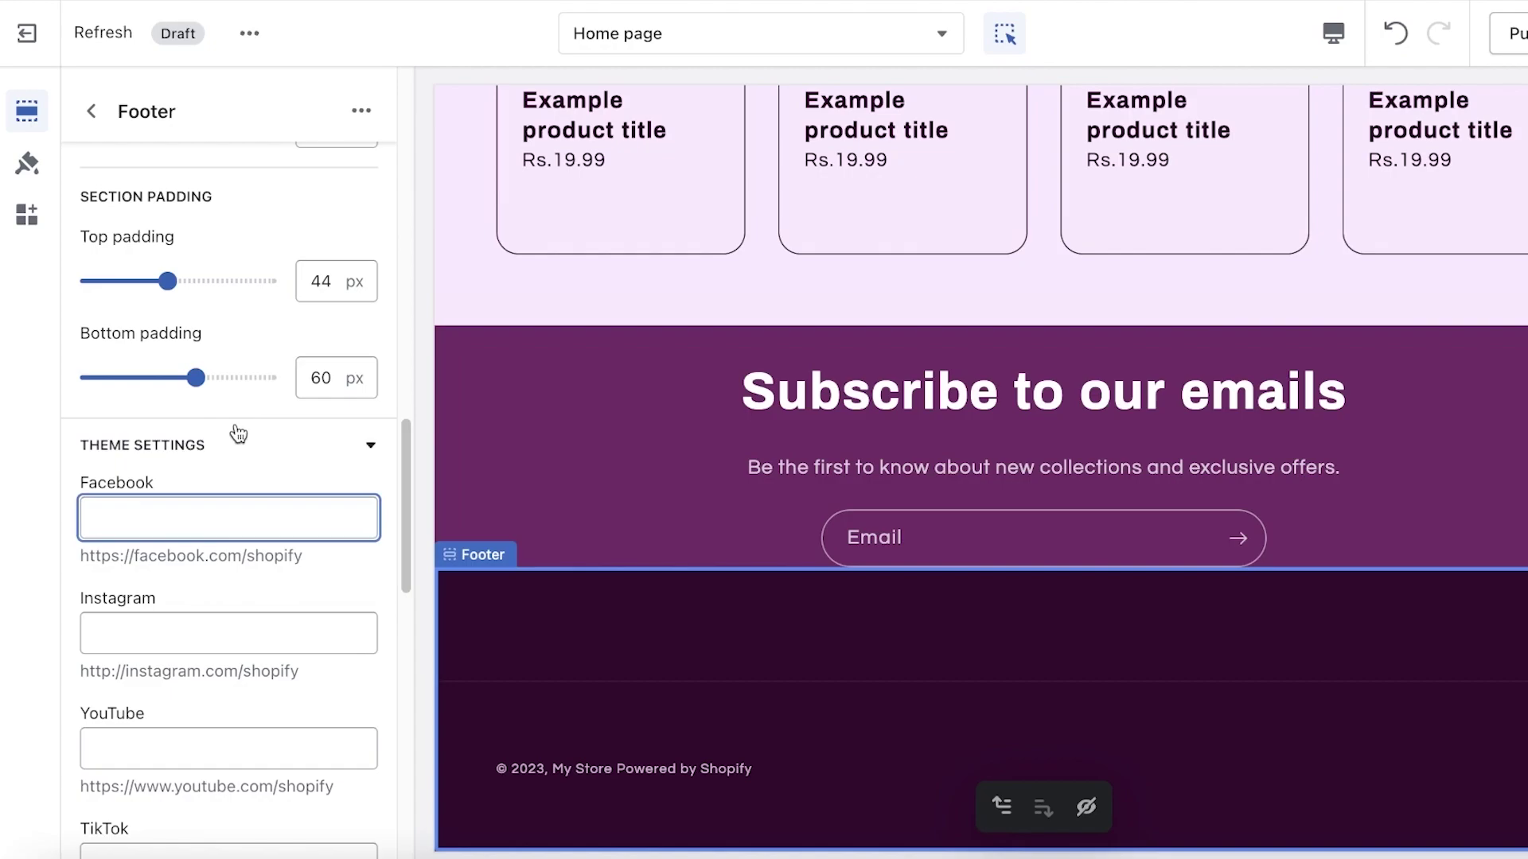
Paste the Instagram URL into the footer's Instagram link field
left_click(186, 618)
right_click(183, 616)
left_click(208, 653)
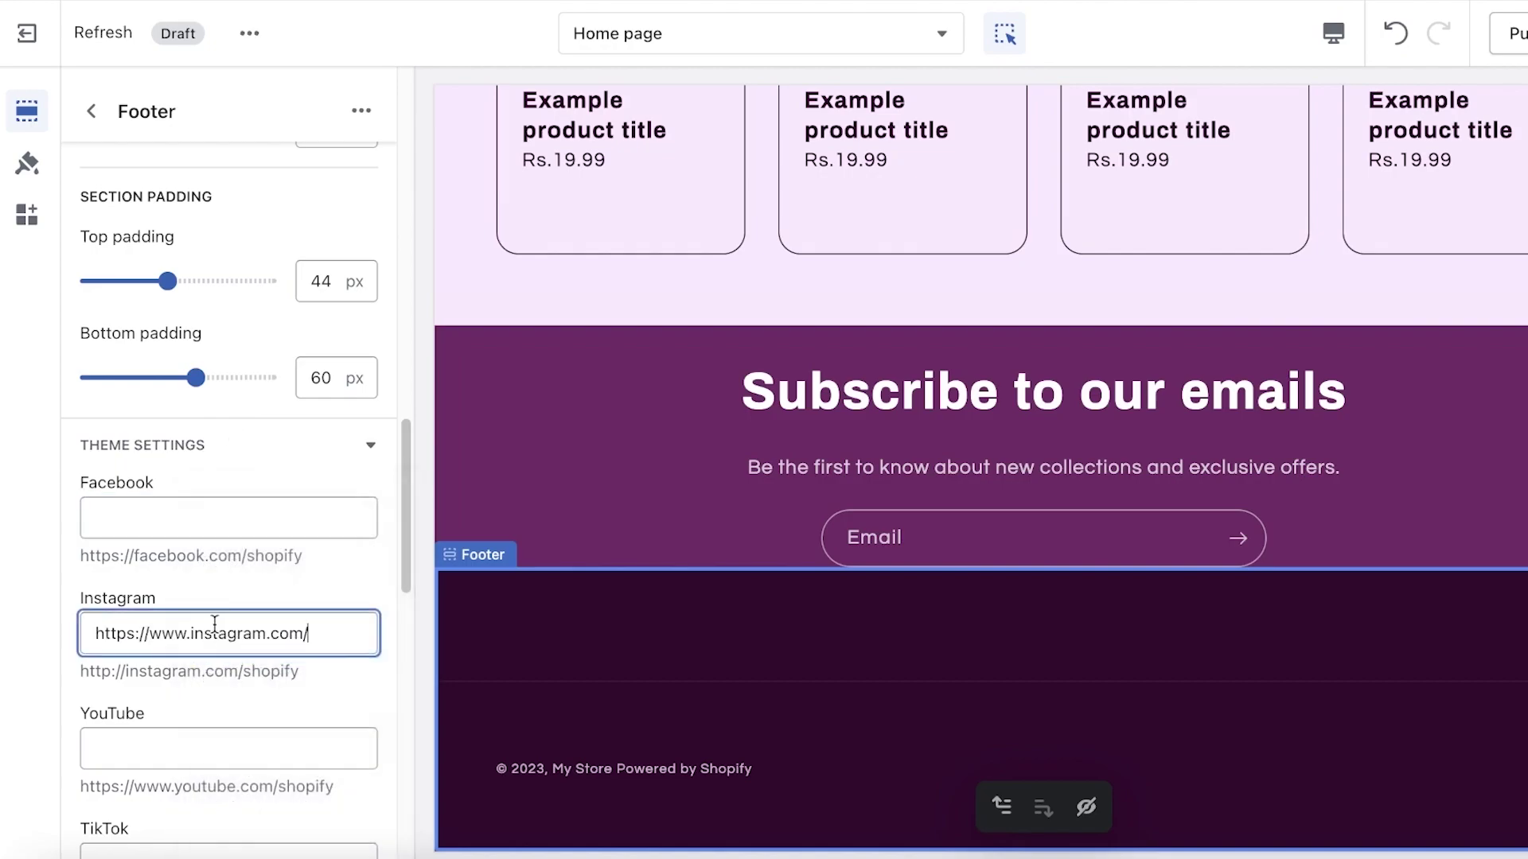
scroll(211, 628, "down", 15)
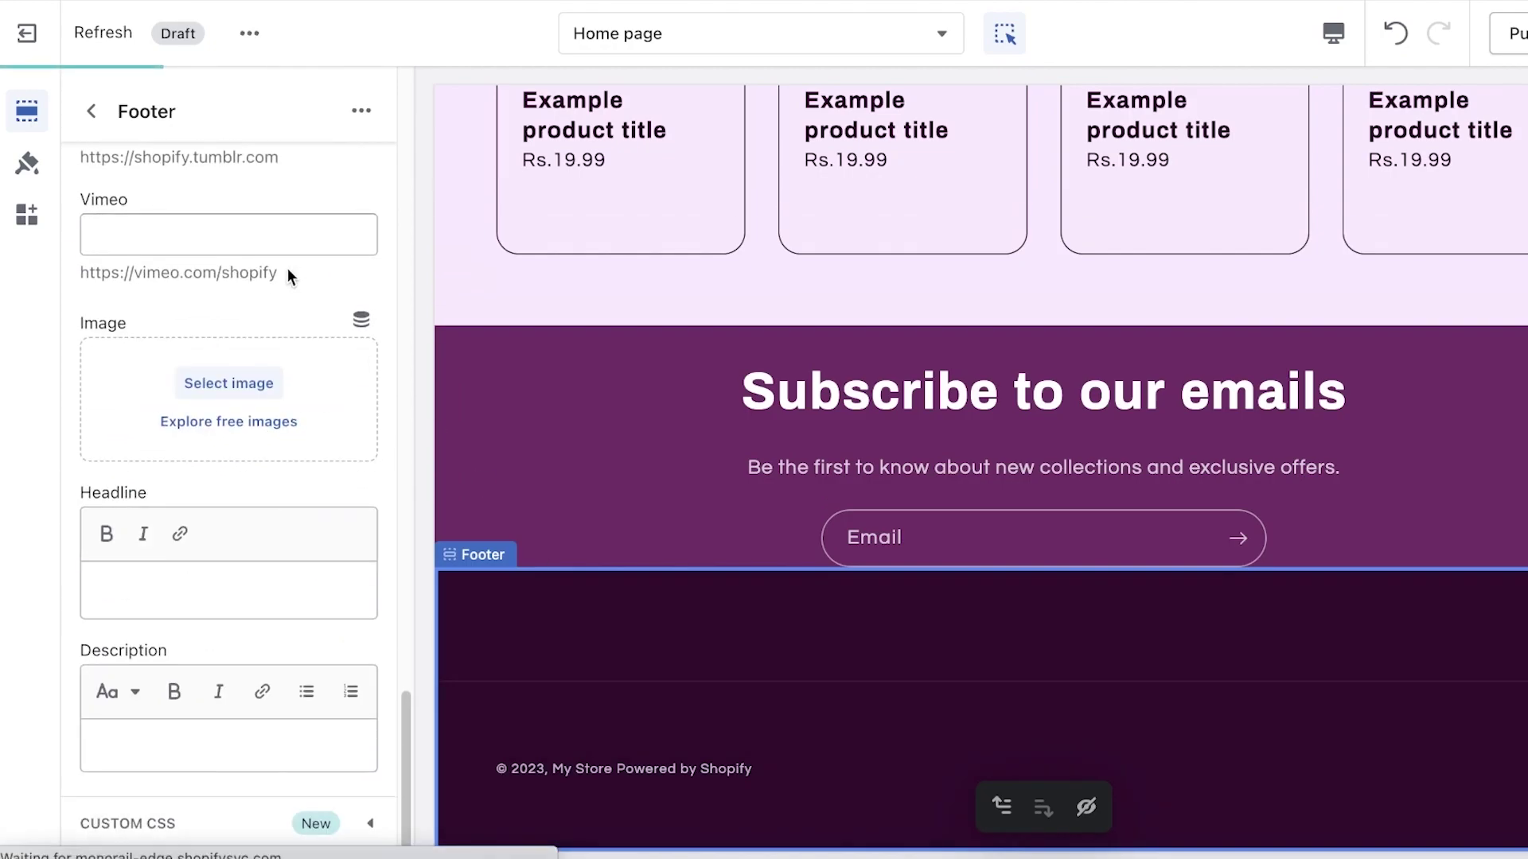
Lower the footer's top padding to 32 px
left_click(92, 111)
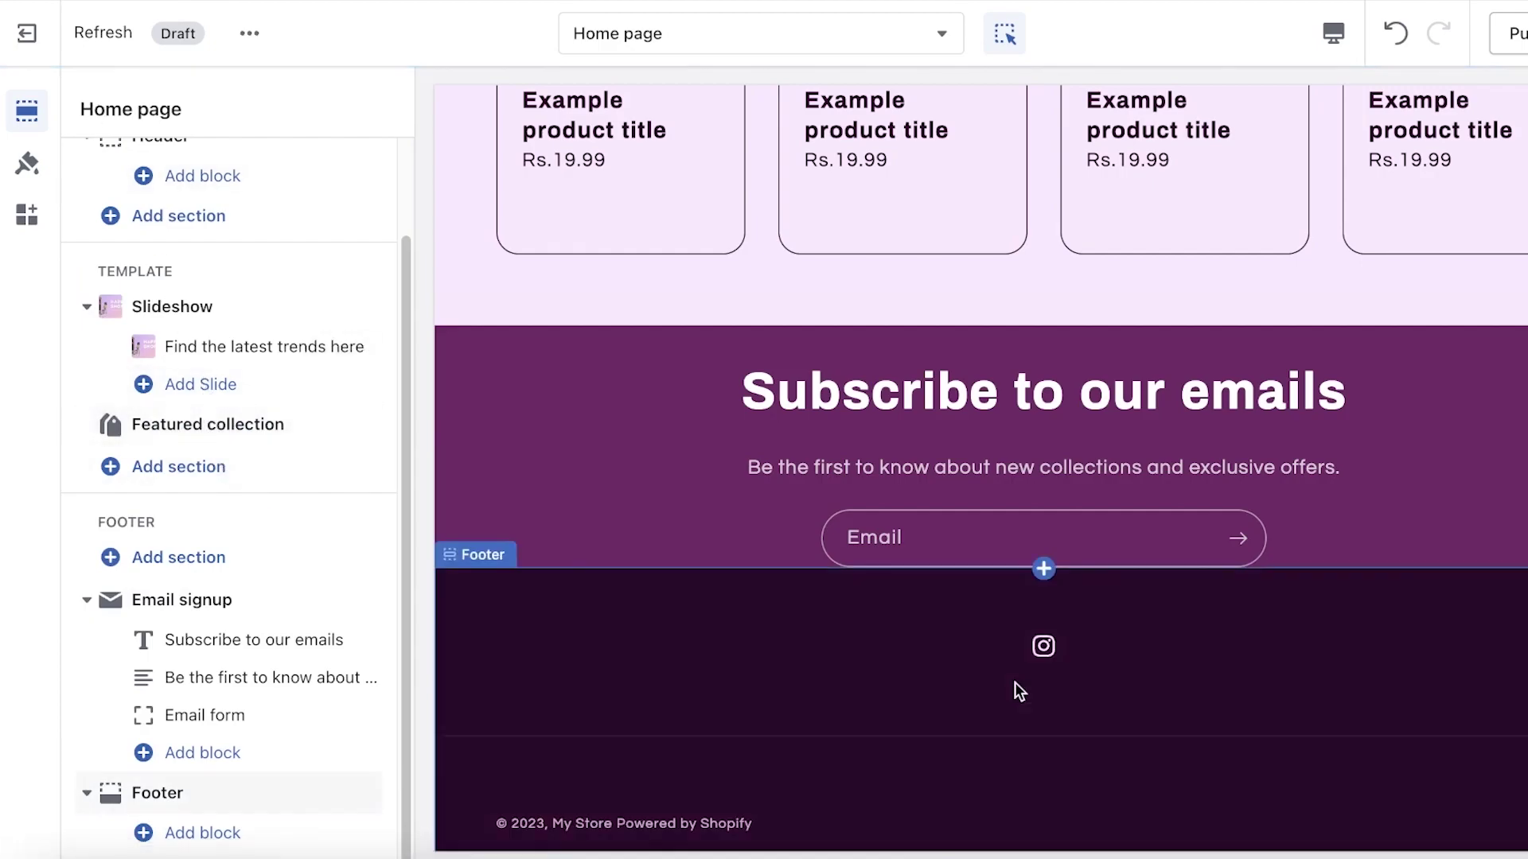
left_click(1046, 645)
scroll(114, 527, "down", 10)
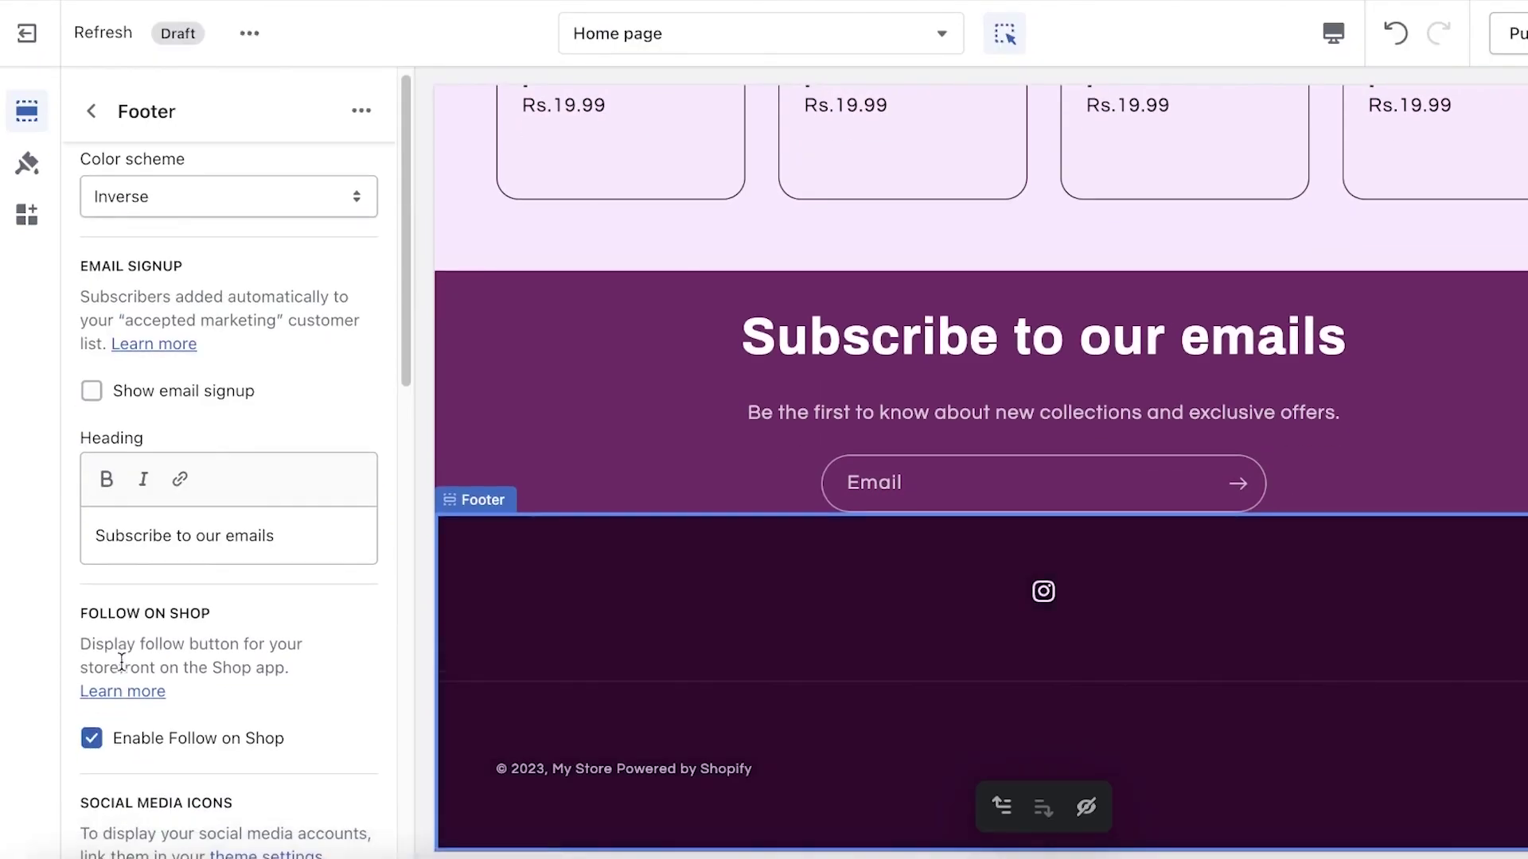
mouse_move(167, 607)
left_mouse_down()
mouse_move(110, 606)
mouse_move(146, 607)
left_mouse_up()
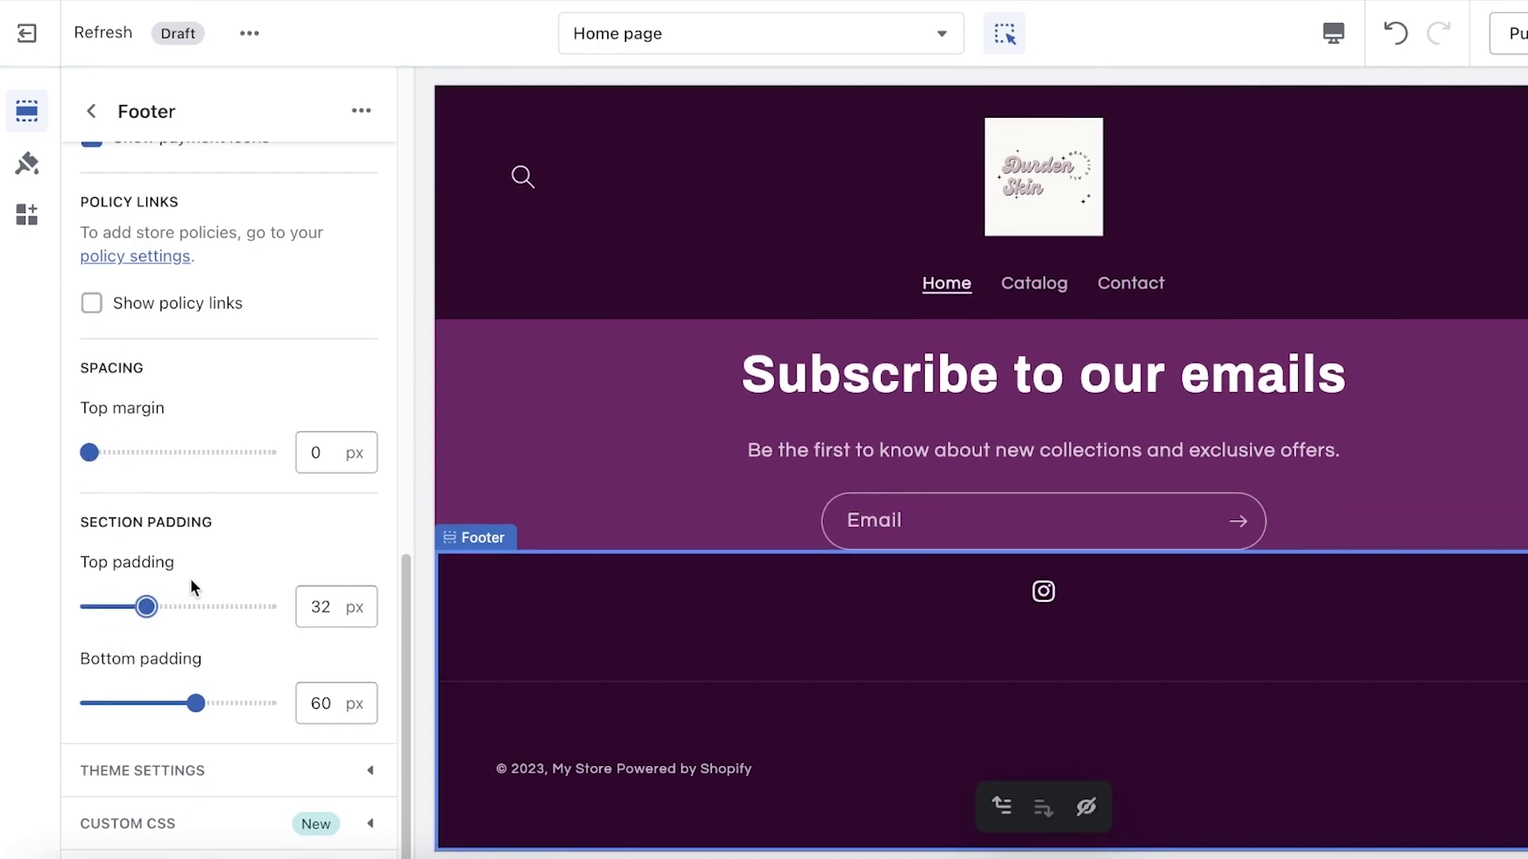
scroll(189, 579, "up", 10)
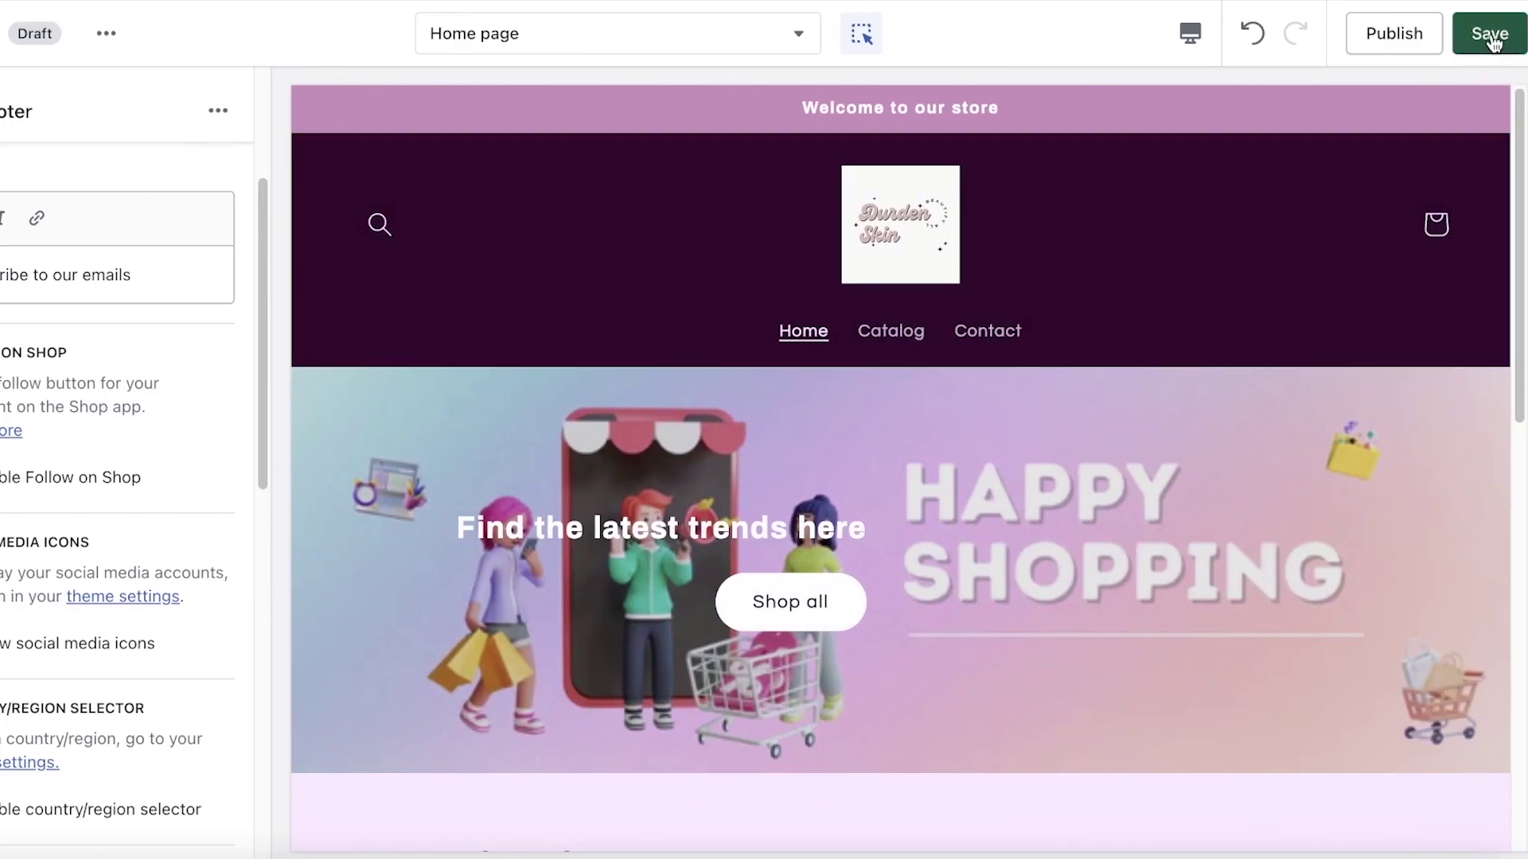
Save the Refresh theme home page changes
left_click(1490, 36)
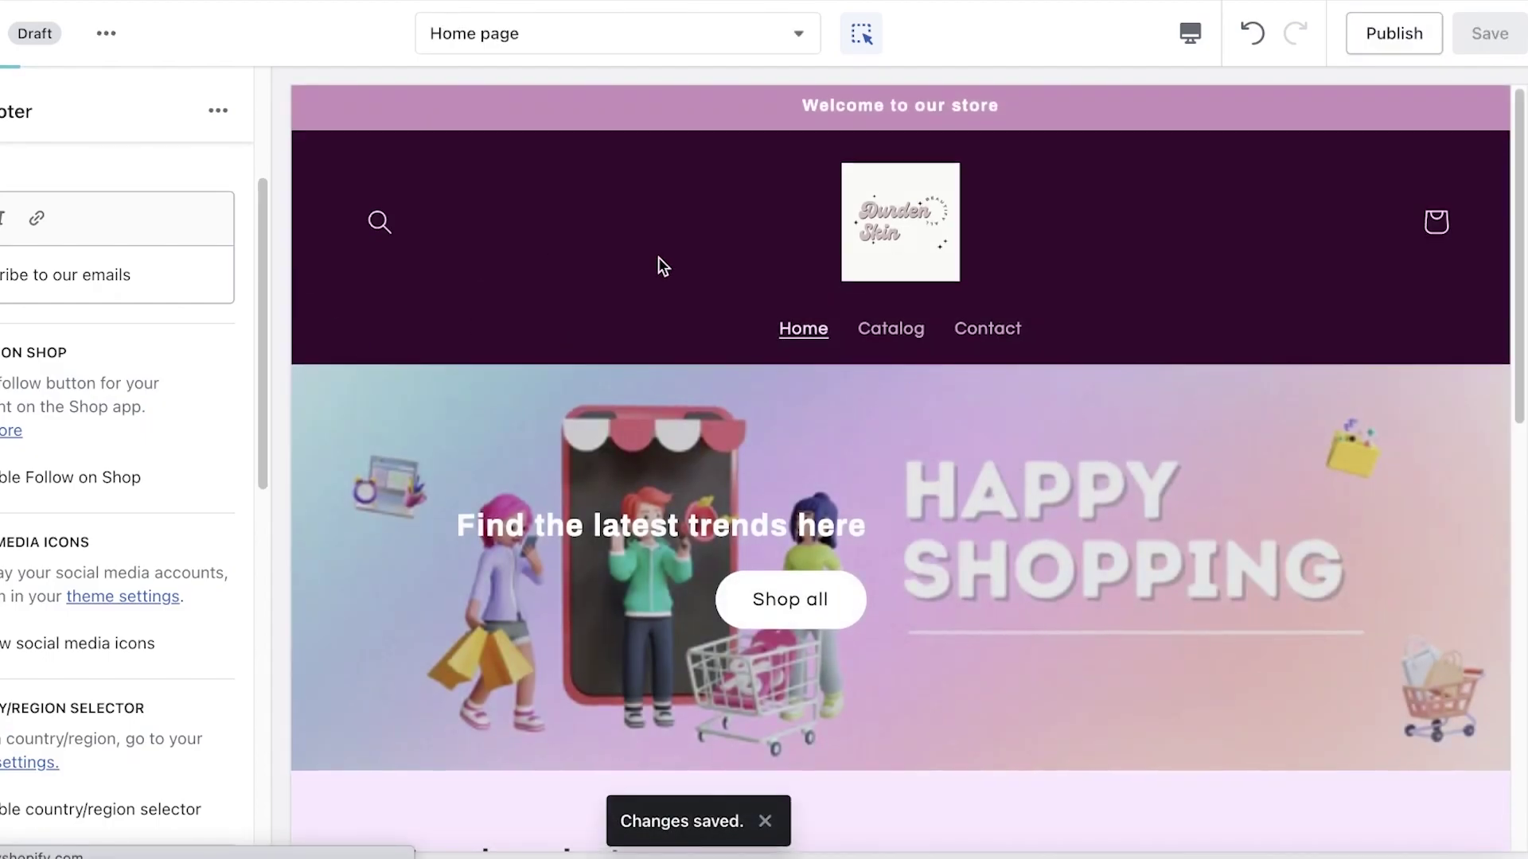
scroll(657, 256, "down", 7)
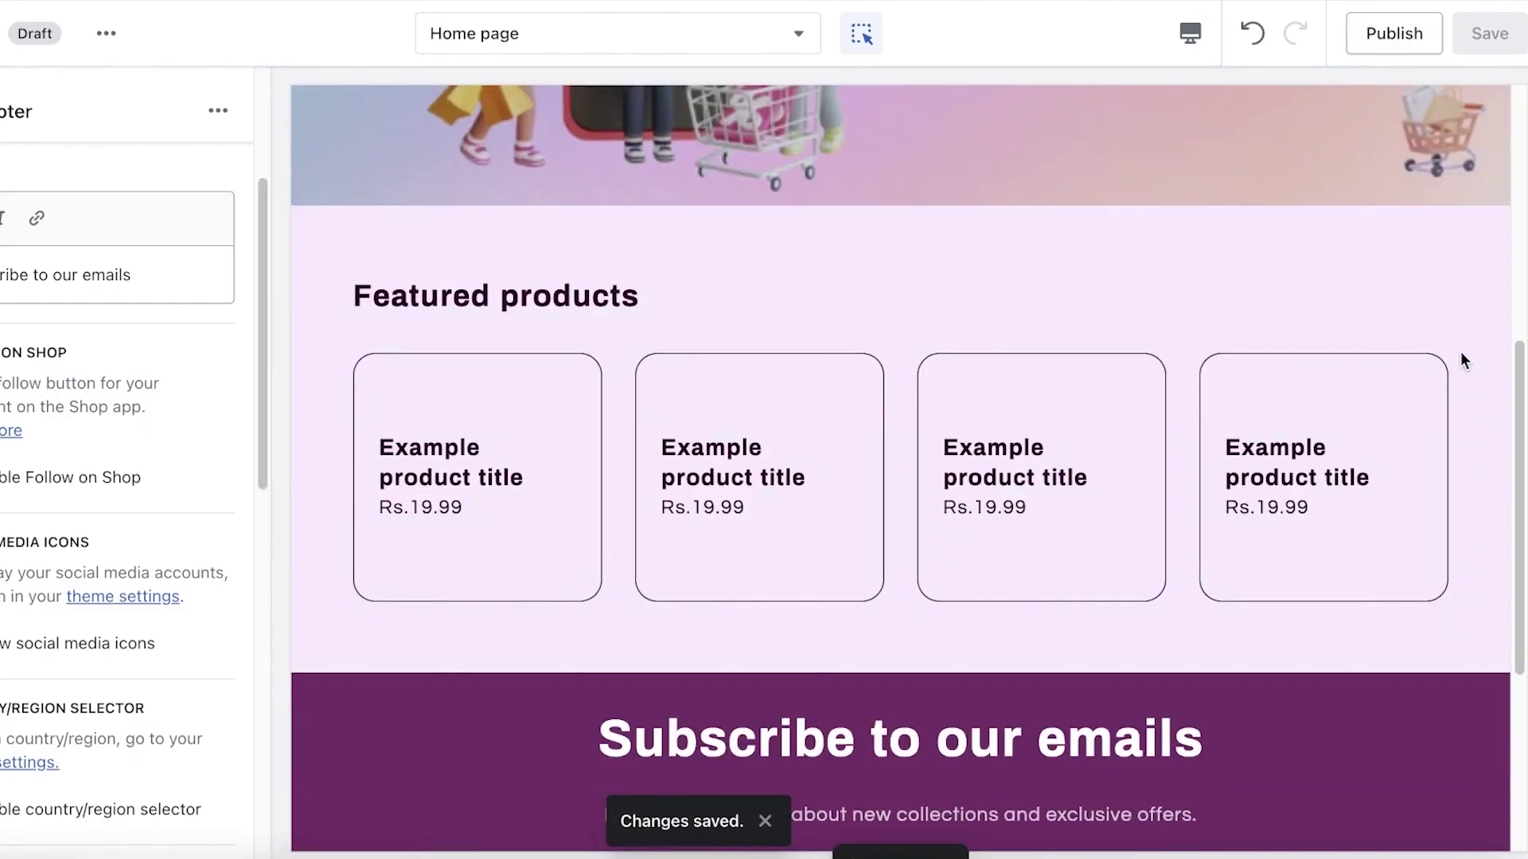
scroll(950, 342, "up", 7)
left_click(658, 39)
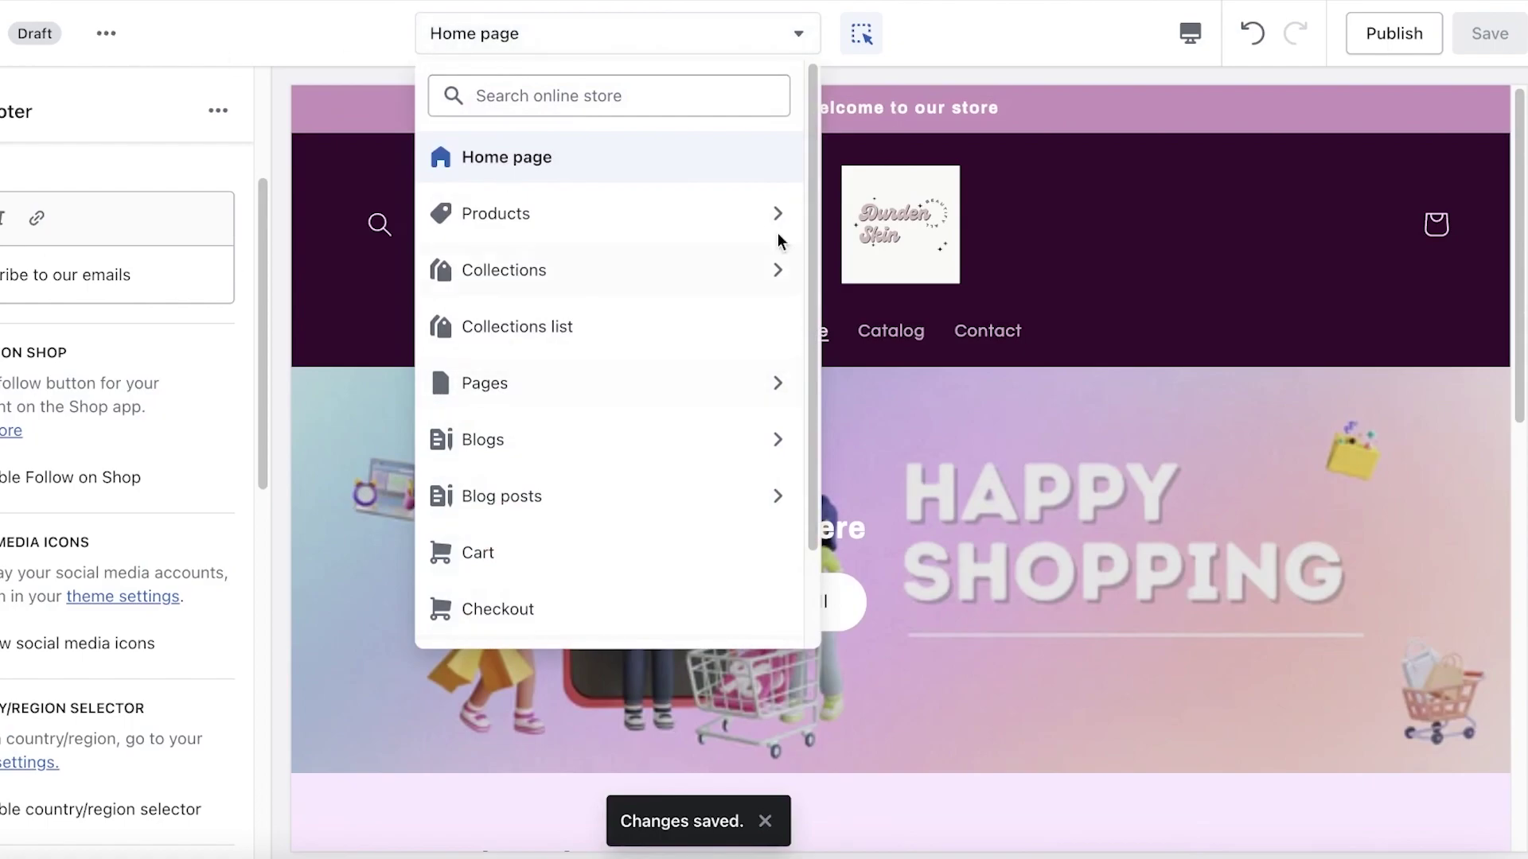